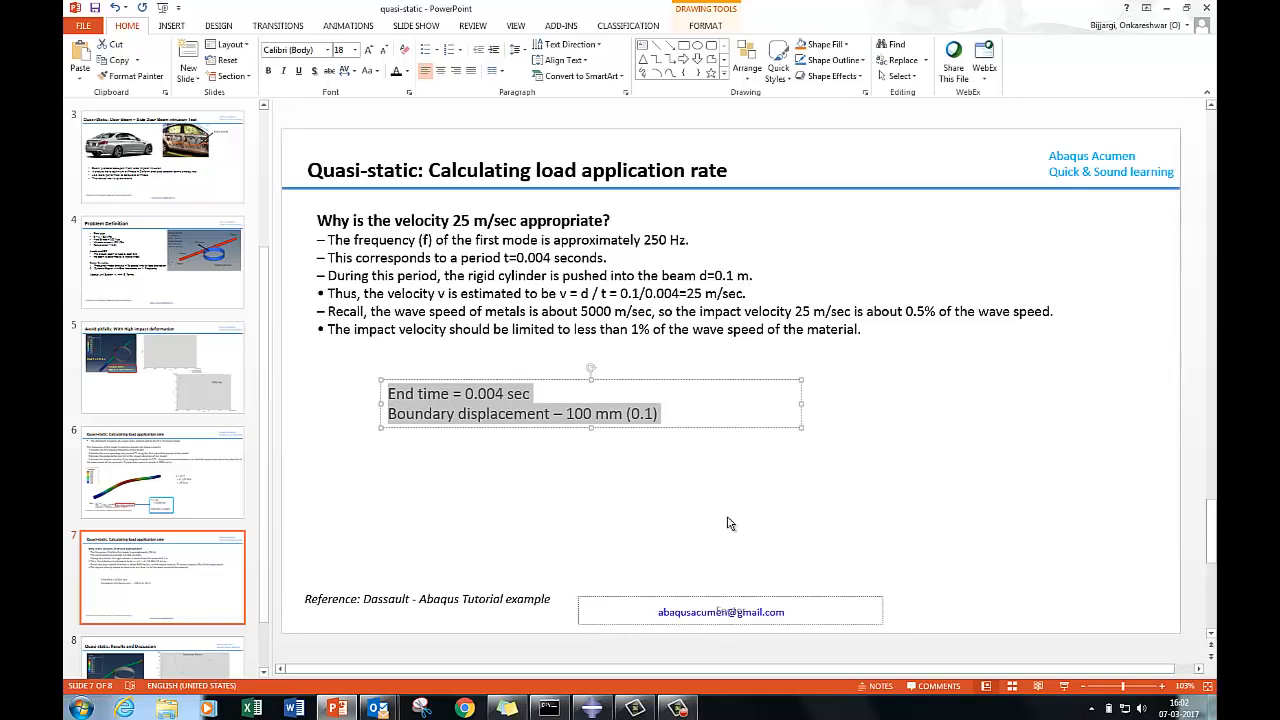
- Make the end time and boundary displacement text bold, and show the Quasi-static: Results and Discussion slide
key("ctrl+b")
left_click(775, 497)
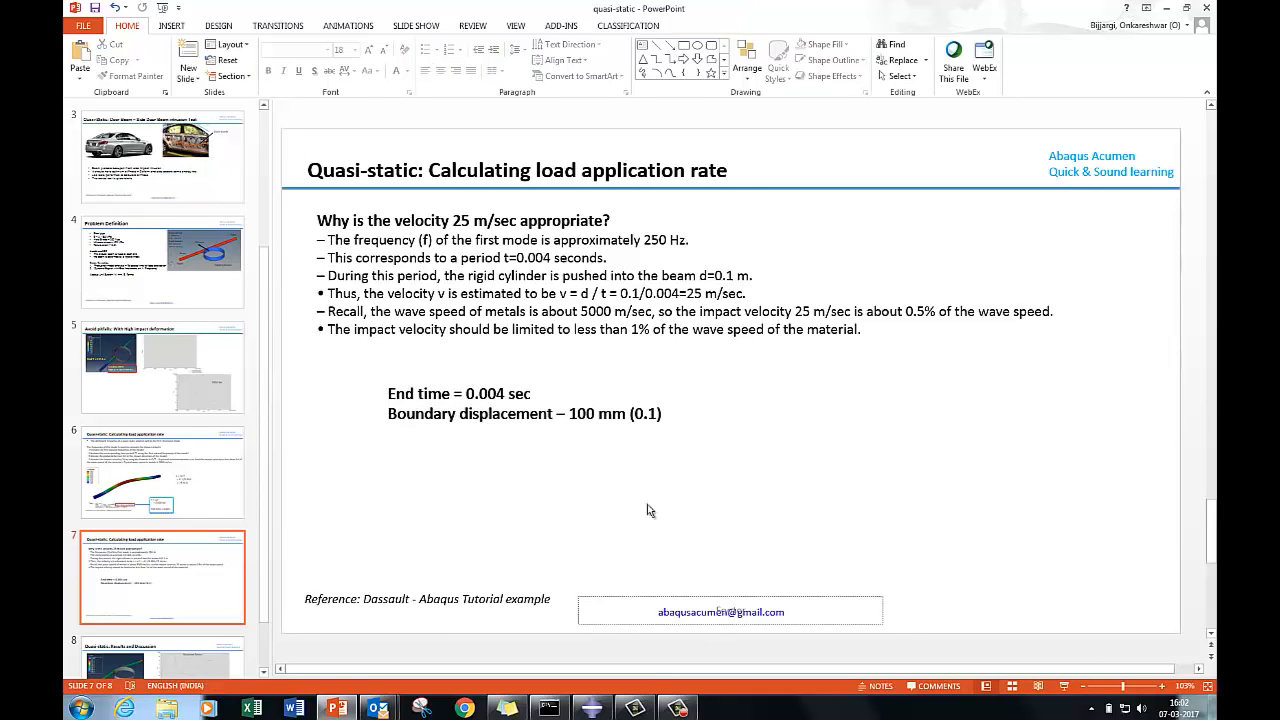
left_click(263, 671)
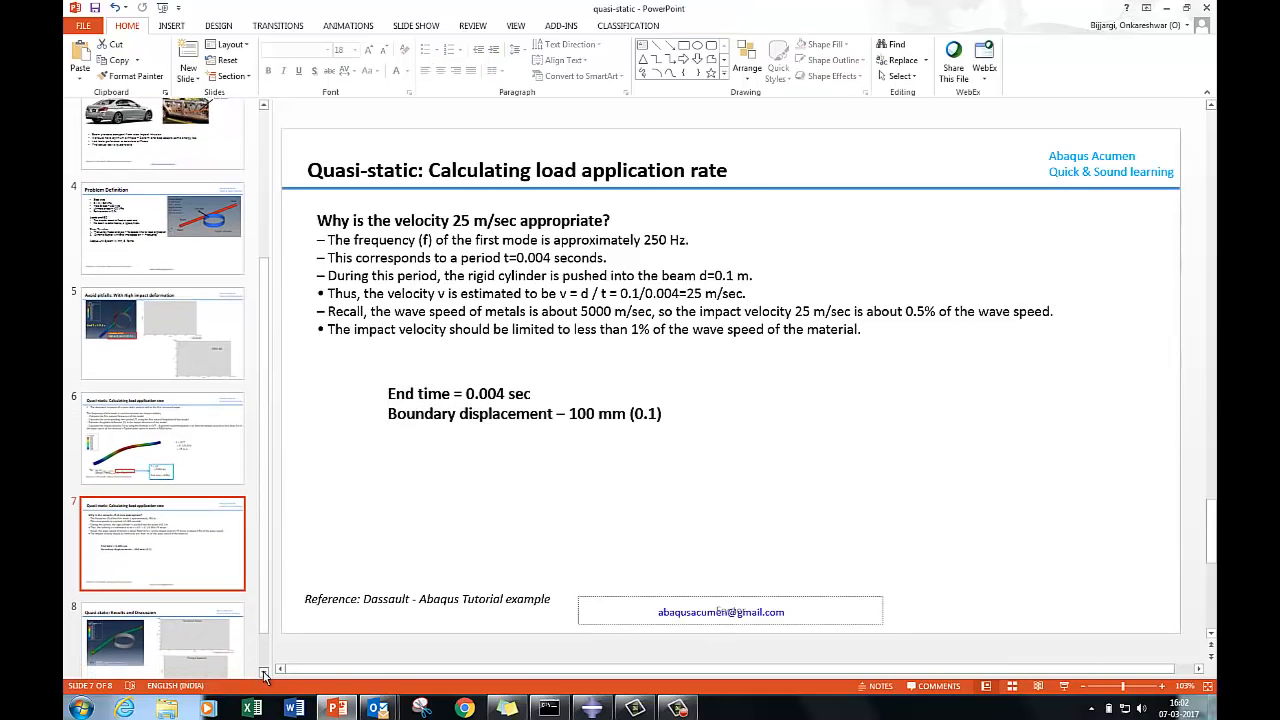
left_click(152, 624)
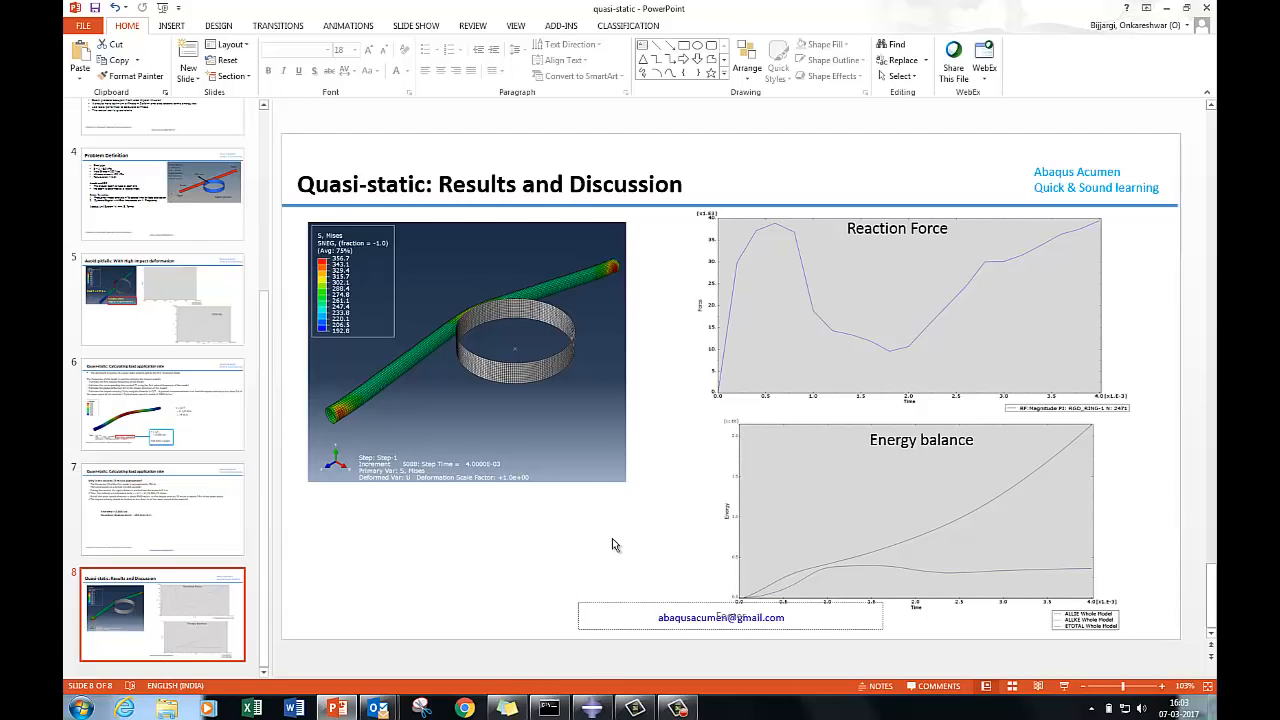
- Switch to Abaqus/CAE and create a new model database with a Standard/Explicit model
left_click(591, 708)
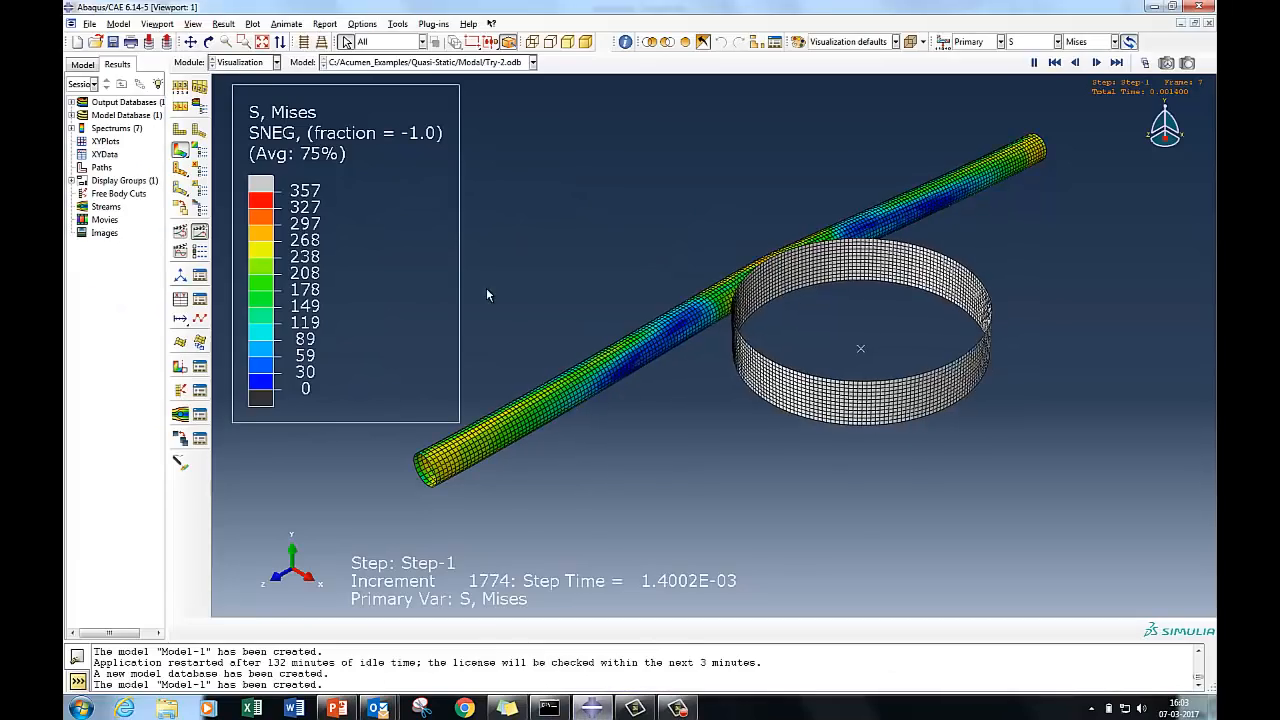
left_click(89, 23)
mouse_move(140, 38)
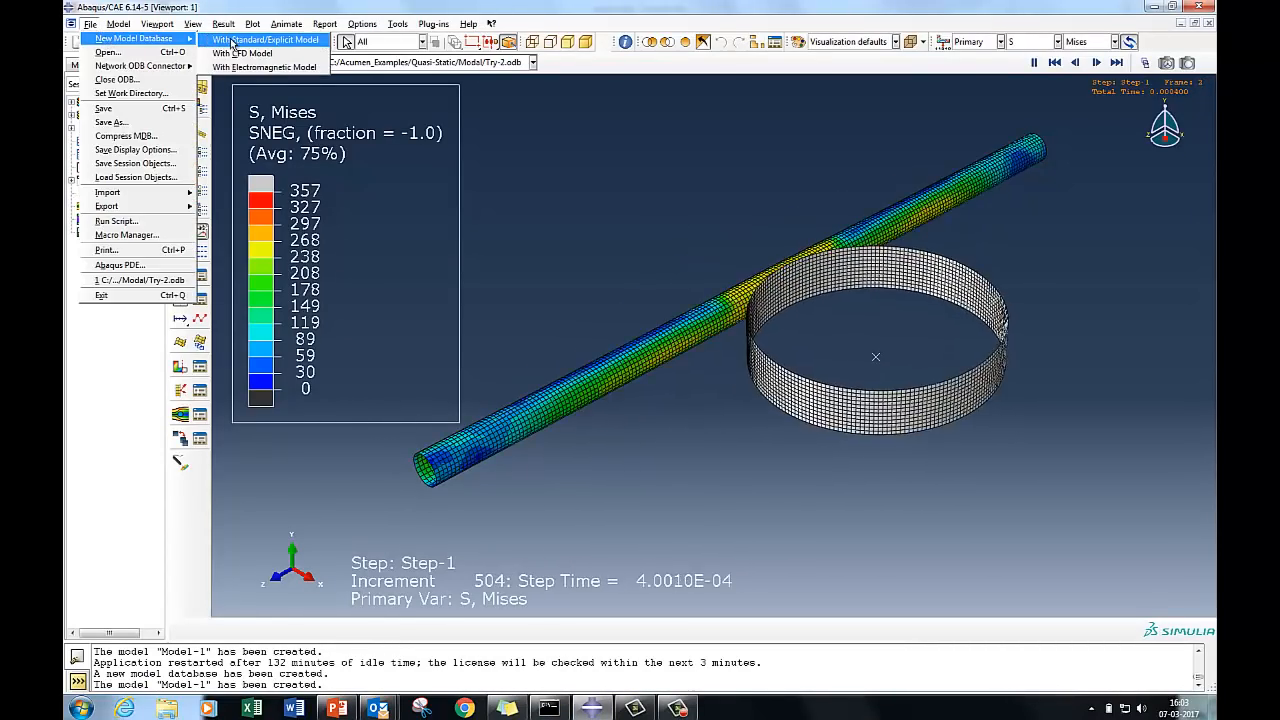
left_click(262, 39)
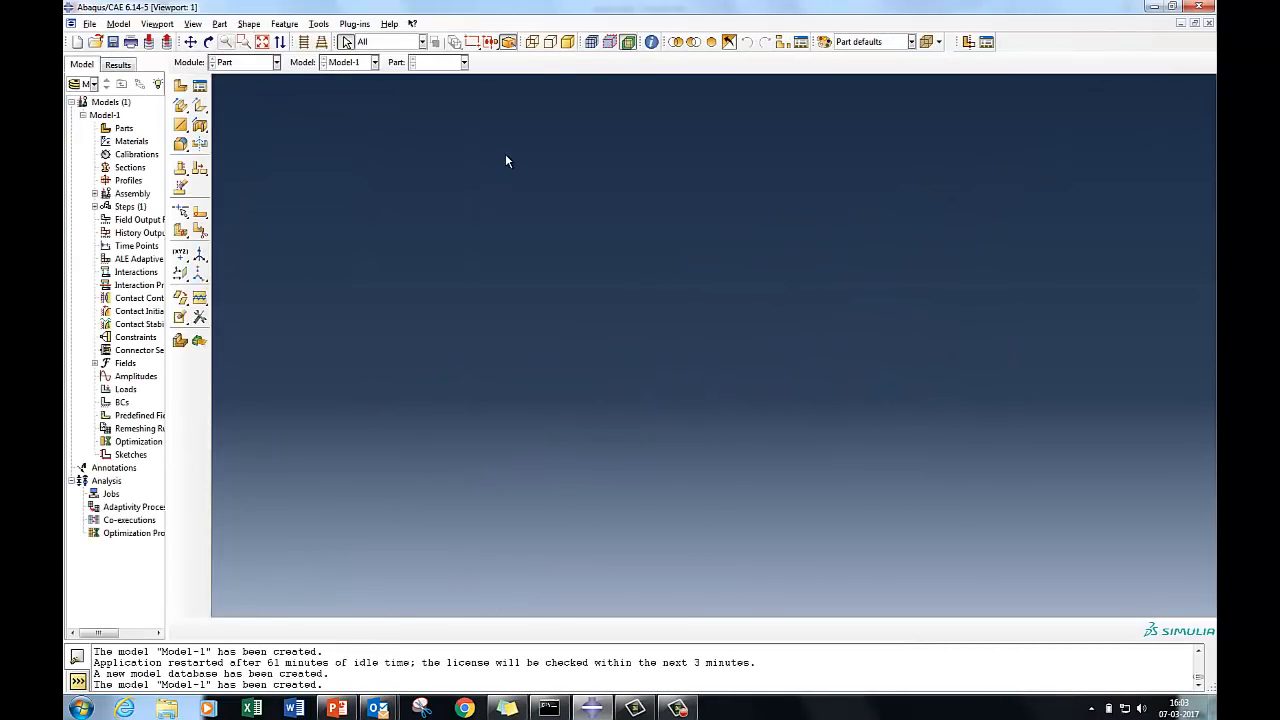
- Create a 3D deformable part named Beam with a shell extrusion base feature and approximate size 200
left_click(181, 86)
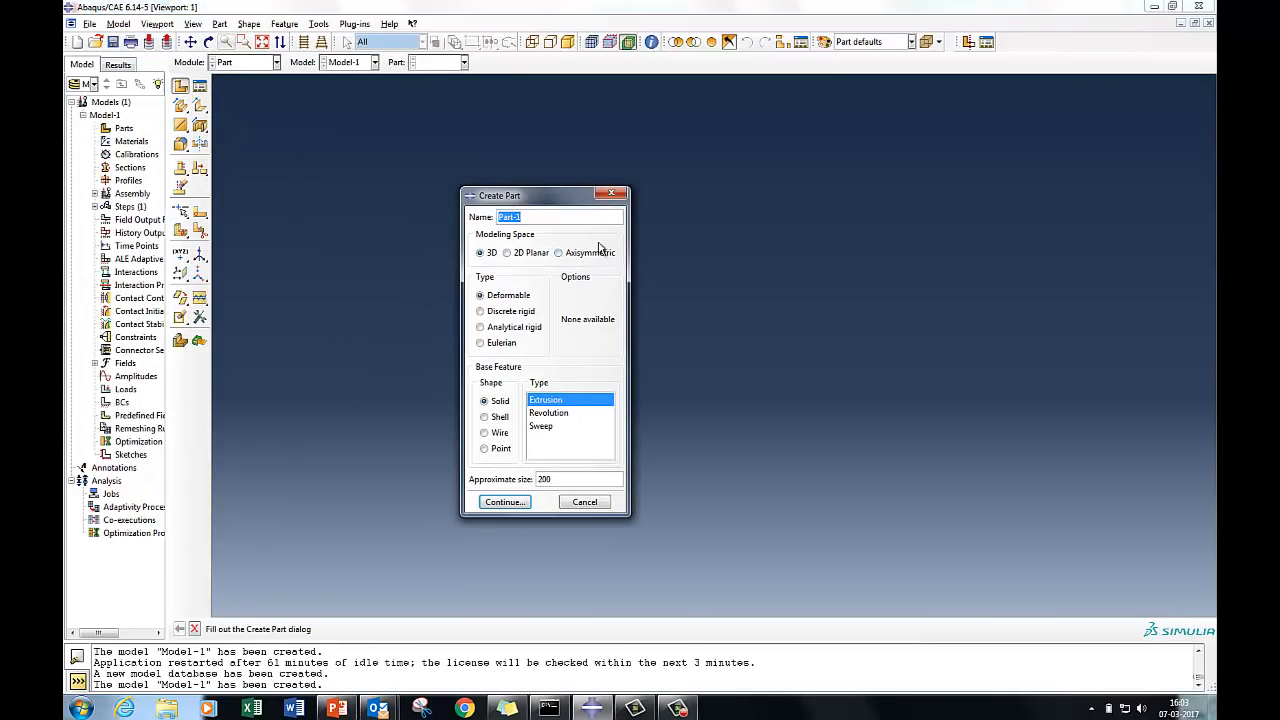
type("Beam")
left_click(499, 417)
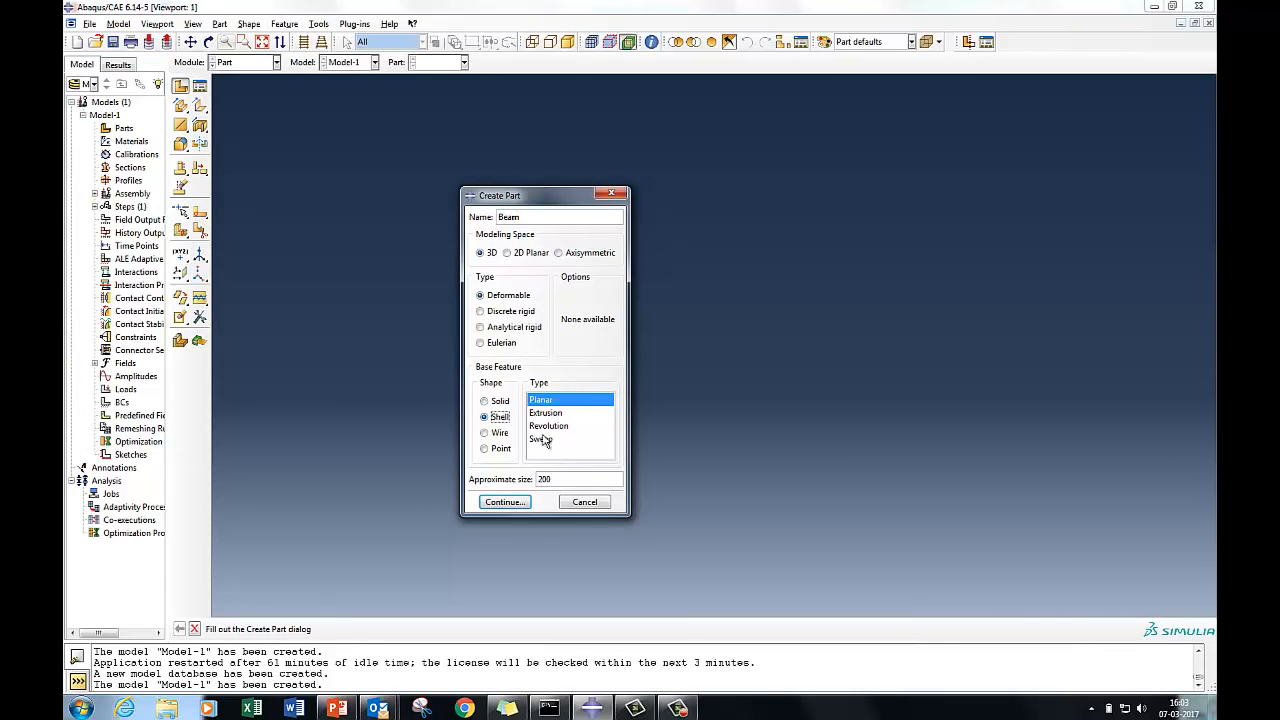
left_click(565, 413)
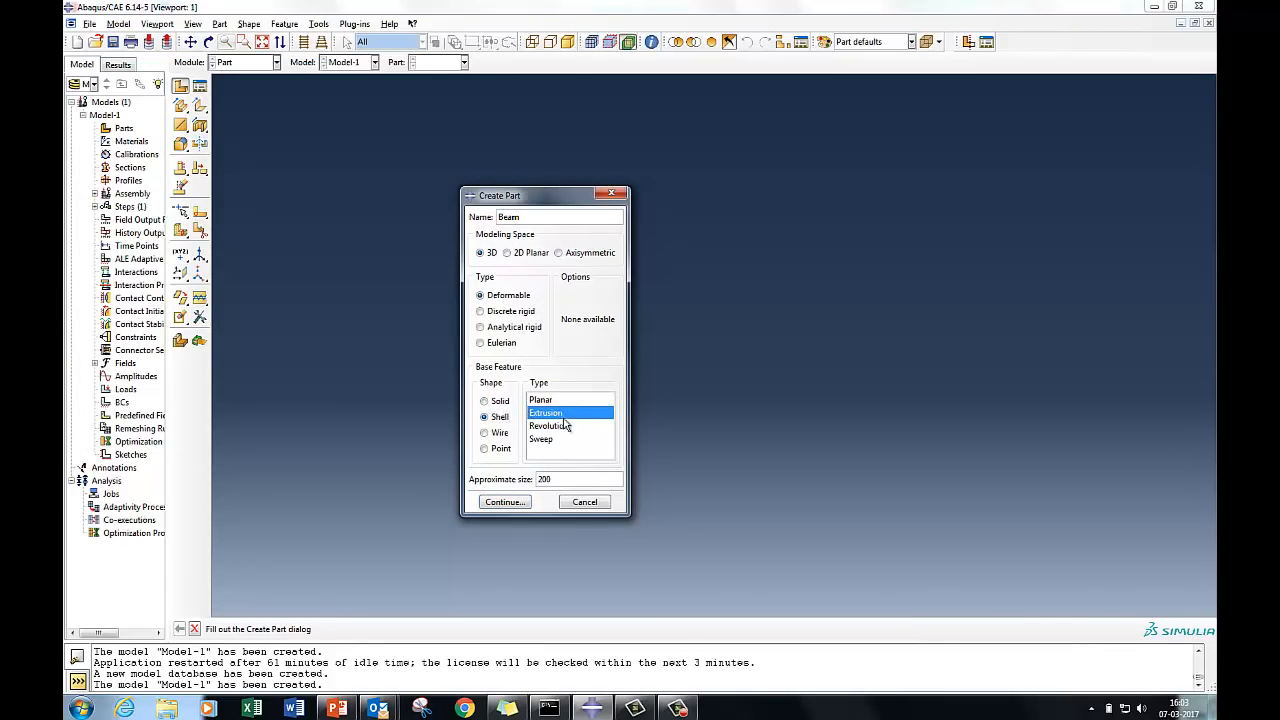
left_click(503, 502)
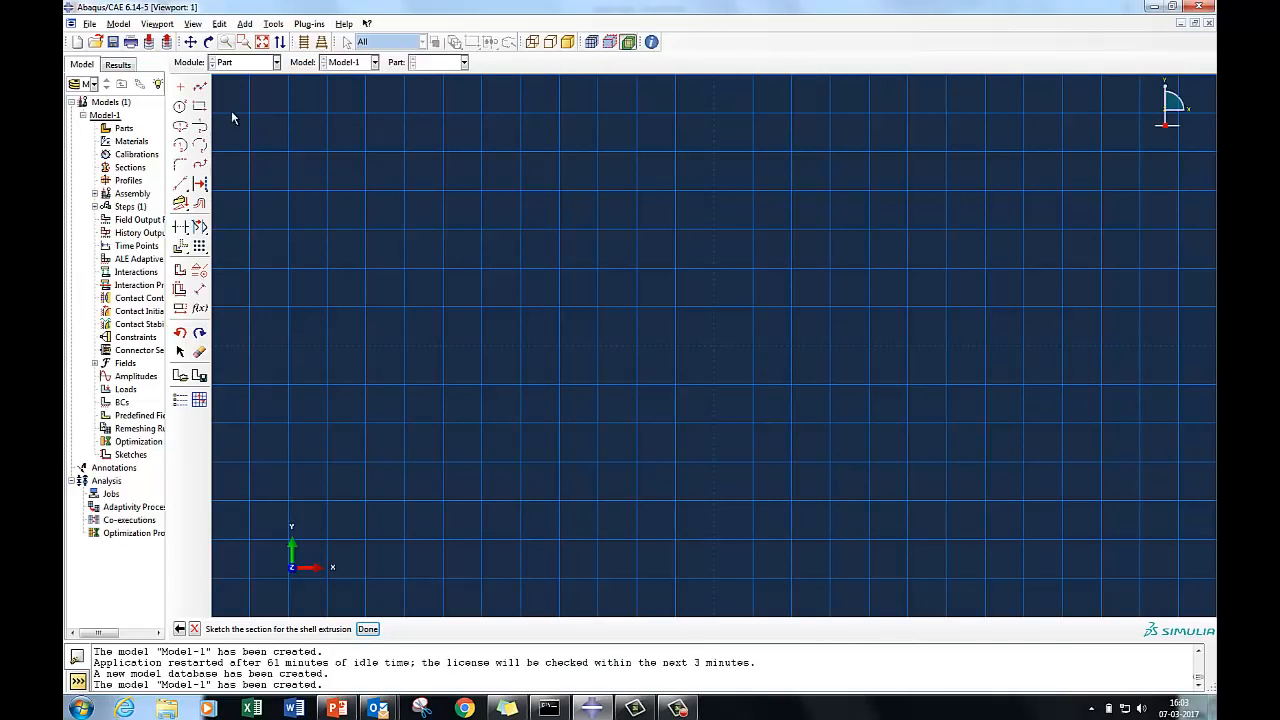
- Sketch a circle centred on the origin with a radius of about 10.75
left_click(180, 107)
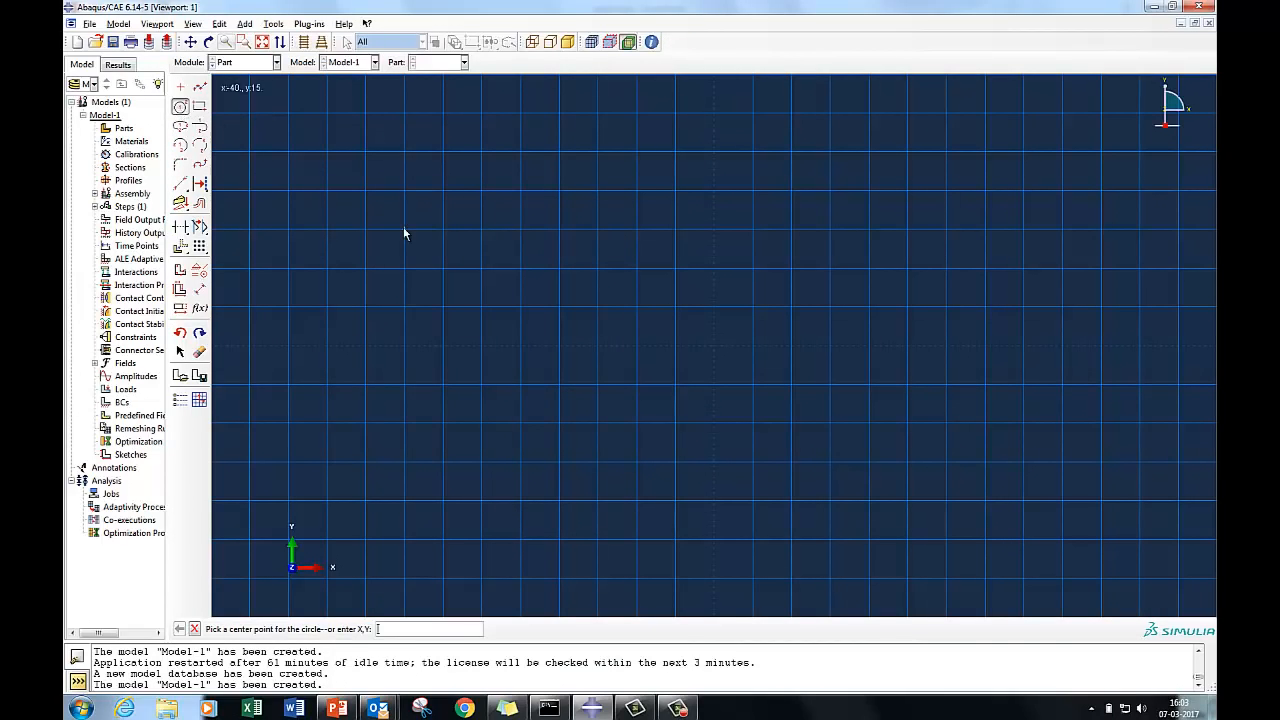
left_click(714, 348)
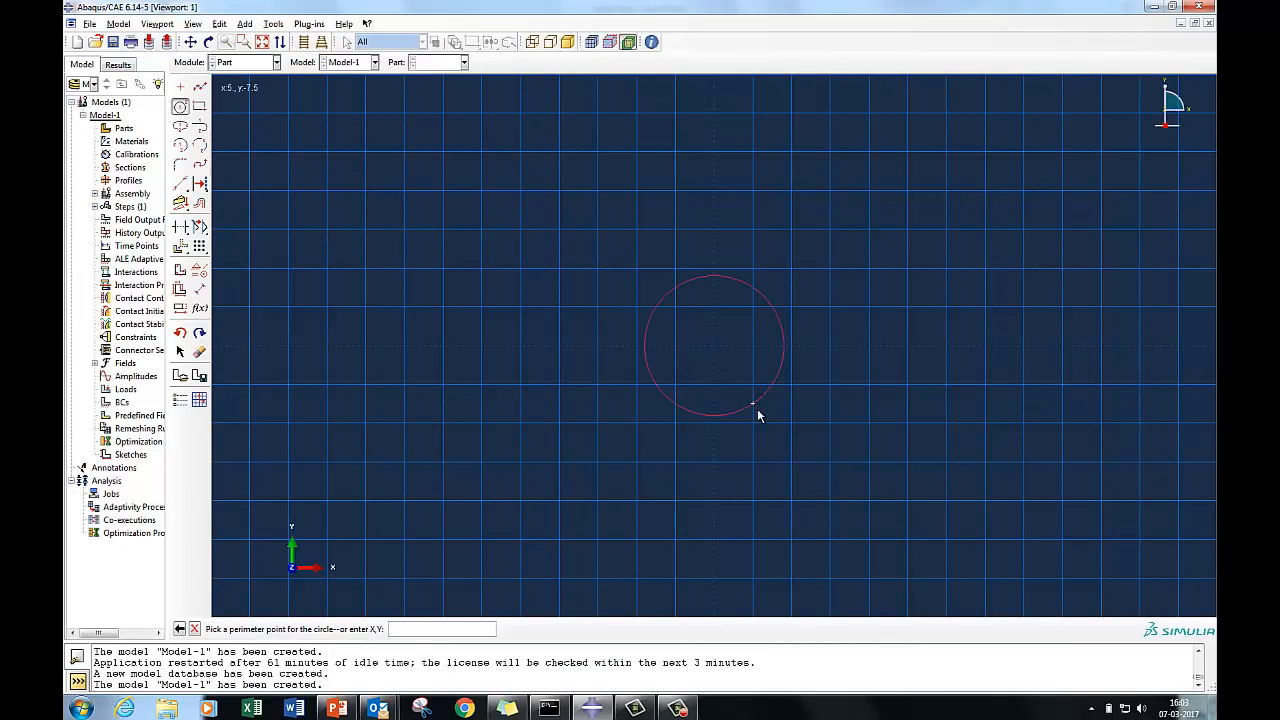
left_click(762, 413)
- Dimension the distance from the circle's centre to its perimeter point and set this radius to 20
left_click(199, 289)
left_click(714, 348)
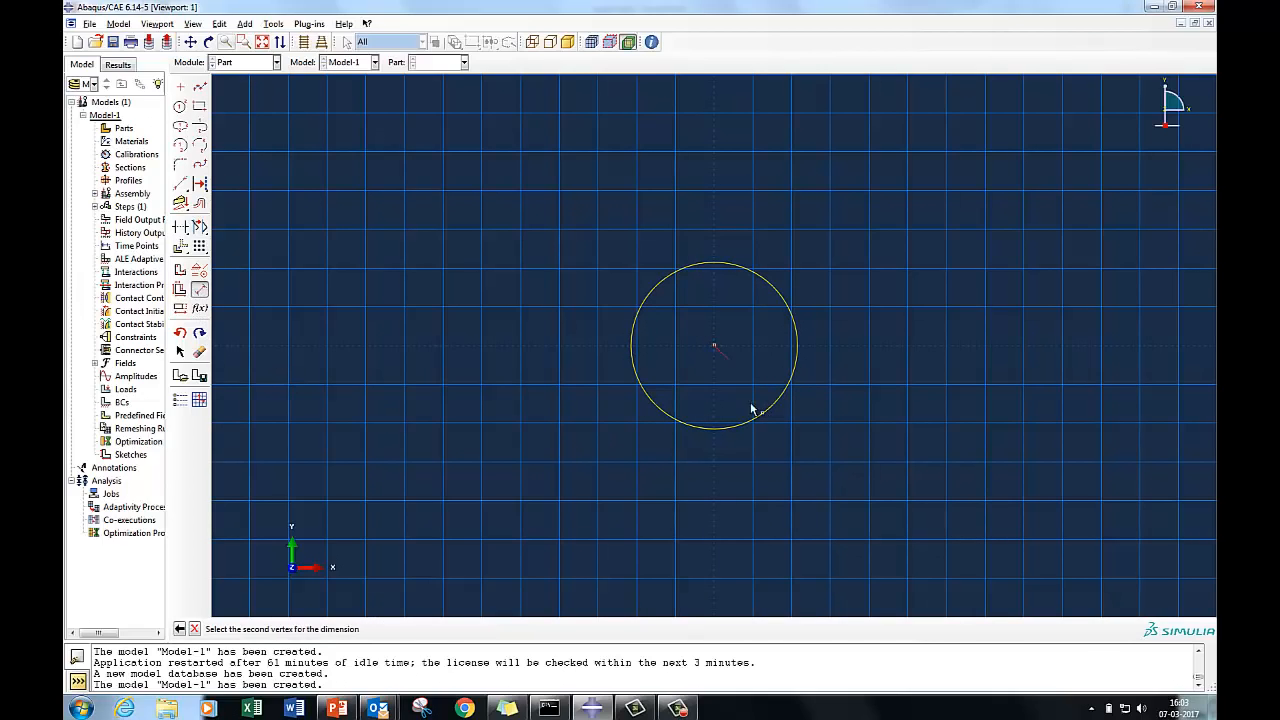
left_click(763, 412)
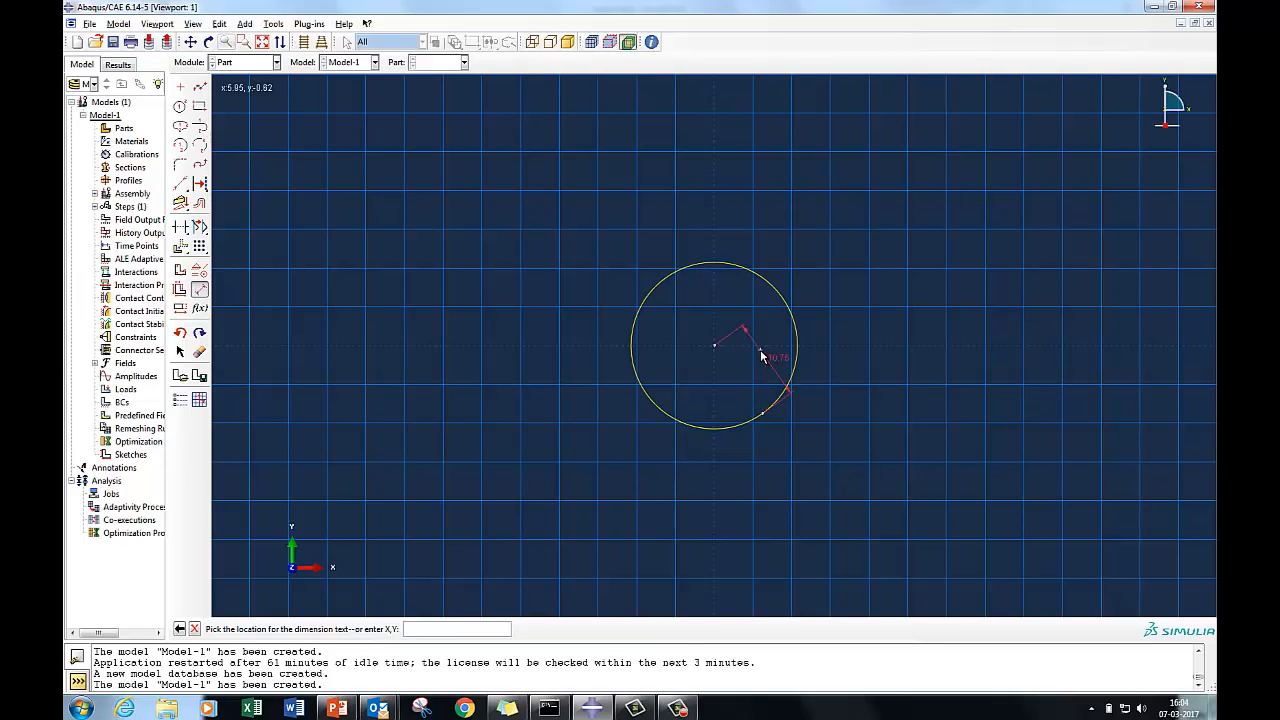
left_click(841, 294)
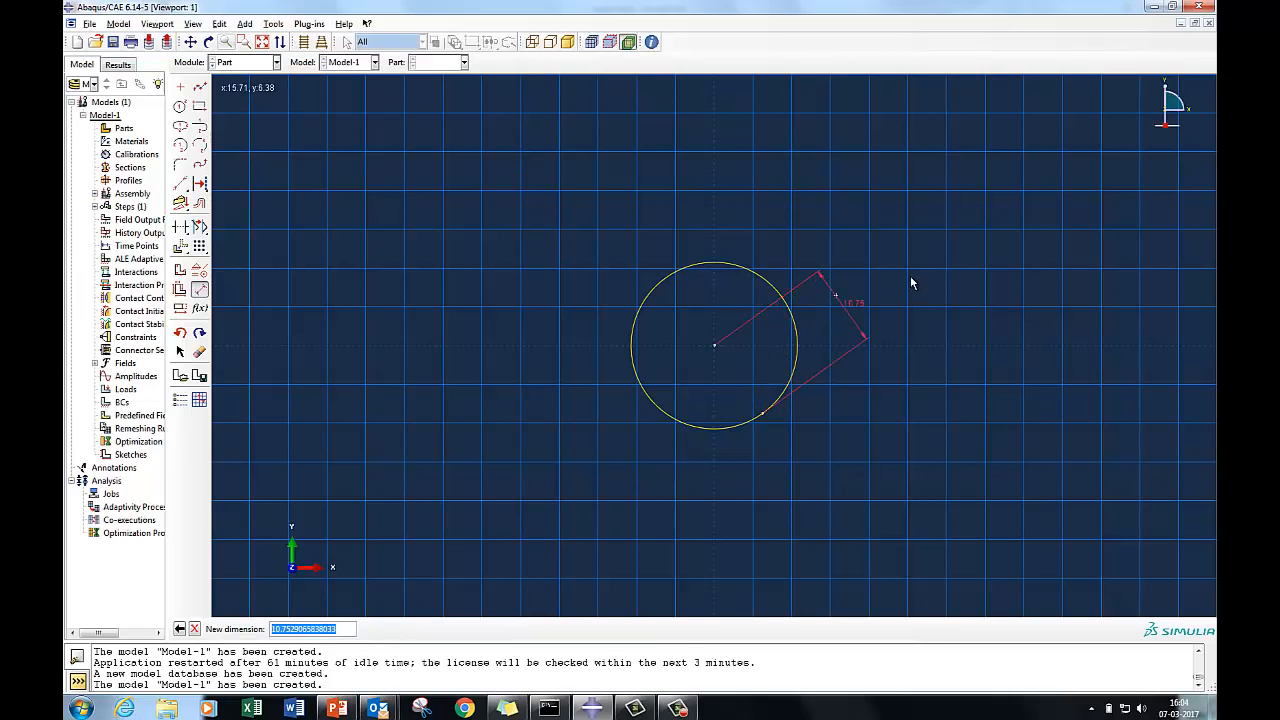
type("20")
key("Return")
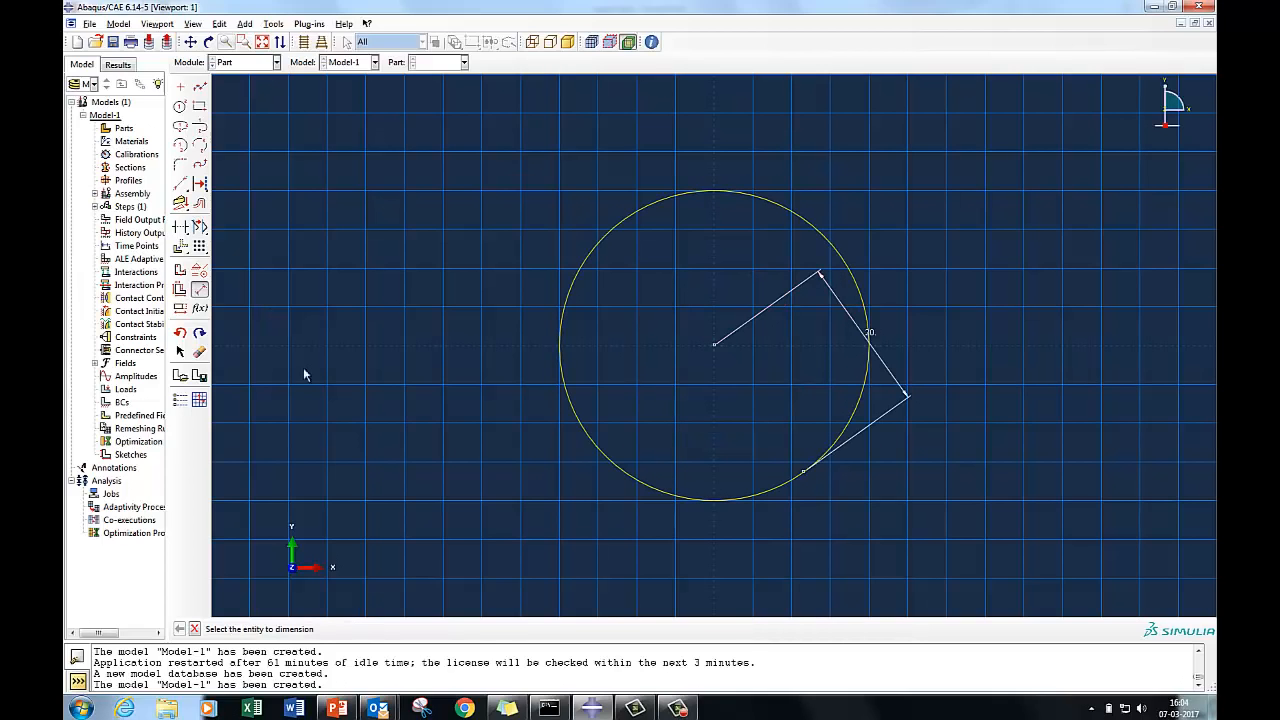
key("Escape")
- Finish the circle sketch and extrude it as a shell to a depth of 1000
left_click(366, 628)
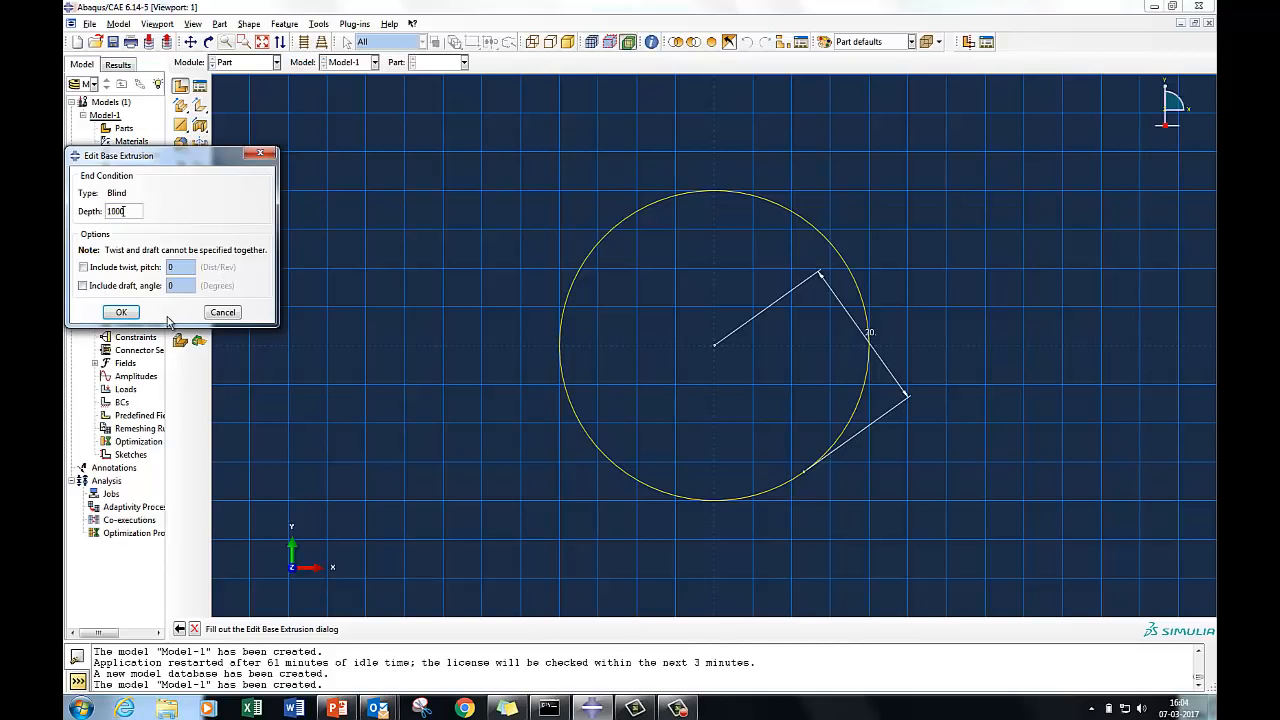
left_click(121, 312)
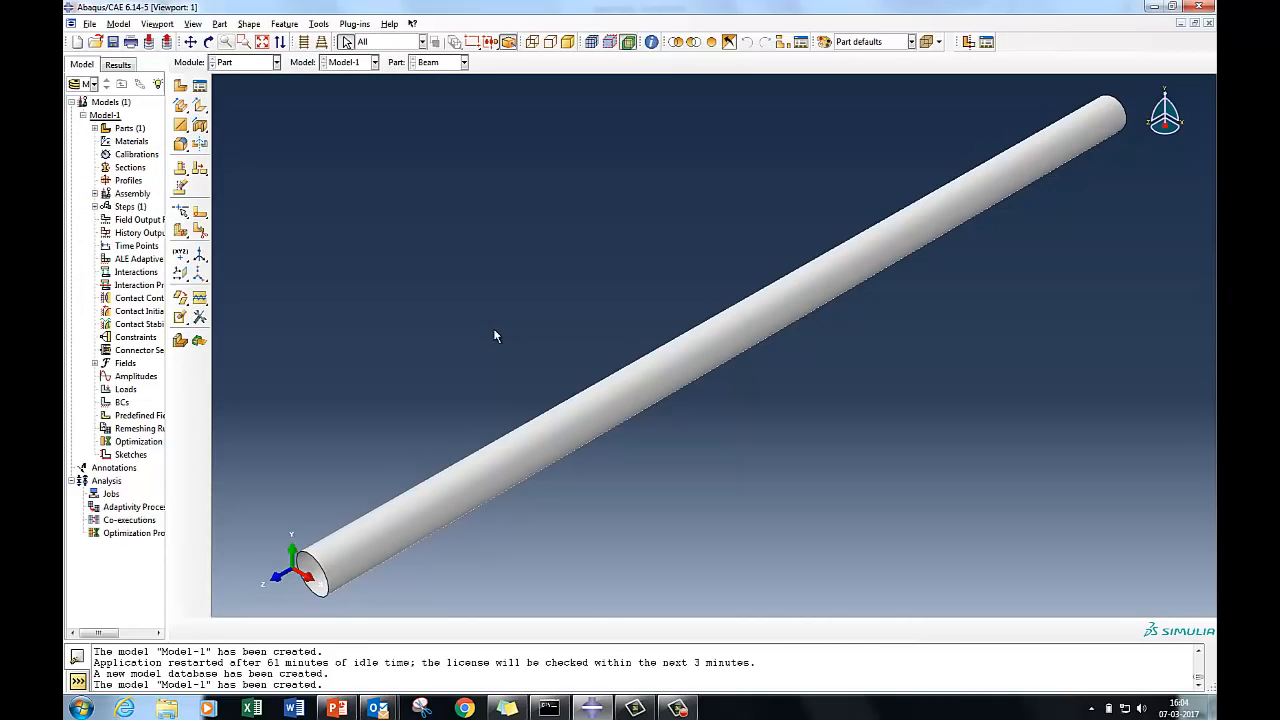
- Switch to the Property module and create a new material named Steel
left_click(244, 63)
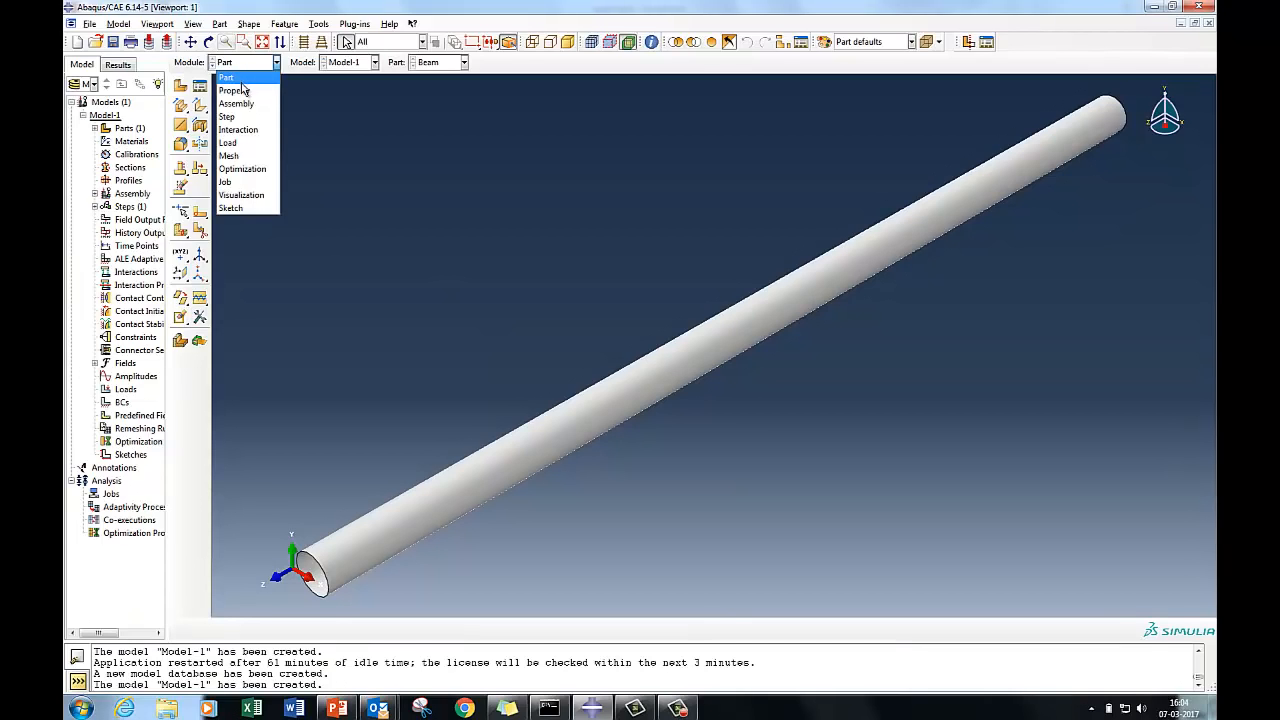
left_click(235, 91)
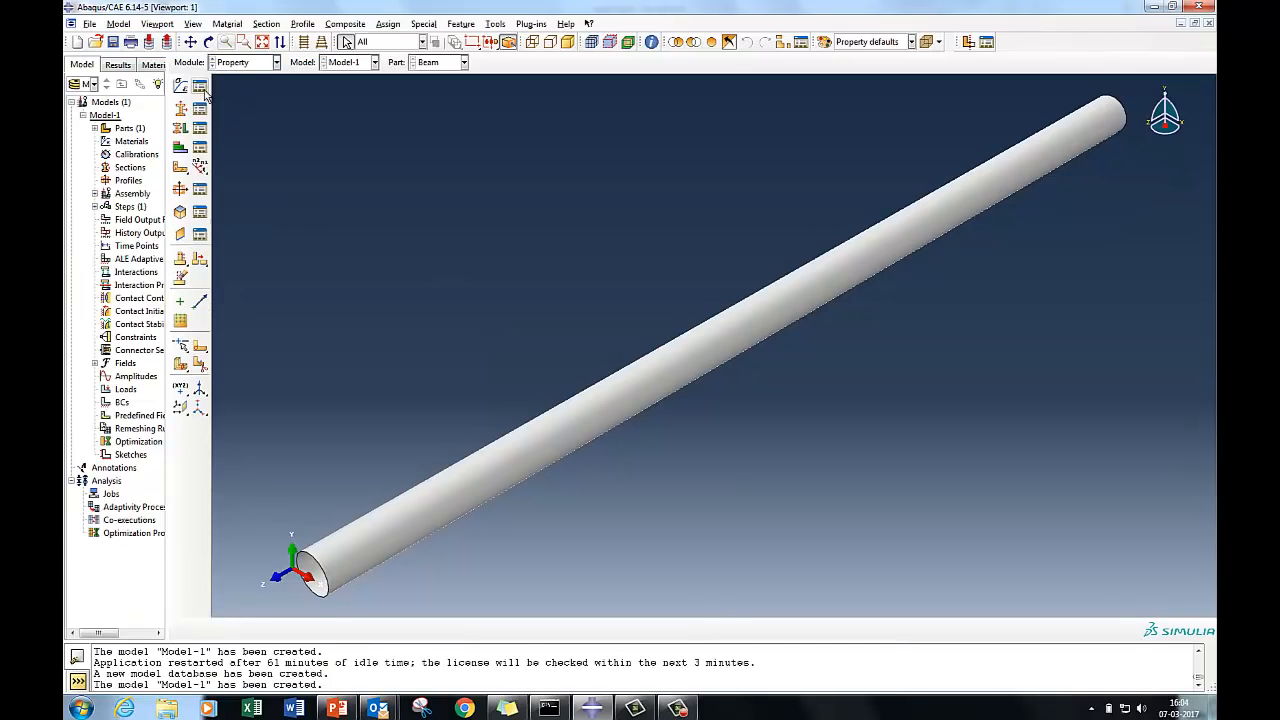
left_click(200, 86)
left_click_drag(180, 188, 414, 171)
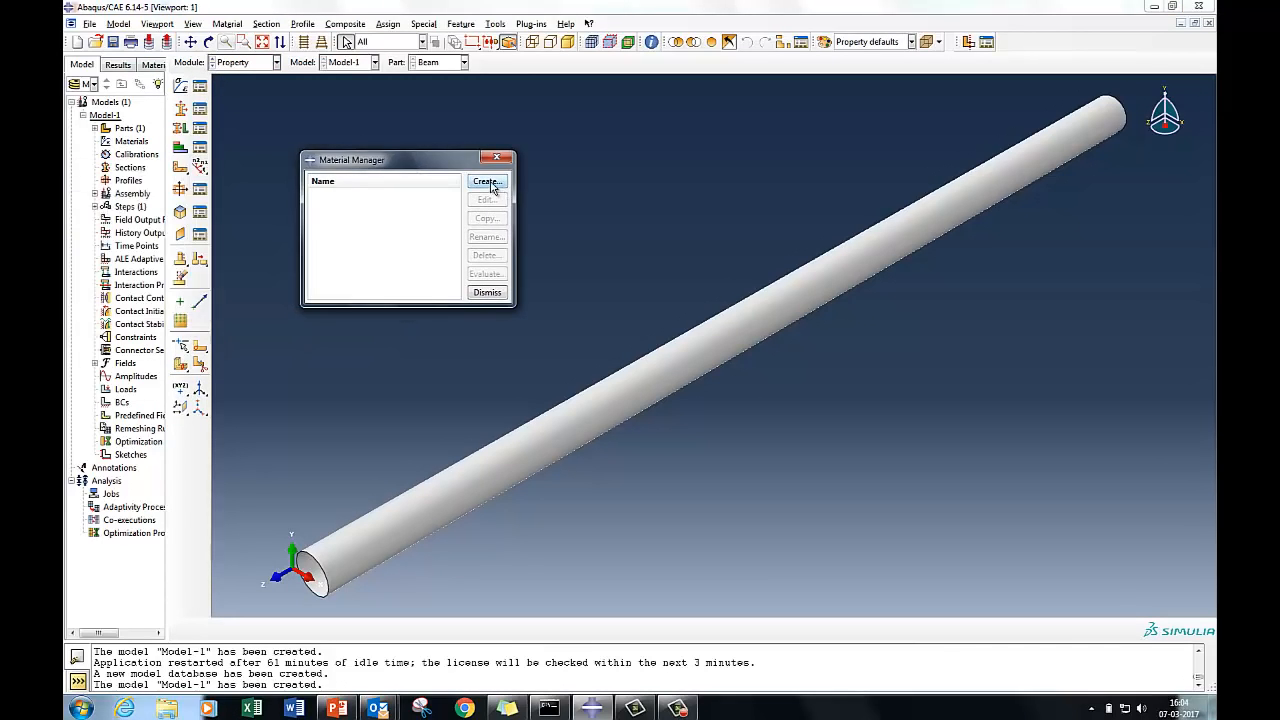
left_click(487, 181)
type("Steel")
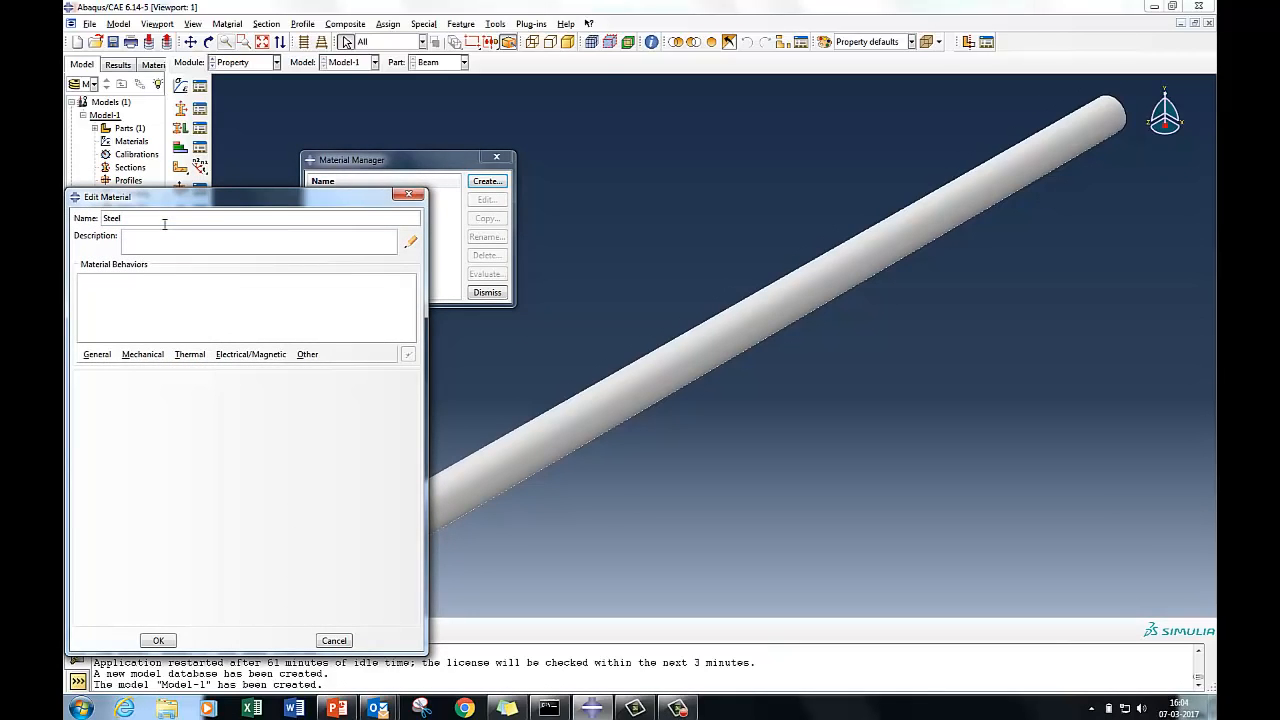
- Add isotropic elastic behaviour to Steel with Young's modulus 210000 and Poisson's ratio 0.28
left_click(142, 354)
mouse_move(146, 368)
left_click(345, 370)
left_click(128, 540)
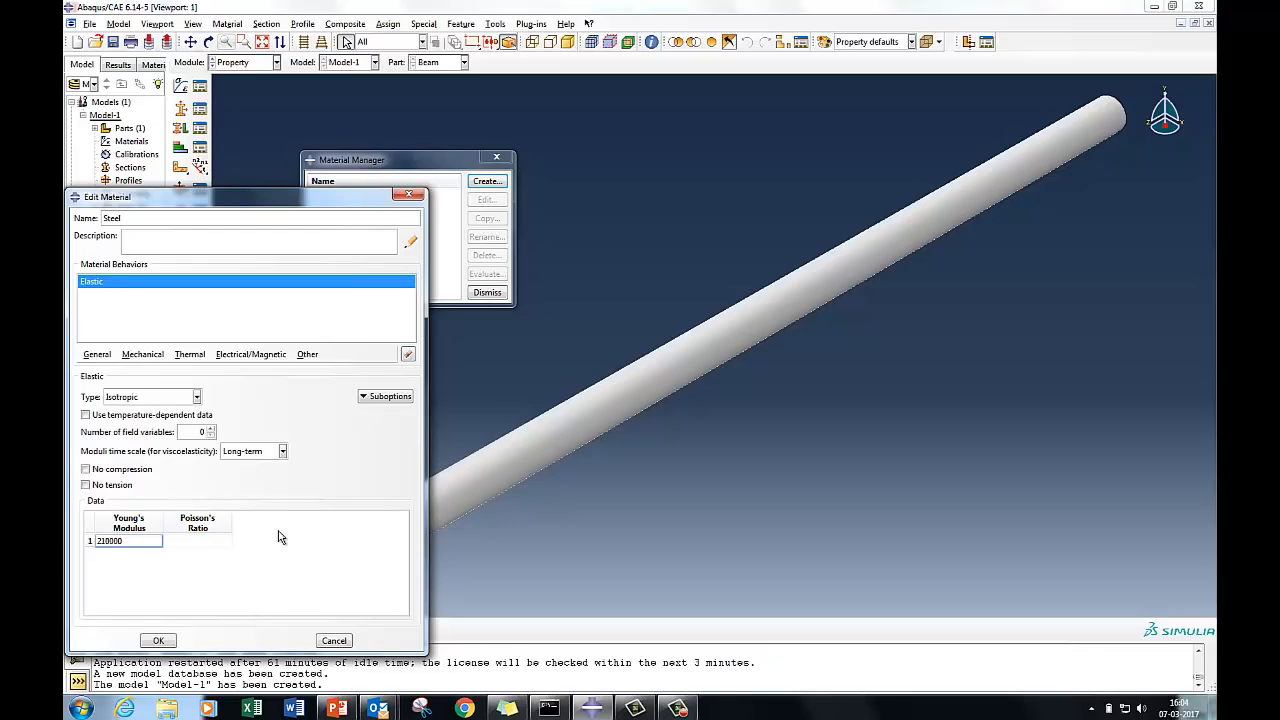
key("Tab")
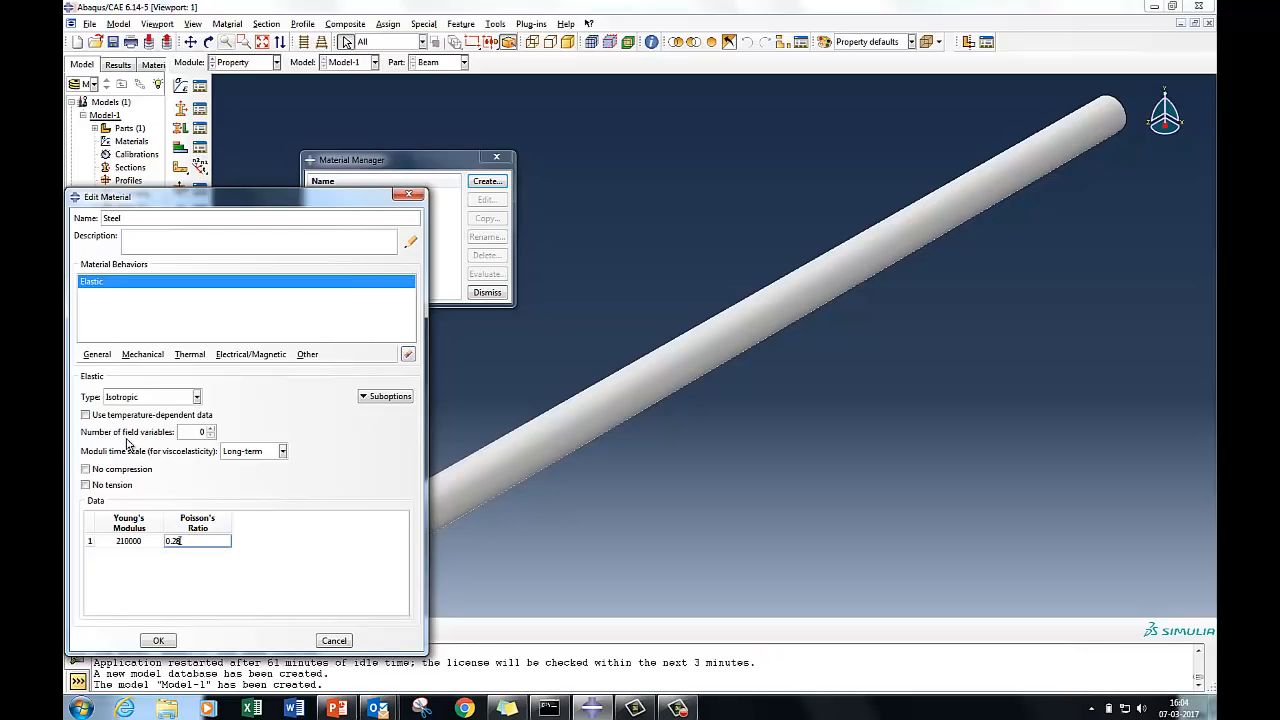
left_click(325, 553)
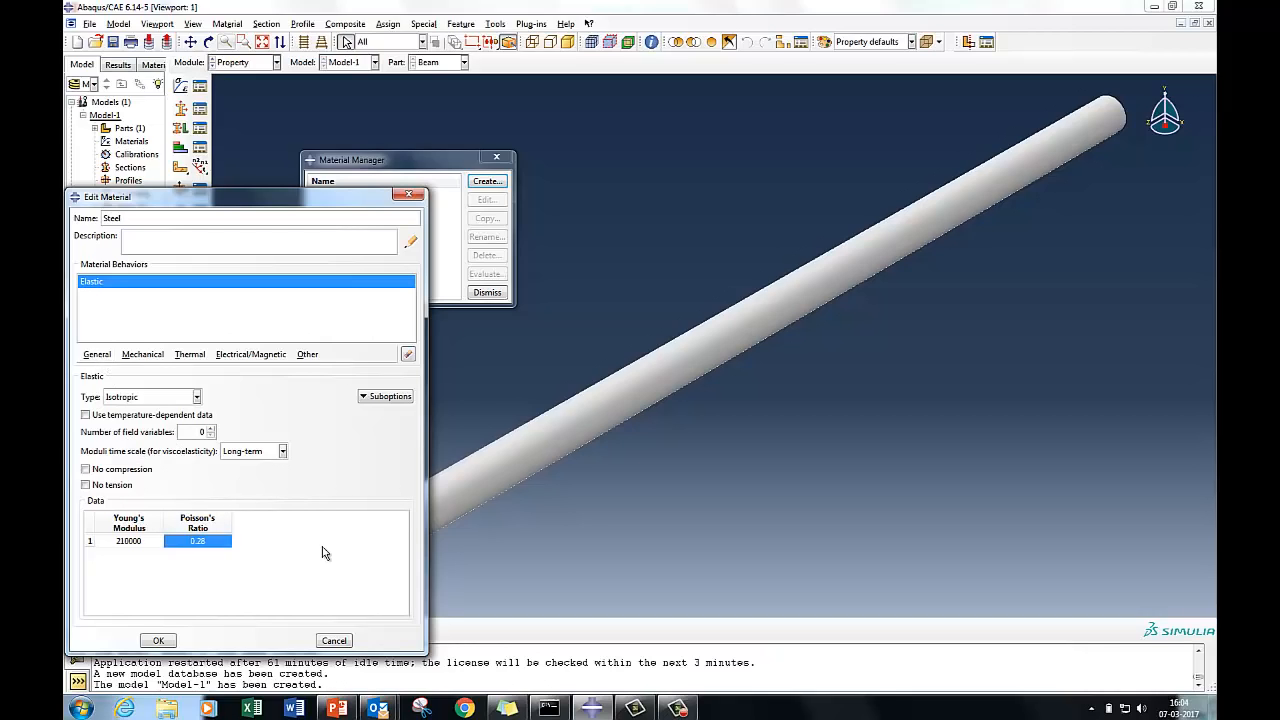
- Add density to the Steel material with a uniform mass density of 7.8E-9
left_click(97, 355)
left_click(108, 369)
left_click(136, 490)
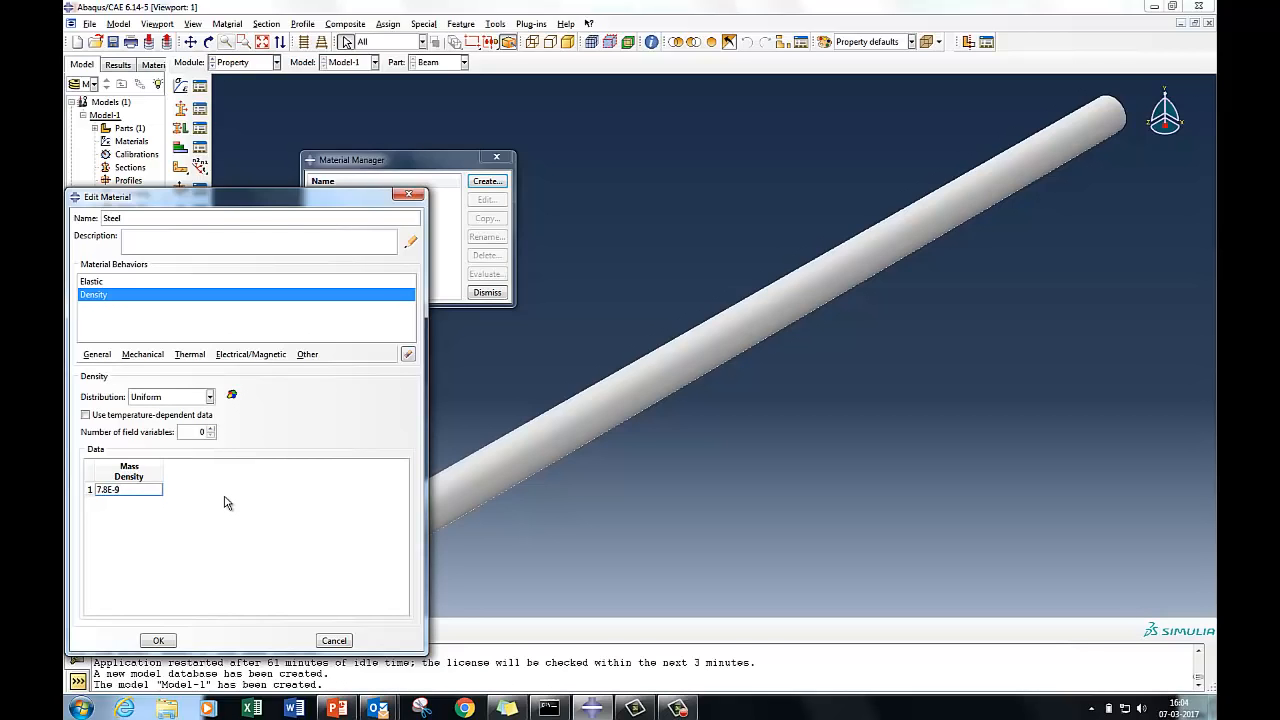
key("Return")
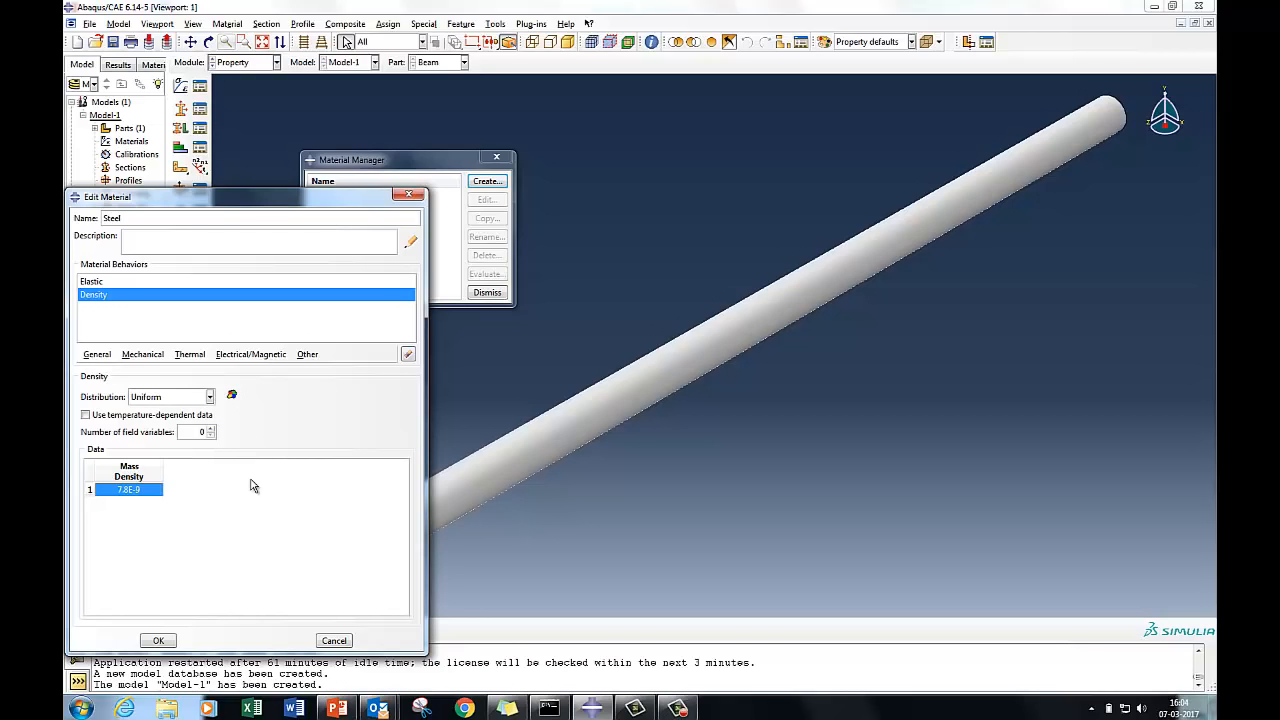
- Add isotropic plasticity to Steel with yield stress 250 at plastic strain 0.0 and 420 at 0.23, and save the material
left_click(145, 356)
mouse_move(195, 398)
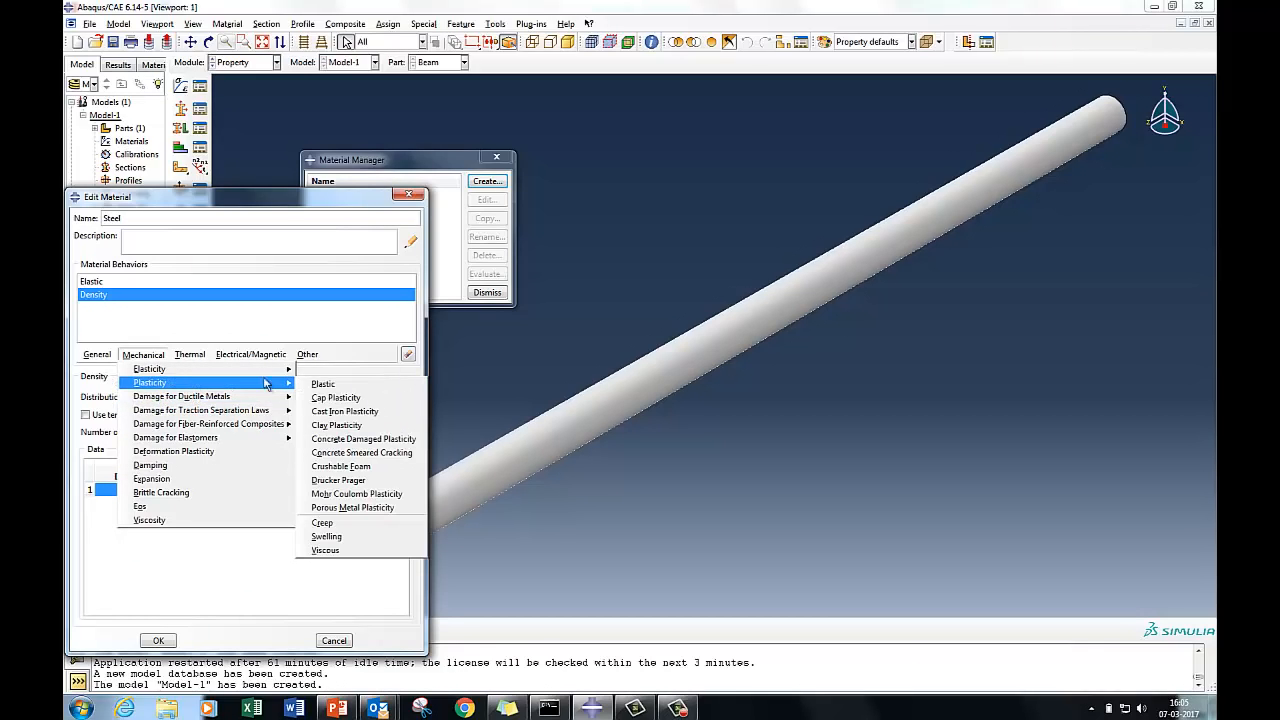
left_click(322, 386)
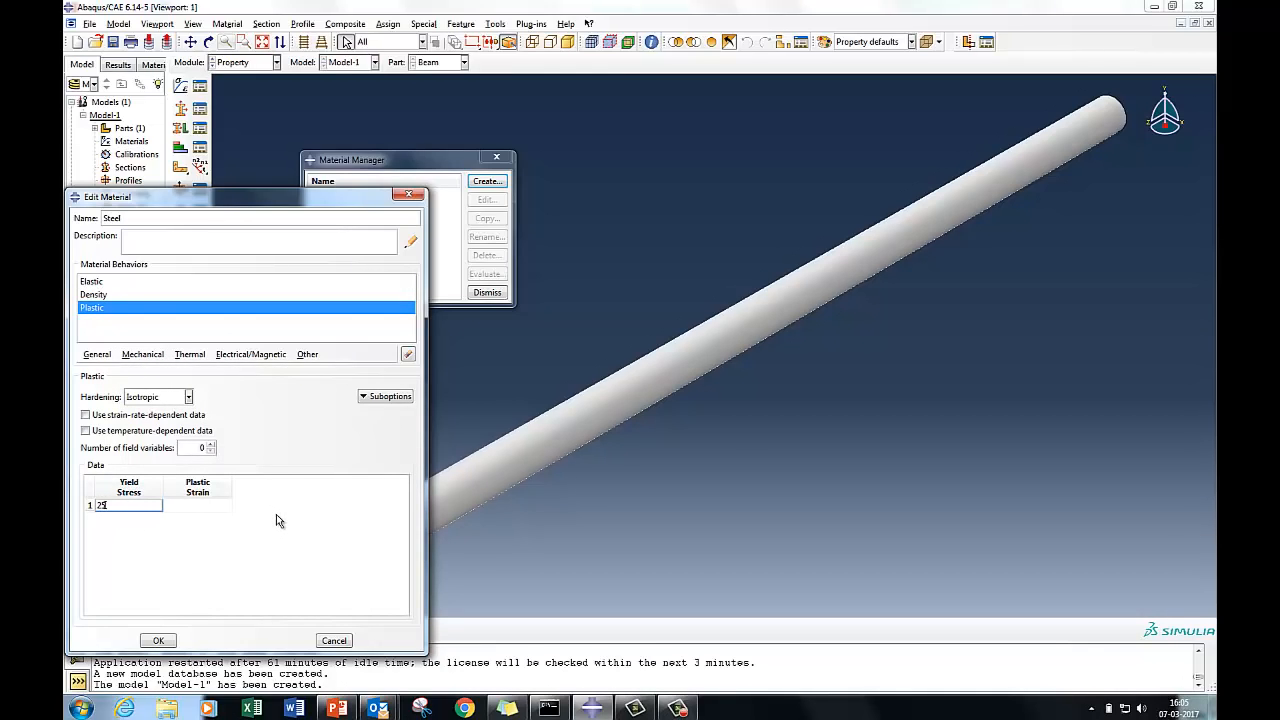
key("Tab")
type("0.0")
key("Tab")
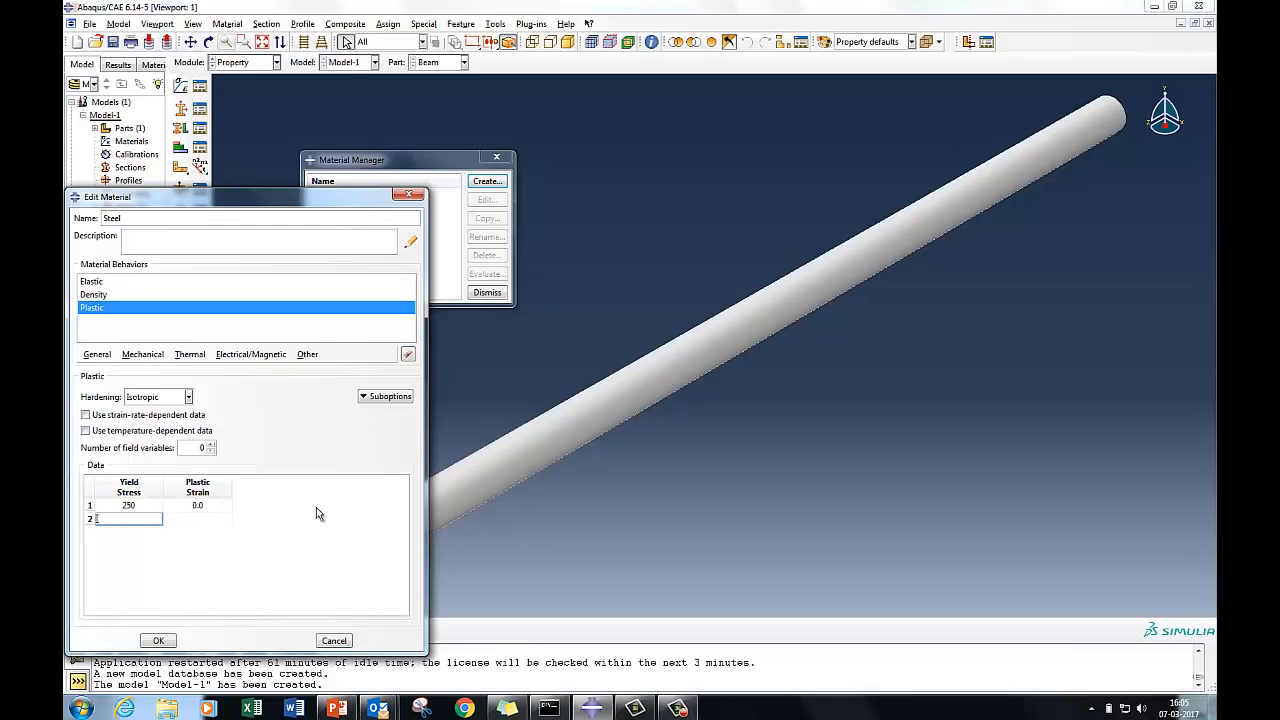
key("Tab")
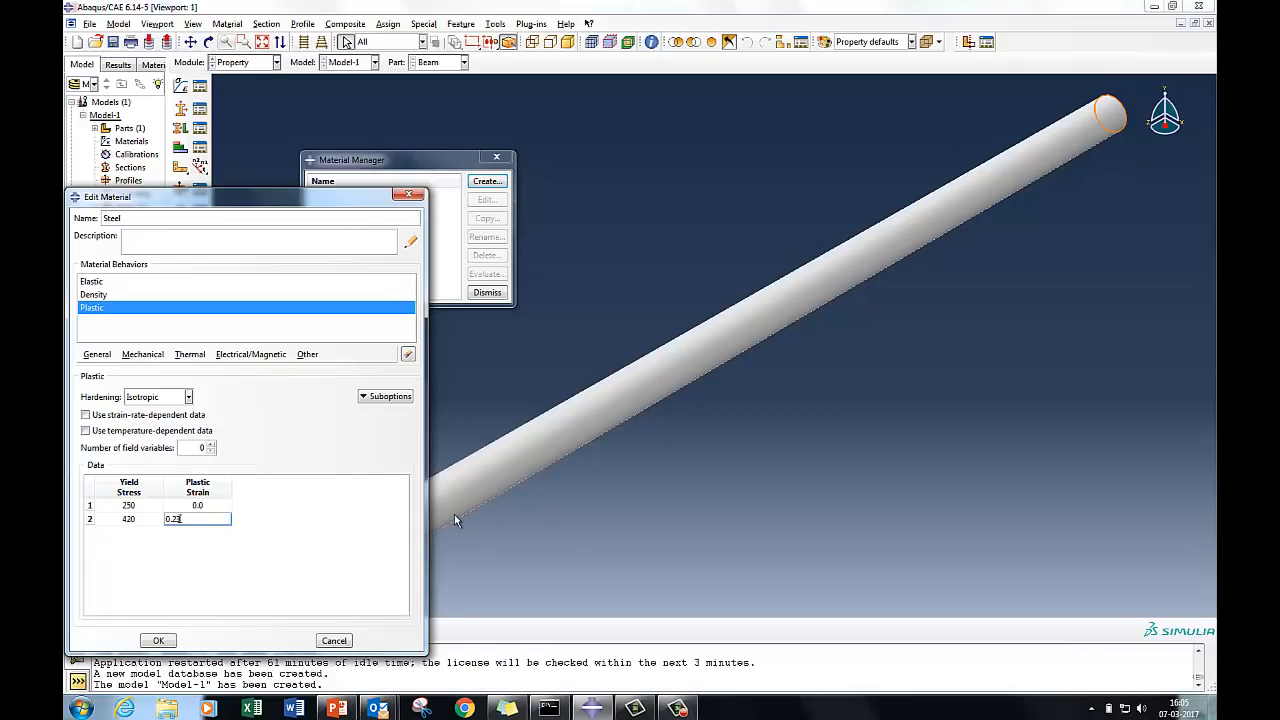
left_click(353, 520)
left_click(158, 640)
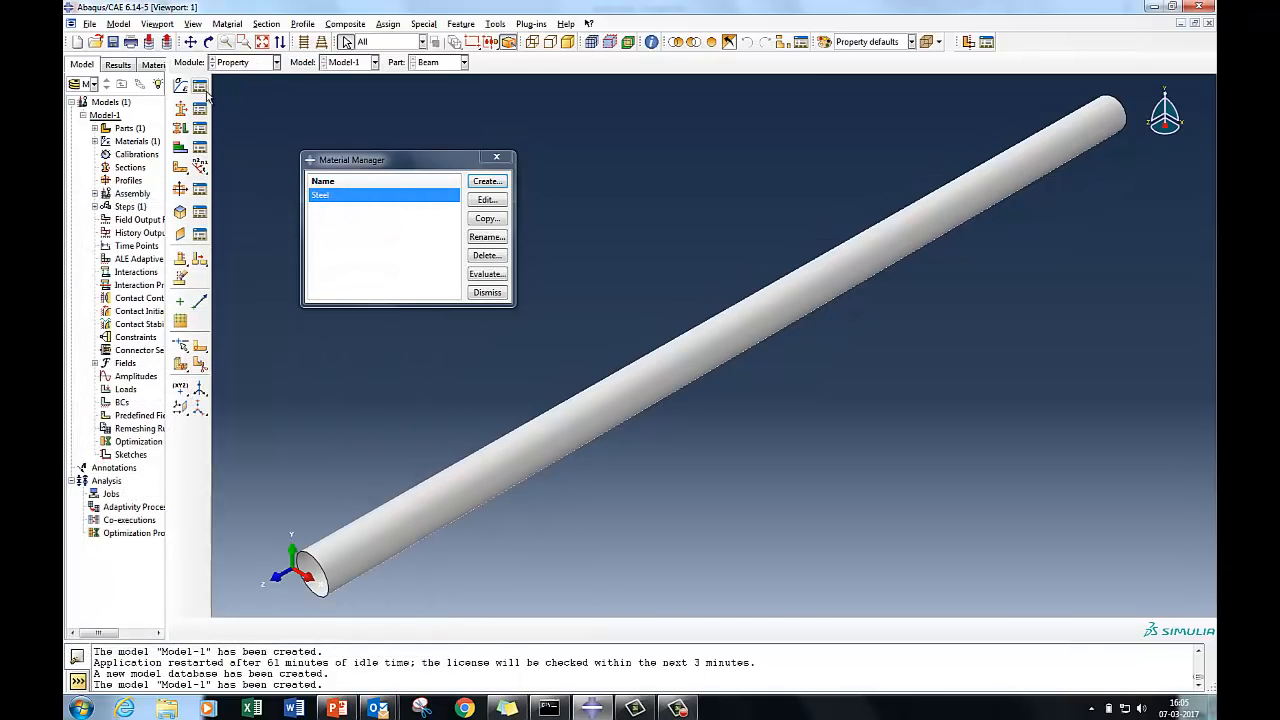
left_click(487, 292)
- Create a homogeneous shell section named Section-1, define its shell thickness, and use Steel as its material
left_click(201, 113)
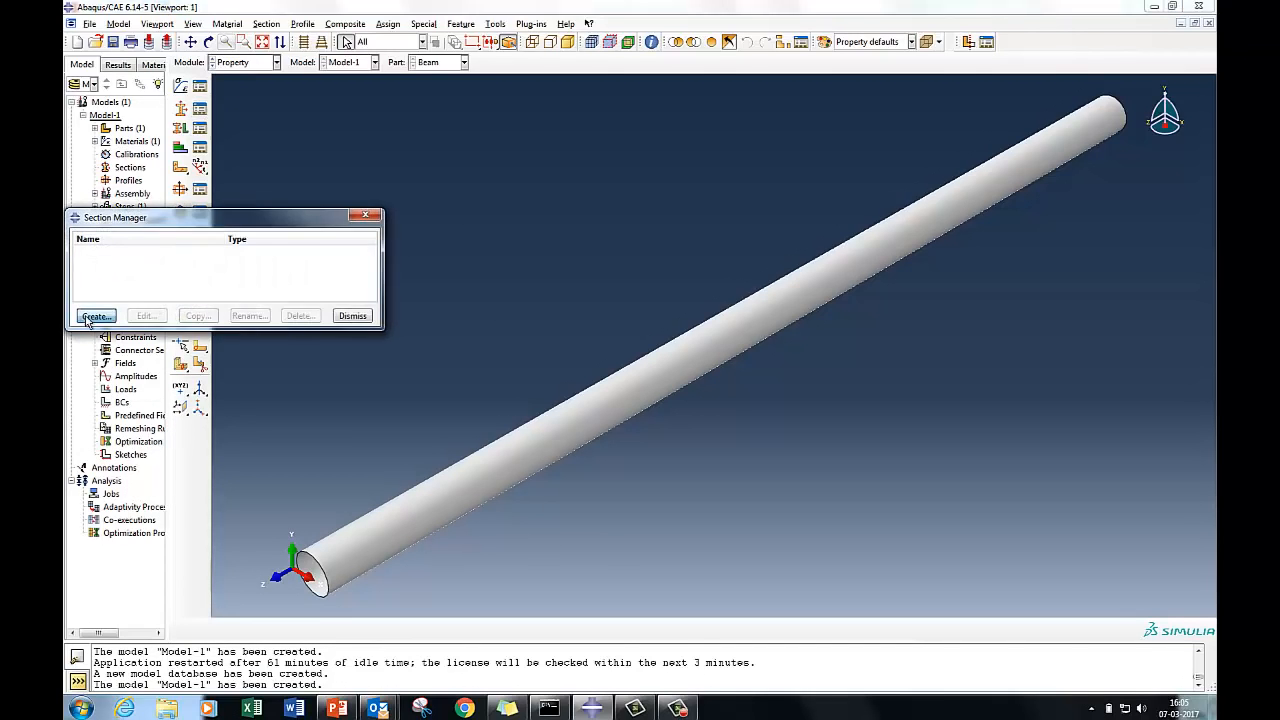
left_click(95, 312)
left_click_drag(150, 244, 349, 214)
left_click(292, 278)
left_click(350, 230)
left_click(318, 354)
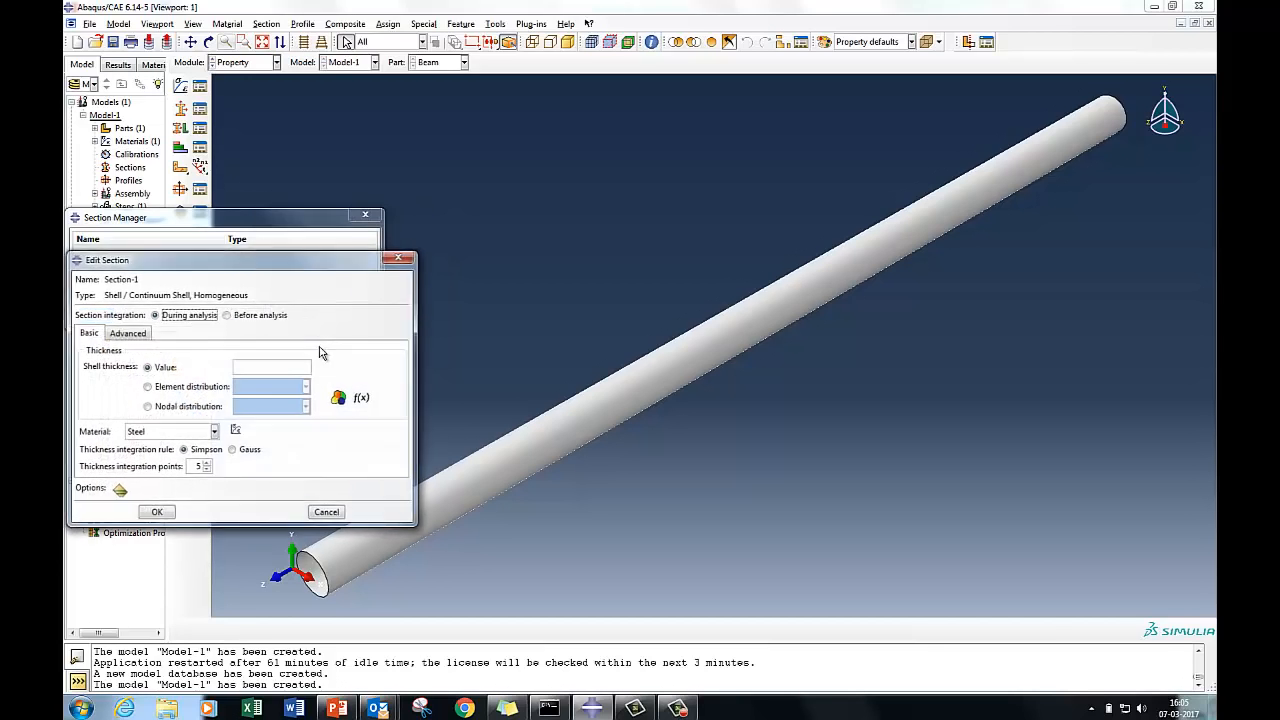
left_click(268, 370)
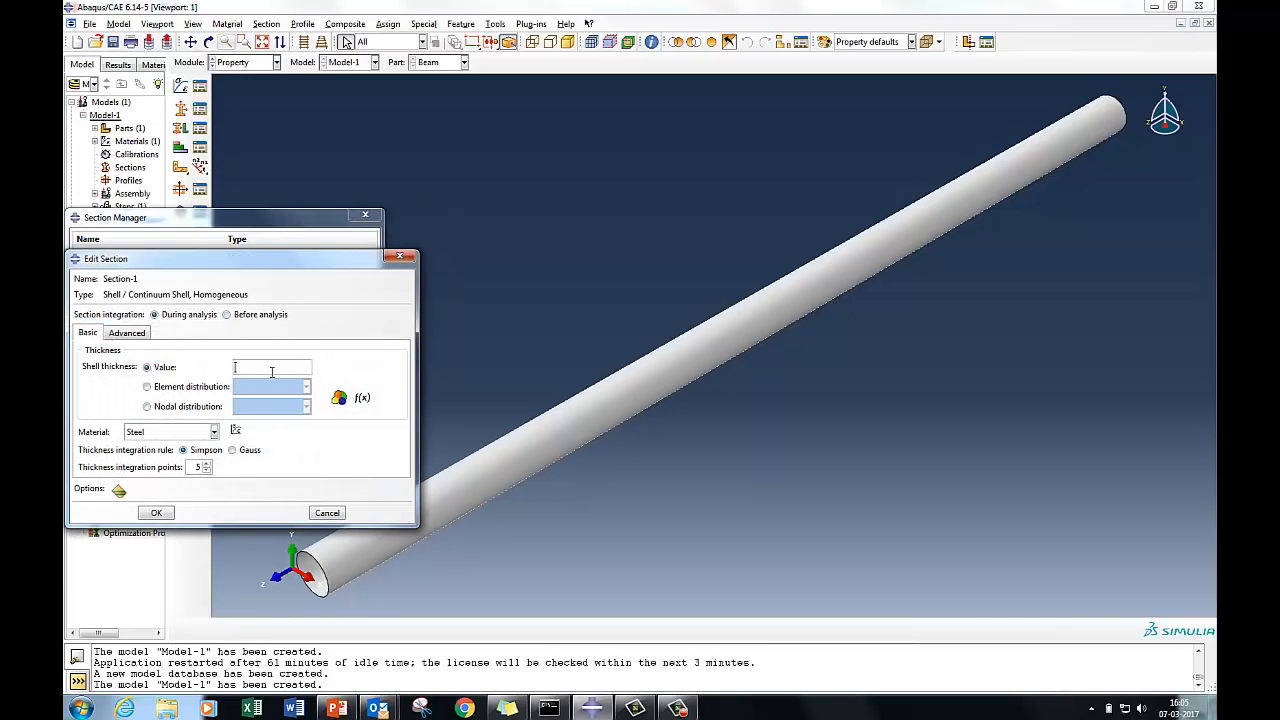
left_click(213, 434)
left_click(208, 446)
left_click(160, 514)
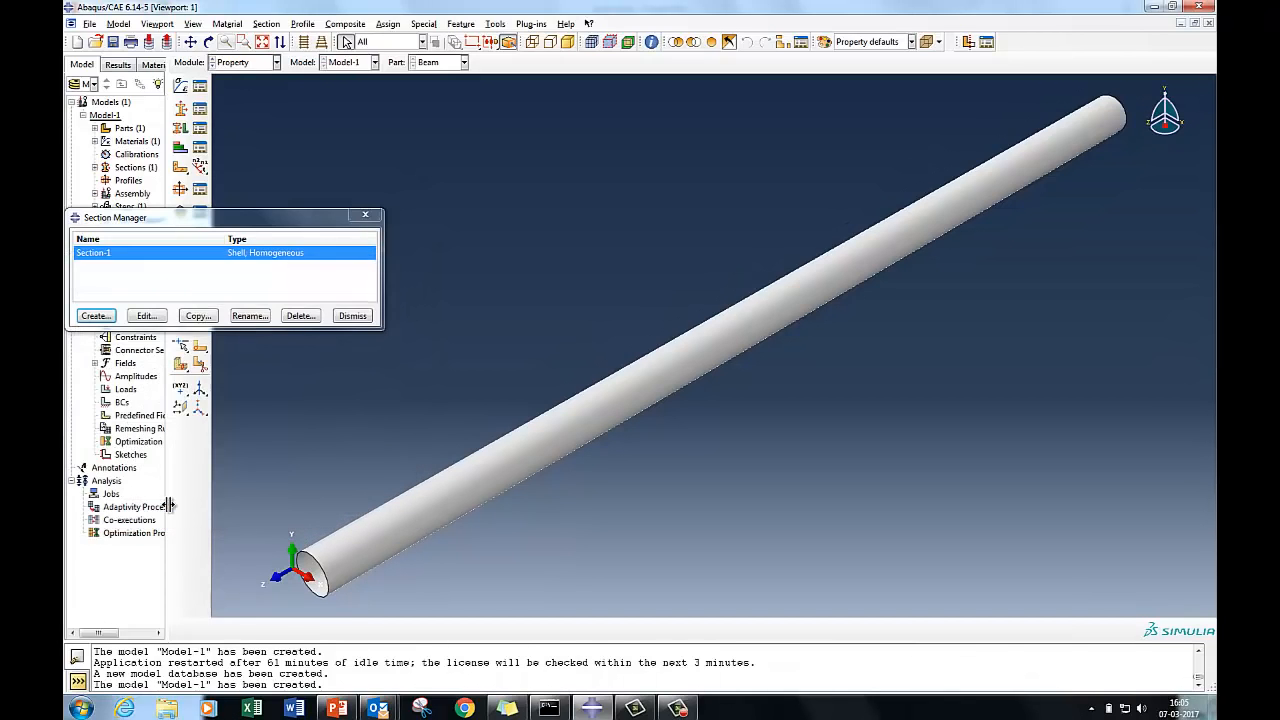
left_click(351, 314)
- Assign Section-1 to the whole Beam part as region Set-1, with thickness from section and a middle-surface shell offset
left_click(199, 149)
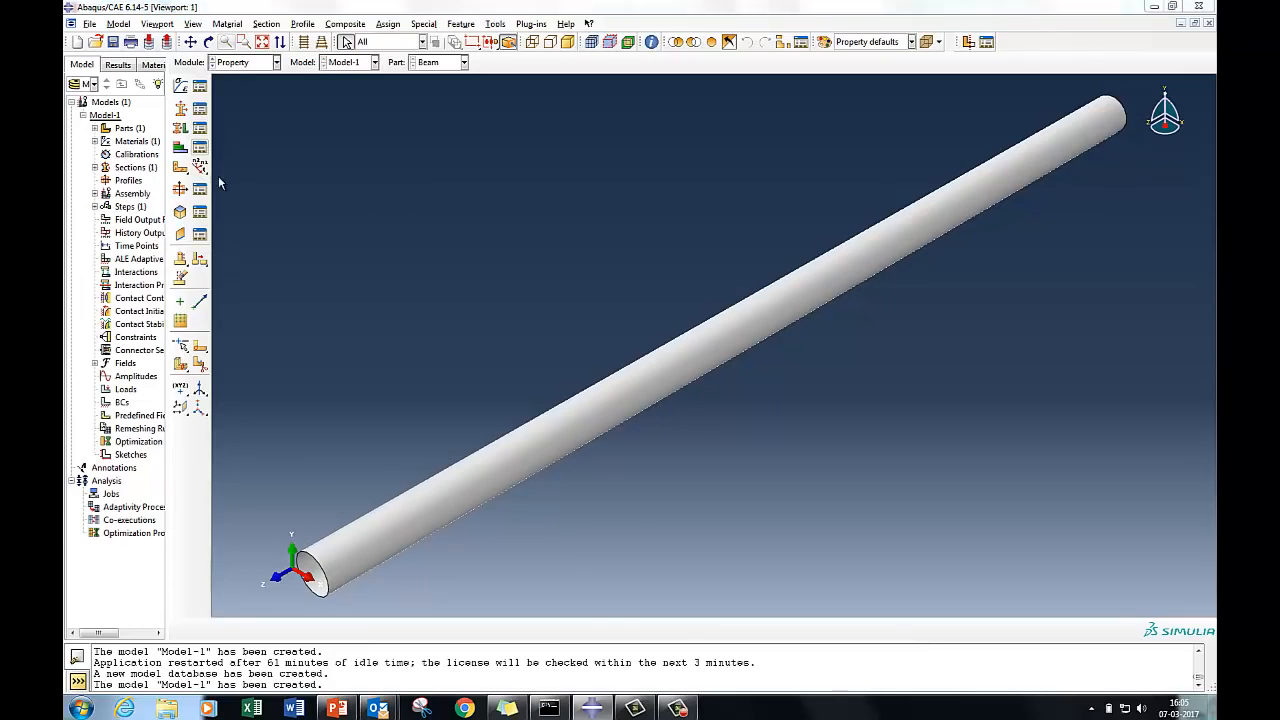
left_click(124, 378)
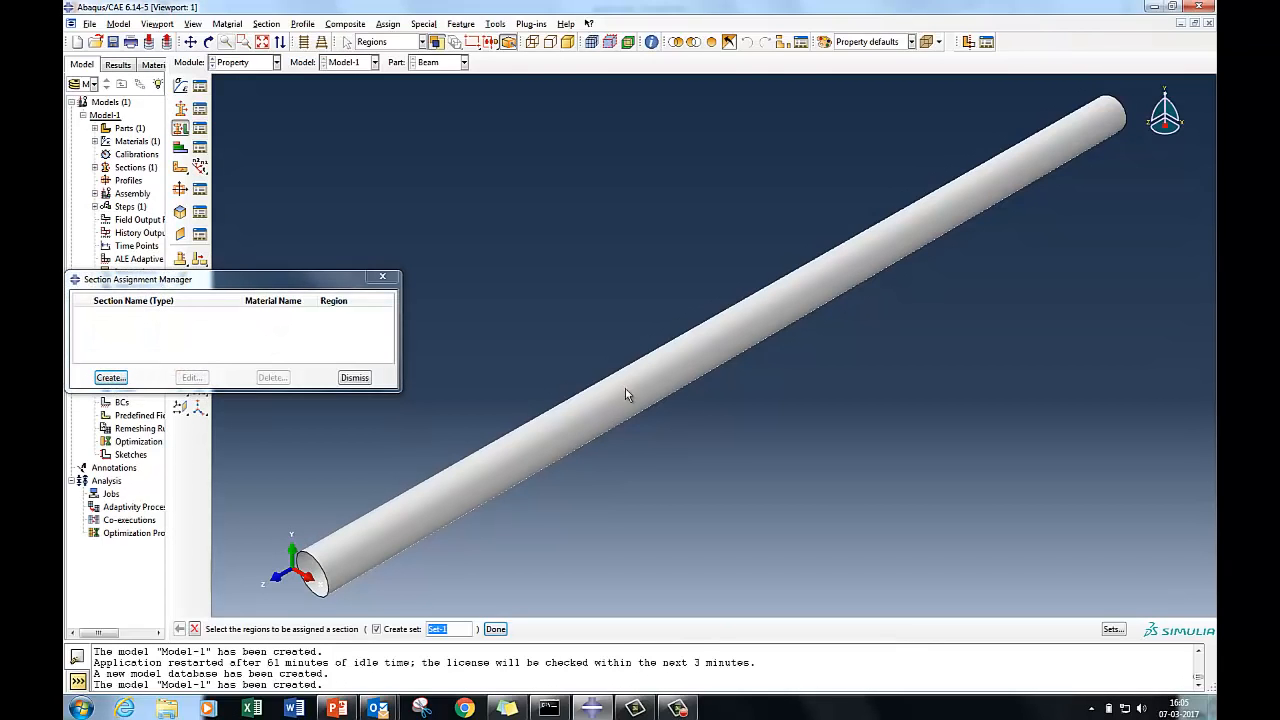
left_click_drag(646, 395, 806, 506)
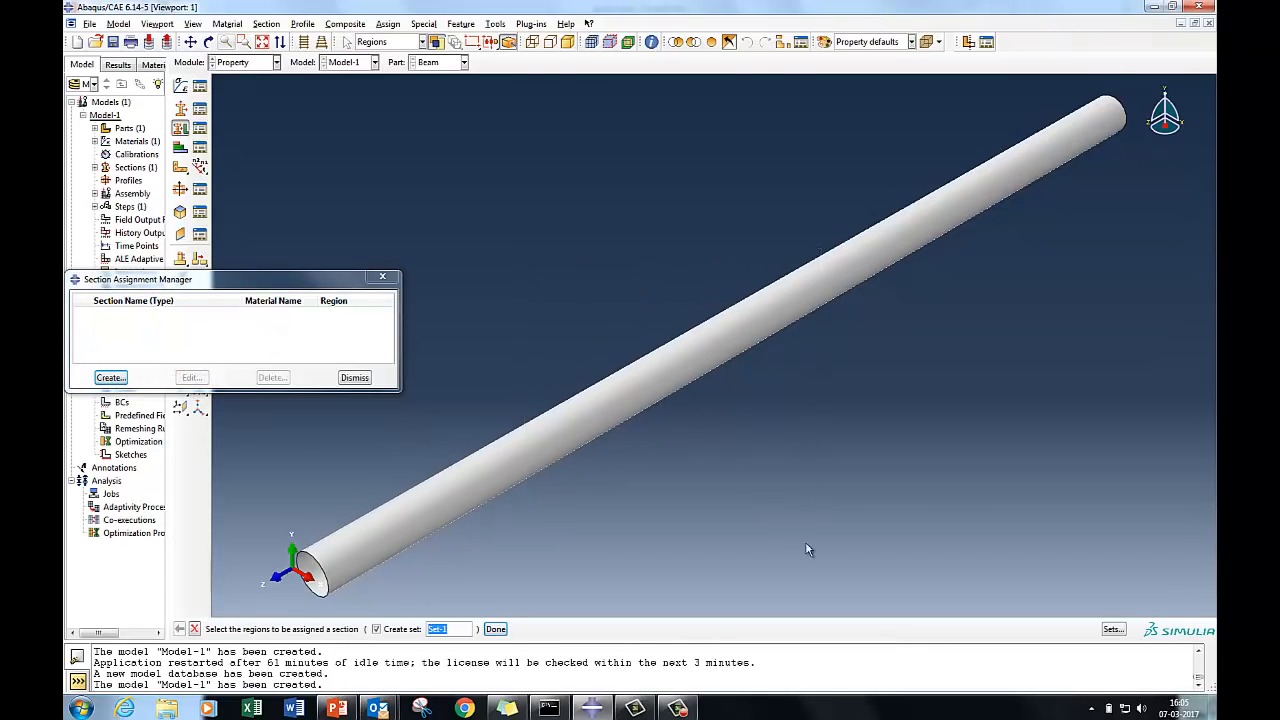
left_click(495, 628)
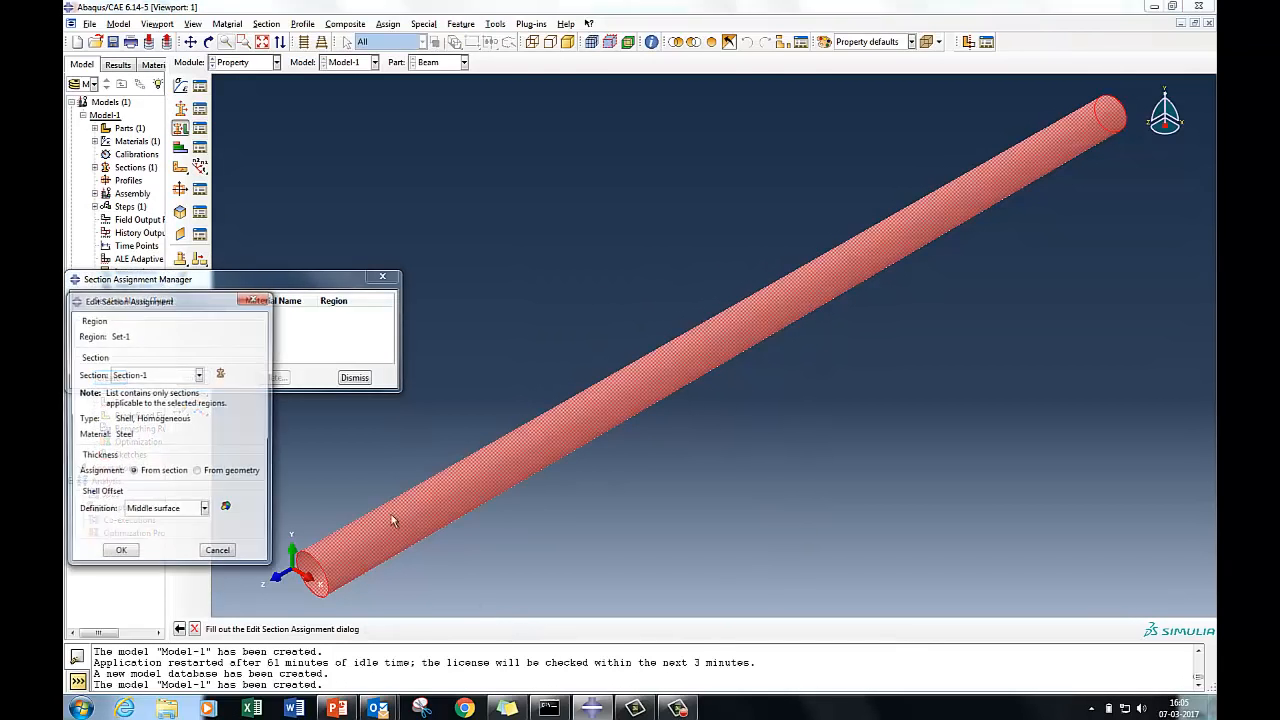
left_click(120, 553)
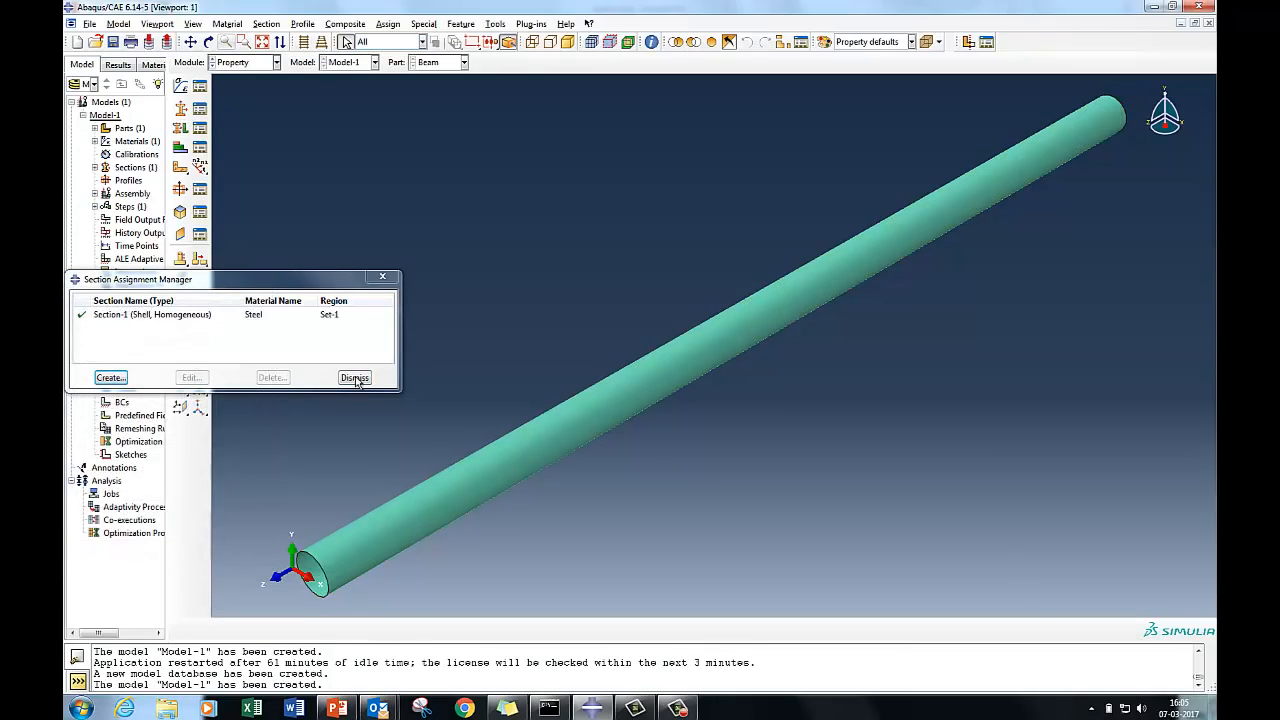
left_click(355, 377)
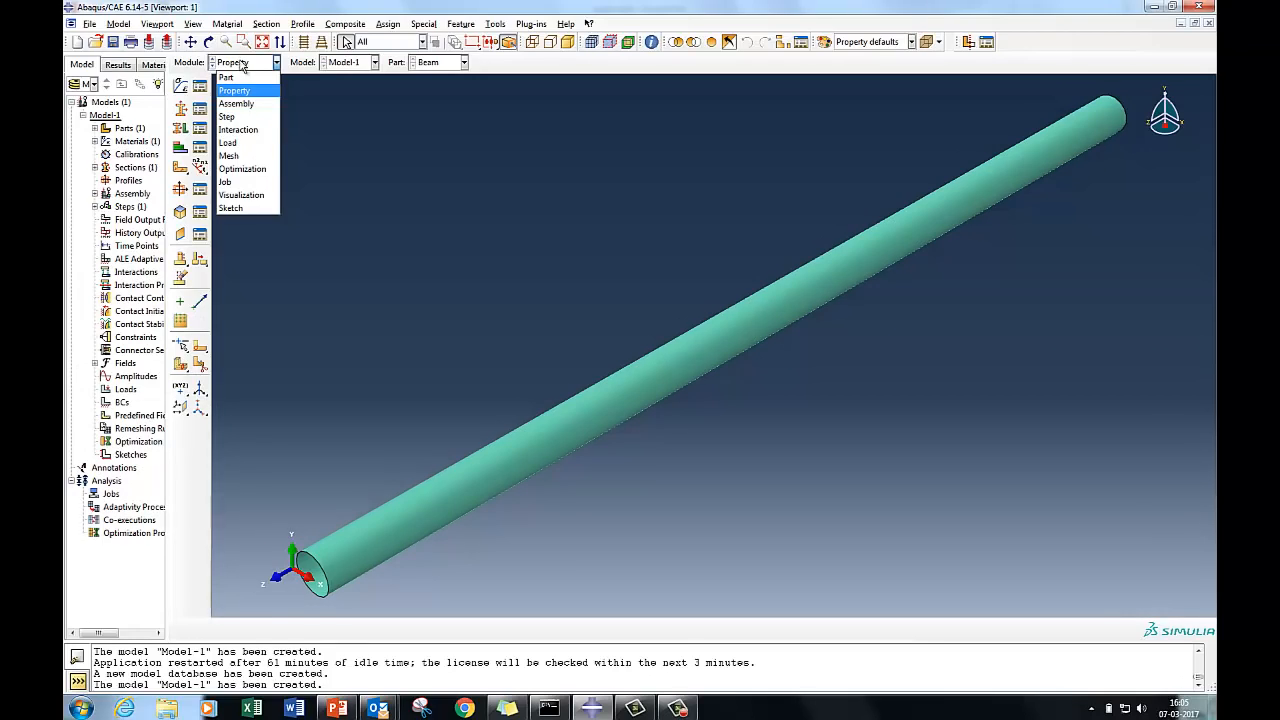
- Switch to the Part module and start a 3D discrete rigid shell extrusion part named Rgd_Cylinder with approximate size 200
left_click(236, 78)
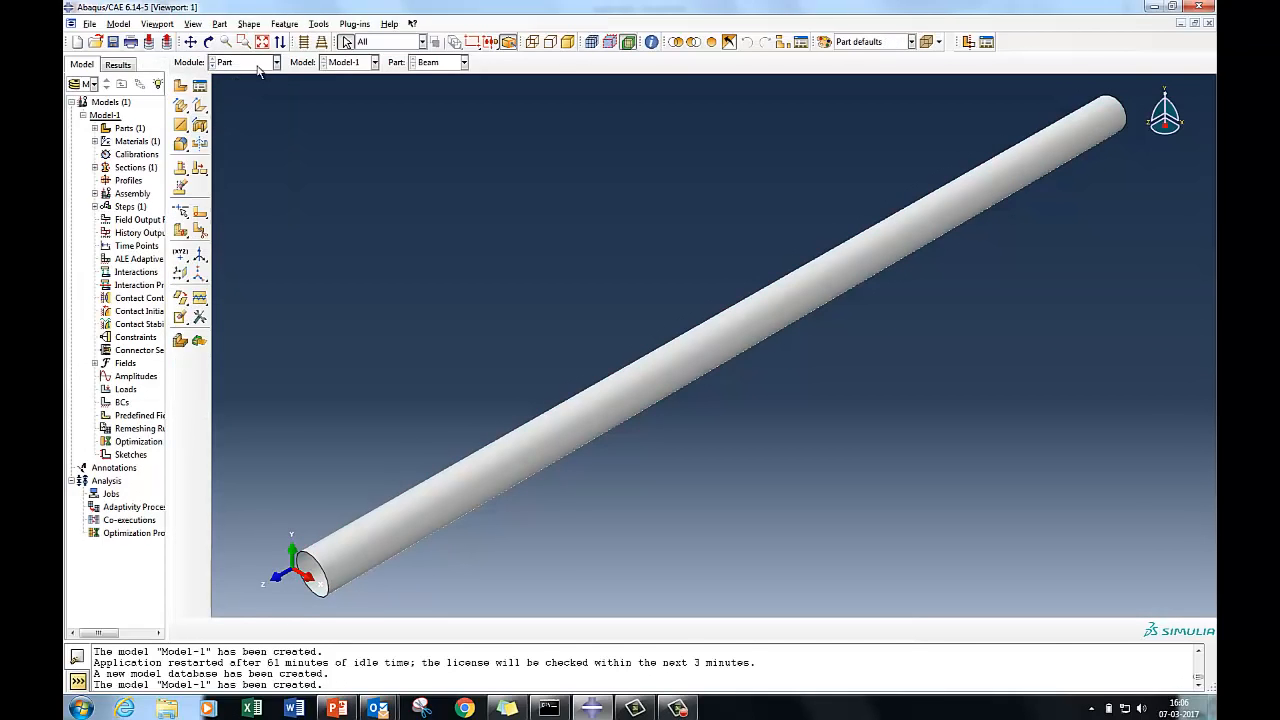
left_click(180, 86)
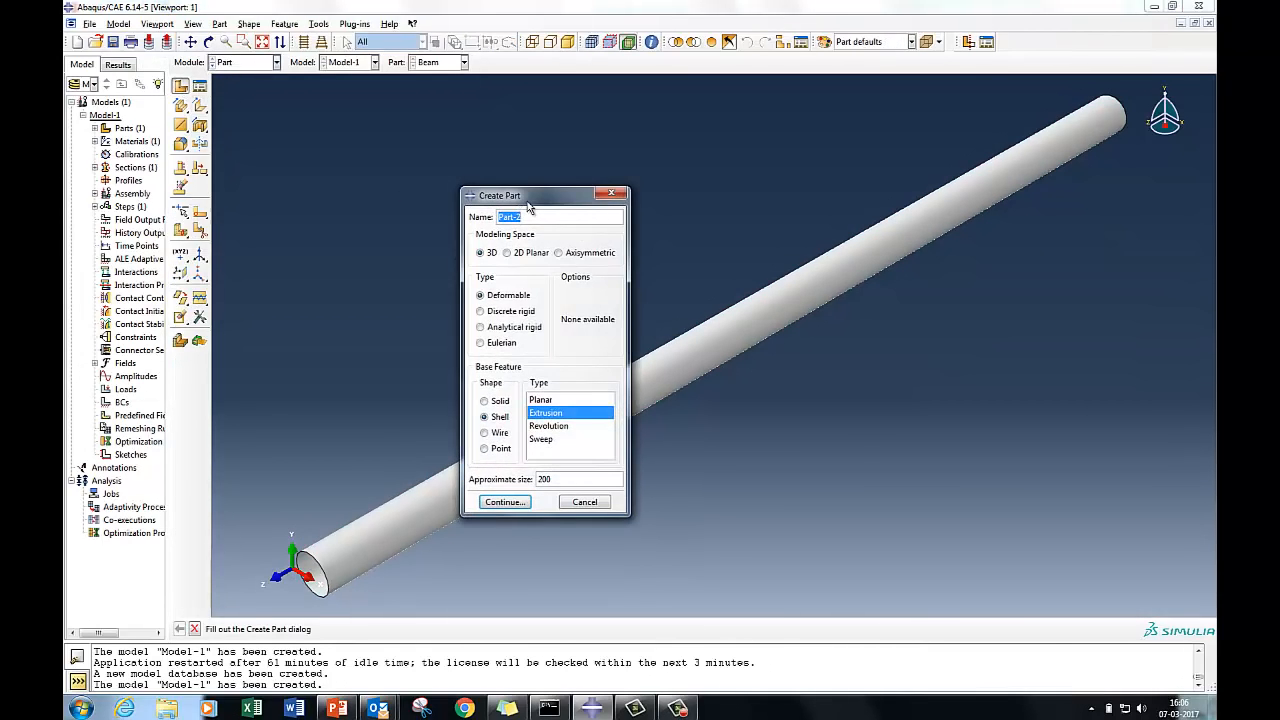
type("Ro")
type("d_Cylinder")
left_click(499, 314)
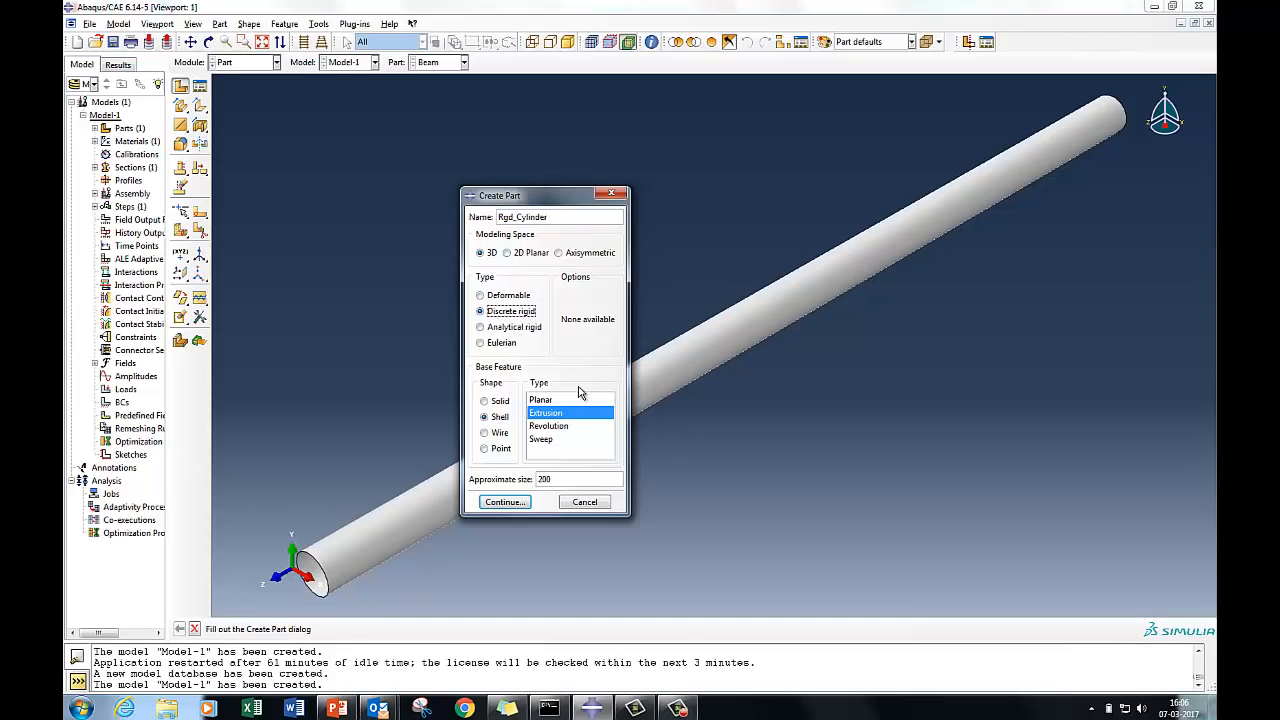
left_click(506, 502)
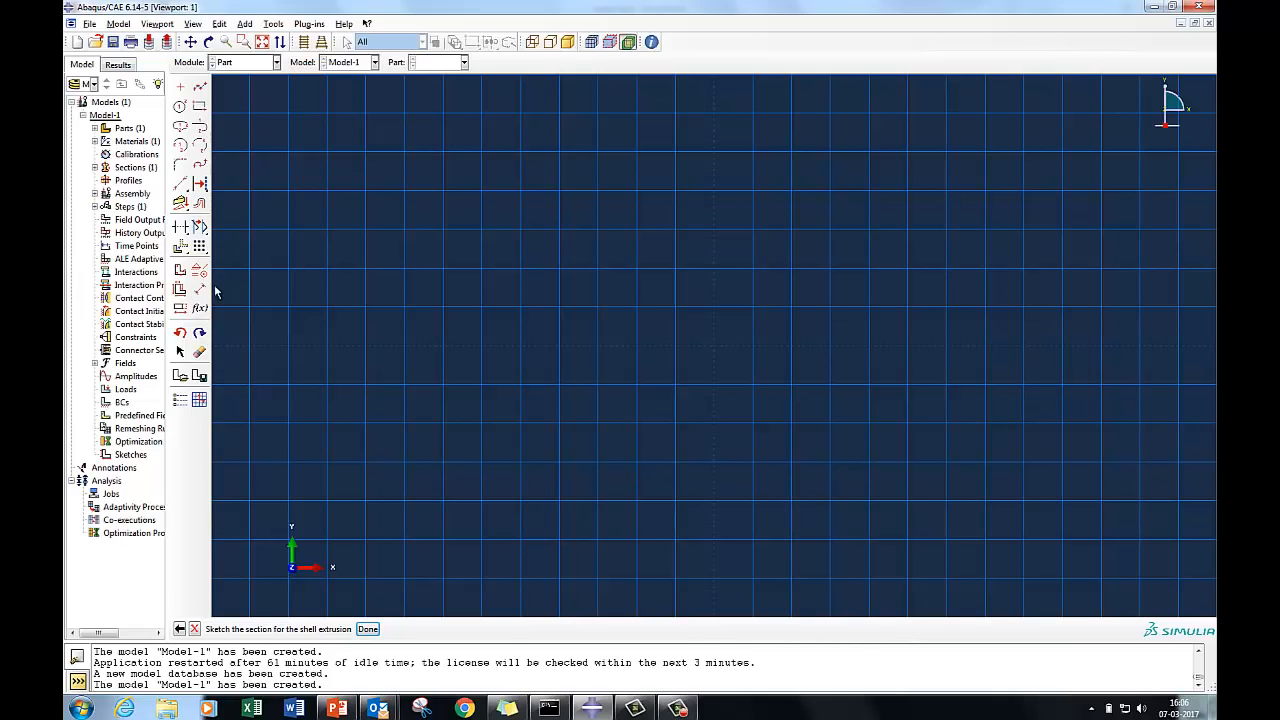
- Sketch a circle centred on the origin with a radius of about 28
left_click(180, 106)
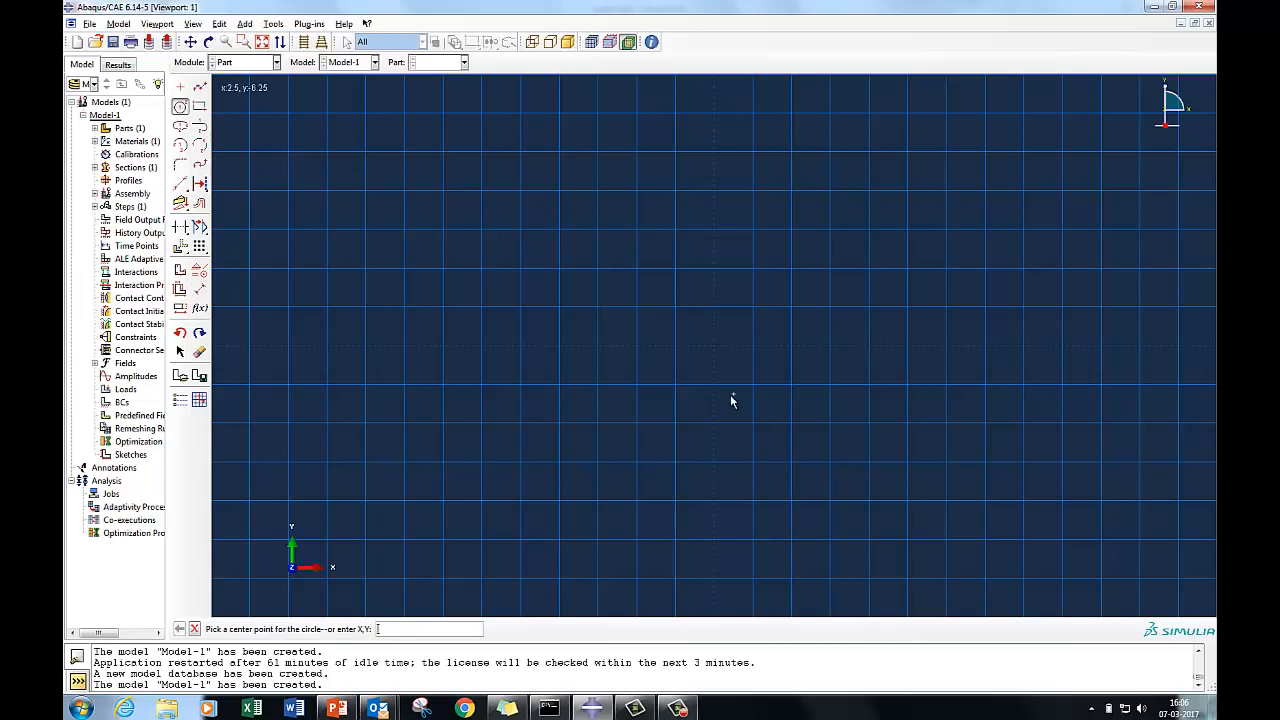
left_click(714, 345)
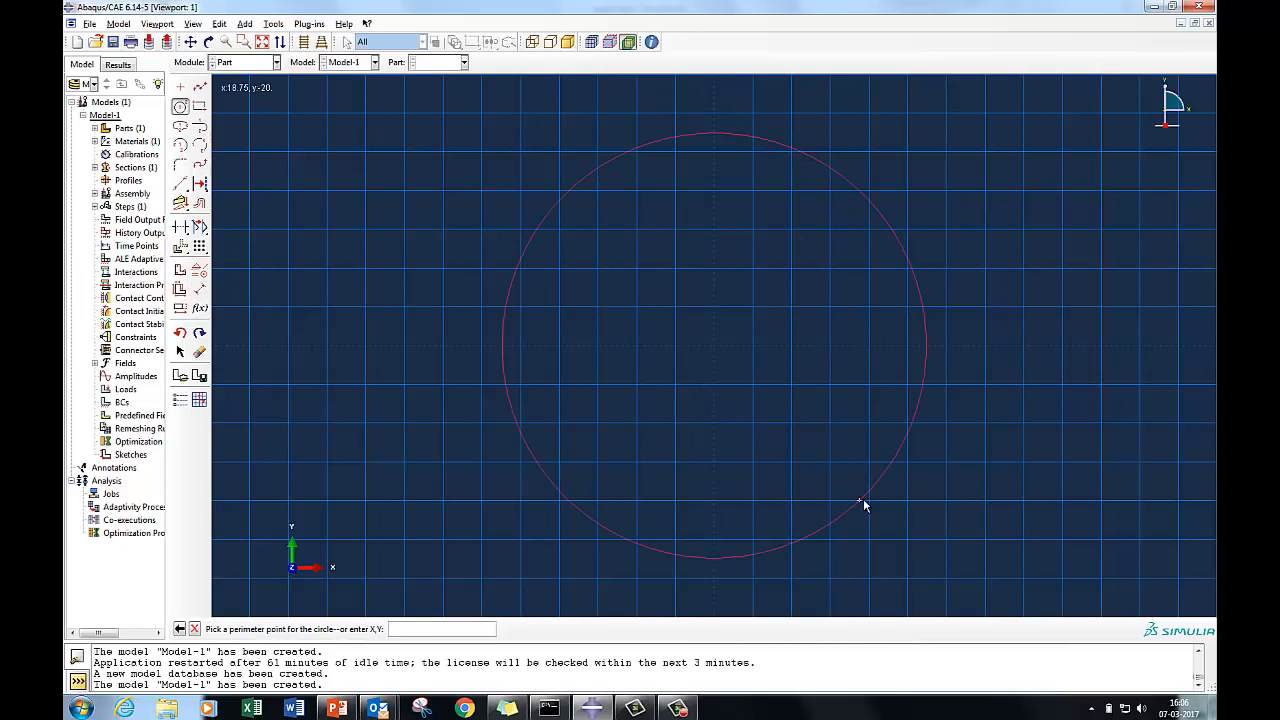
left_click(866, 505)
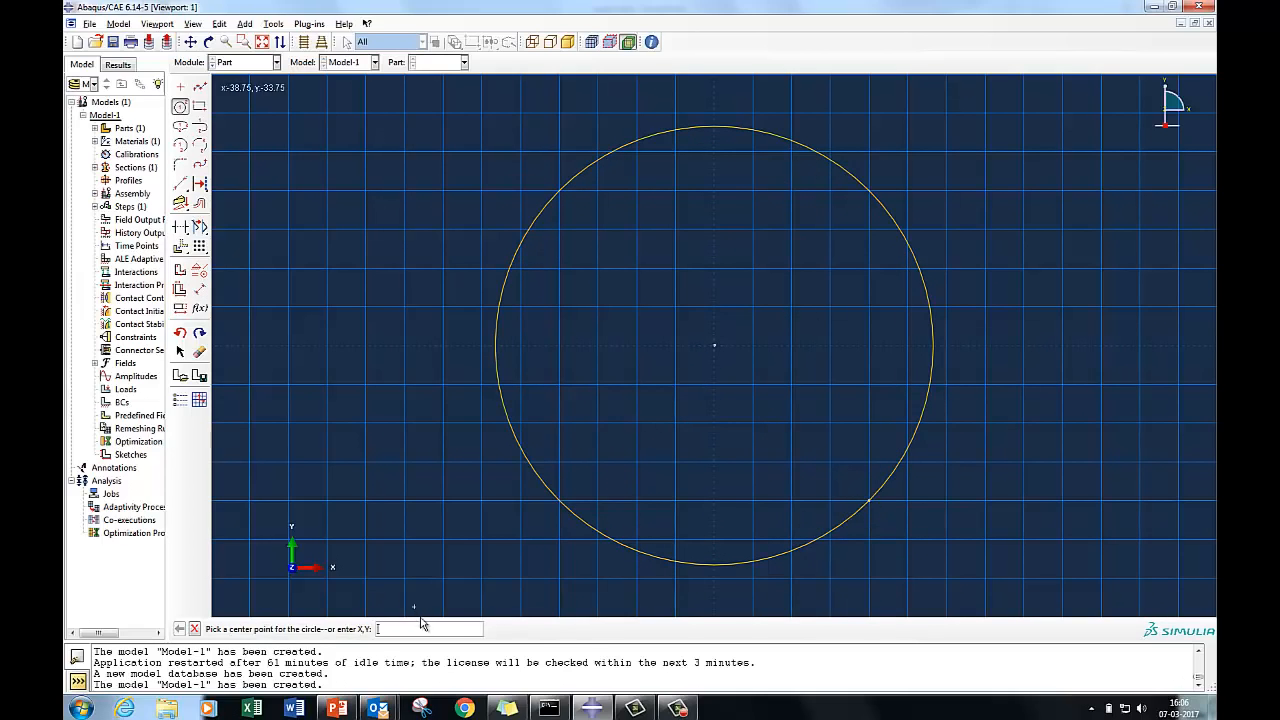
- Dimension the circle from its centre to its perimeter point and set the radius to 150
left_click(199, 289)
left_click(714, 346)
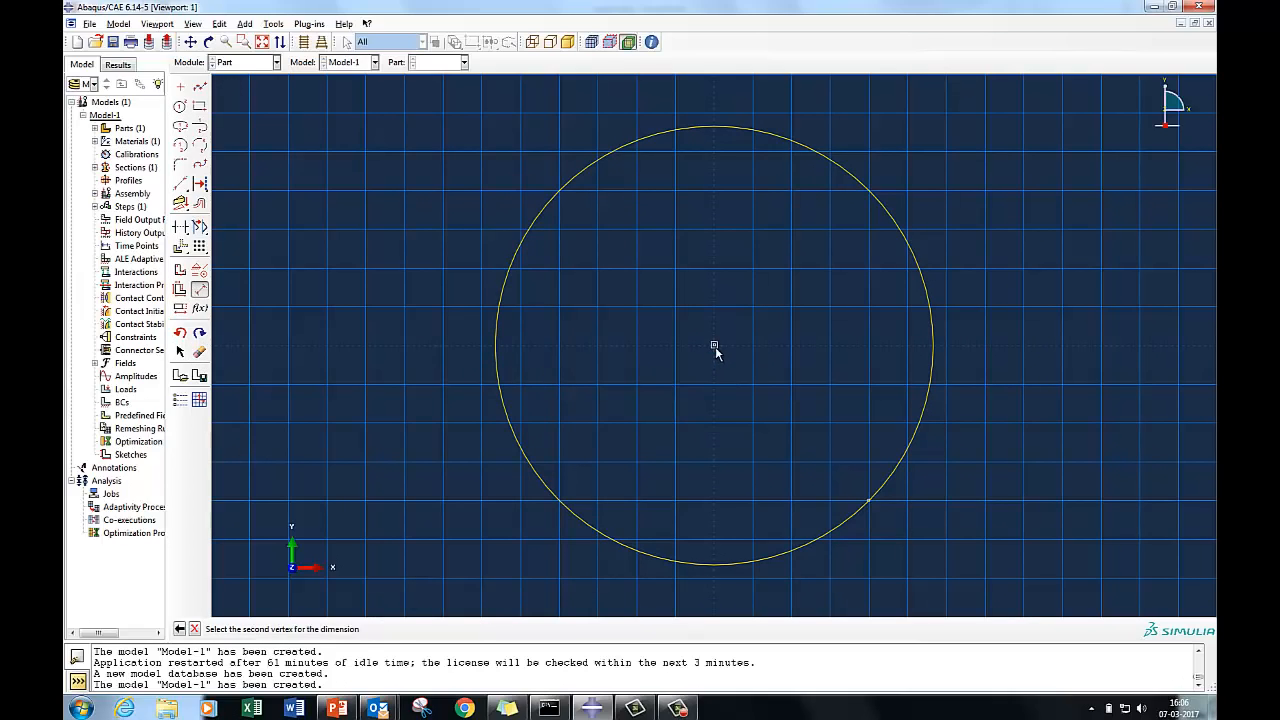
left_click(866, 498)
left_click(976, 280)
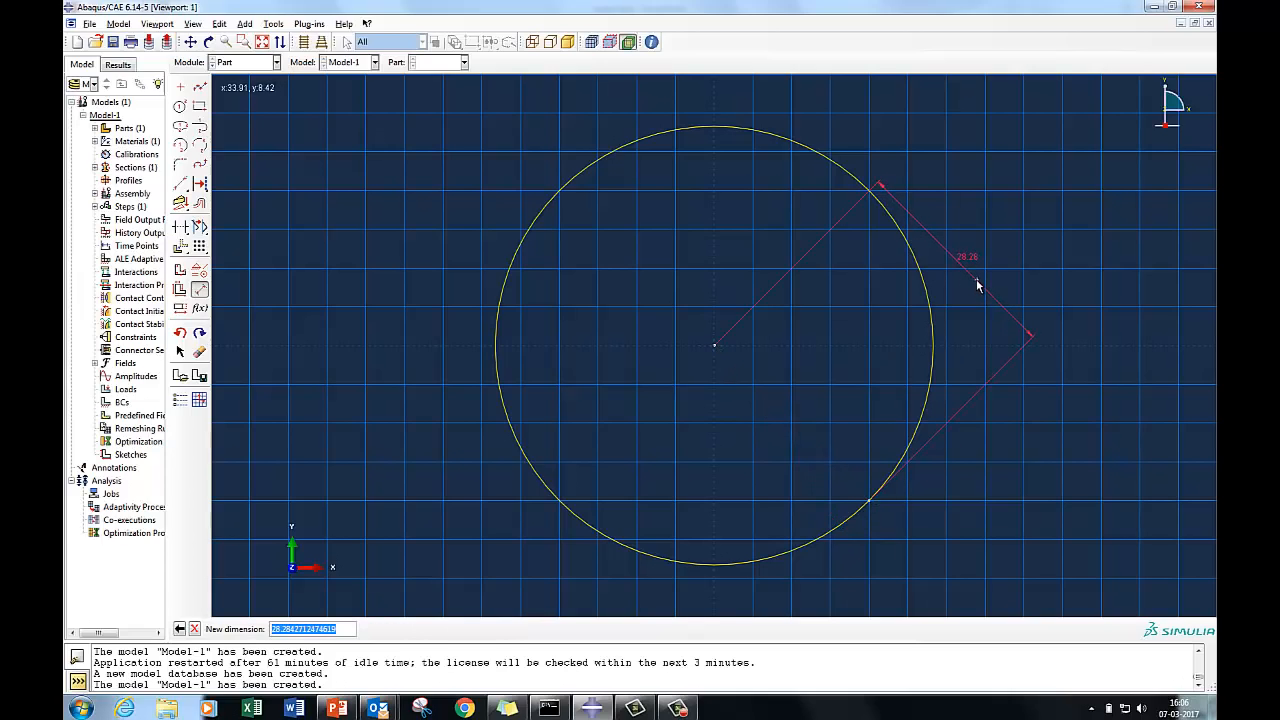
type("150")
key("Return")
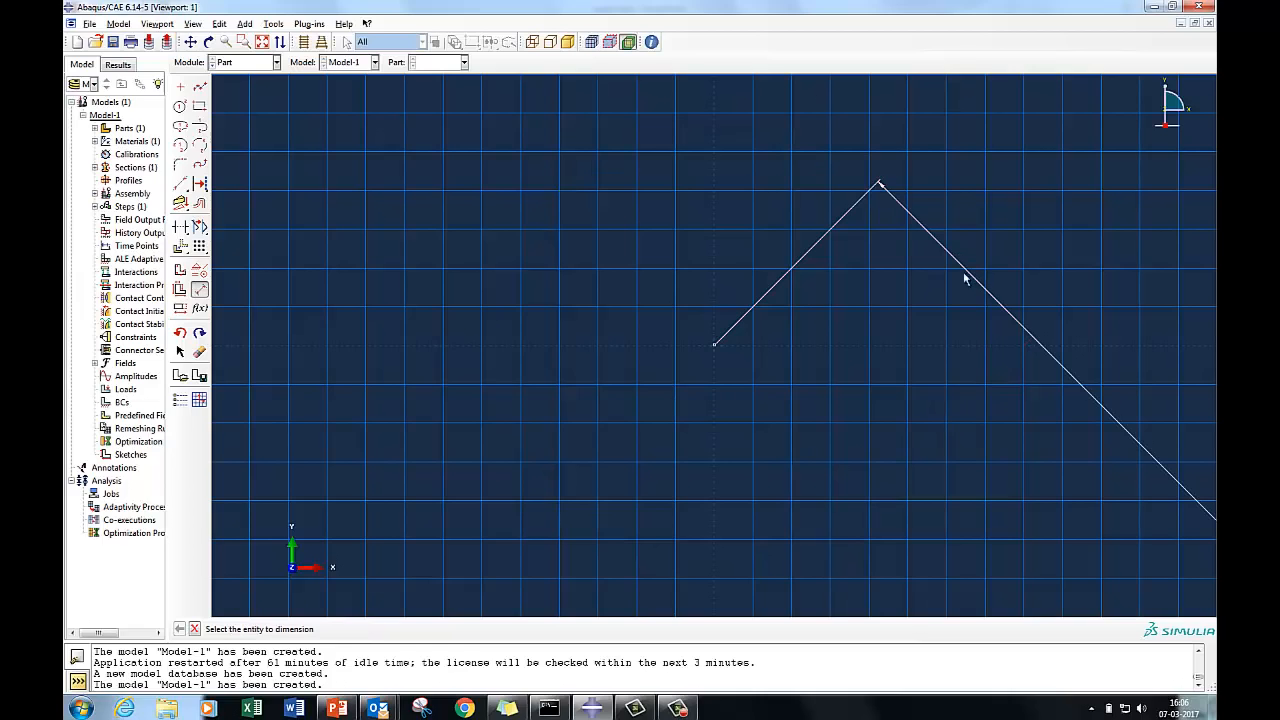
left_click(263, 45)
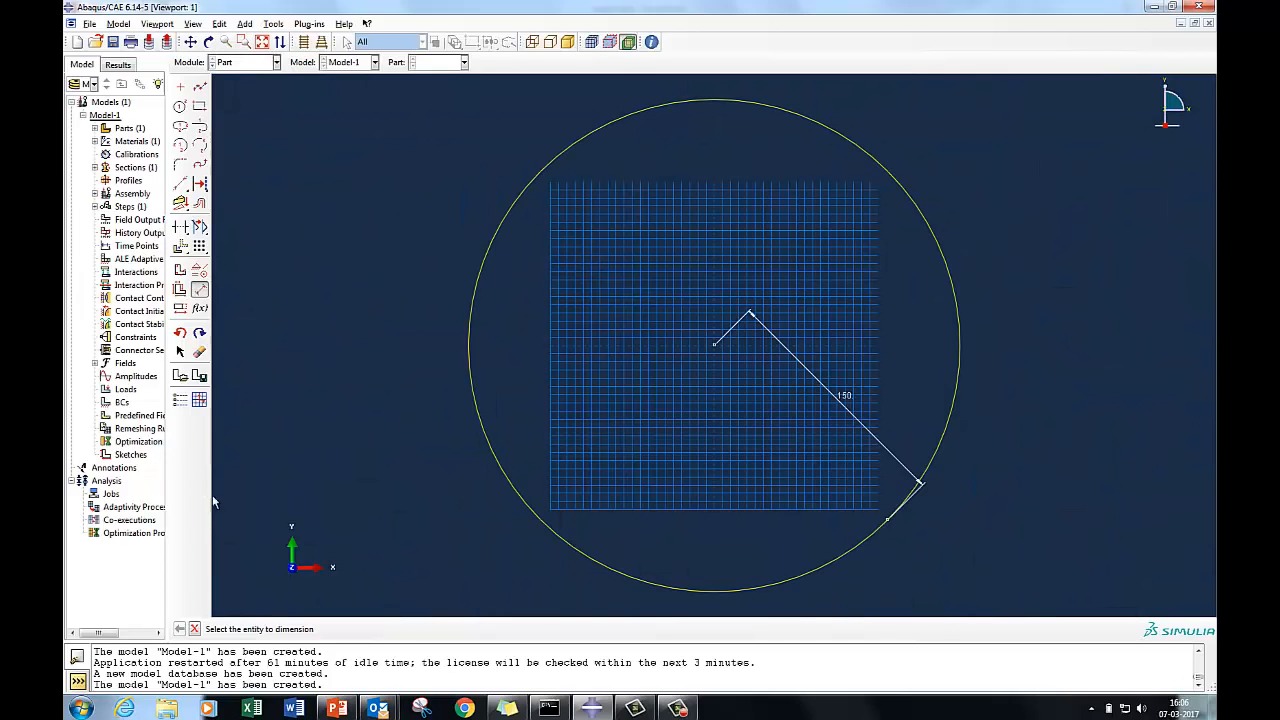
key("Escape")
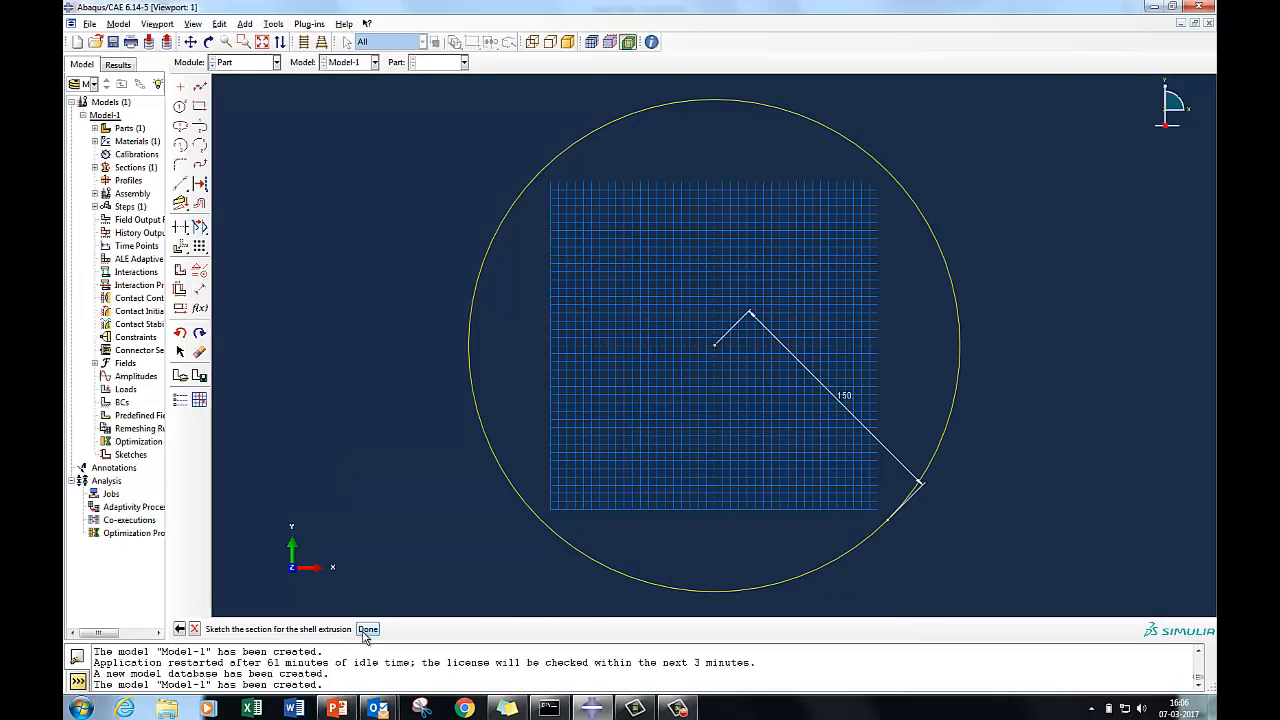
- Finish the circle sketch and extrude it as a shell to a depth of 60
left_click(366, 629)
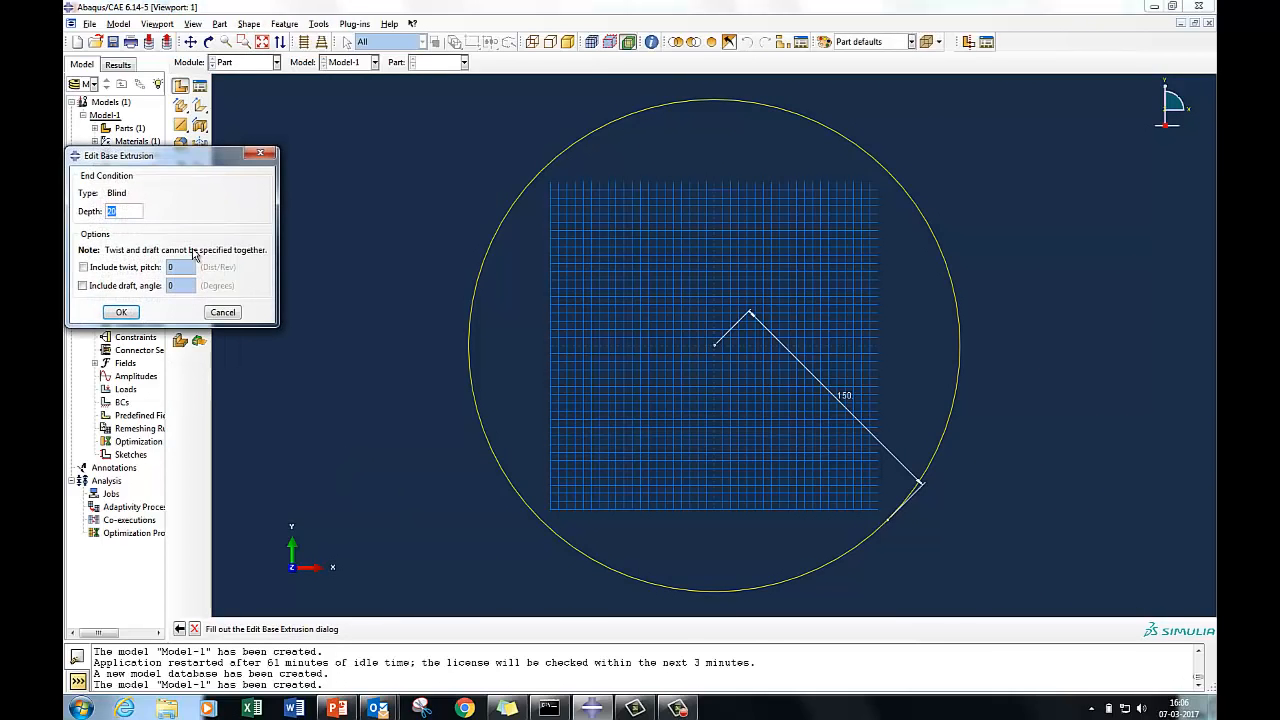
type("60")
key("Return")
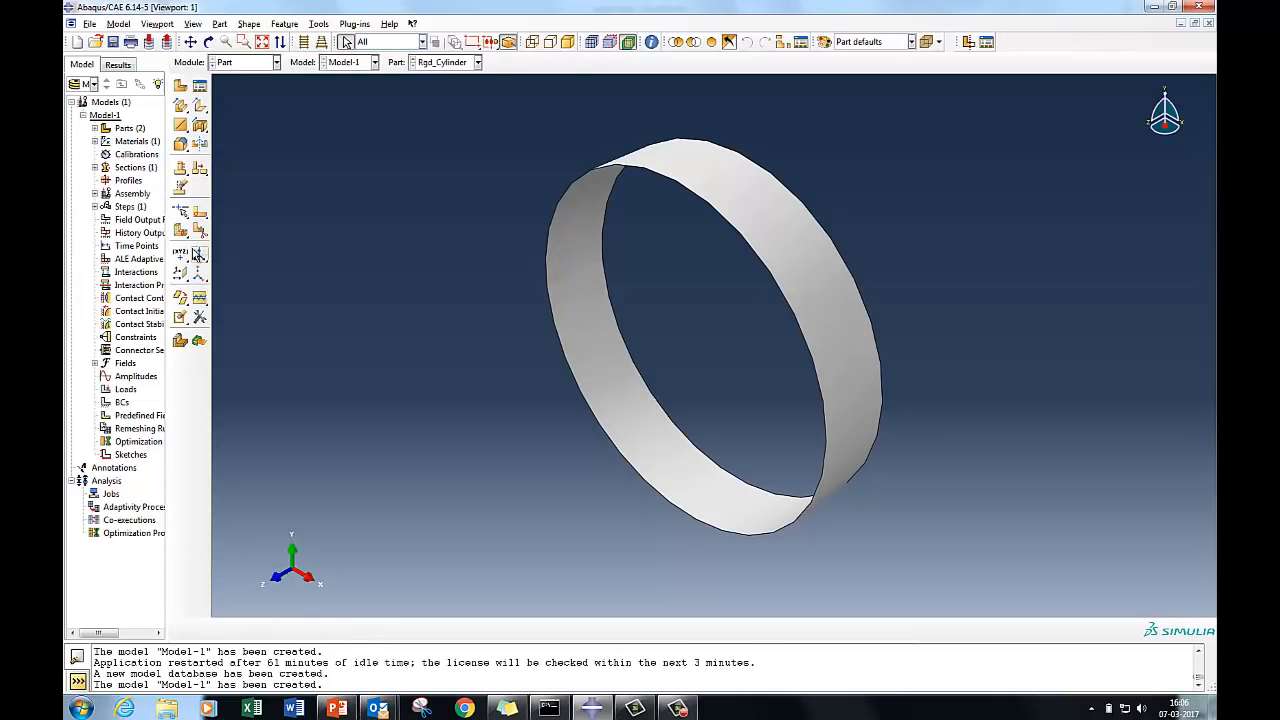
- Create a reference point at the centre of the rigid cylinder's near end circle, on the +Z side
left_click(245, 64)
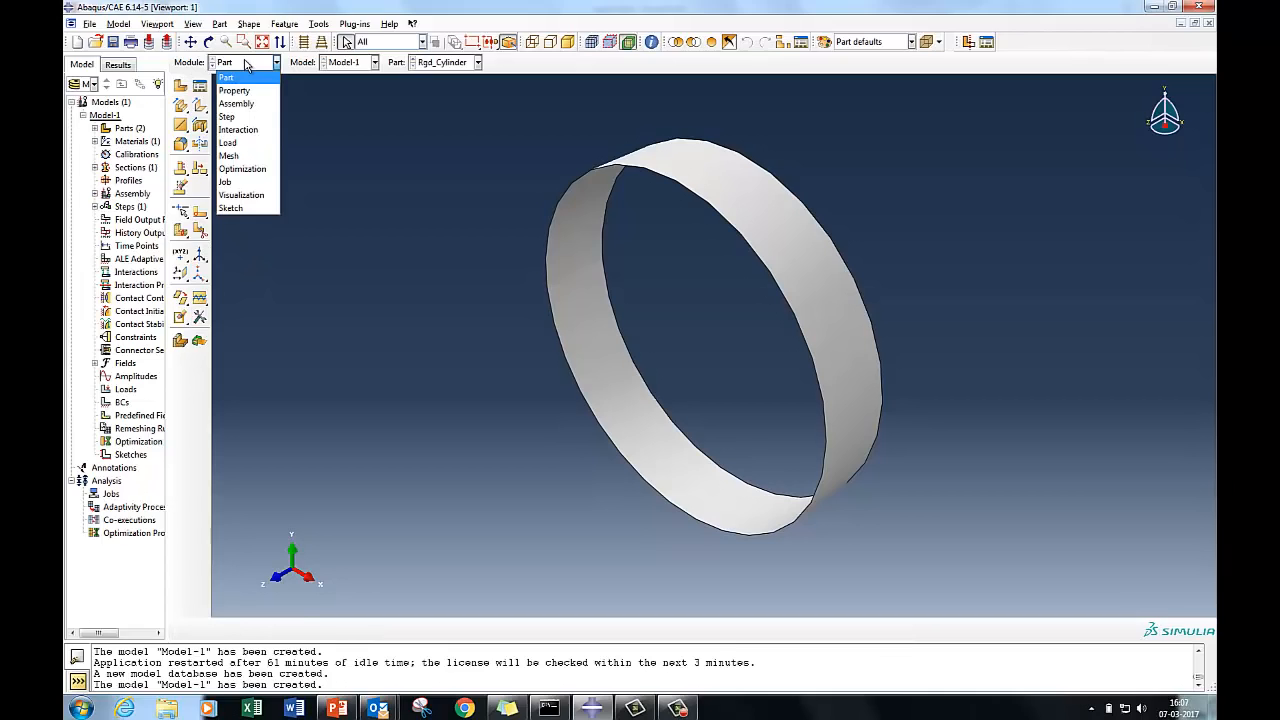
left_click(315, 121)
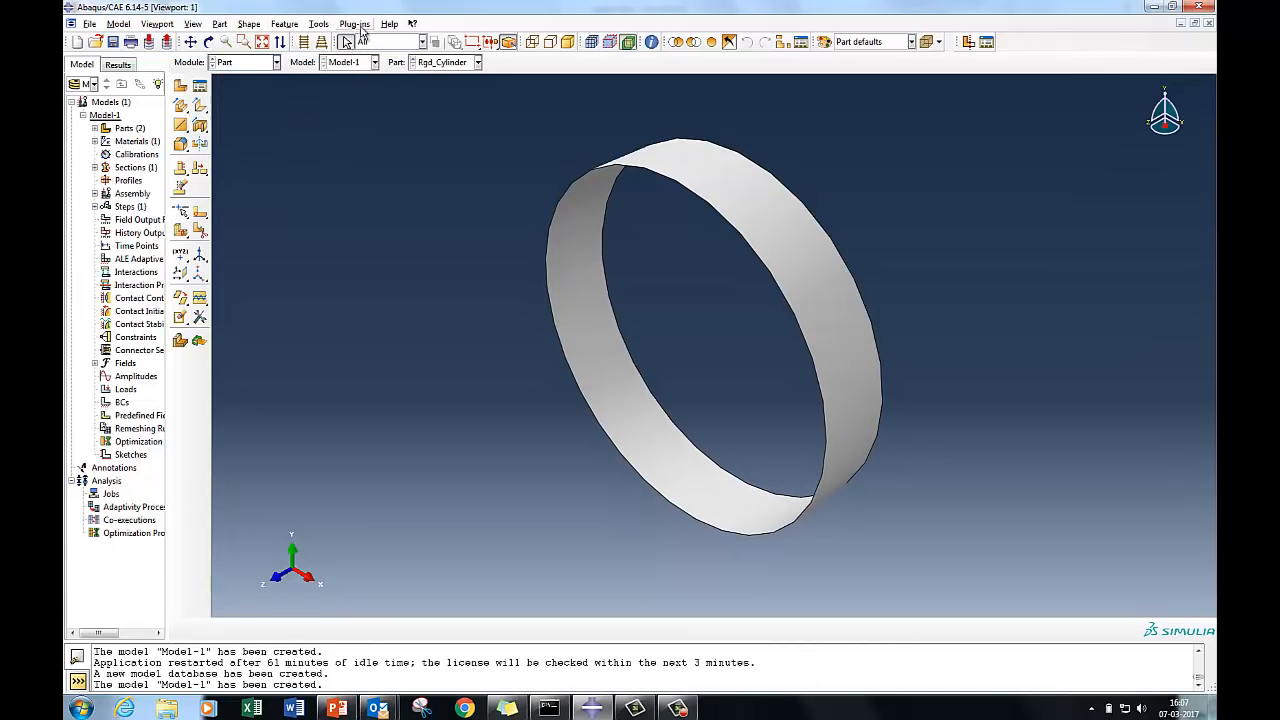
left_click(319, 24)
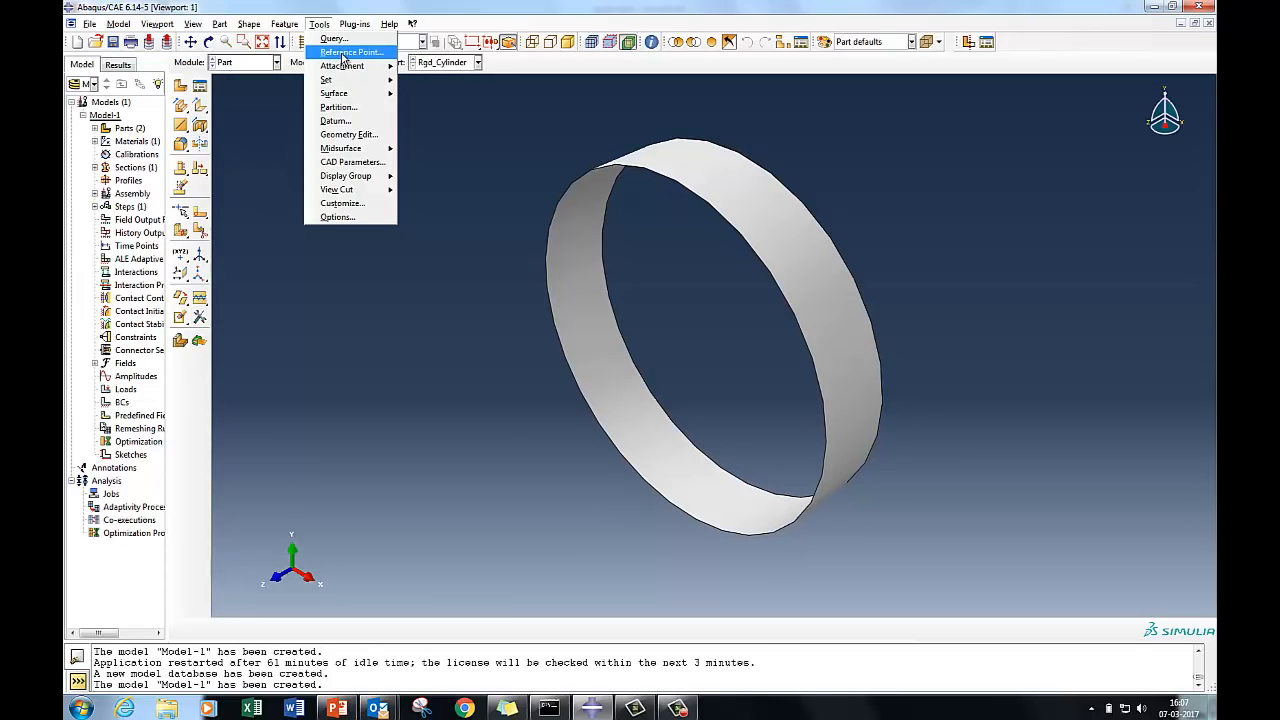
left_click(346, 52)
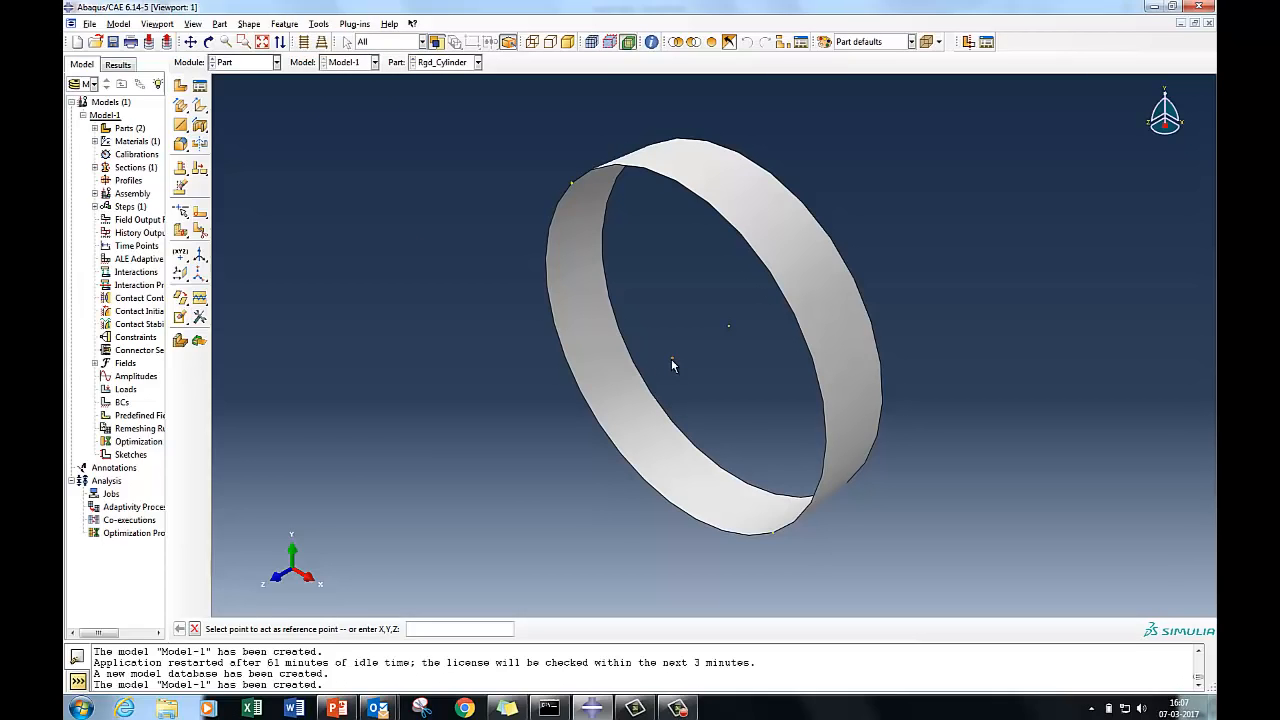
left_click(671, 358)
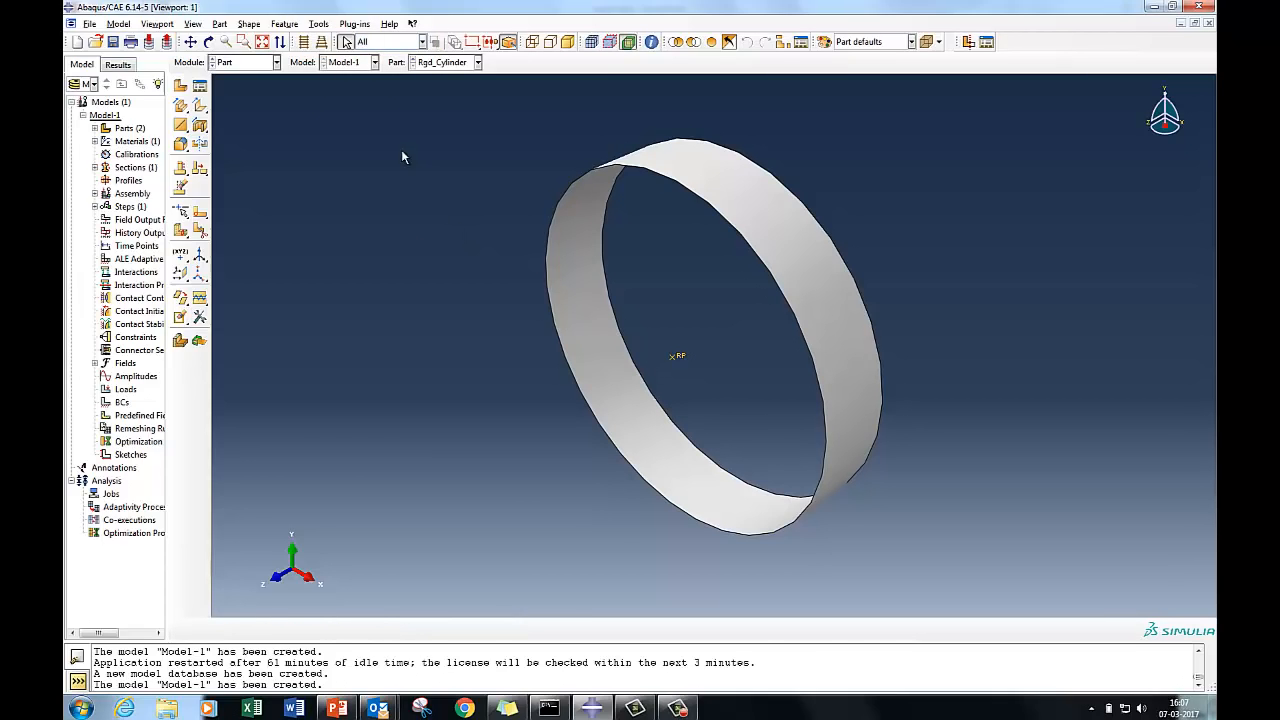
- Switch to the Assembly module and create dependent instances of both Beam and Rgd_Cylinder
left_click(245, 63)
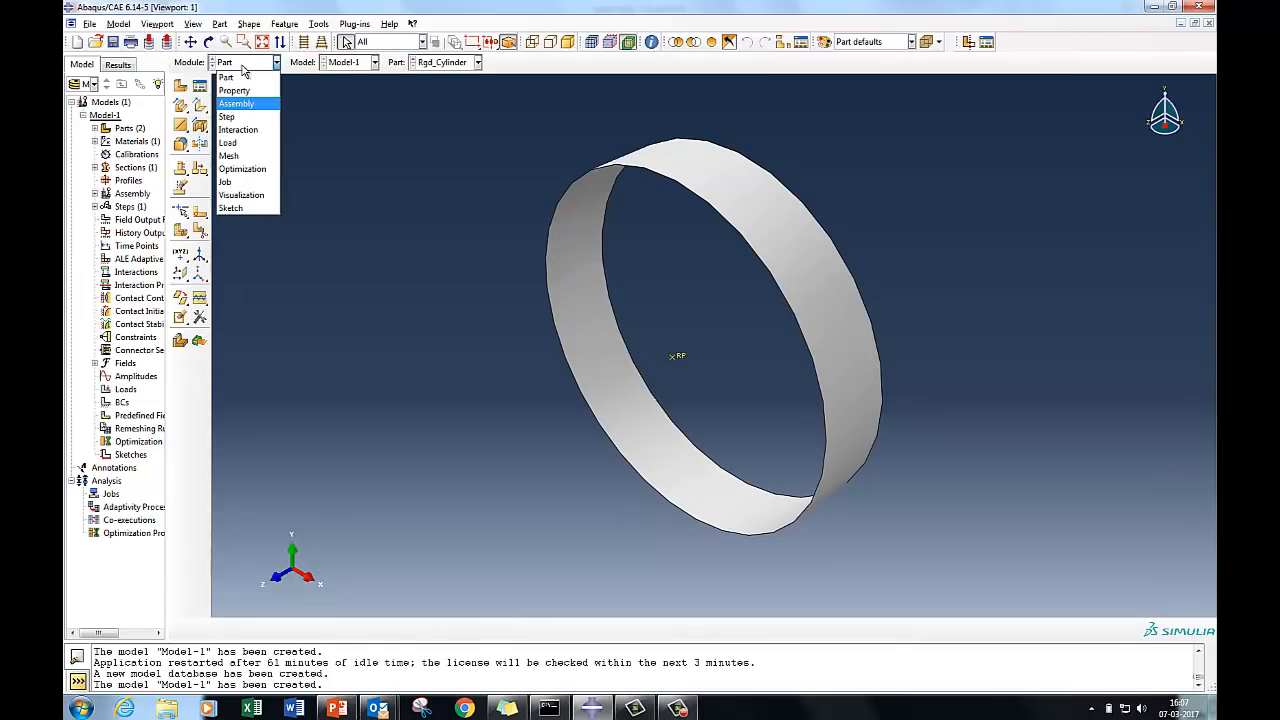
left_click(245, 103)
left_click(180, 86)
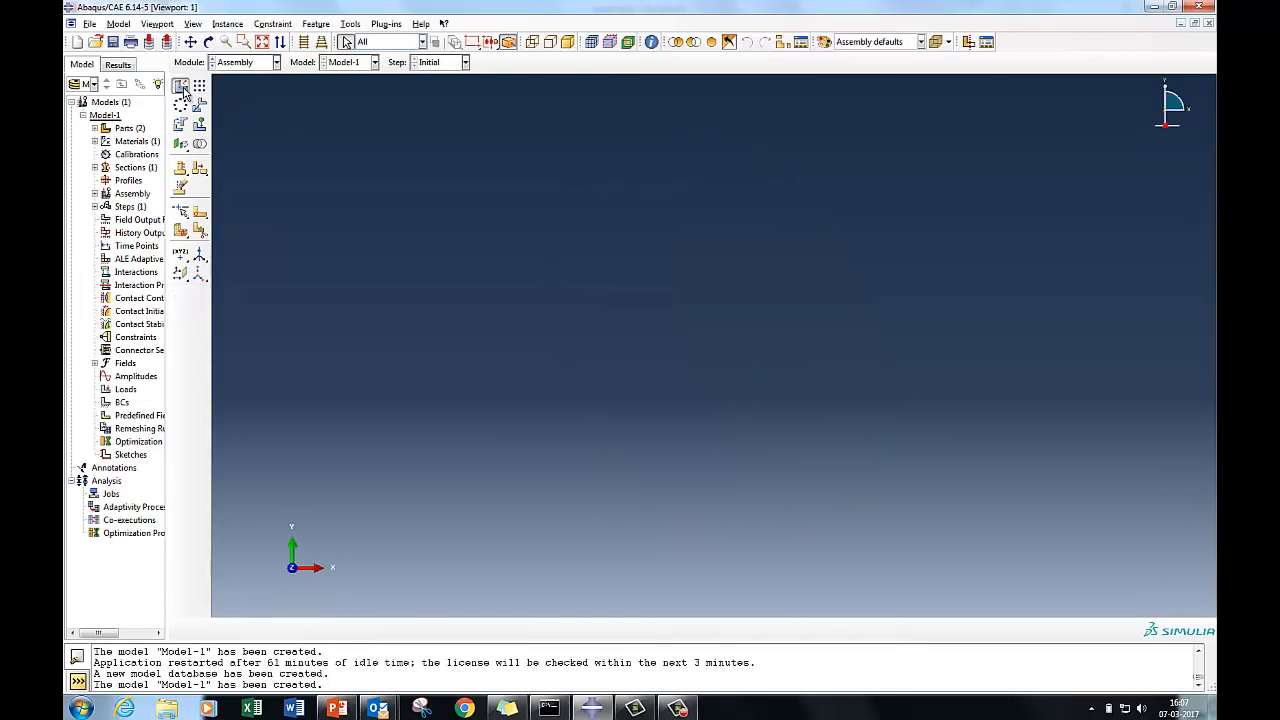
left_click(95, 389)
left_click(123, 403, "shift")
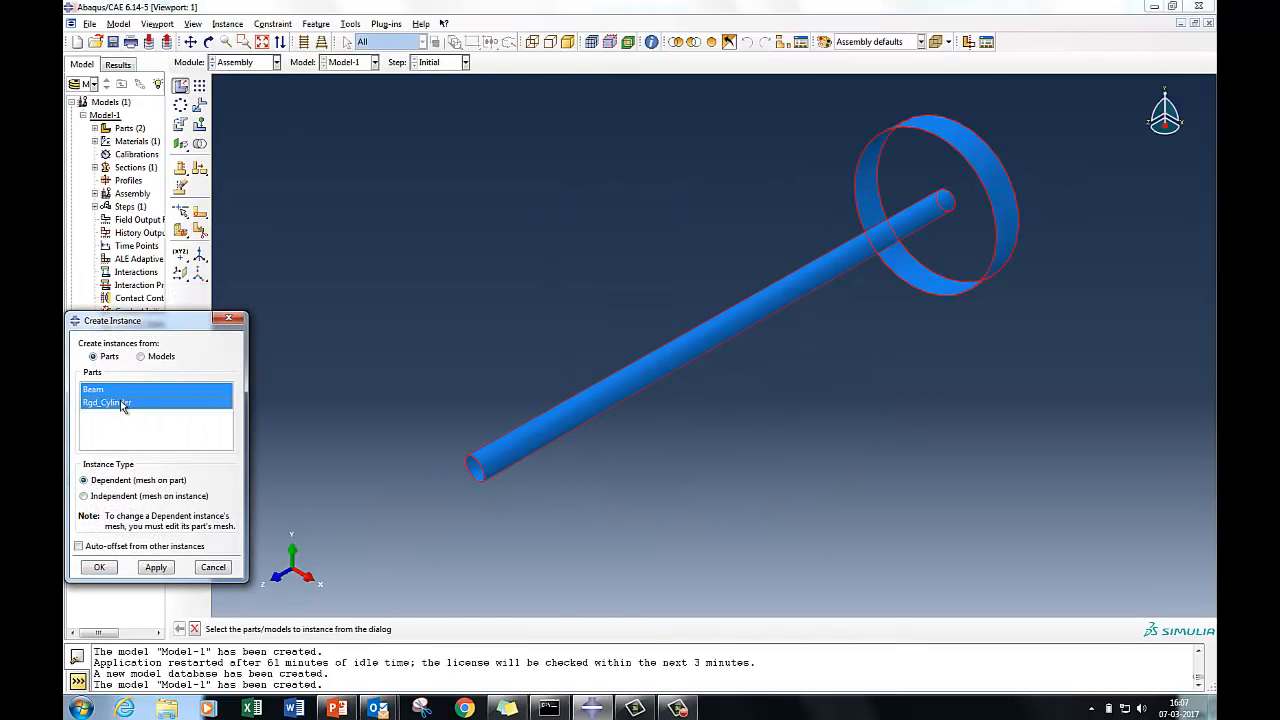
left_click(98, 568)
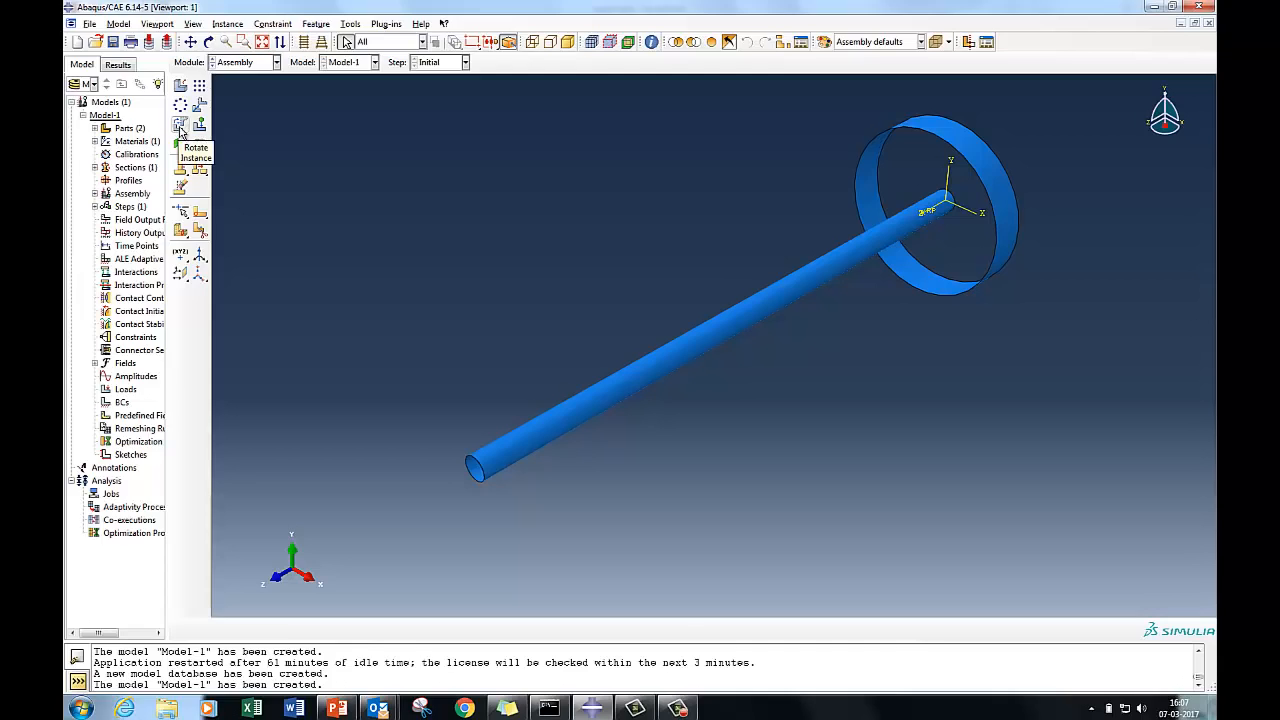
- Rotate the rigid cylinder instance 90 degrees about the axis from the origin to point 2.0, 0.0, 0.0
left_click(180, 127)
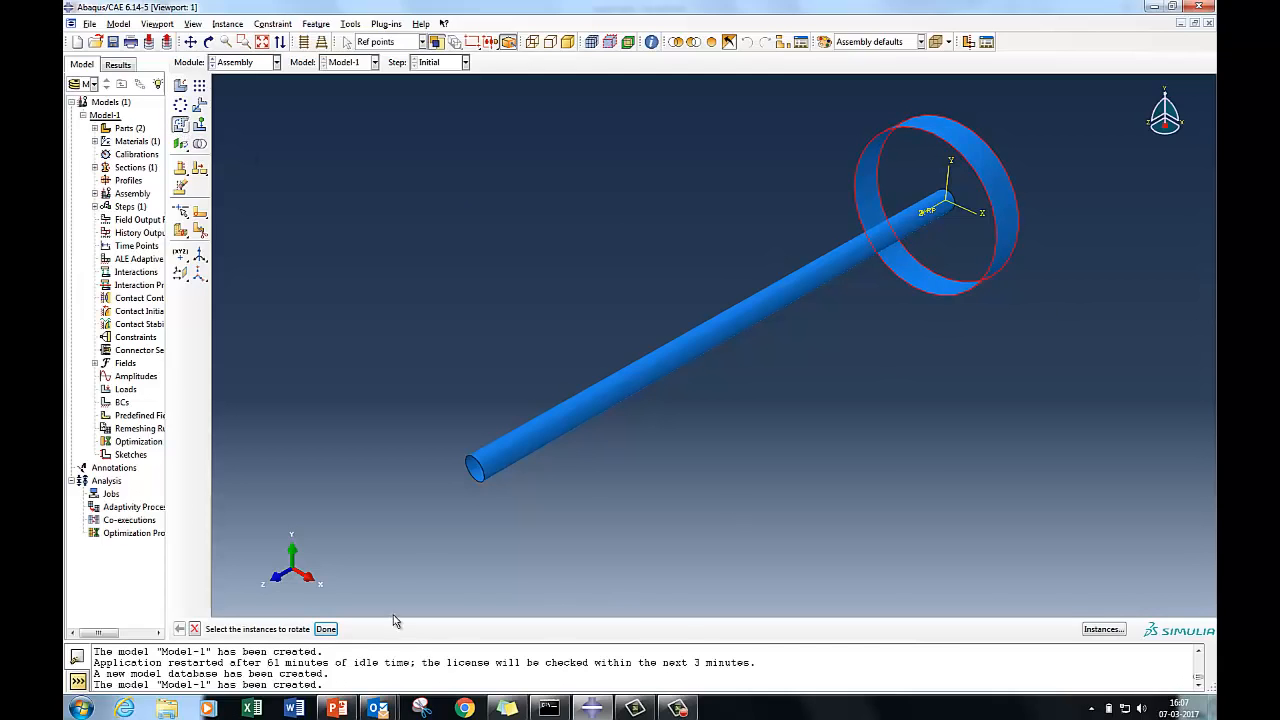
left_click(326, 628)
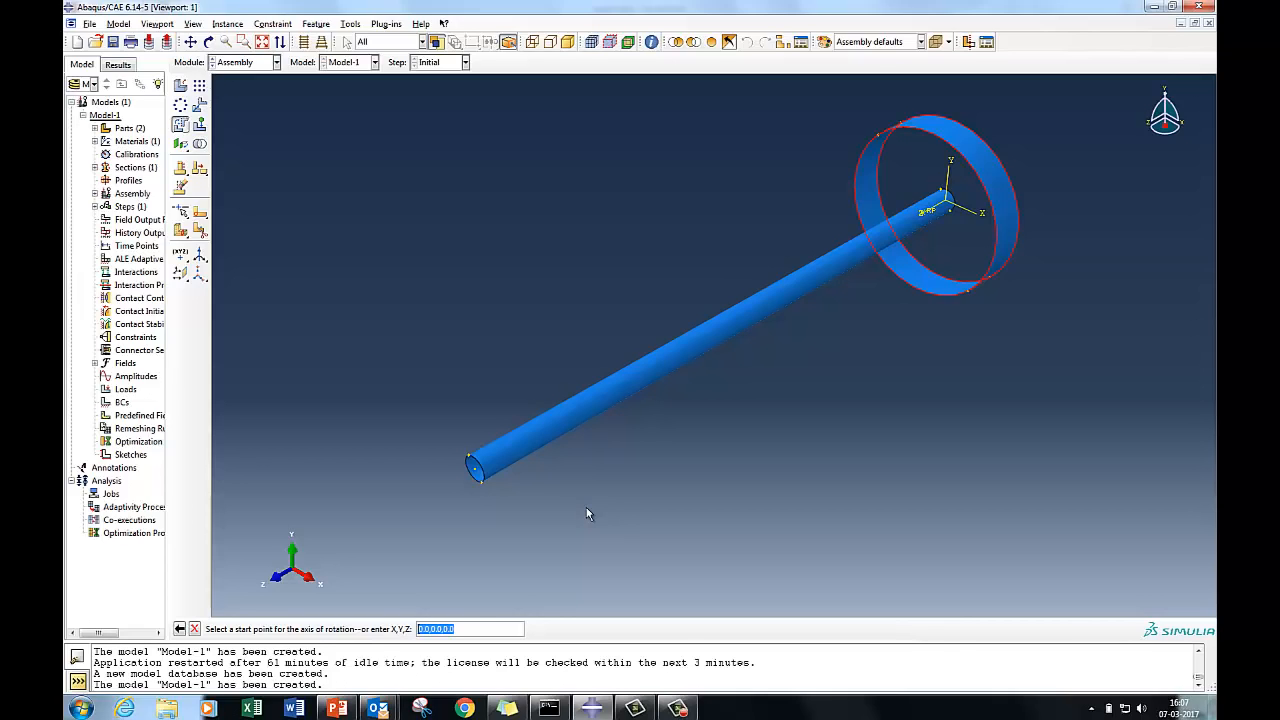
key("Return")
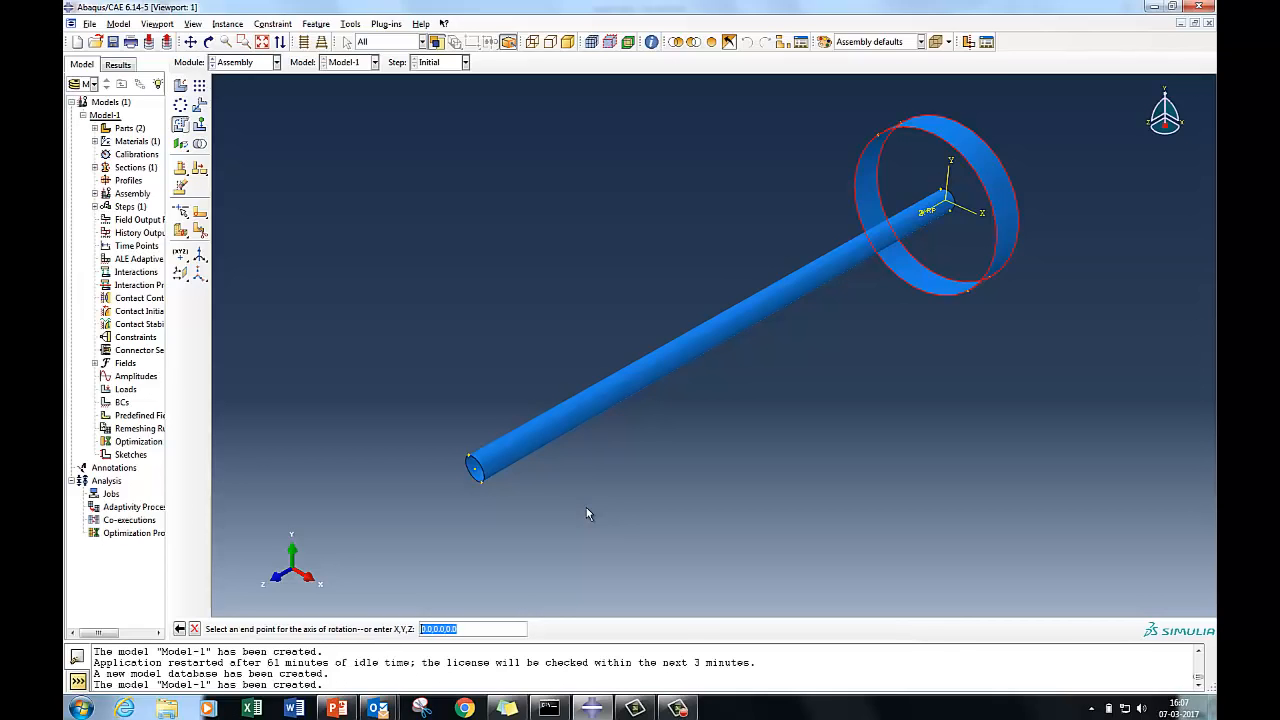
left_click(414, 629)
key("Delete")
type("2.0")
key("Return")
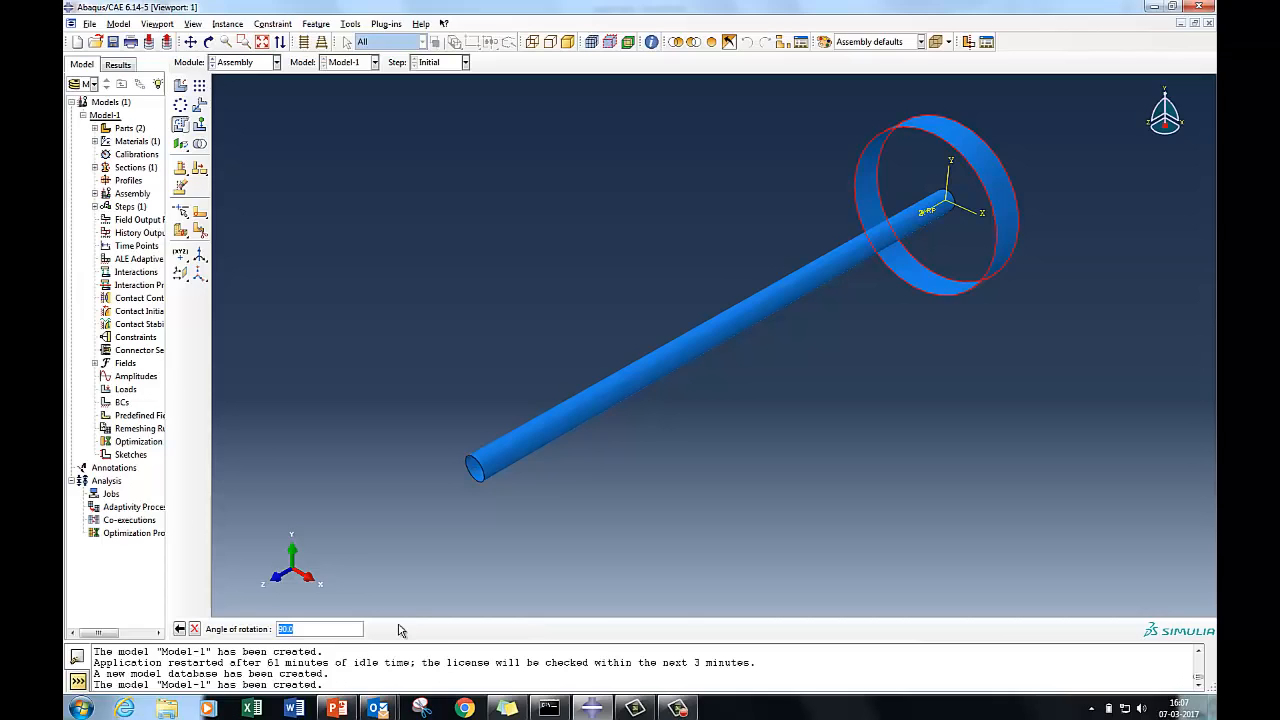
key("Return")
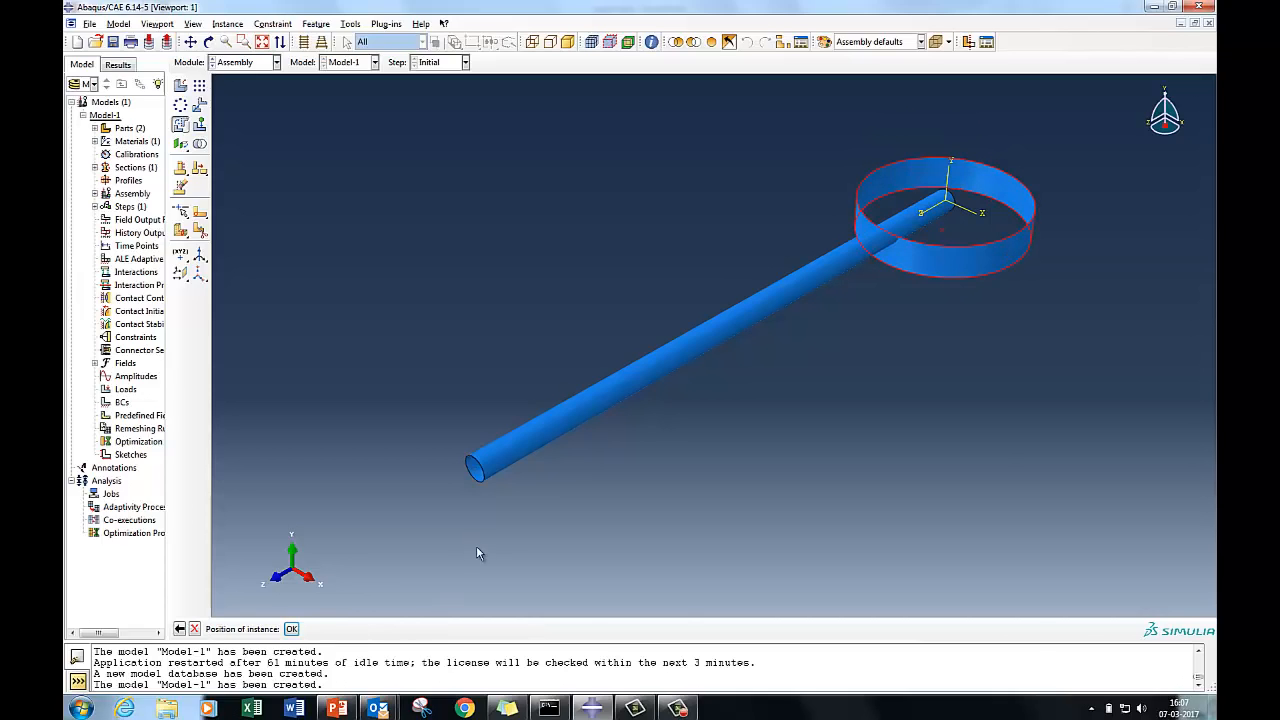
left_click(291, 629)
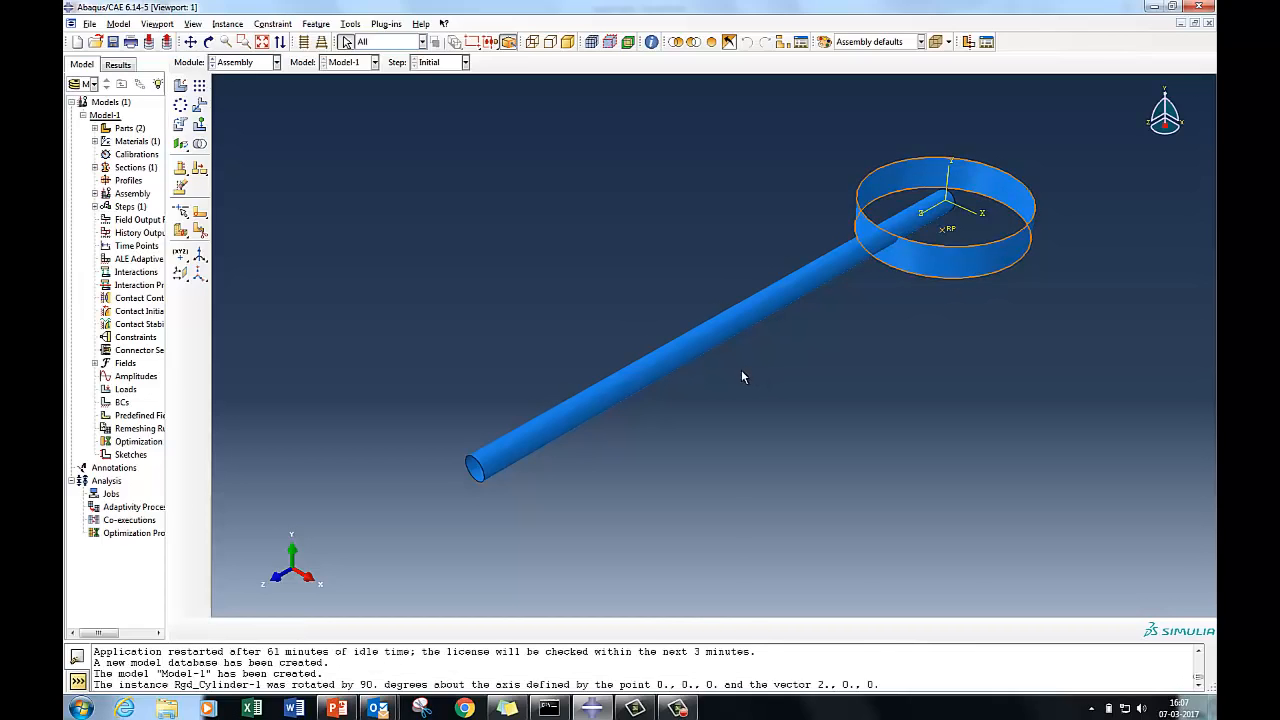
- Translate the rigid cylinder instance 500 along Z, from the origin to 0, 0, 500, checking its position along the beam before accepting
left_click(199, 104)
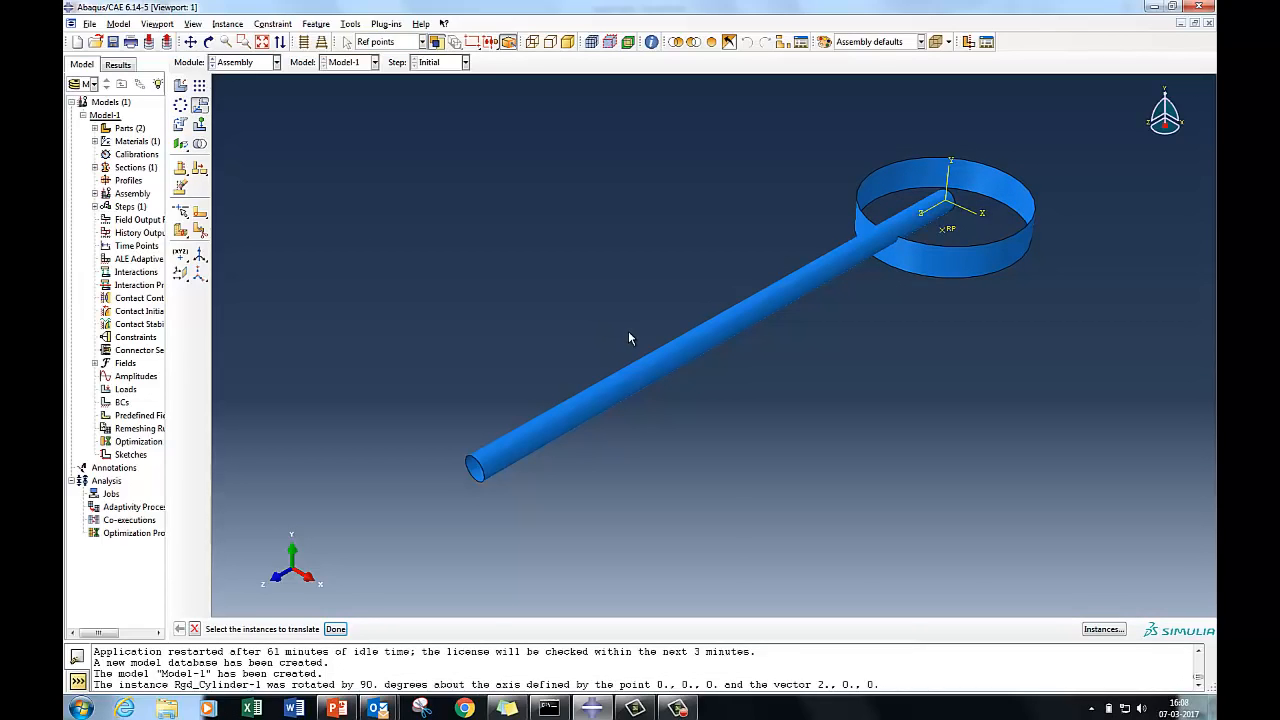
left_click(995, 264)
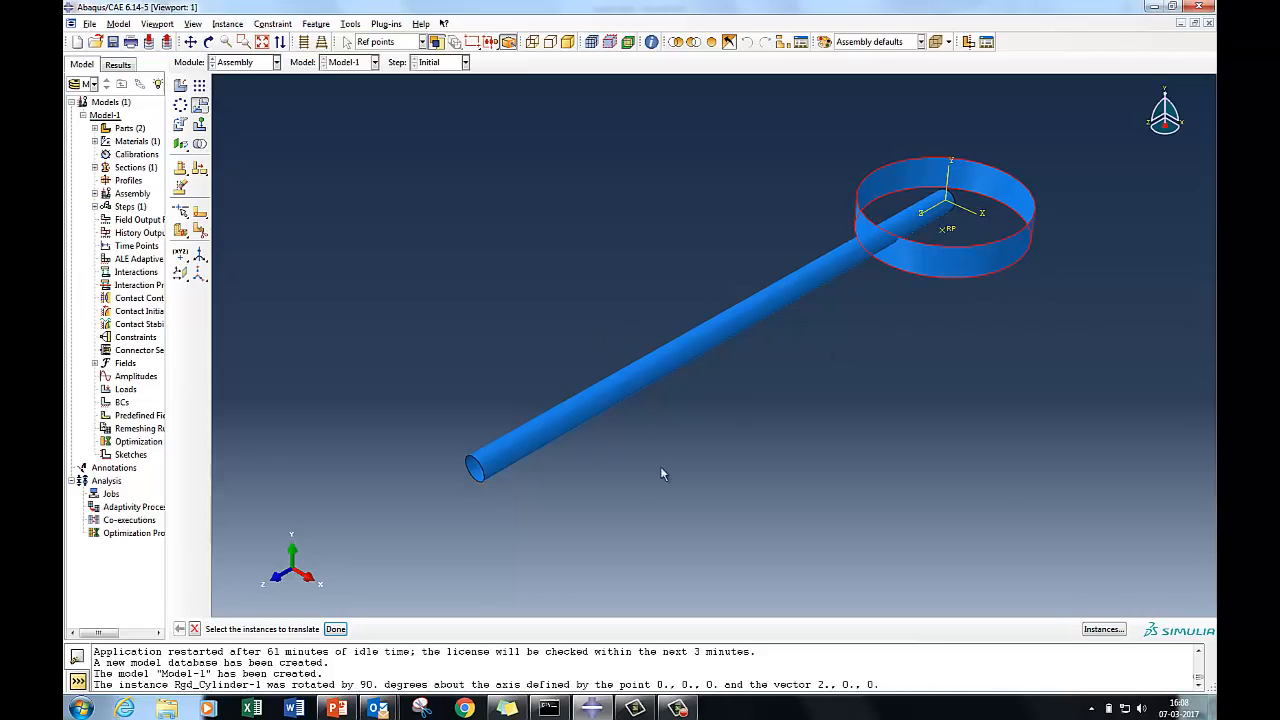
left_click(335, 630)
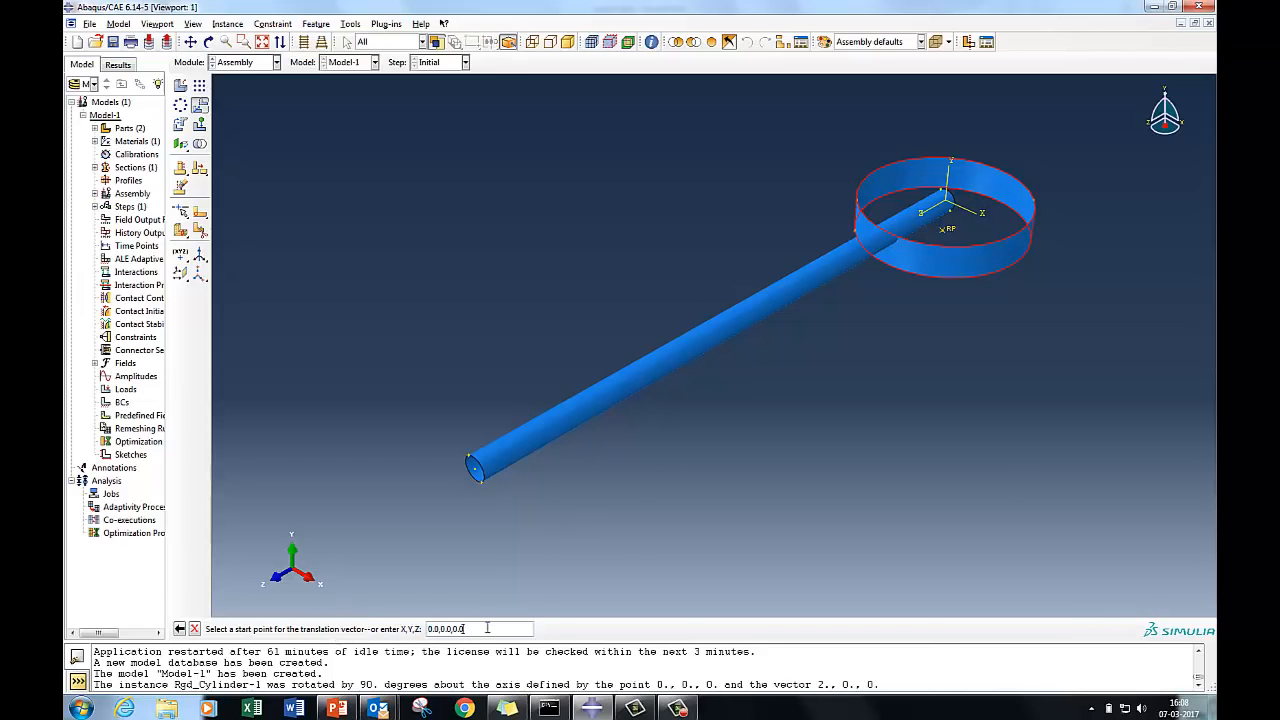
key("Return")
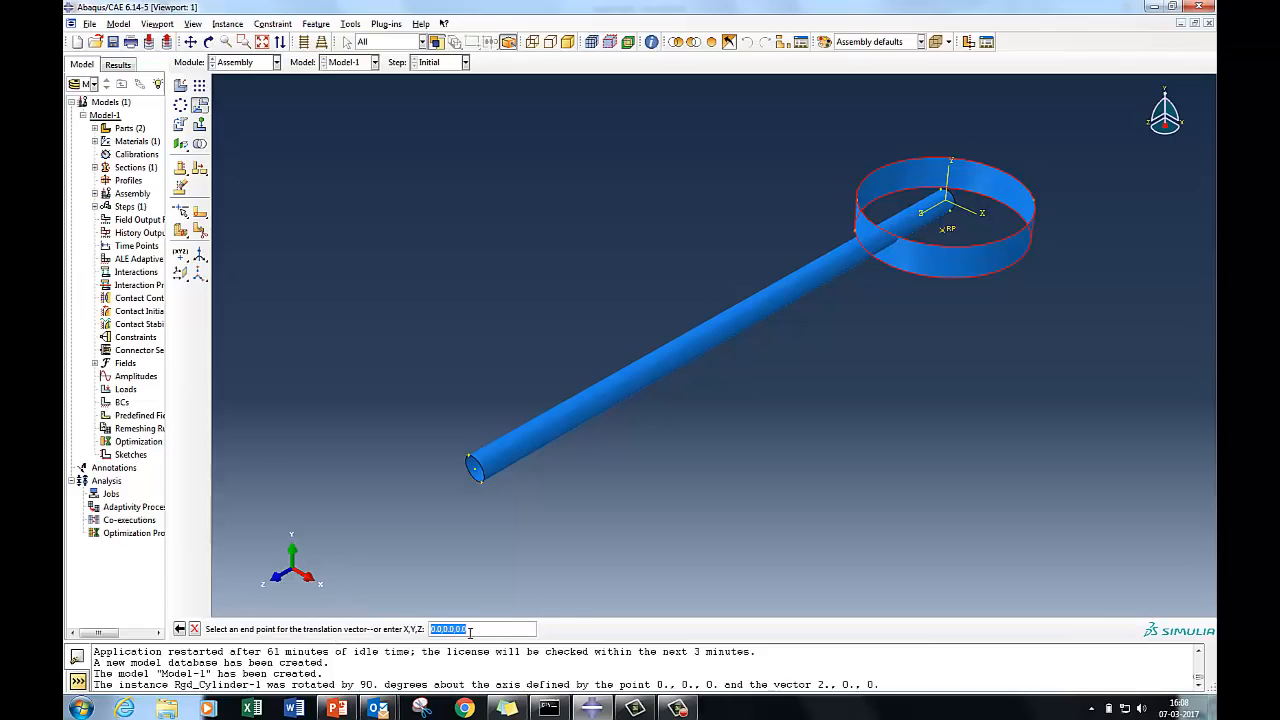
left_click_drag(456, 630, 469, 631)
type("50")
key("Return")
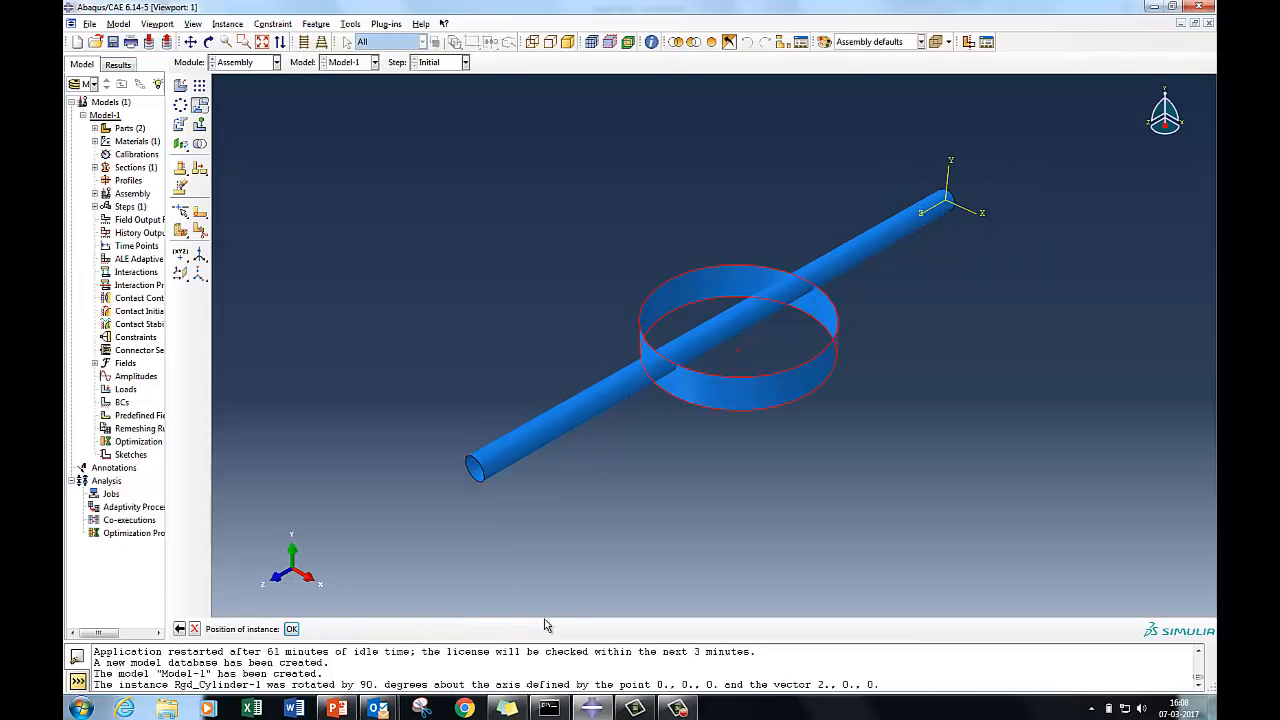
left_click(208, 41)
left_click_drag(740, 440, 729, 366)
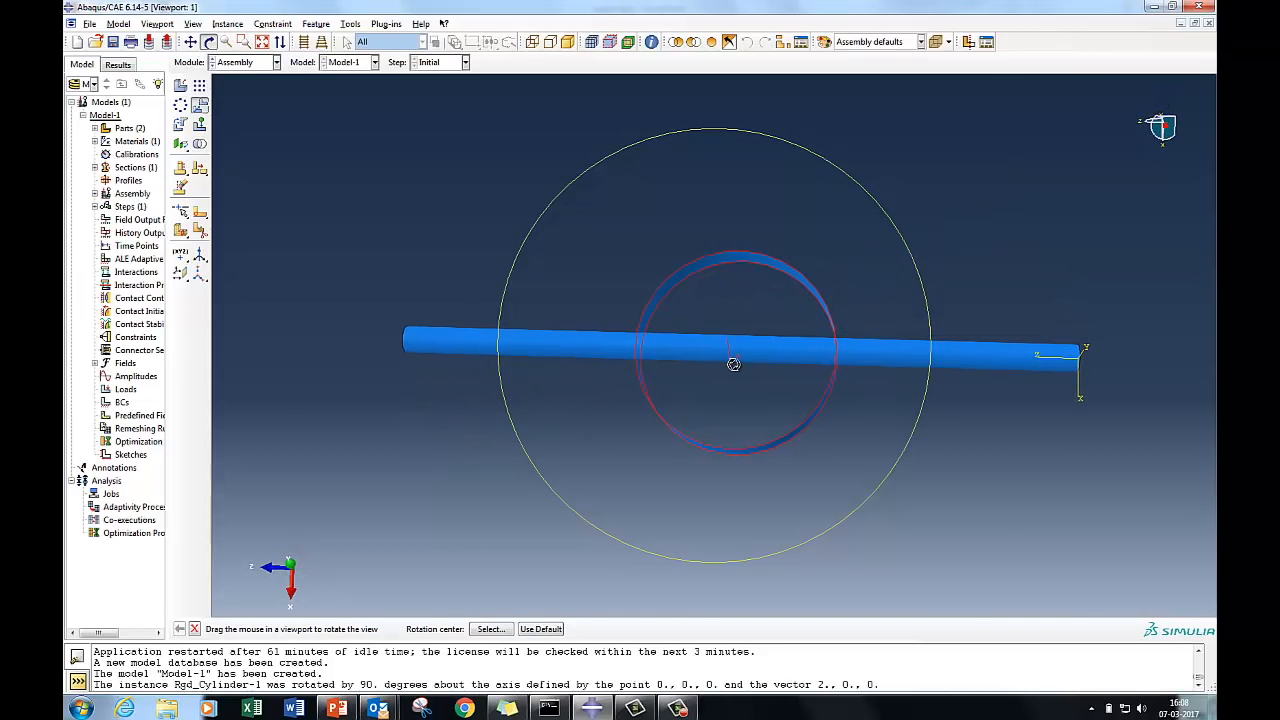
left_click_drag(757, 471, 728, 424)
left_click_drag(535, 297, 506, 352)
middle_click(700, 449)
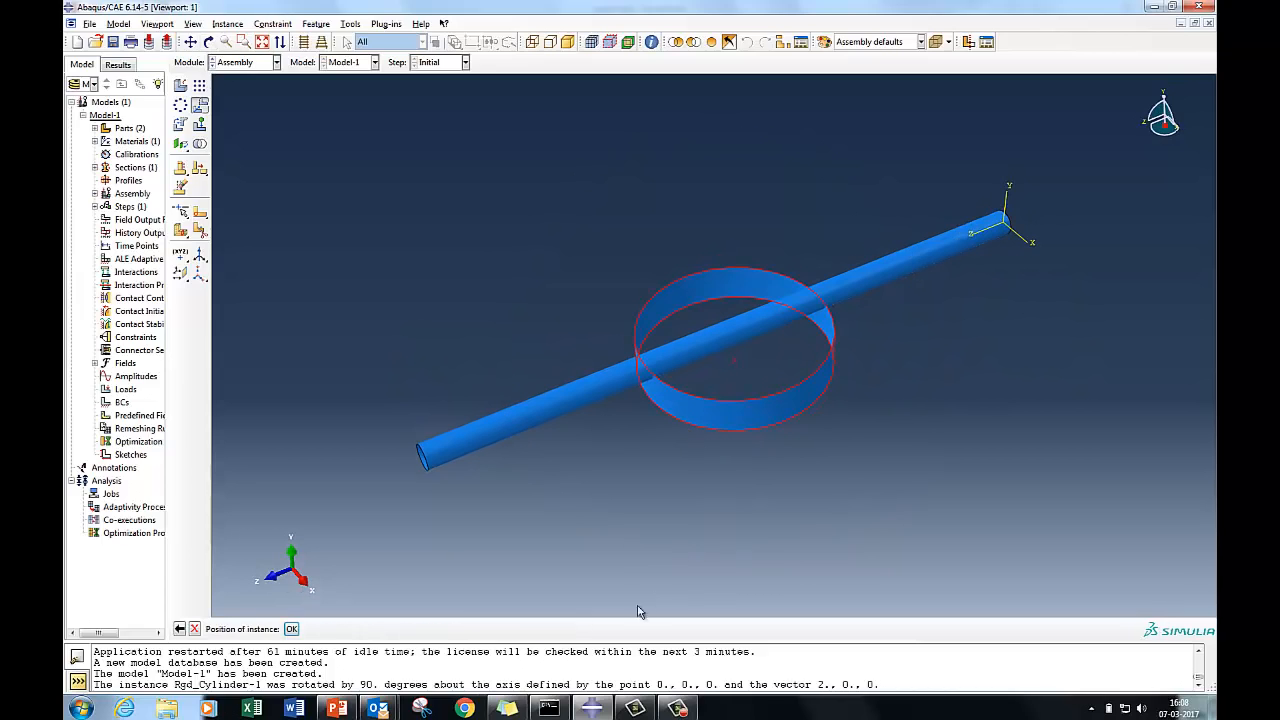
left_click(291, 628)
left_click(200, 104)
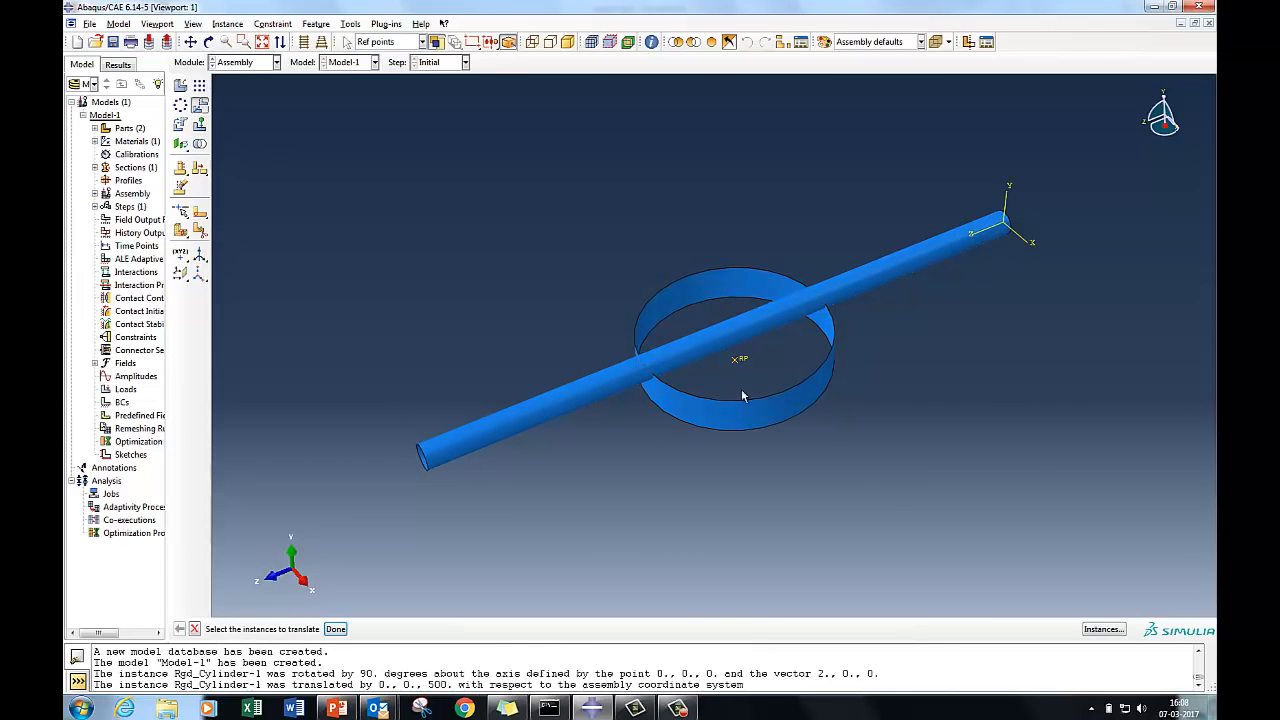
left_click(763, 412)
left_click(335, 628)
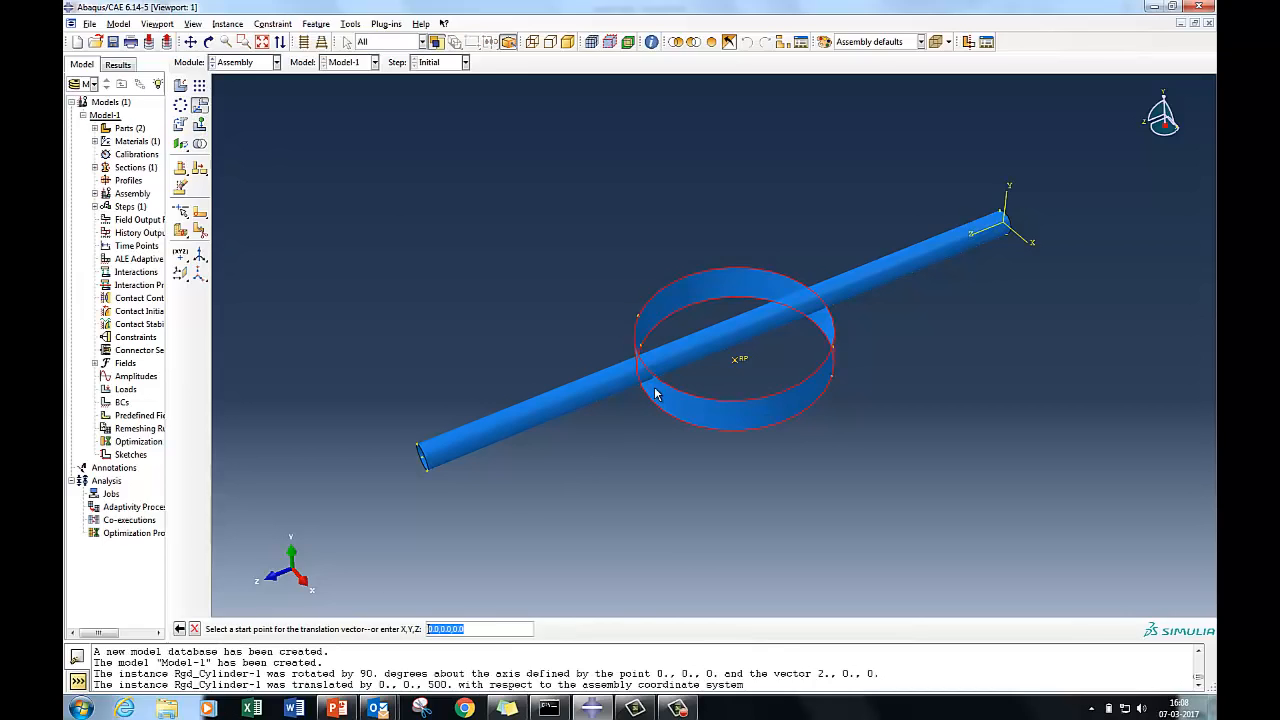
left_click(487, 626)
key("Return")
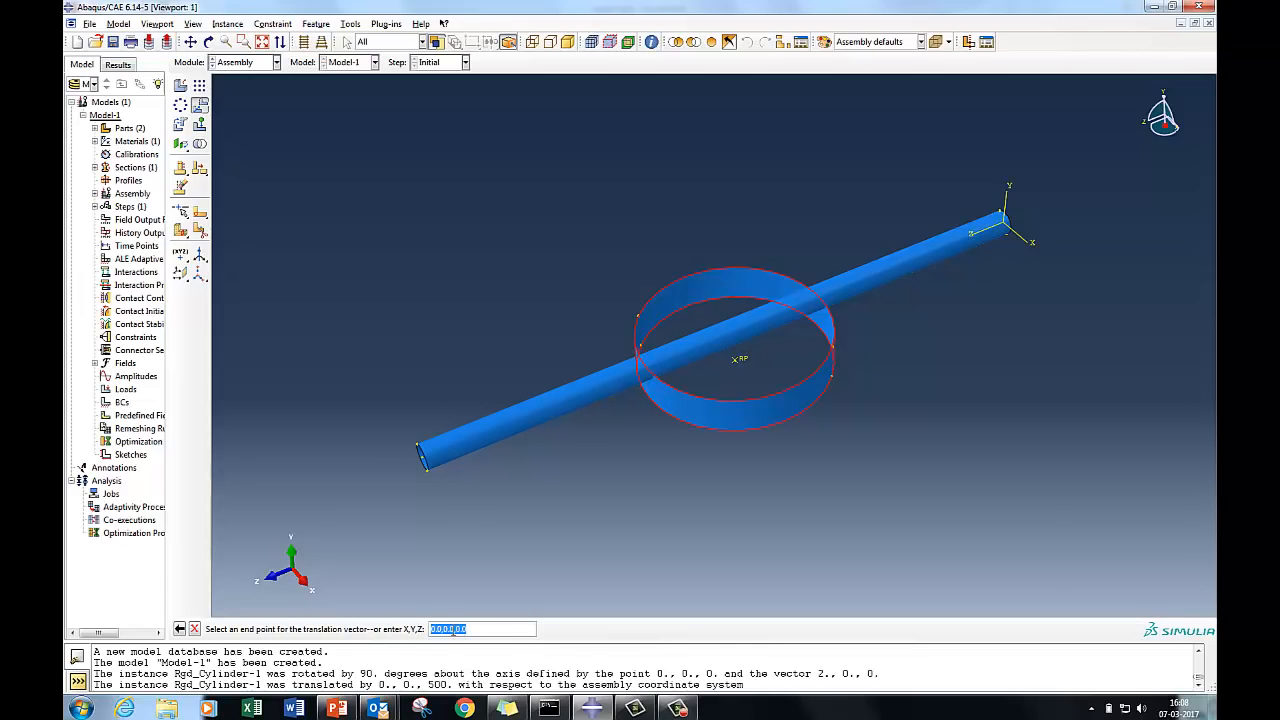
double_click(434, 628)
type("170")
key("Return")
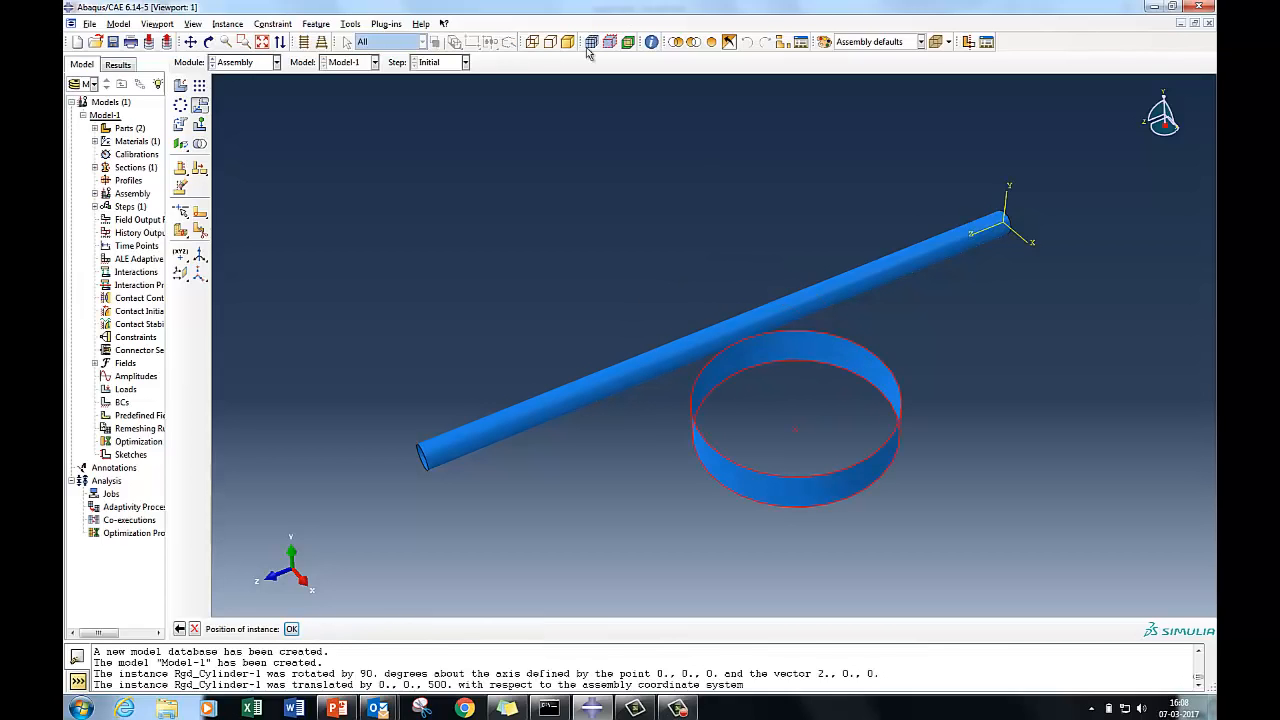
left_click(208, 42)
left_click_drag(726, 268, 790, 336)
left_click_drag(714, 343, 792, 365)
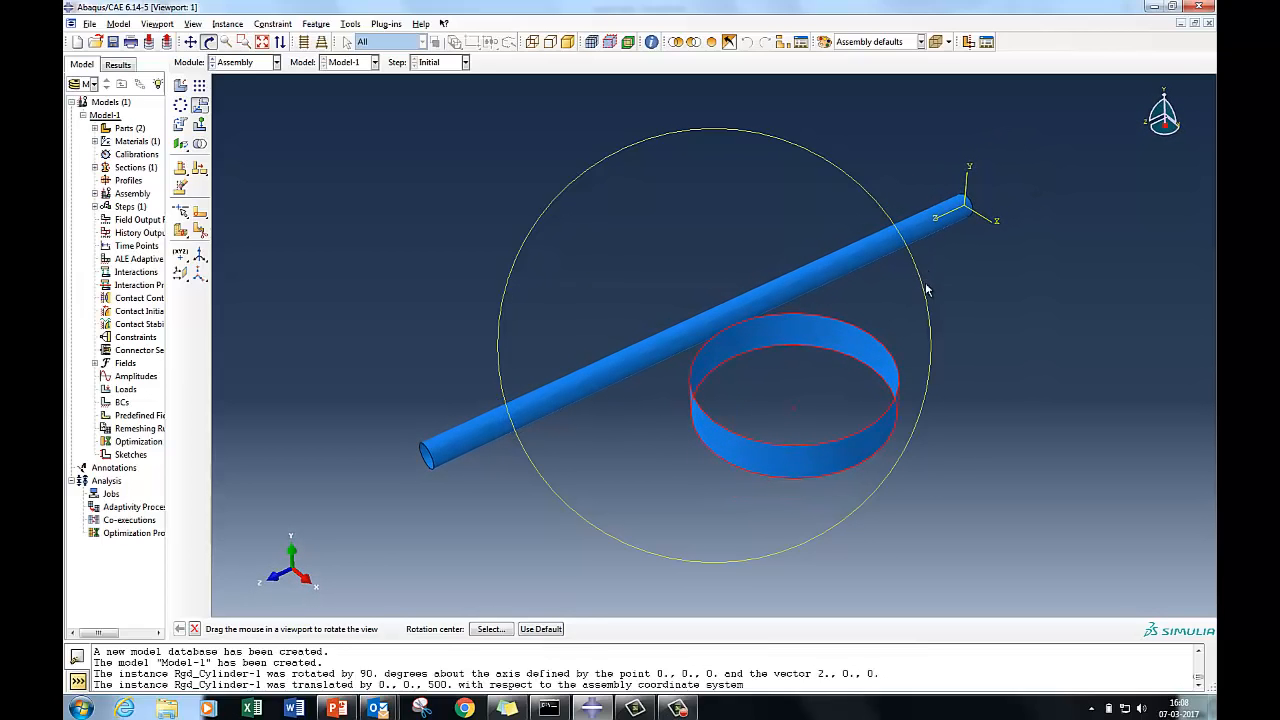
key("Escape")
key("Escape")
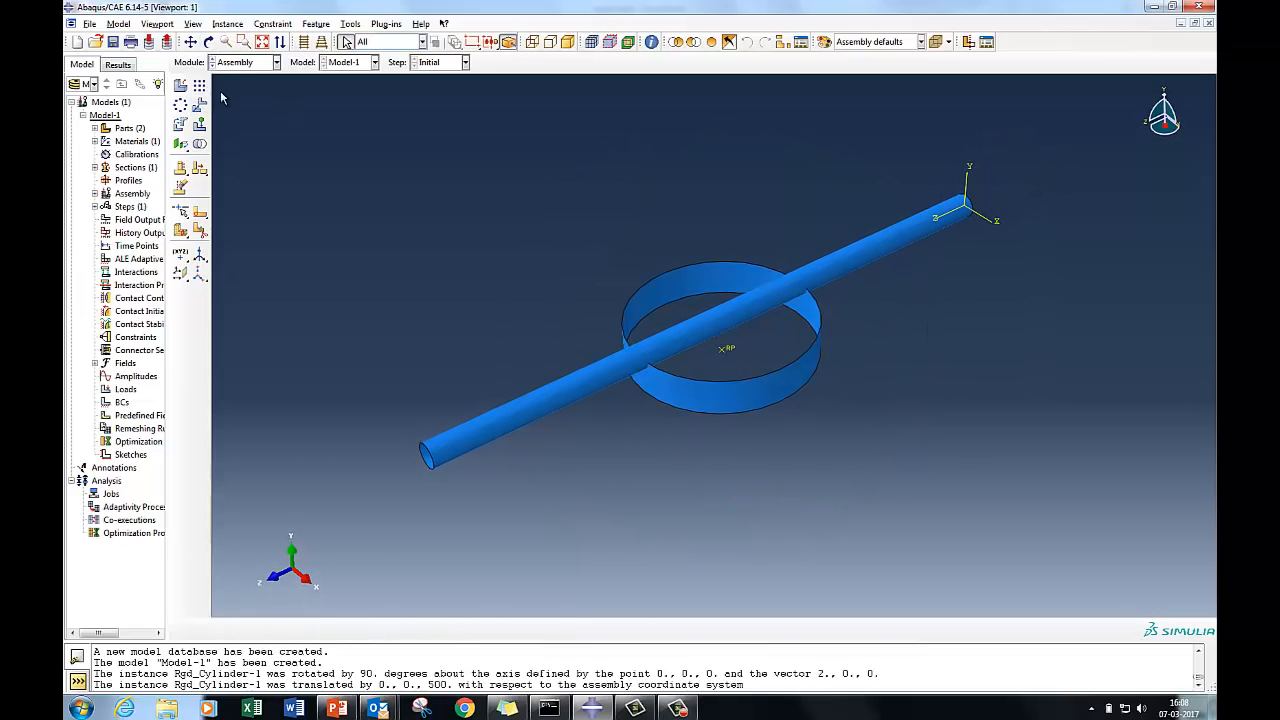
- Translate the rigid cylinder instance 174 along X, from the origin to 174, 0, 0, placing it beside the beam
left_click(199, 104)
left_click(718, 420)
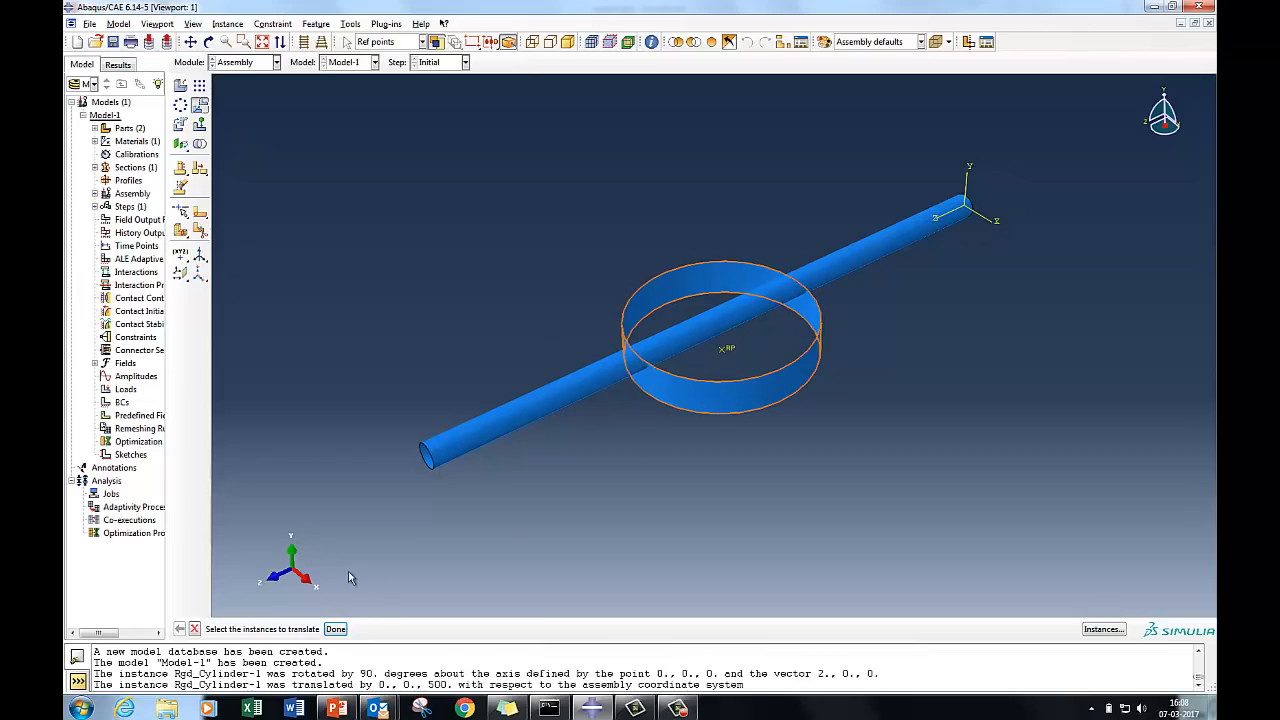
left_click(335, 628)
left_click(500, 630)
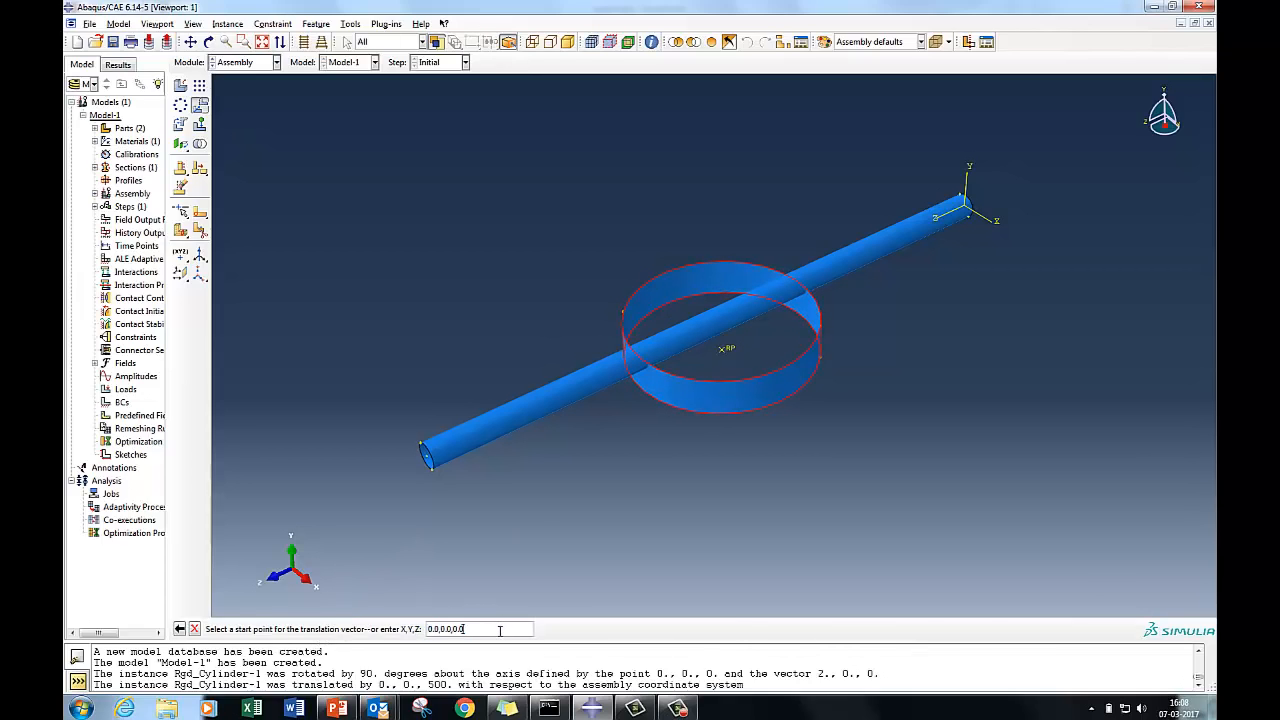
key("Return")
left_click_drag(444, 629, 387, 627)
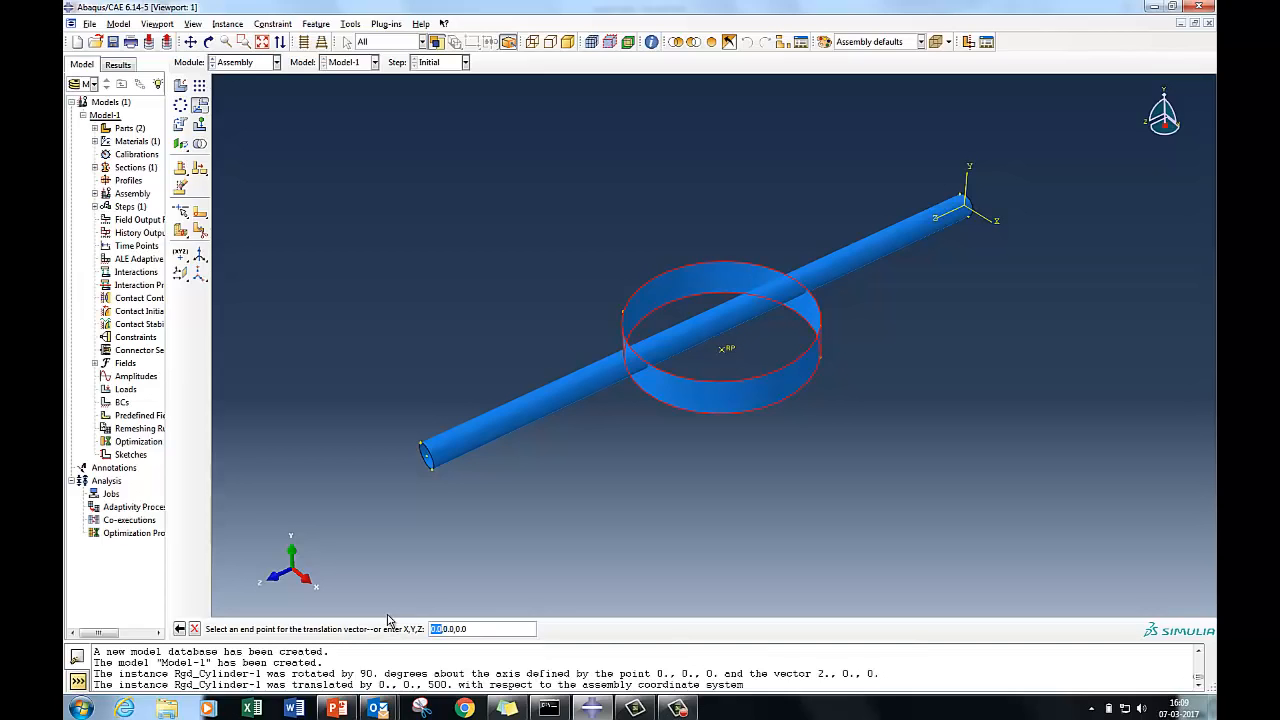
key("BackSpace")
type("174")
key("Return")
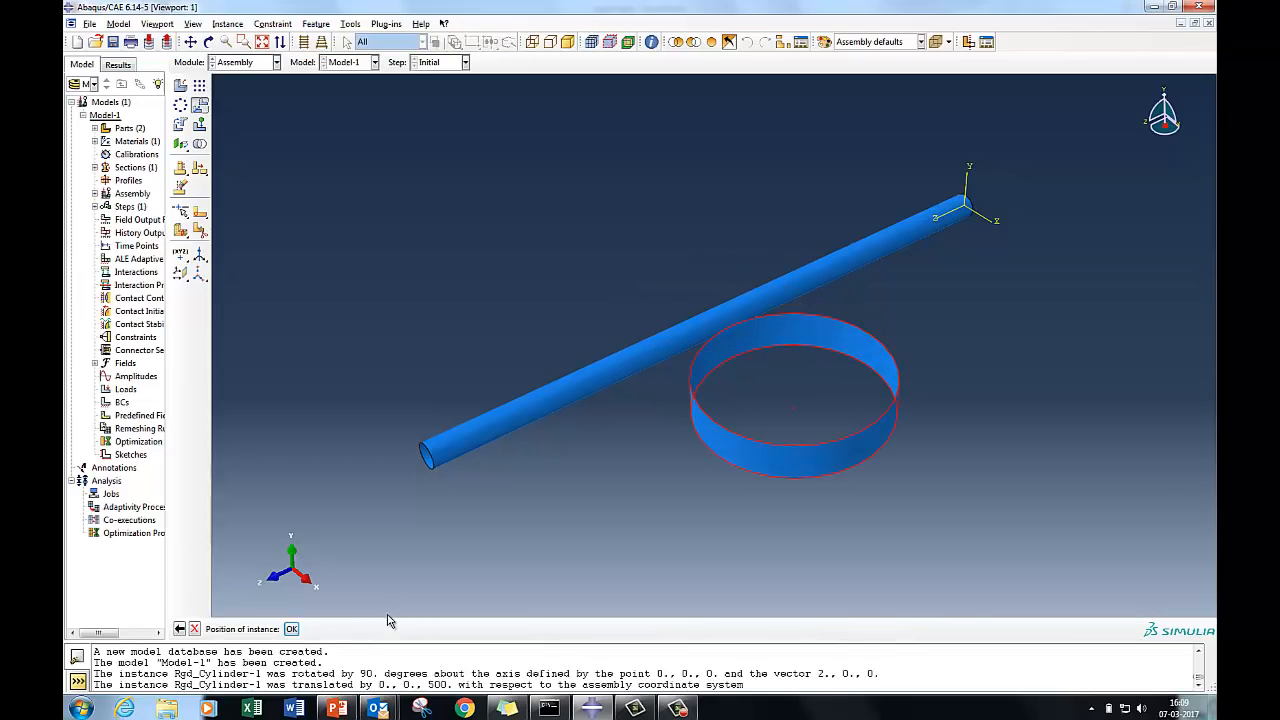
left_click(291, 629)
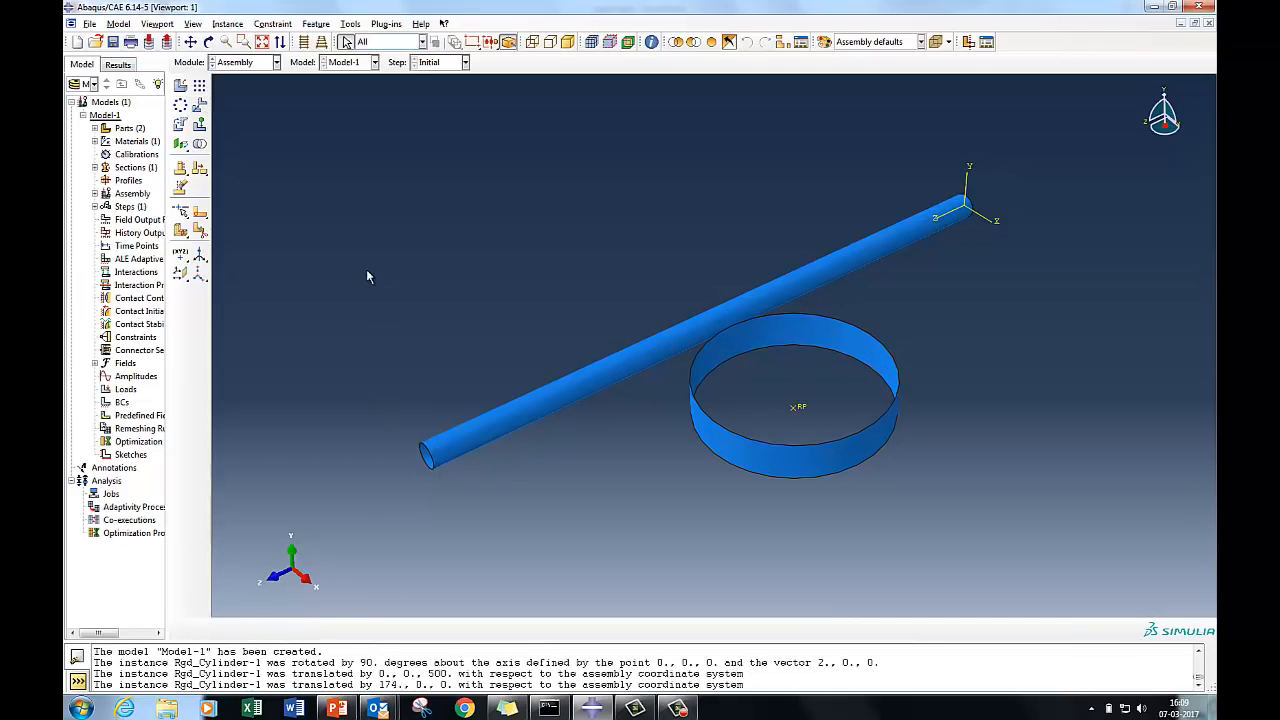
- In the Step module, create a Dynamic, Explicit step after Initial with a time period of 0.004
left_click(241, 65)
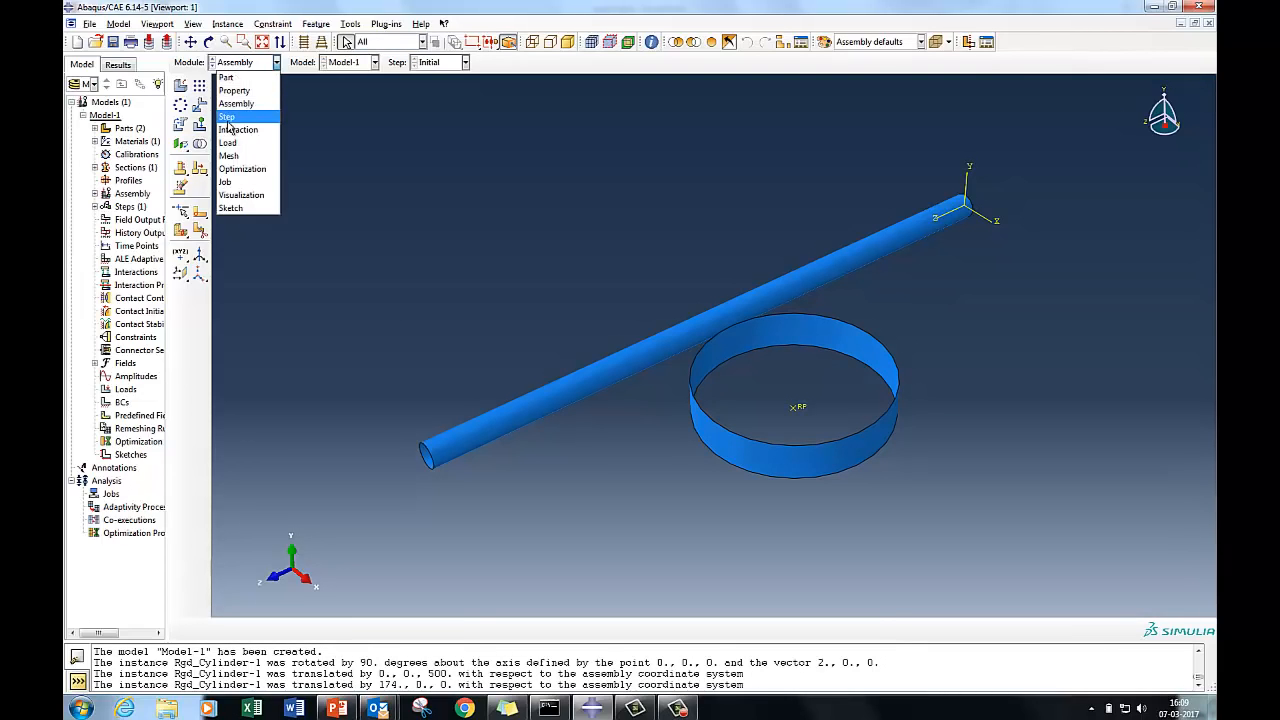
left_click(226, 117)
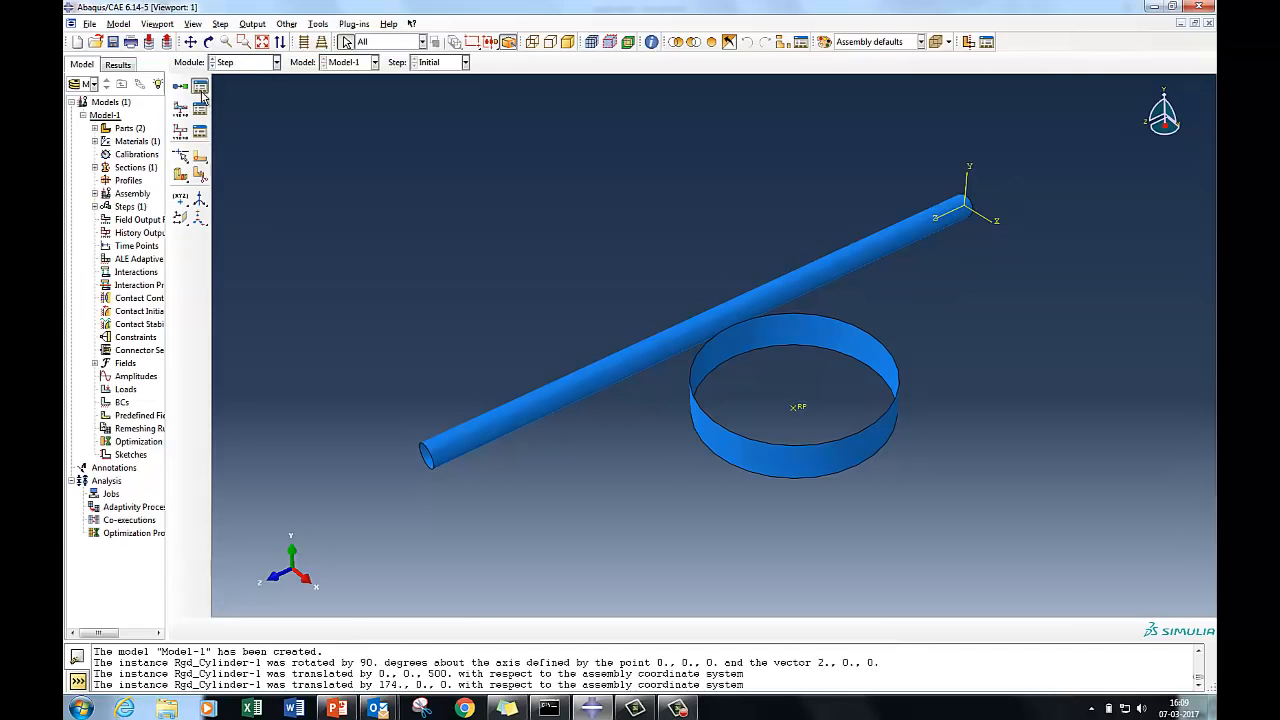
left_click(200, 86)
left_click_drag(155, 368, 384, 251)
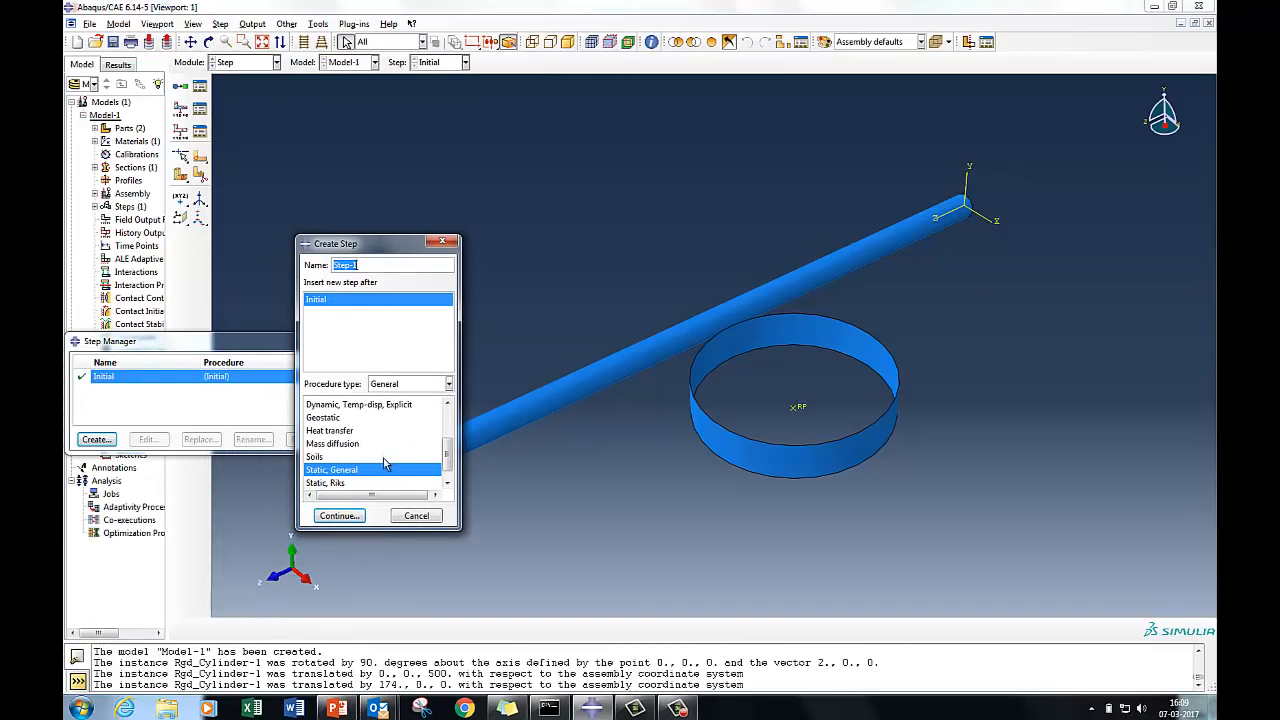
left_click(449, 473)
scroll(449, 473, "up", 3)
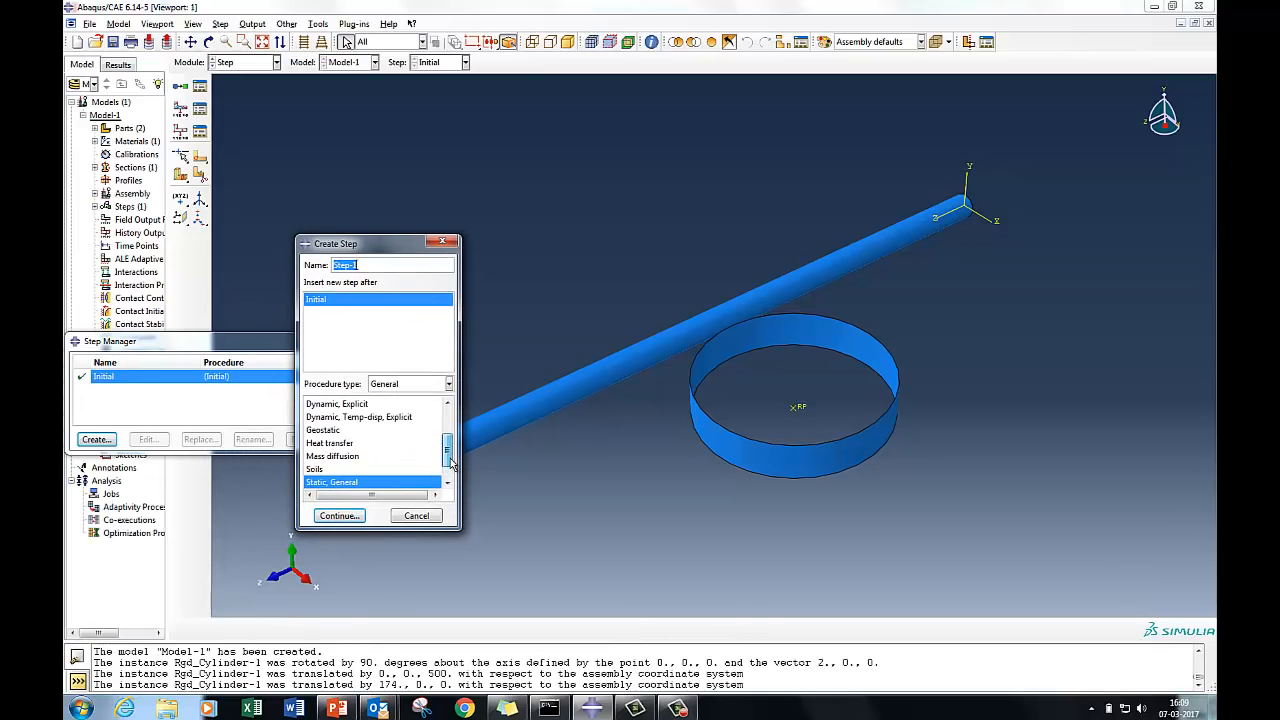
left_click(359, 420)
left_click(340, 515)
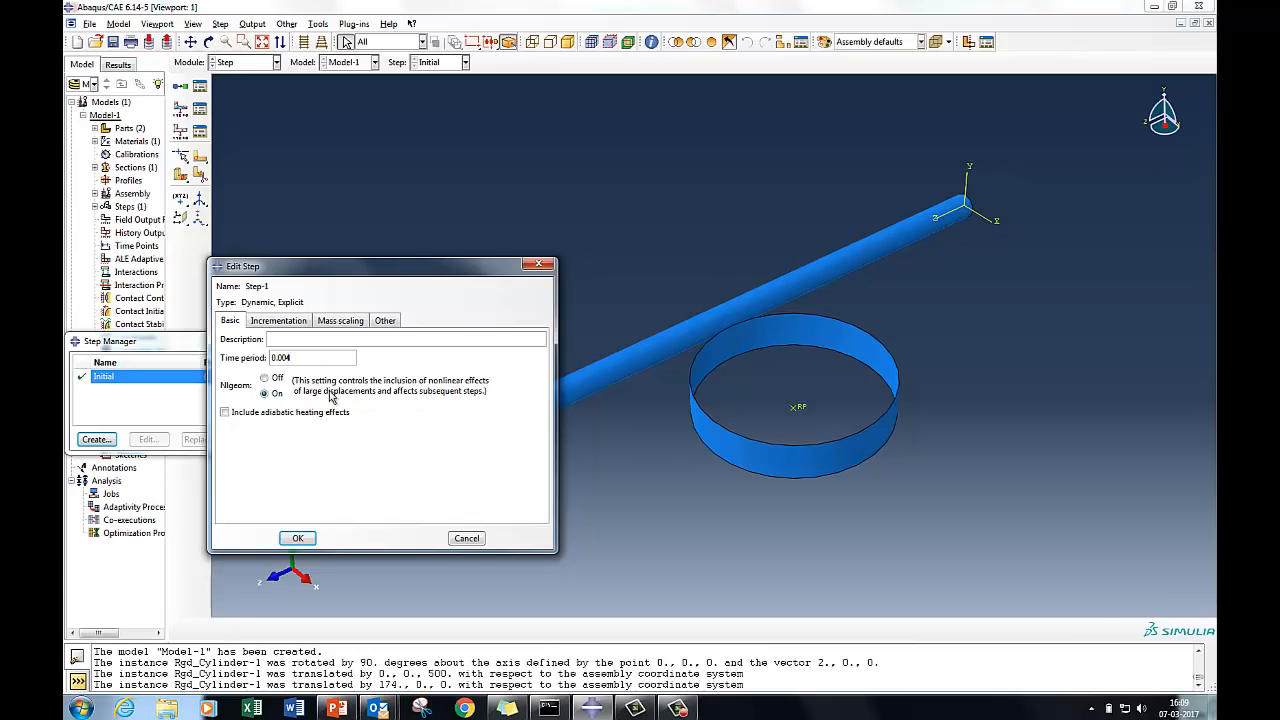
left_click(298, 539)
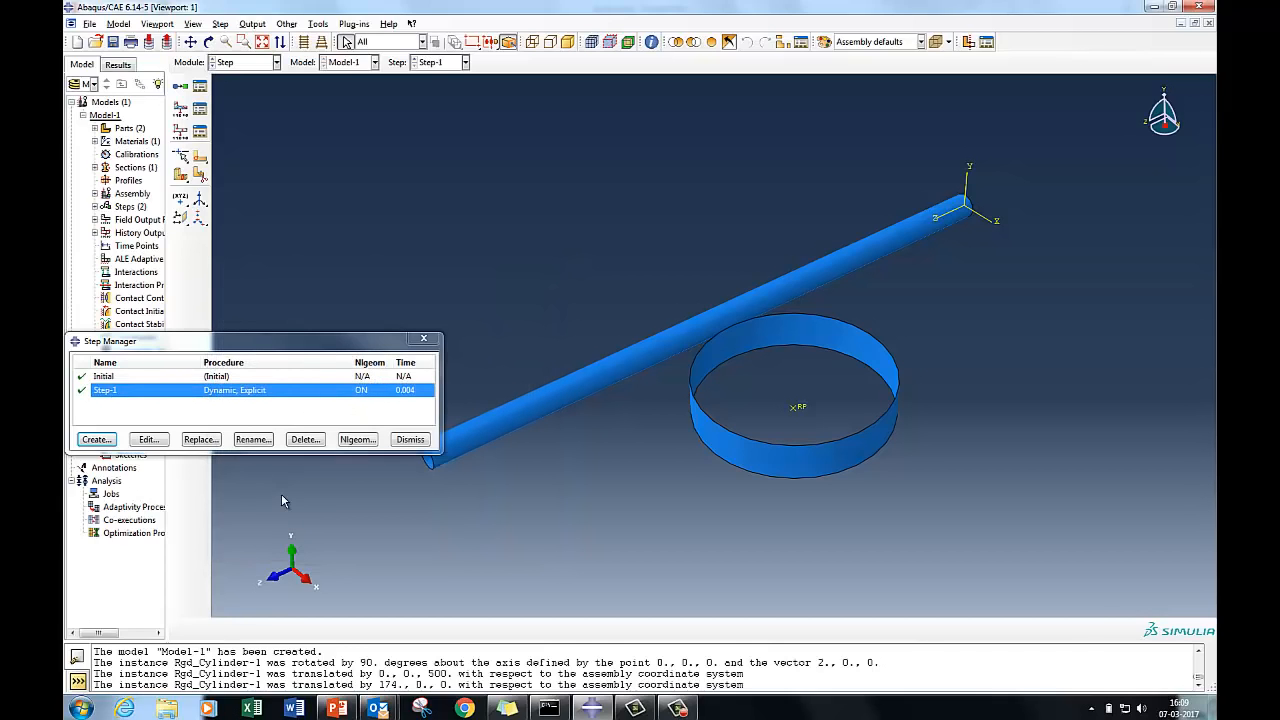
left_click(410, 440)
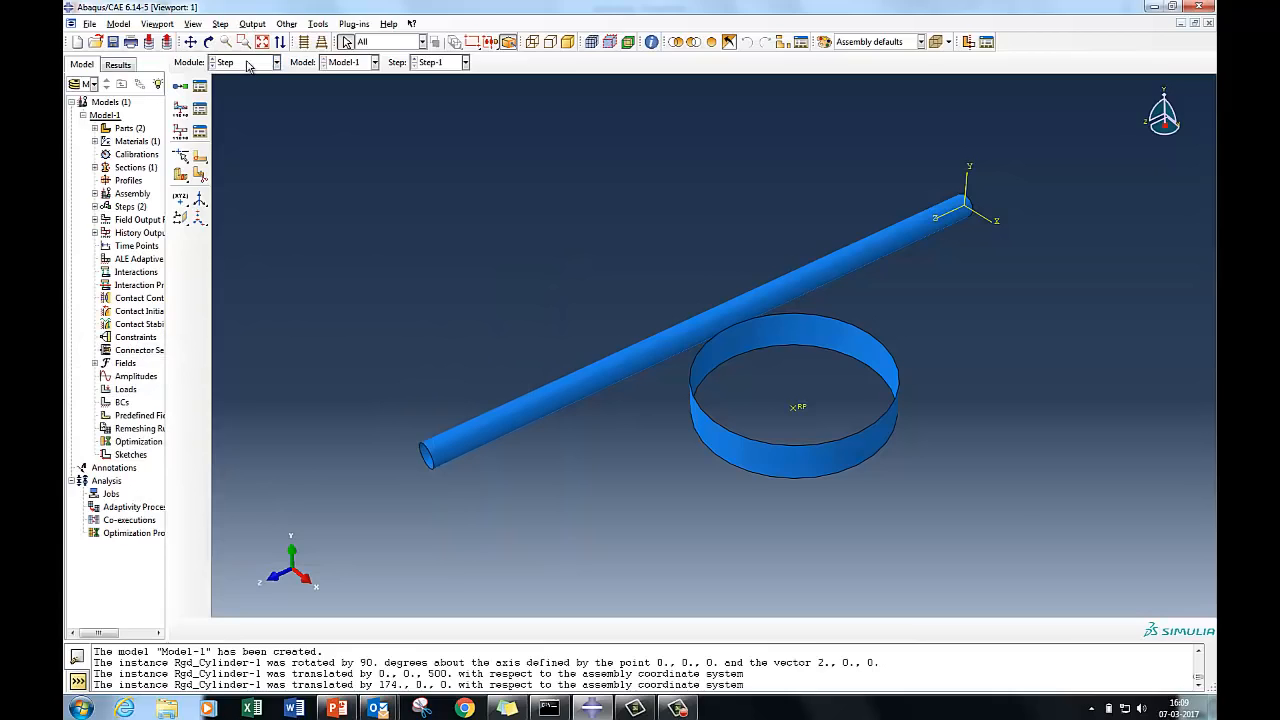
left_click(248, 63)
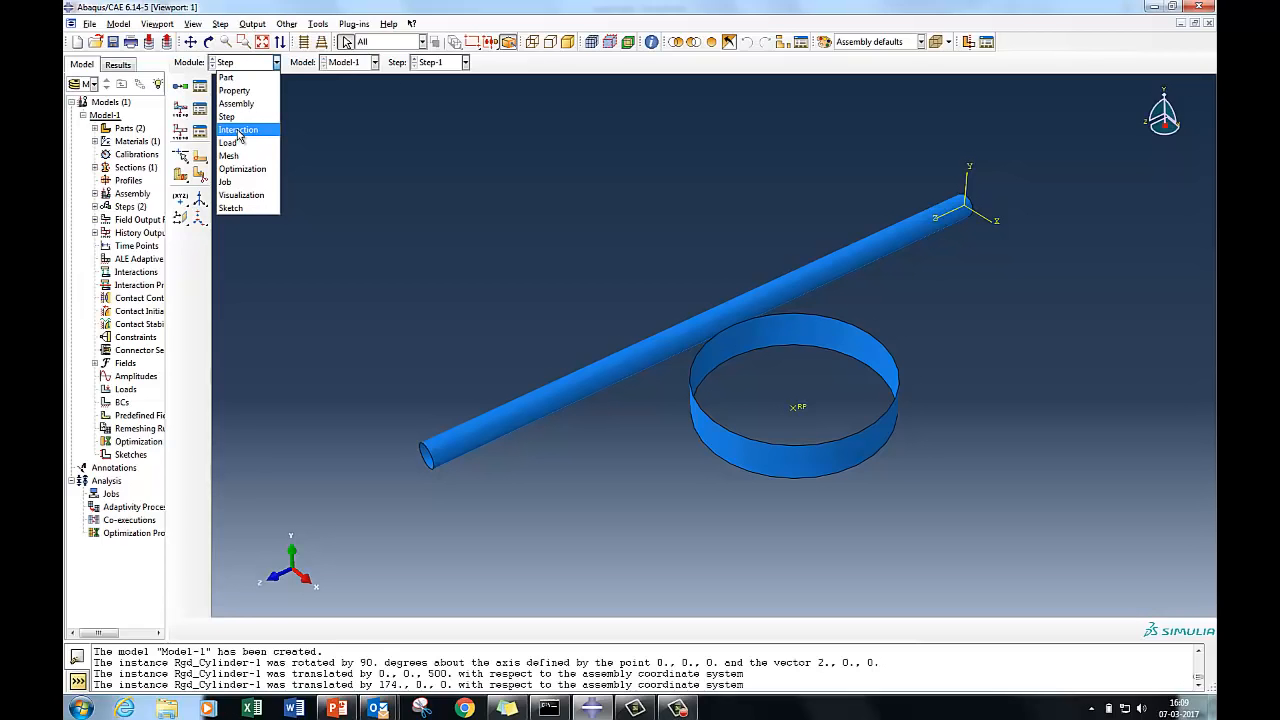
left_click(537, 143)
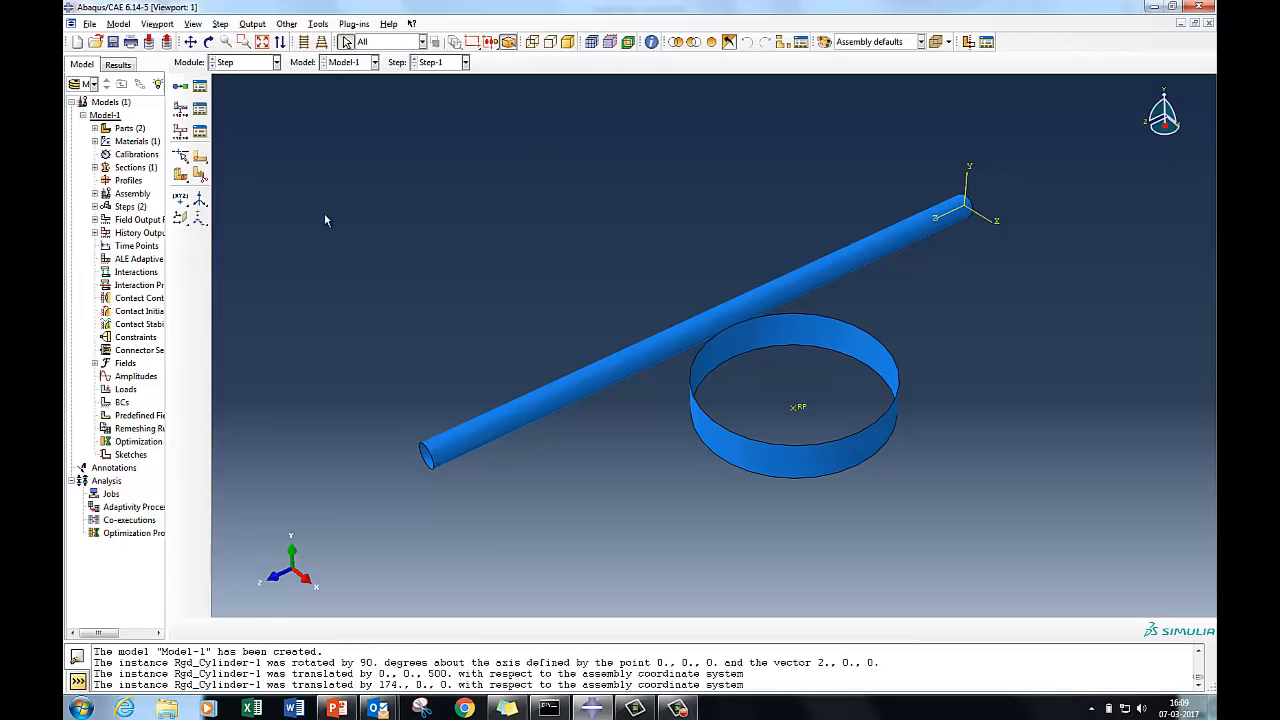
- Create an assembly surface named Surf-beam on the outer (brown) side of the tubular beam
left_click_drag(167, 235, 268, 234)
left_click(94, 193)
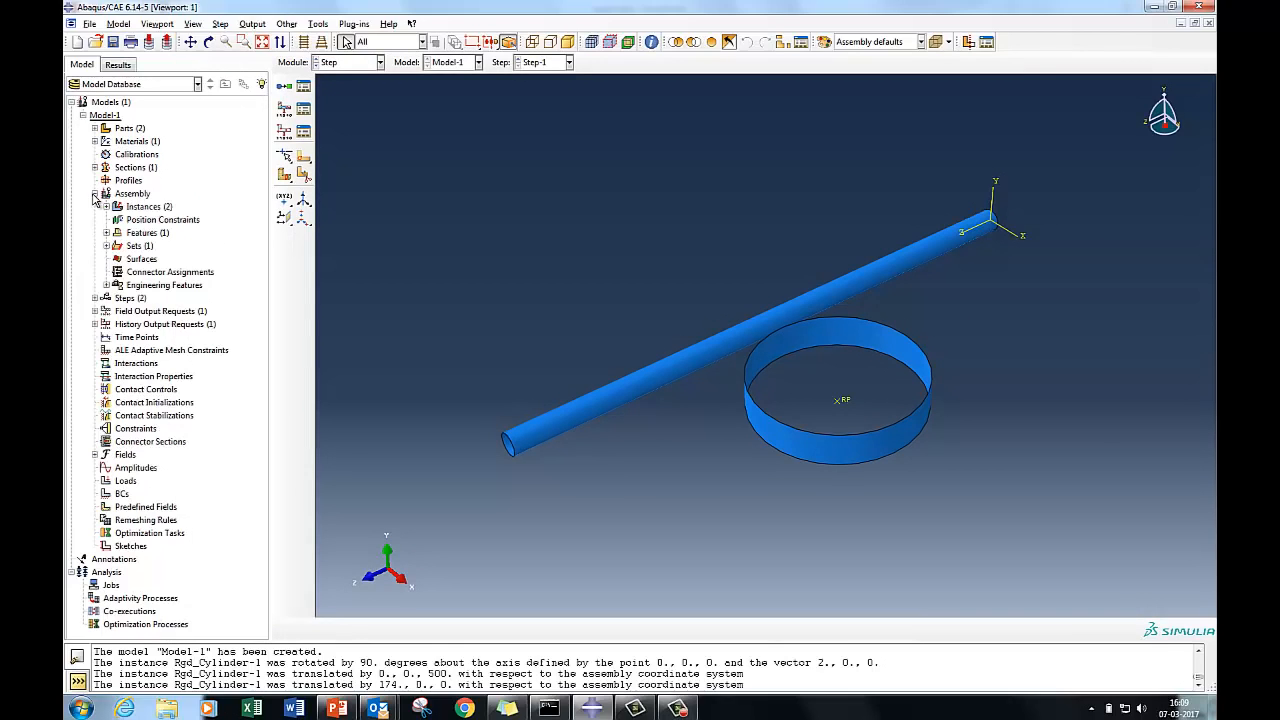
right_click(145, 260)
left_click(172, 283)
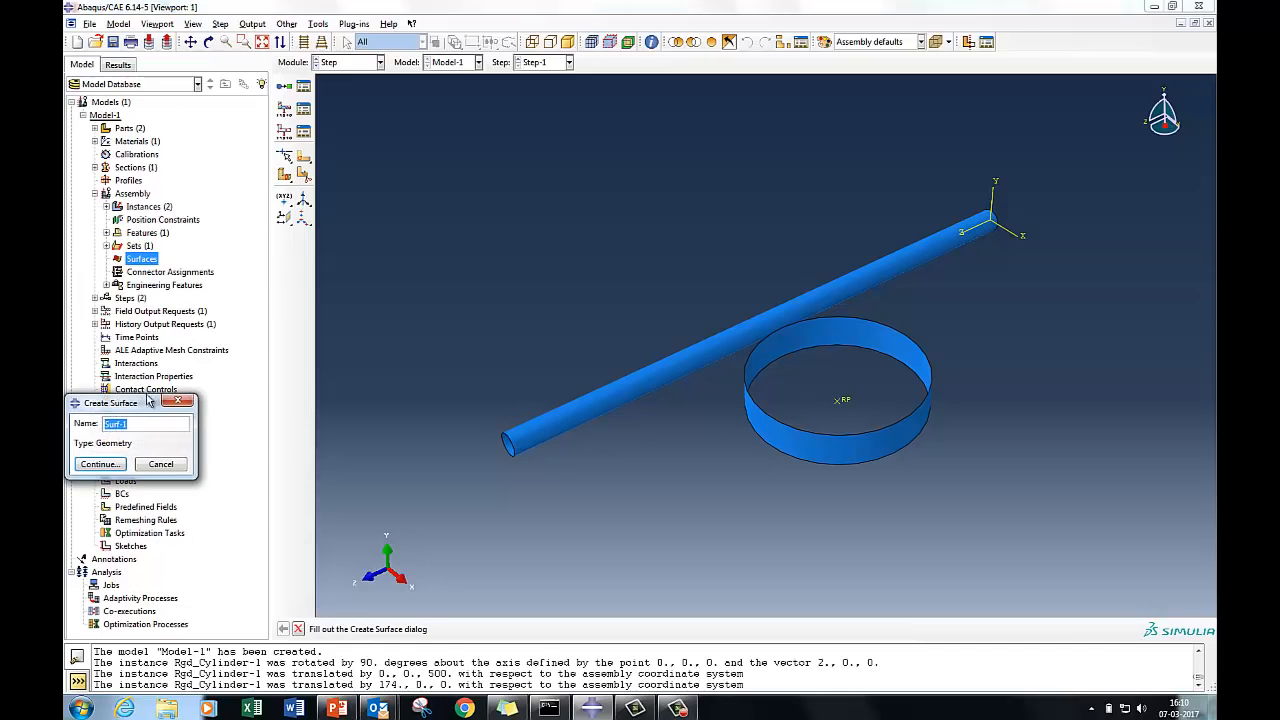
left_click_drag(150, 401, 462, 258)
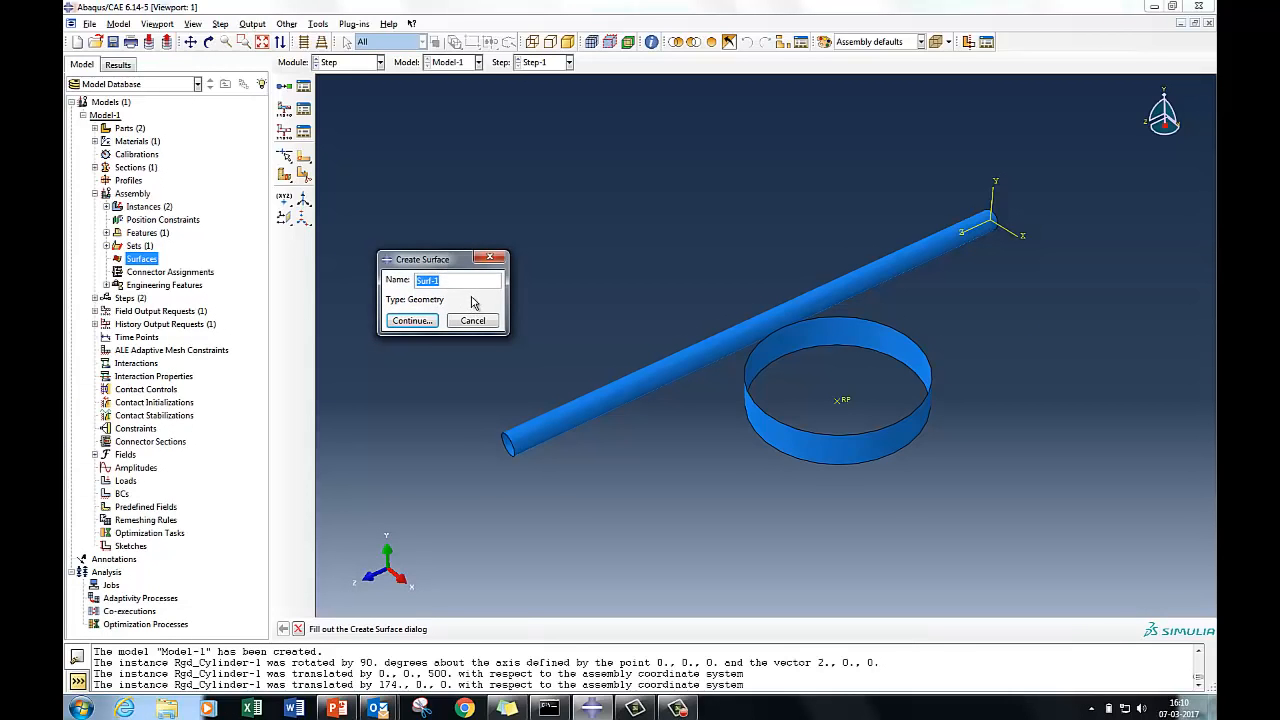
key("BackSpace")
left_click(412, 320)
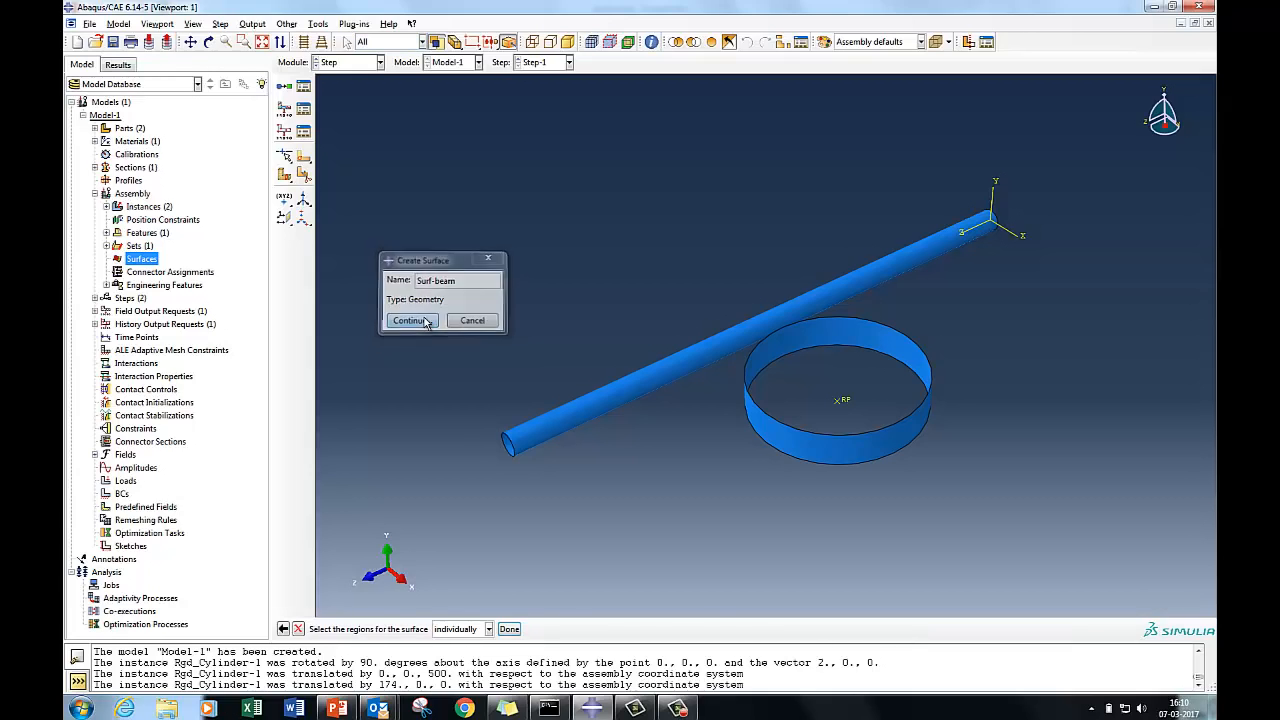
left_click(602, 410)
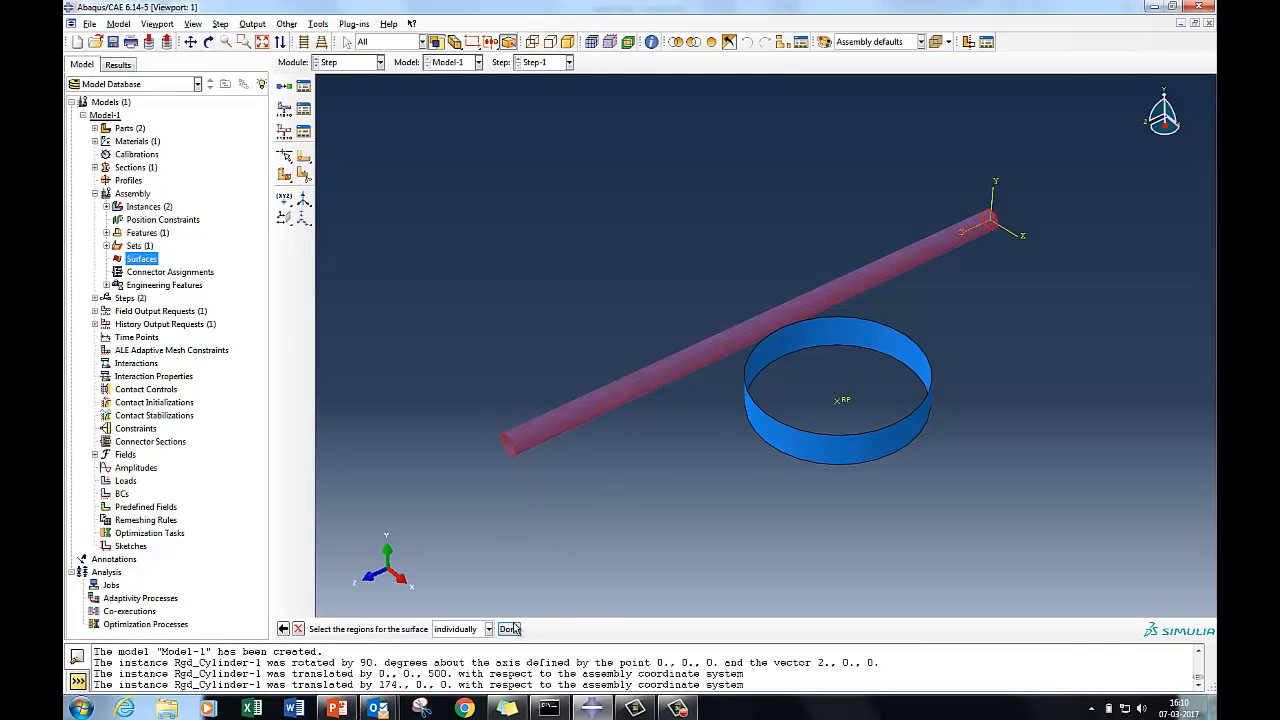
left_click(508, 629)
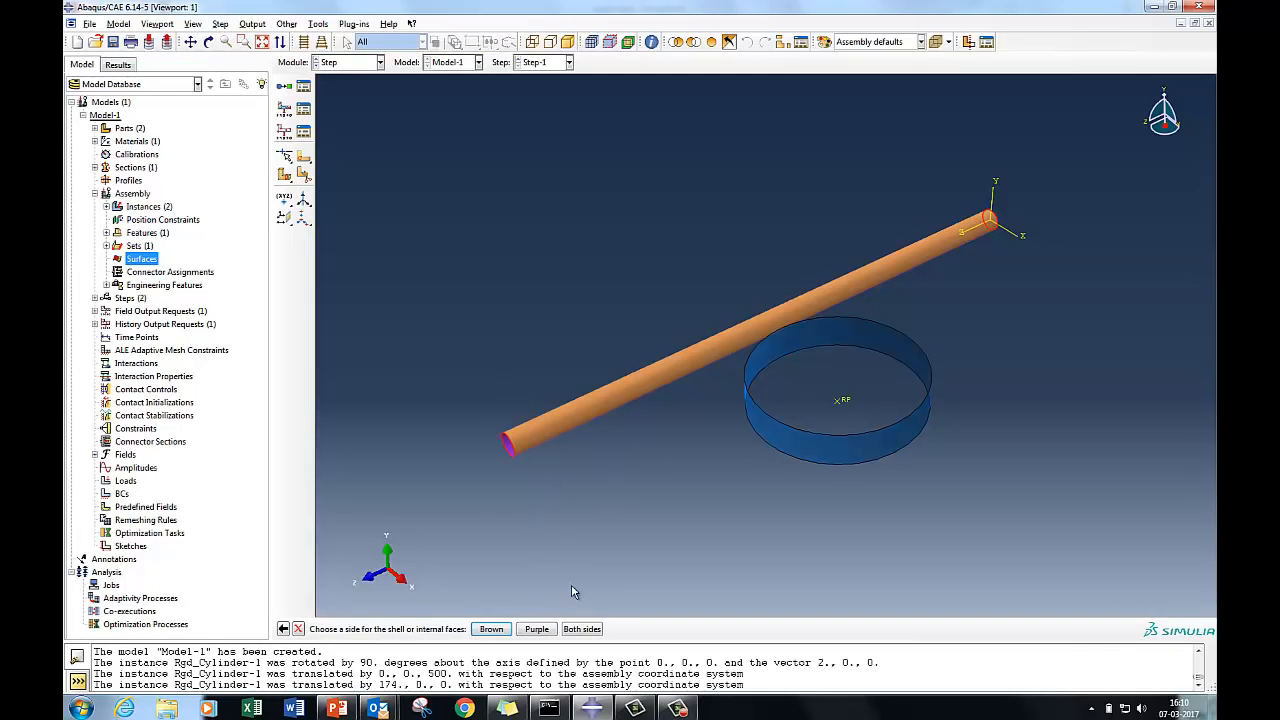
left_click(491, 629)
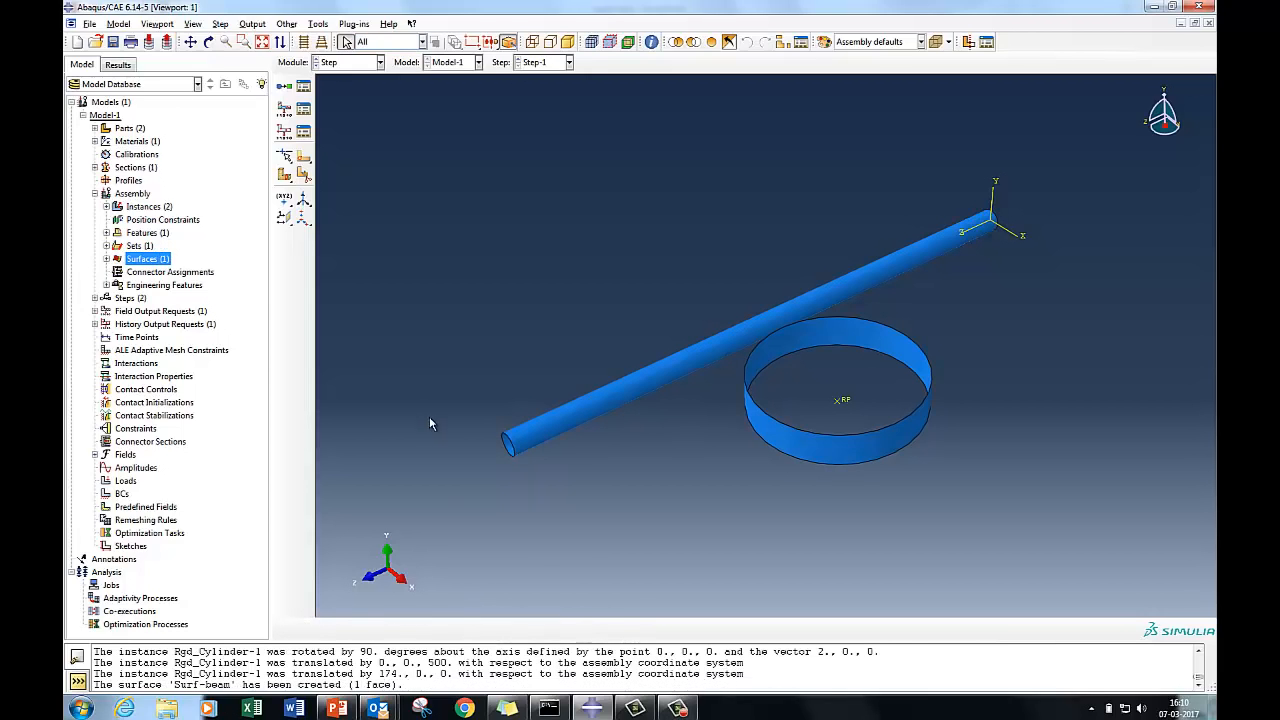
- Create an assembly surface named Rgd_master on the outer (brown) side of the rigid cylinder
left_click(106, 259)
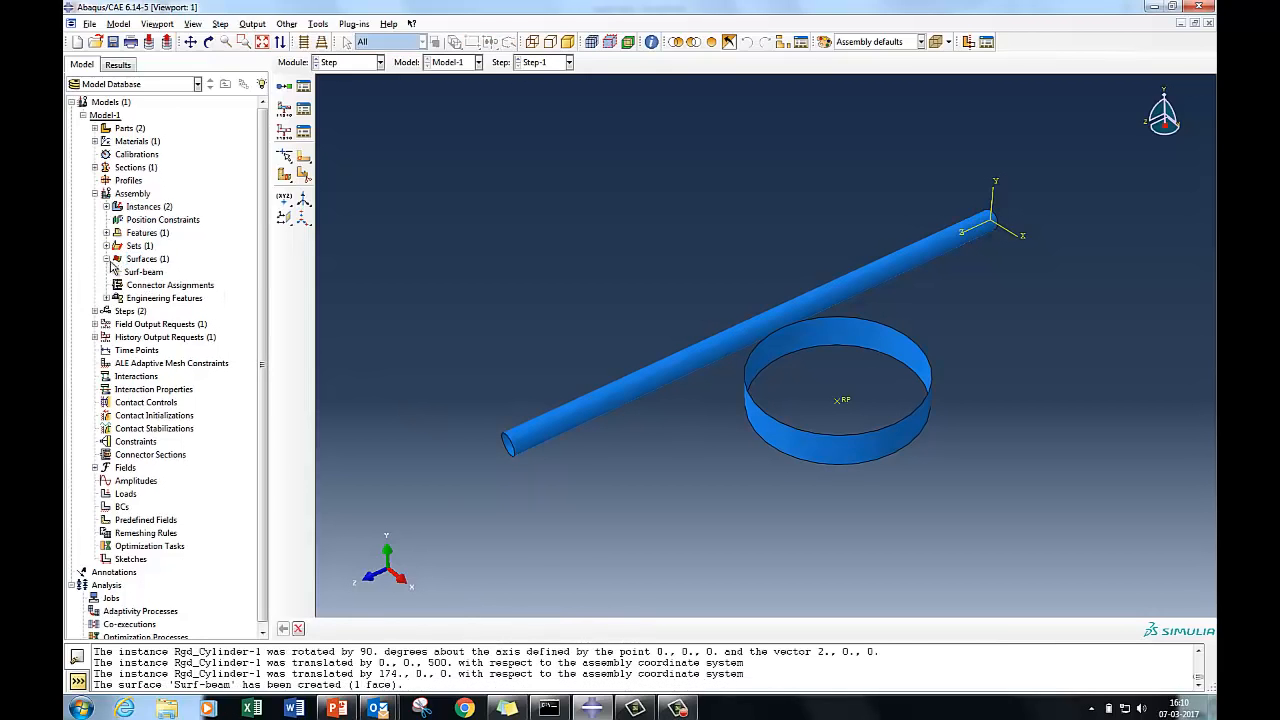
right_click(143, 262)
left_click(180, 272)
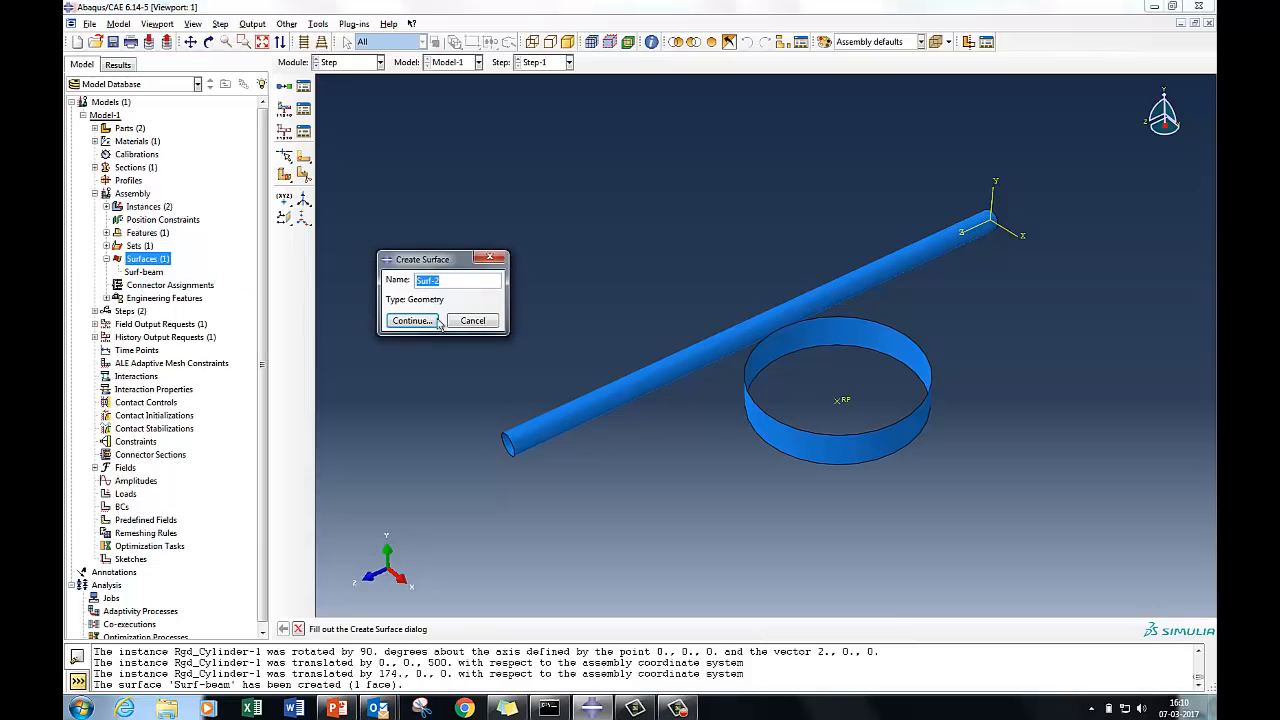
type("Rgd_master")
left_click(410, 320)
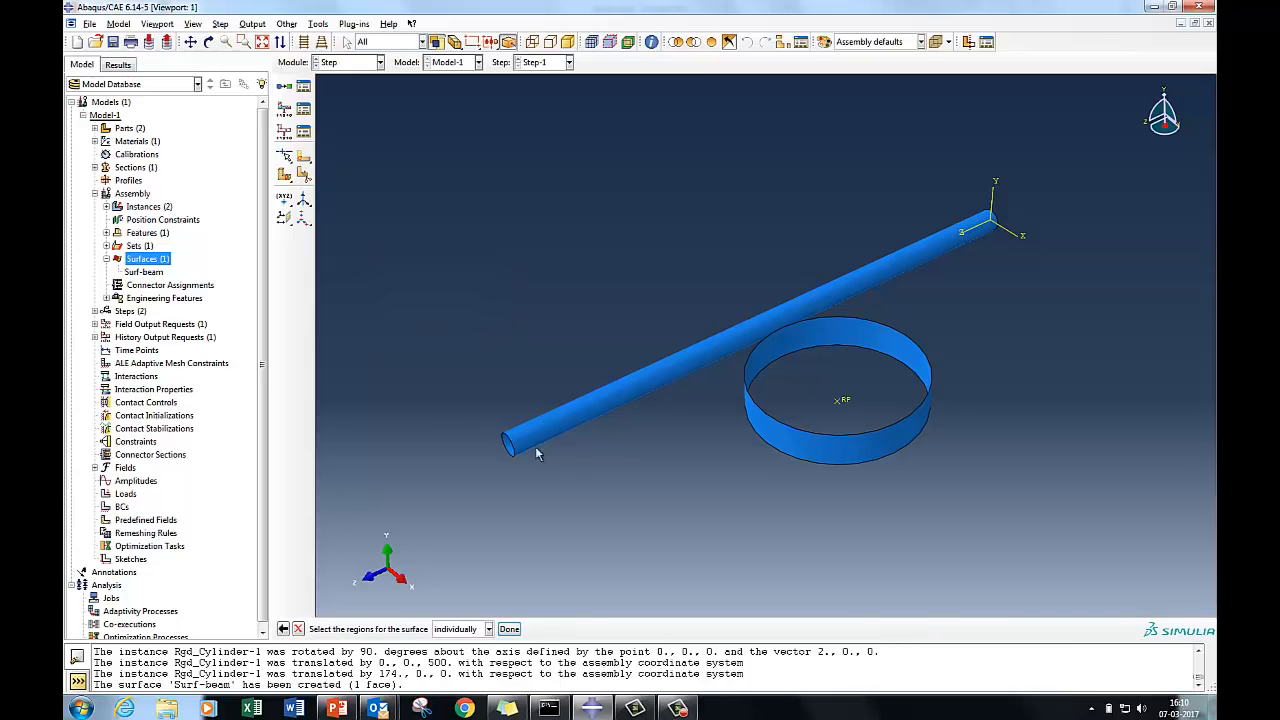
left_click(826, 448)
left_click(509, 628)
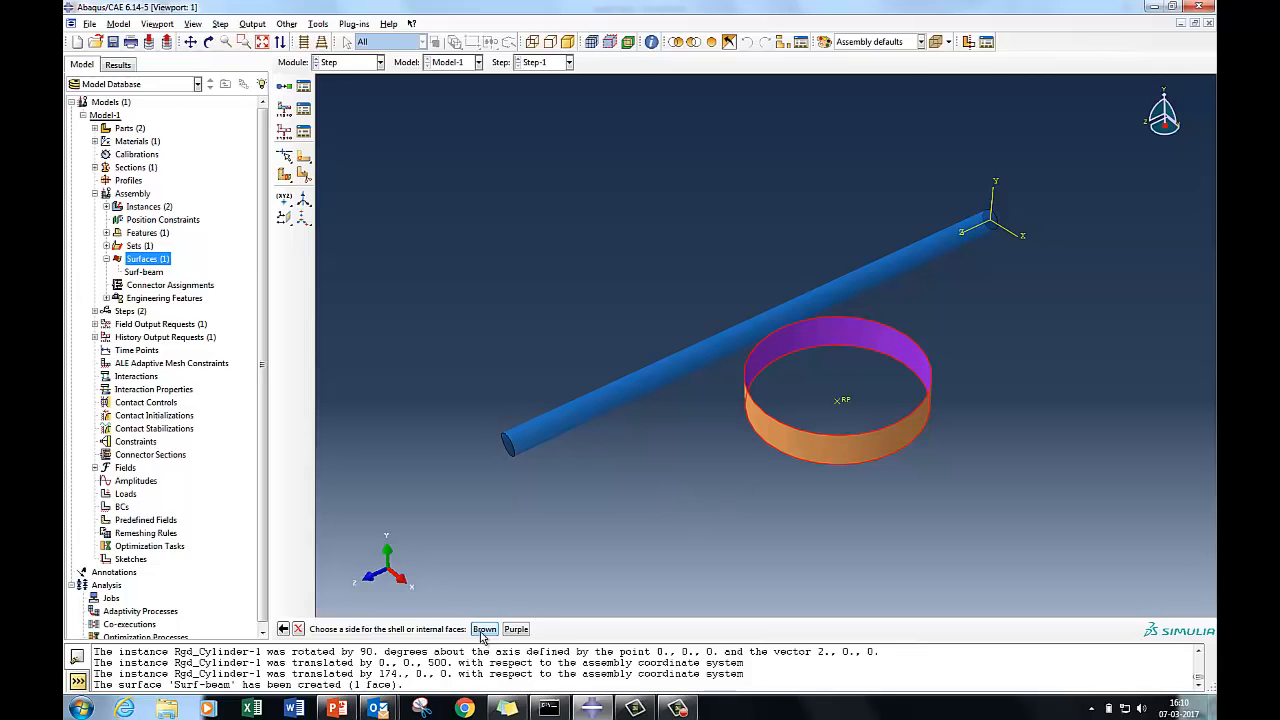
left_click(484, 629)
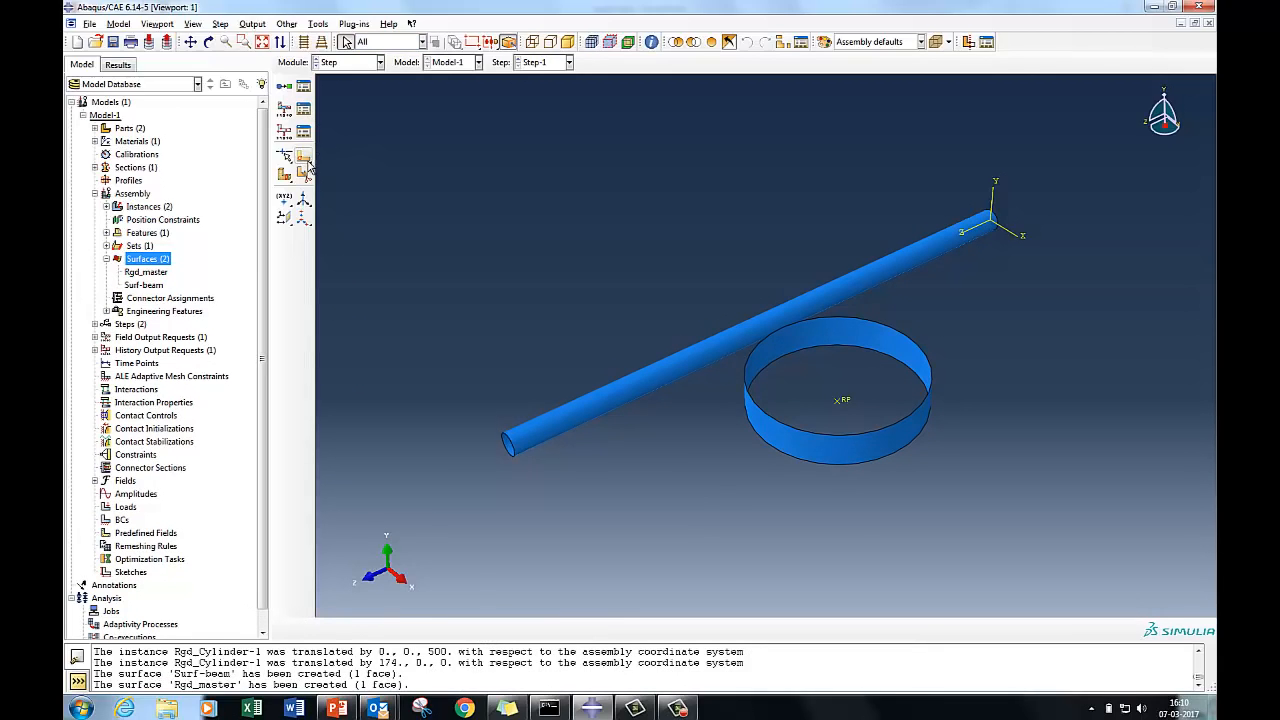
- In the Interaction module, create a Surface-to-surface contact (Explicit) interaction in Step-1
left_click(333, 64)
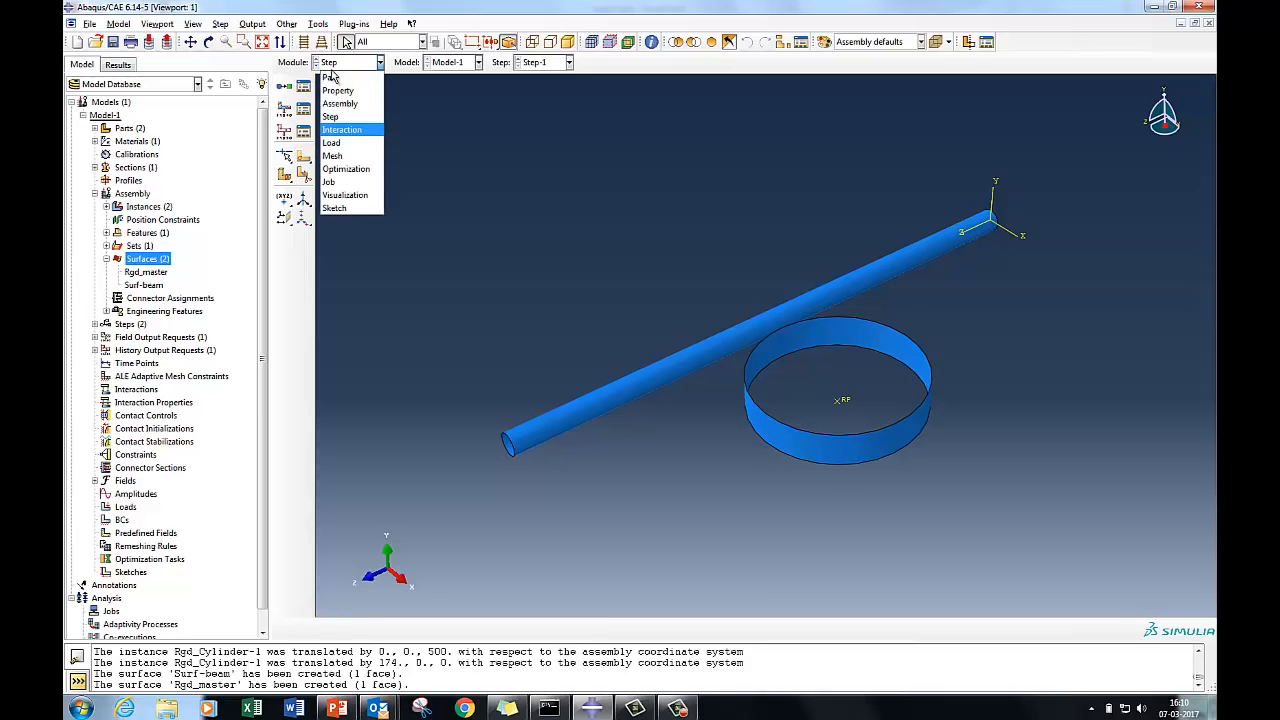
left_click(341, 129)
left_click(303, 244)
left_click_drag(292, 424, 538, 221)
left_click(346, 376)
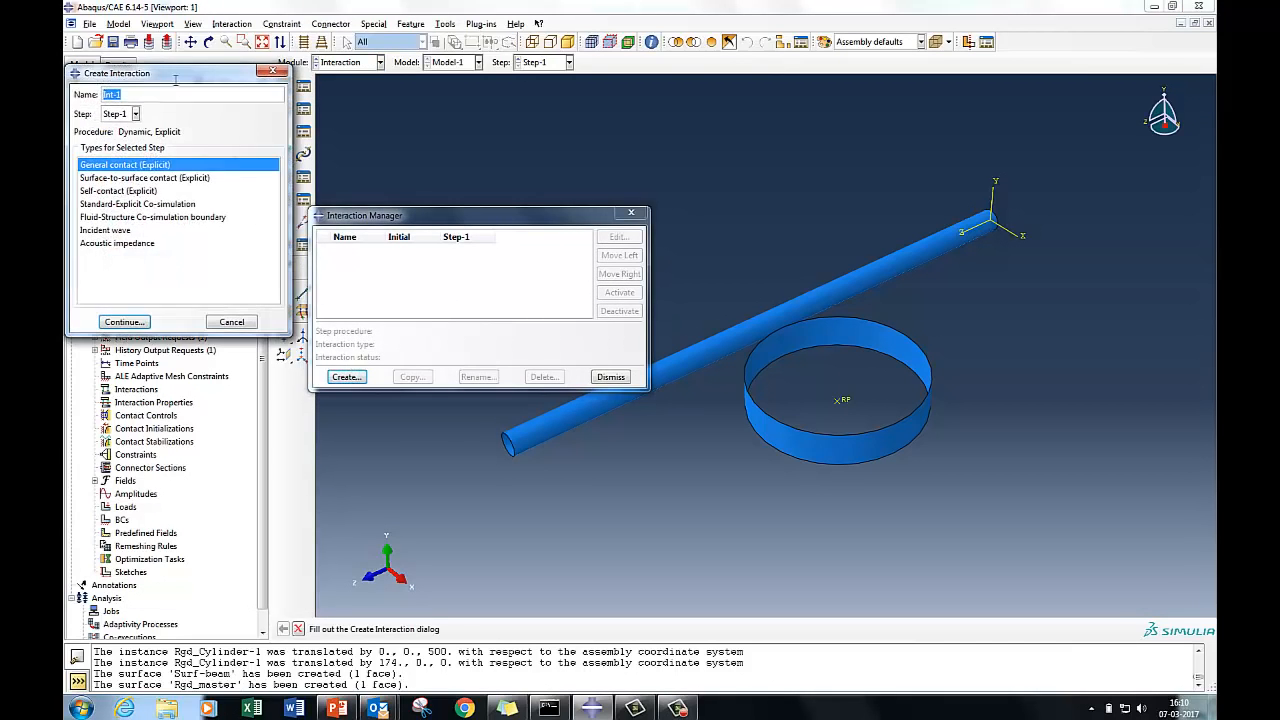
left_click_drag(165, 78, 560, 153)
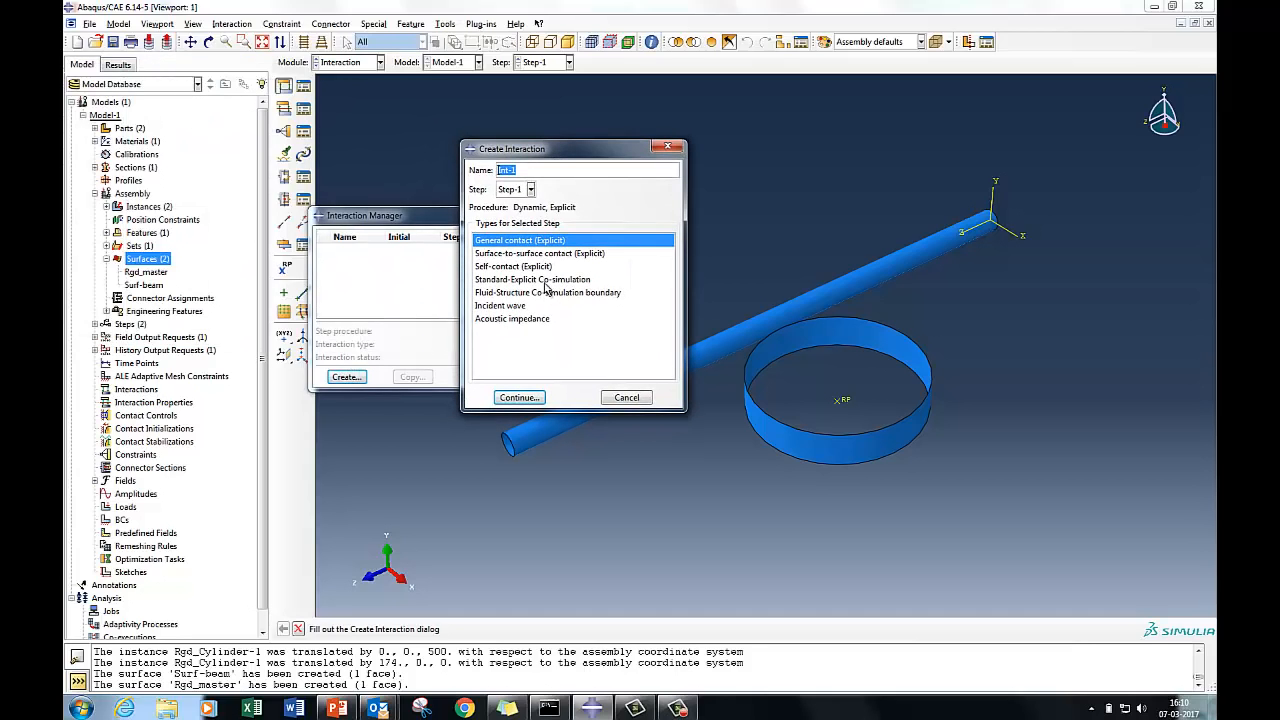
left_click(540, 256)
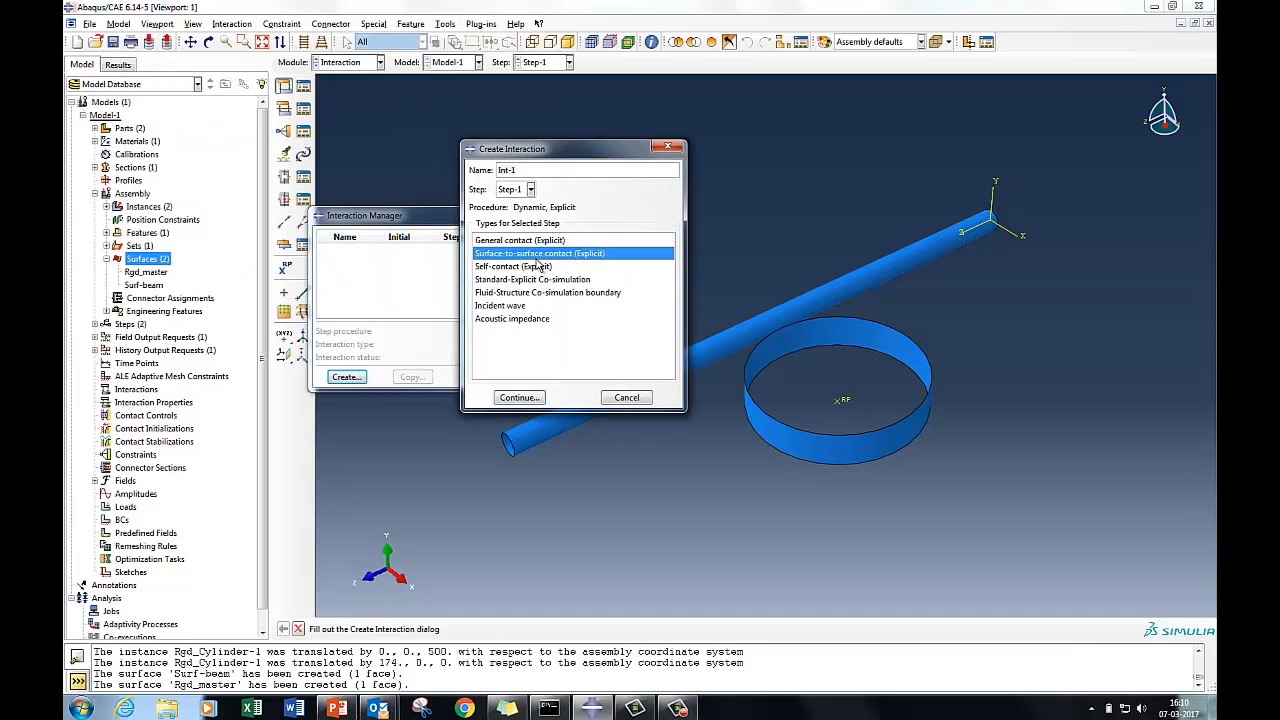
left_click(520, 398)
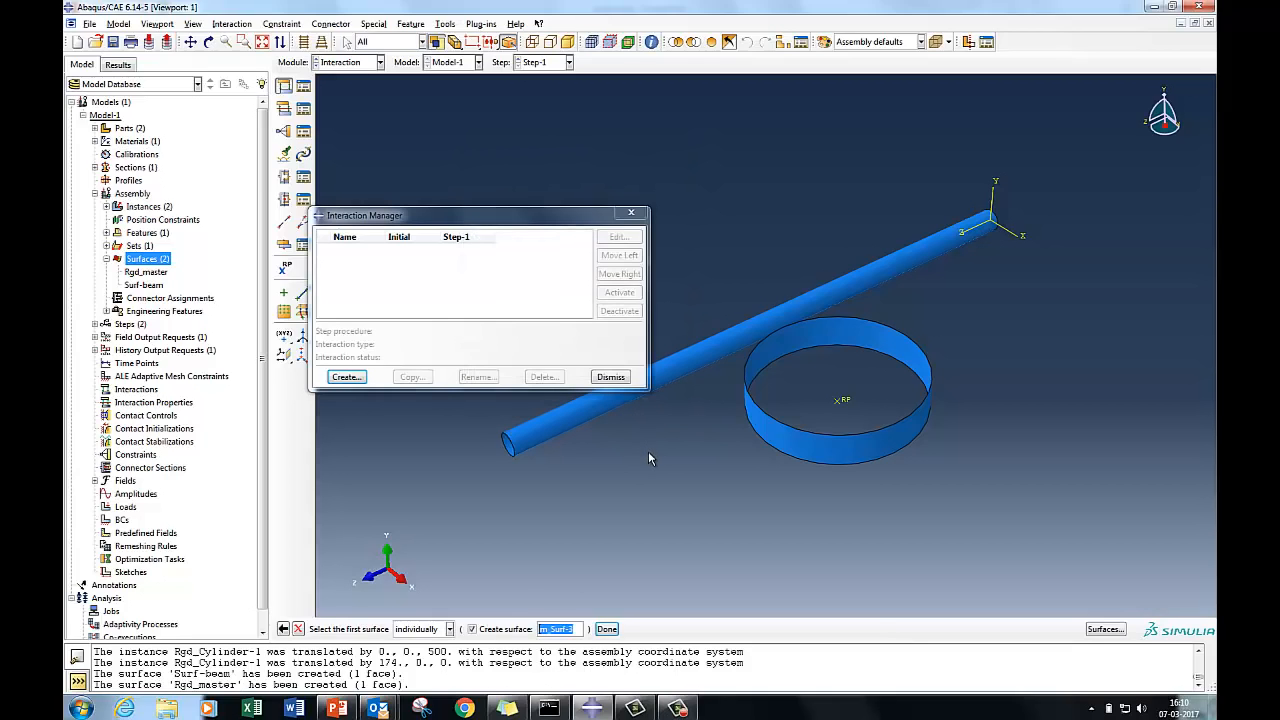
- Assign the existing surfaces to the contact interaction, with Surf-beam as first surface and Rgd_master as second surface
left_click(1105, 629)
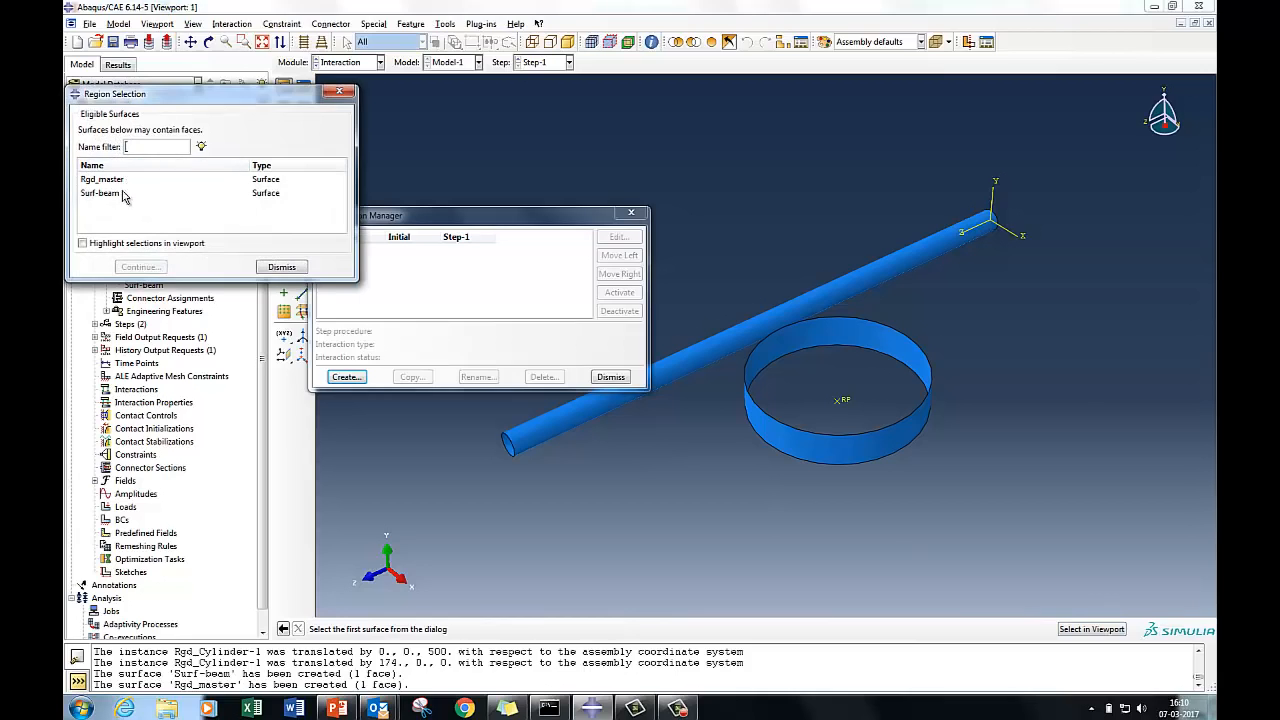
left_click(125, 194)
left_click(140, 267)
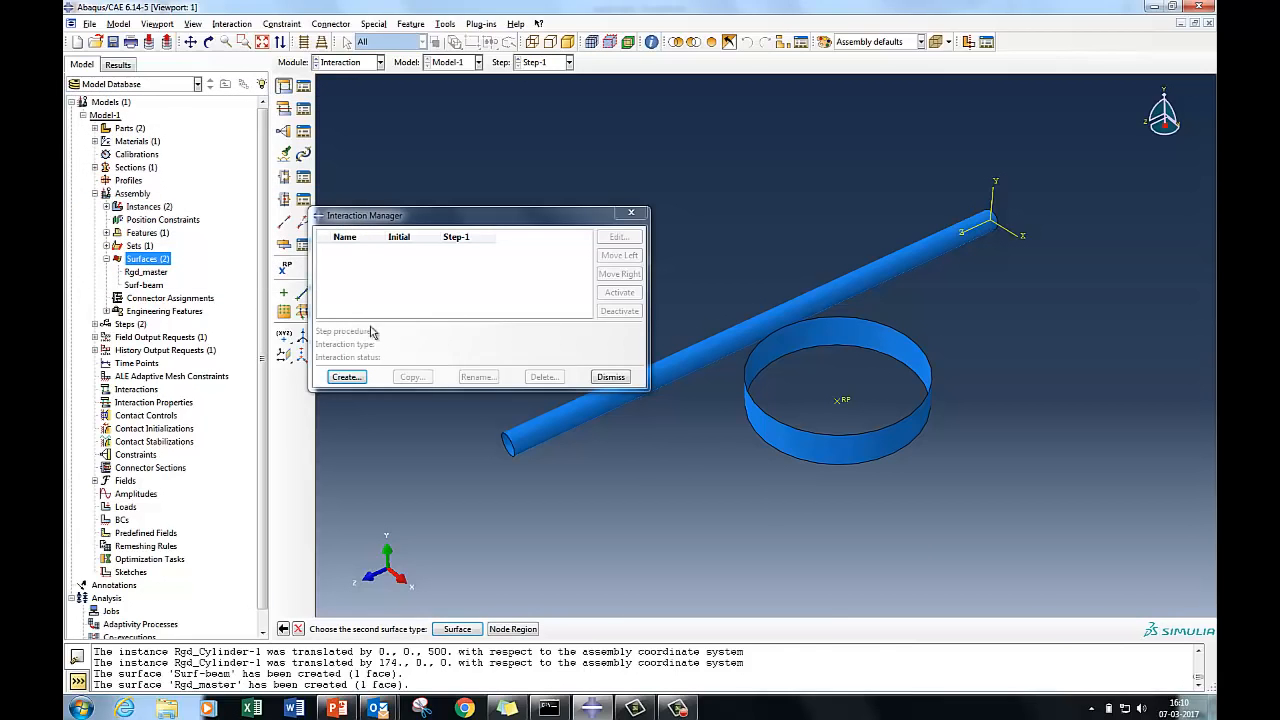
left_click(457, 629)
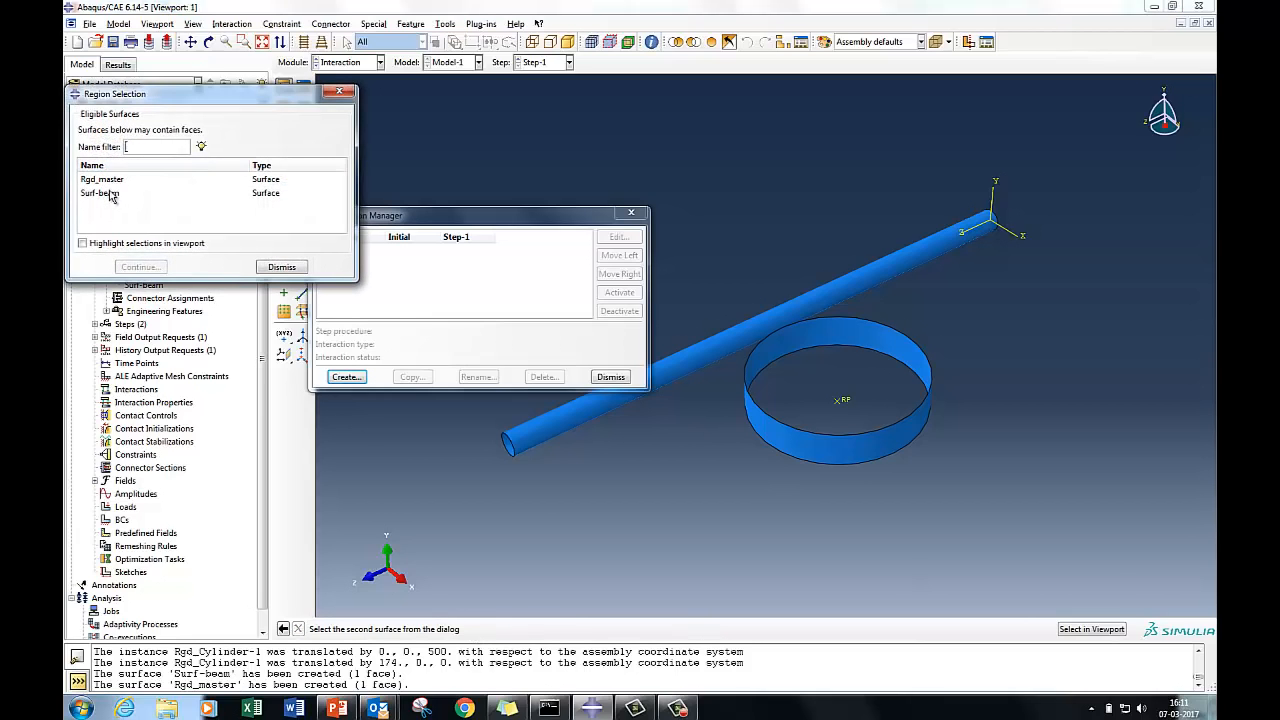
left_click(112, 182)
left_click(139, 268)
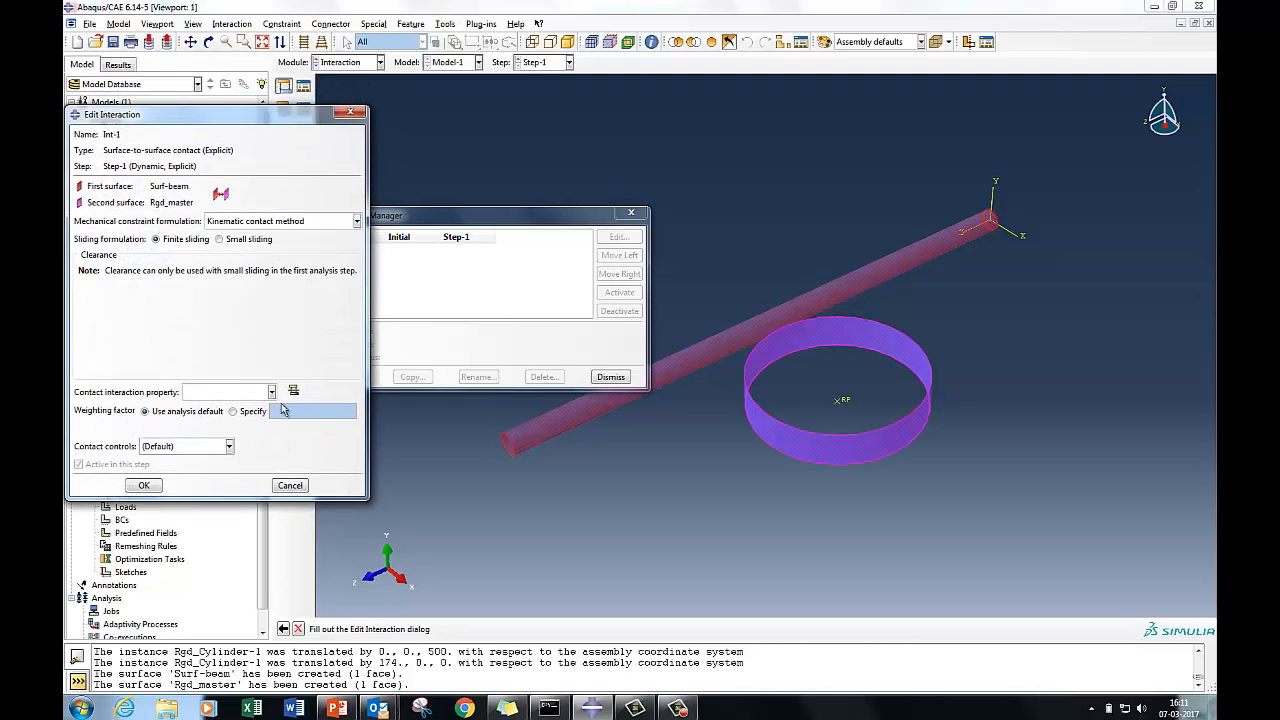
- Create a contact interaction property with tangential behavior using the Penalty friction formulation and a friction coefficient of 0.3
left_click(293, 390)
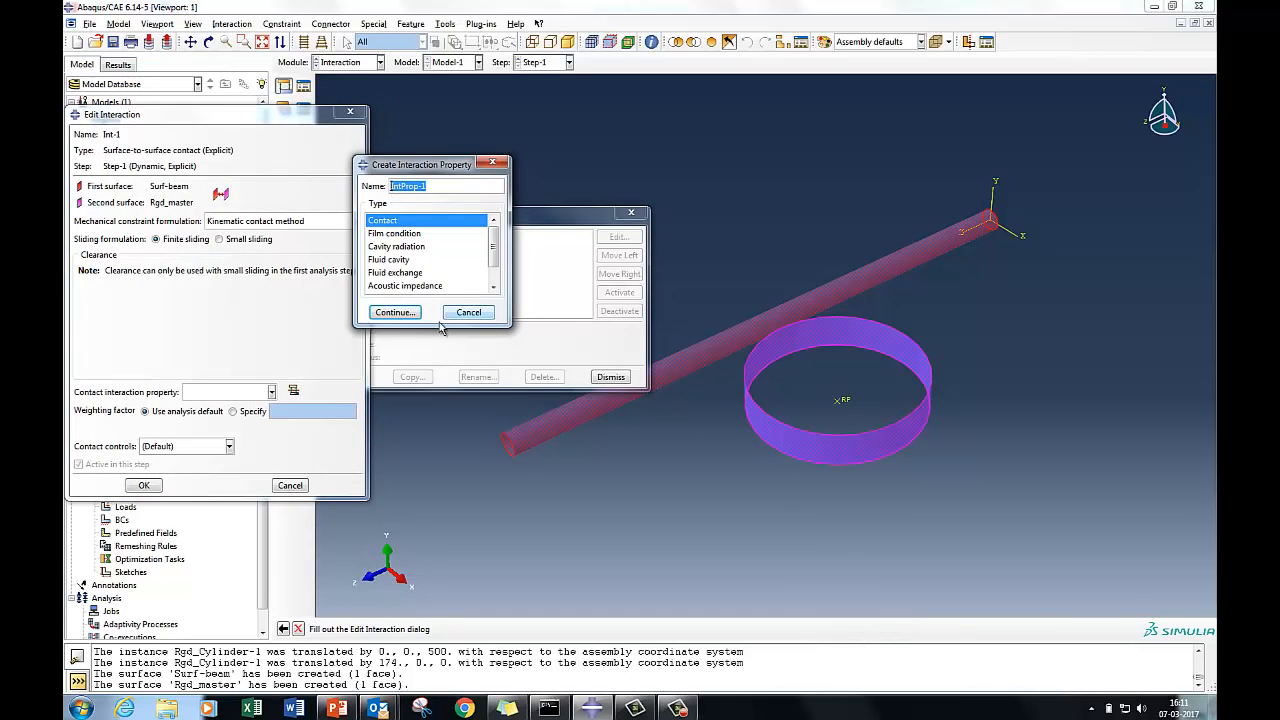
left_click(410, 314)
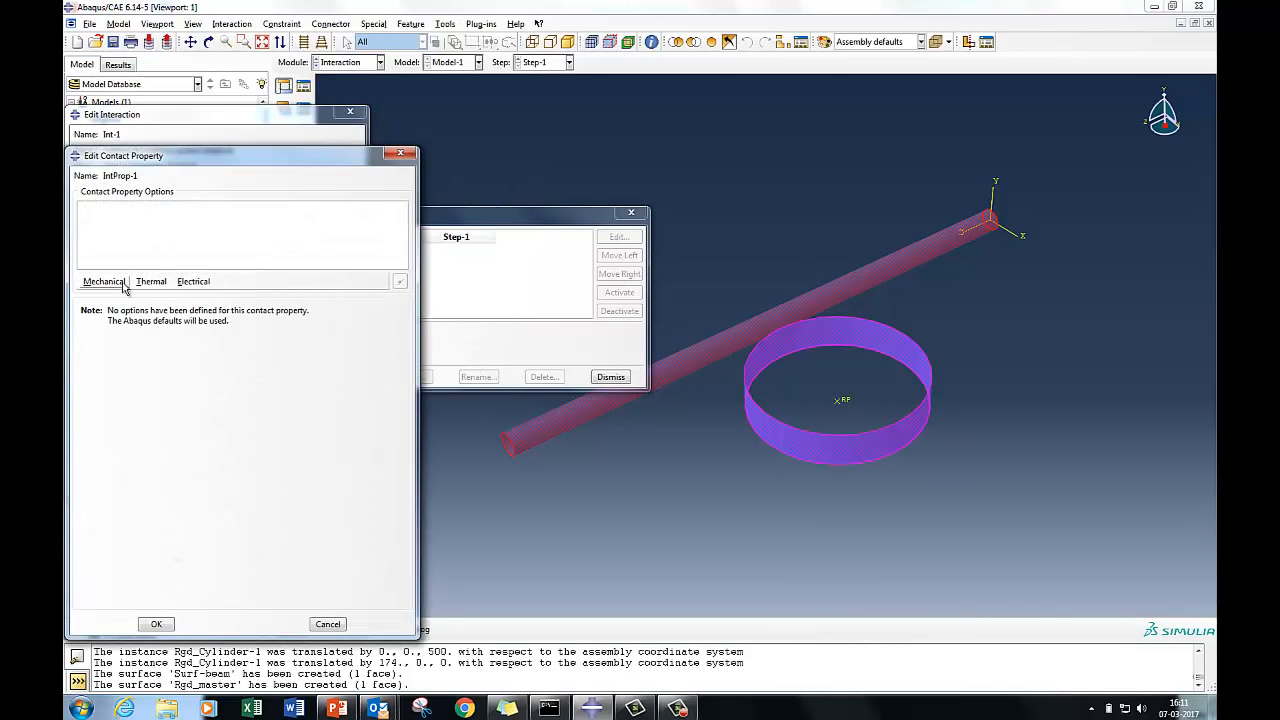
left_click(104, 281)
left_click(116, 298)
left_click(216, 328)
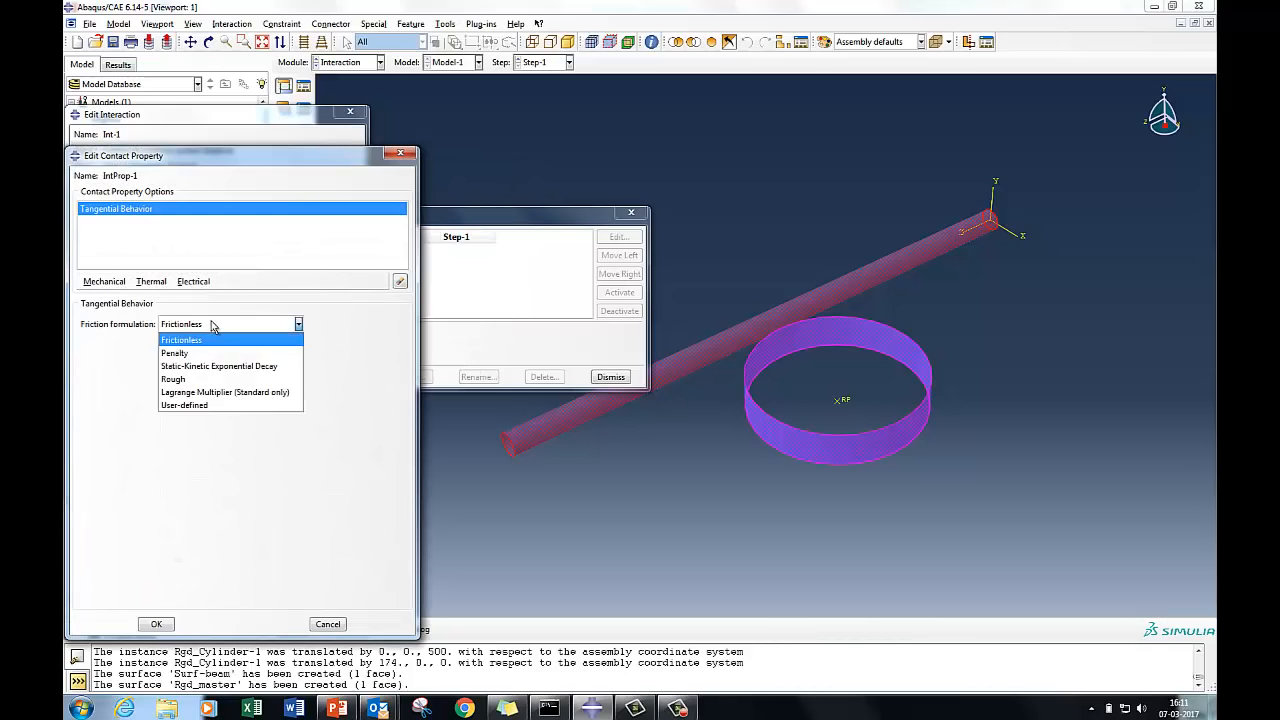
left_click(198, 348)
left_click(110, 468)
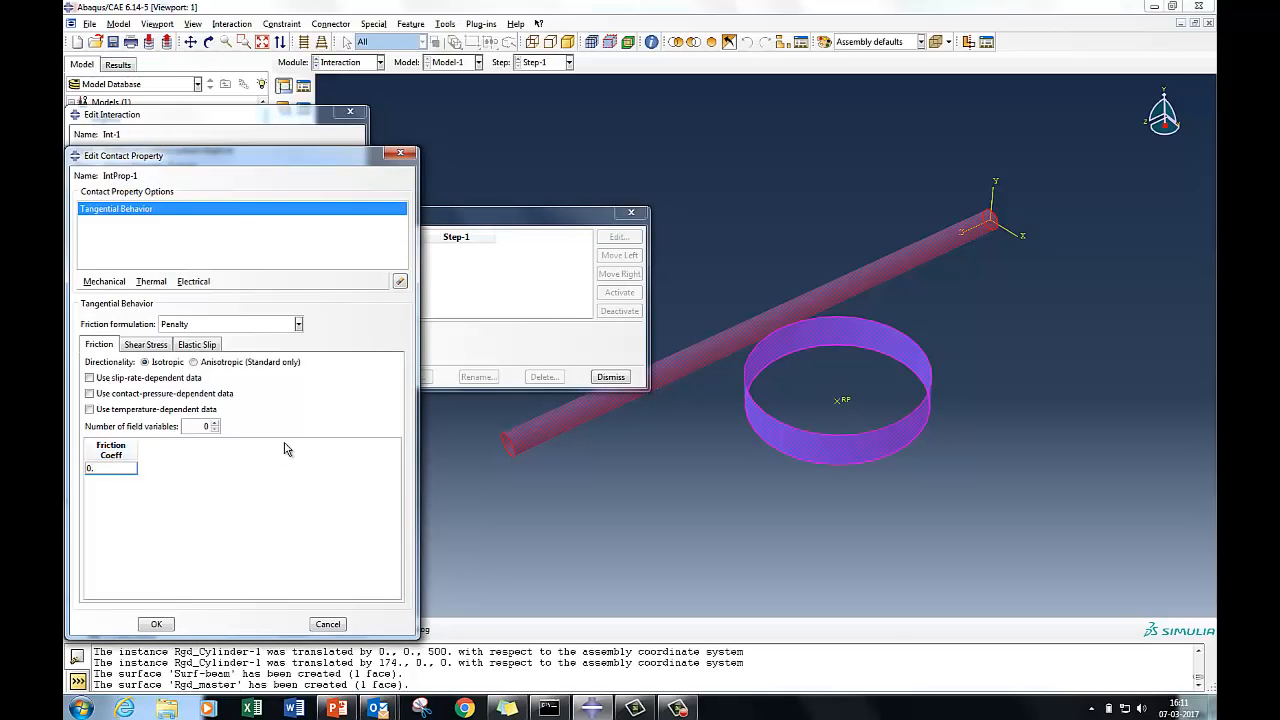
type("0.3")
key("Return")
left_click(155, 624)
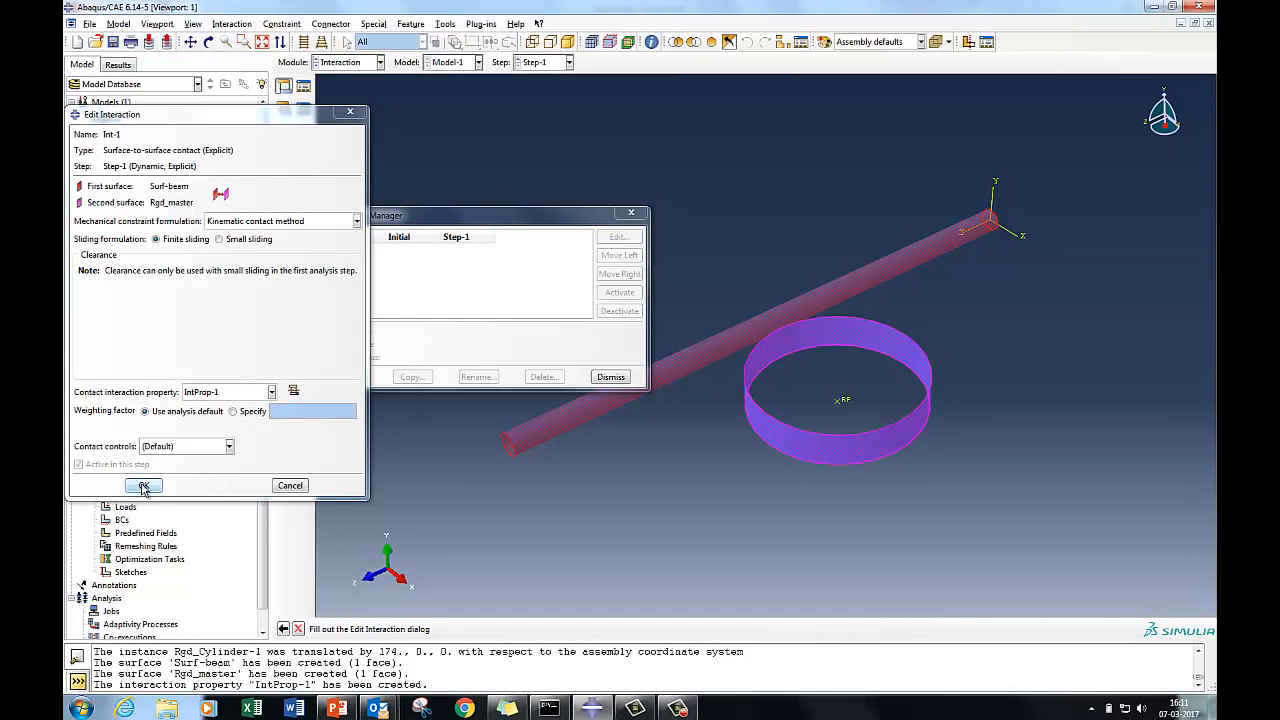
- Accept the surface-to-surface interaction with the new contact property and close the interaction manager
left_click(233, 394)
left_click(233, 392)
left_click(157, 485)
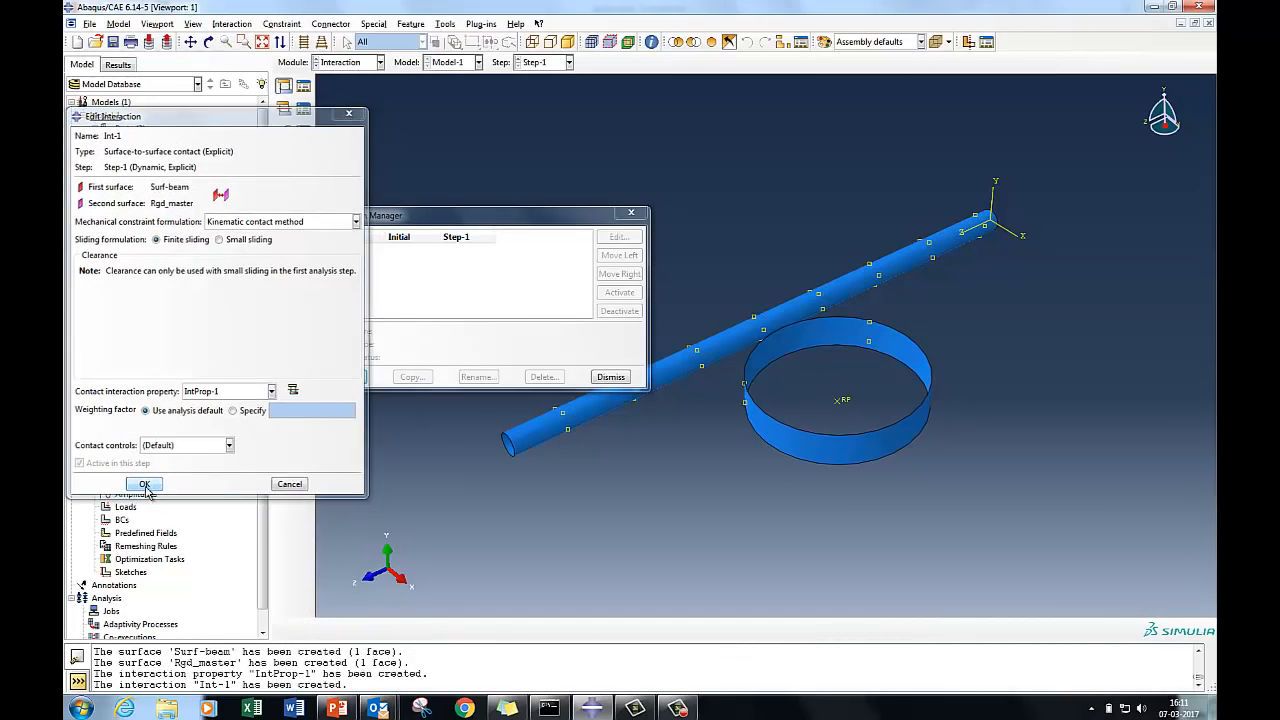
left_click(612, 377)
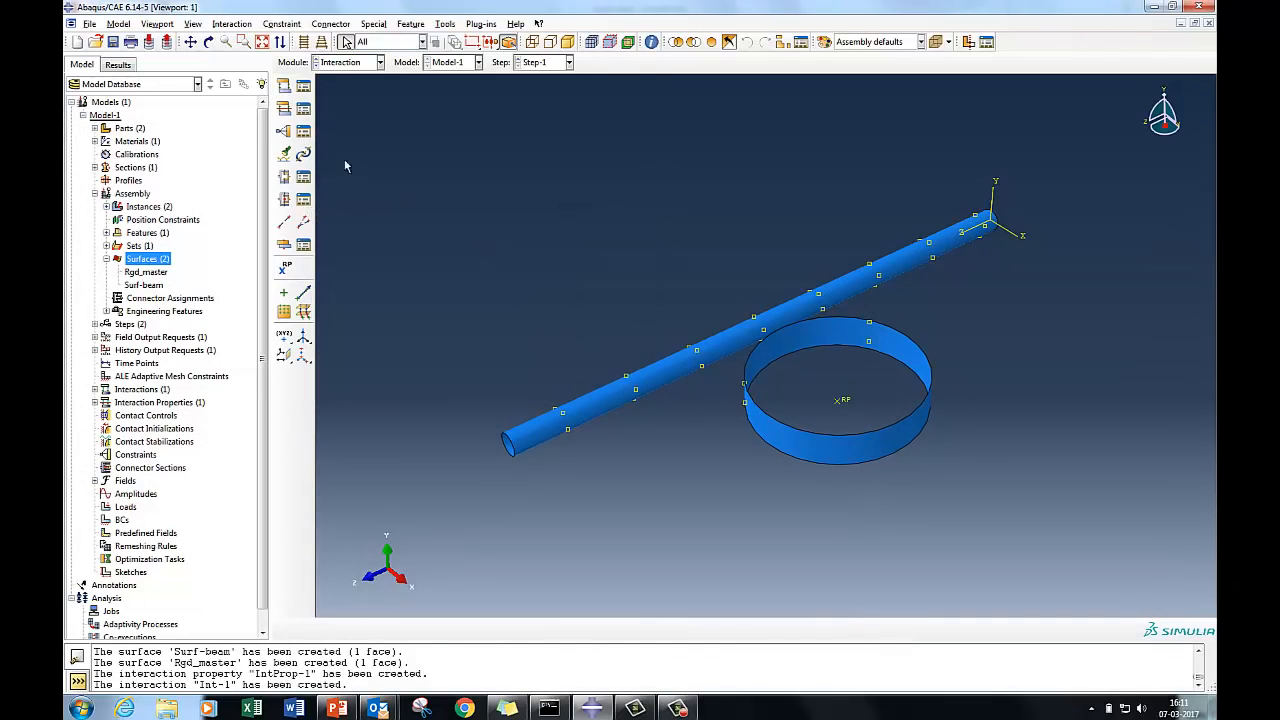
- Switch to the Mesh module and hide the rigid cylinder instance in the assembly
left_click(344, 64)
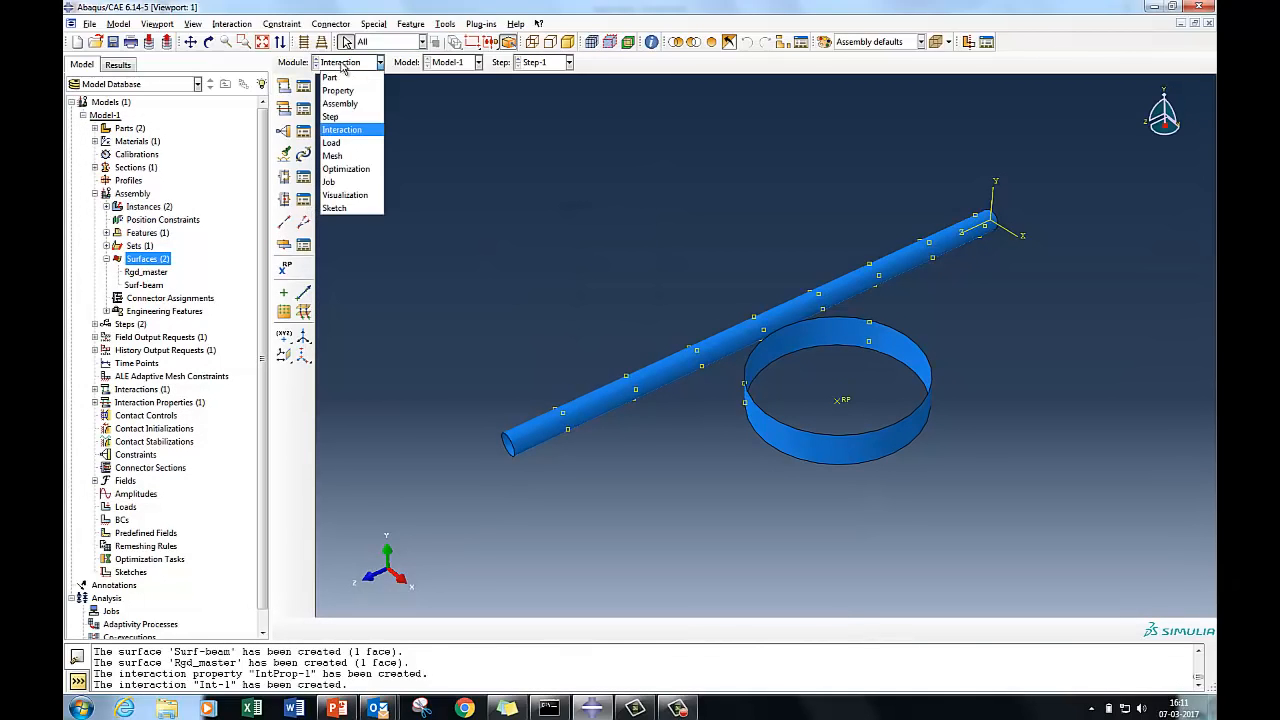
left_click(334, 156)
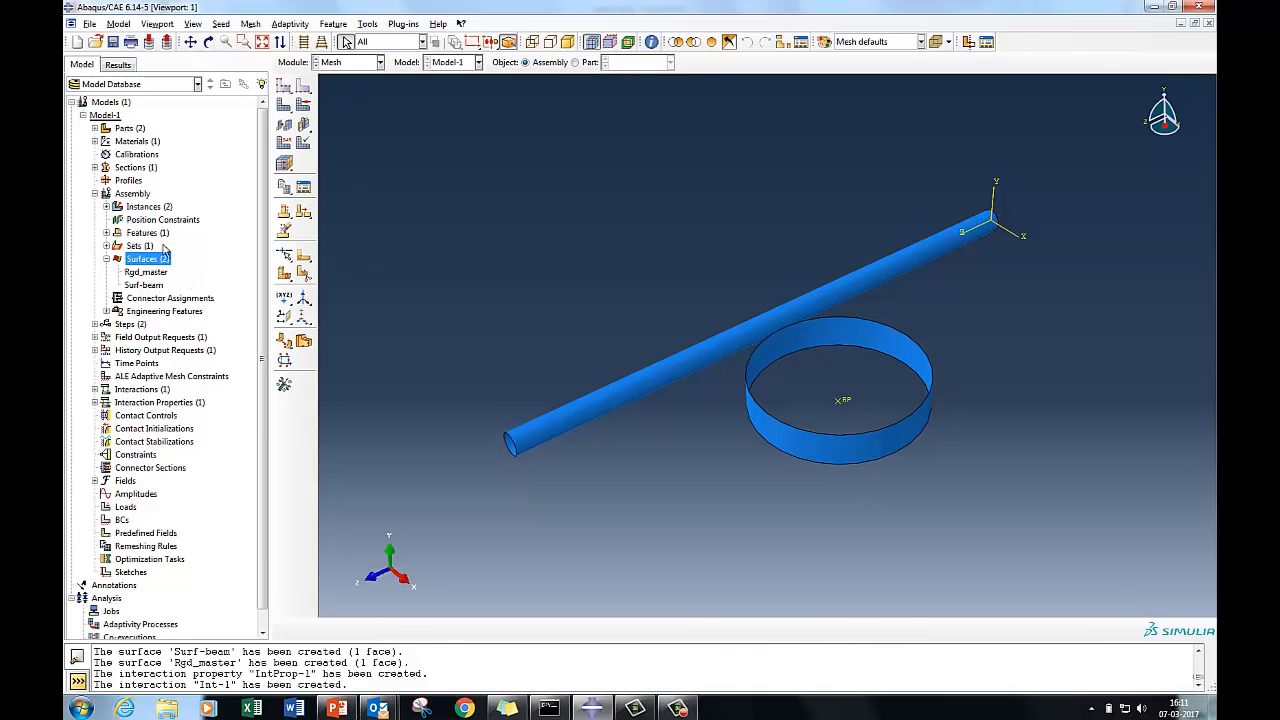
left_click(106, 206)
right_click(165, 235)
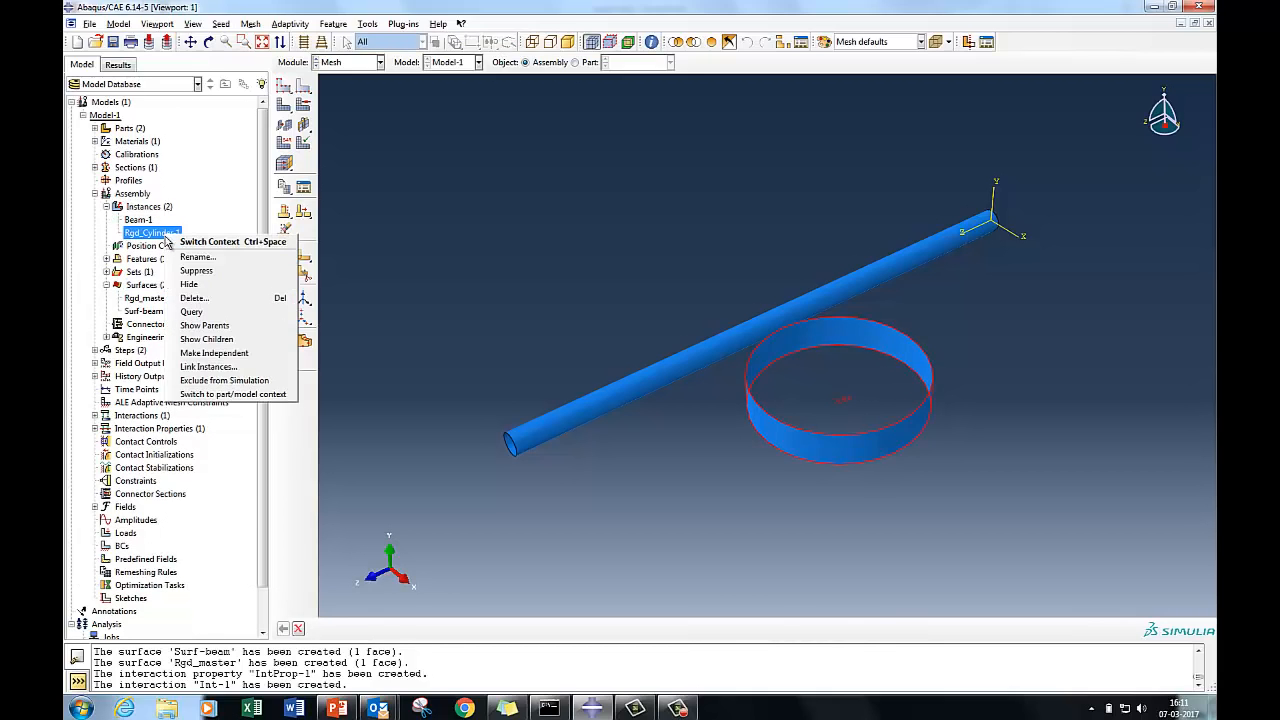
left_click(205, 284)
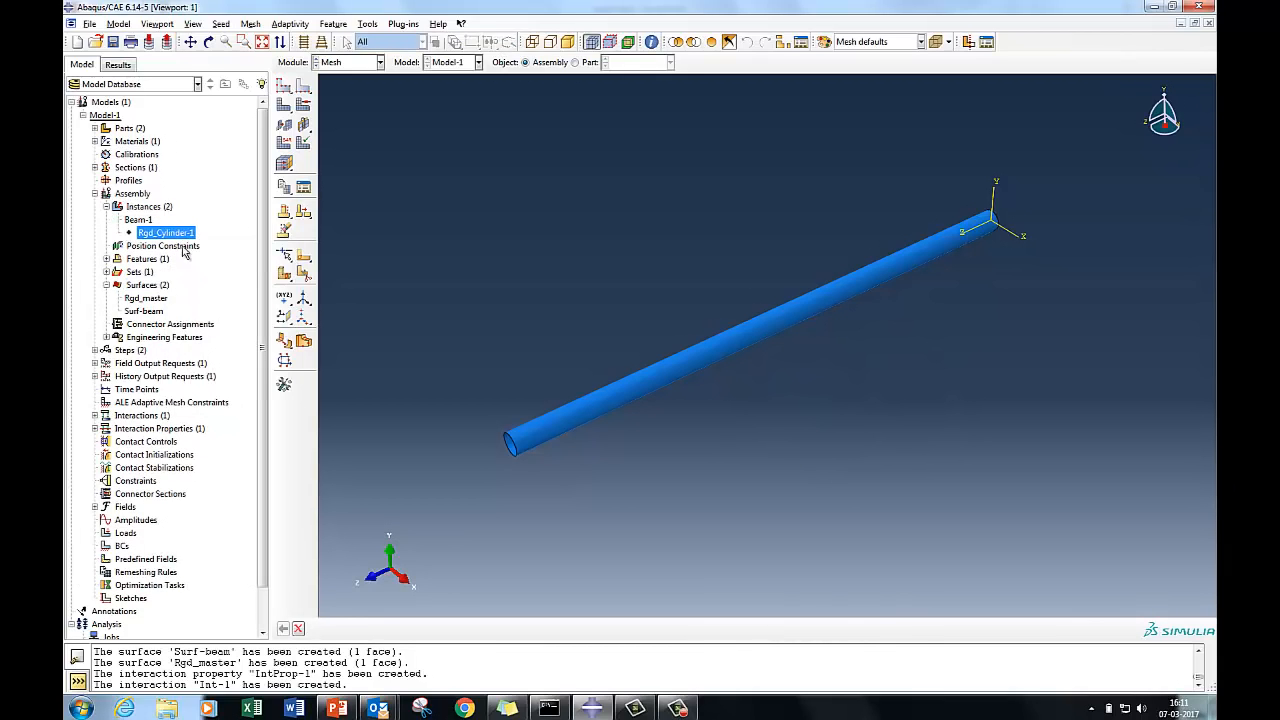
- Try to seed the beam instance at assembly level
left_click(222, 24)
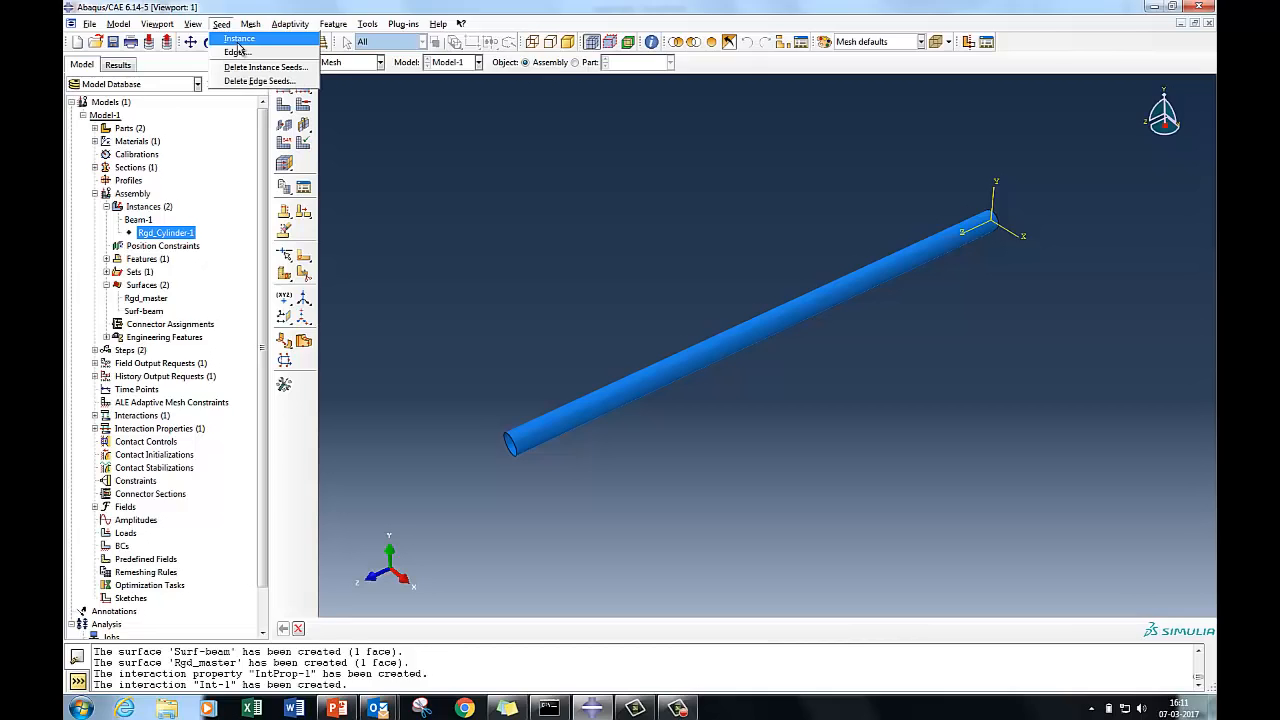
left_click(239, 39)
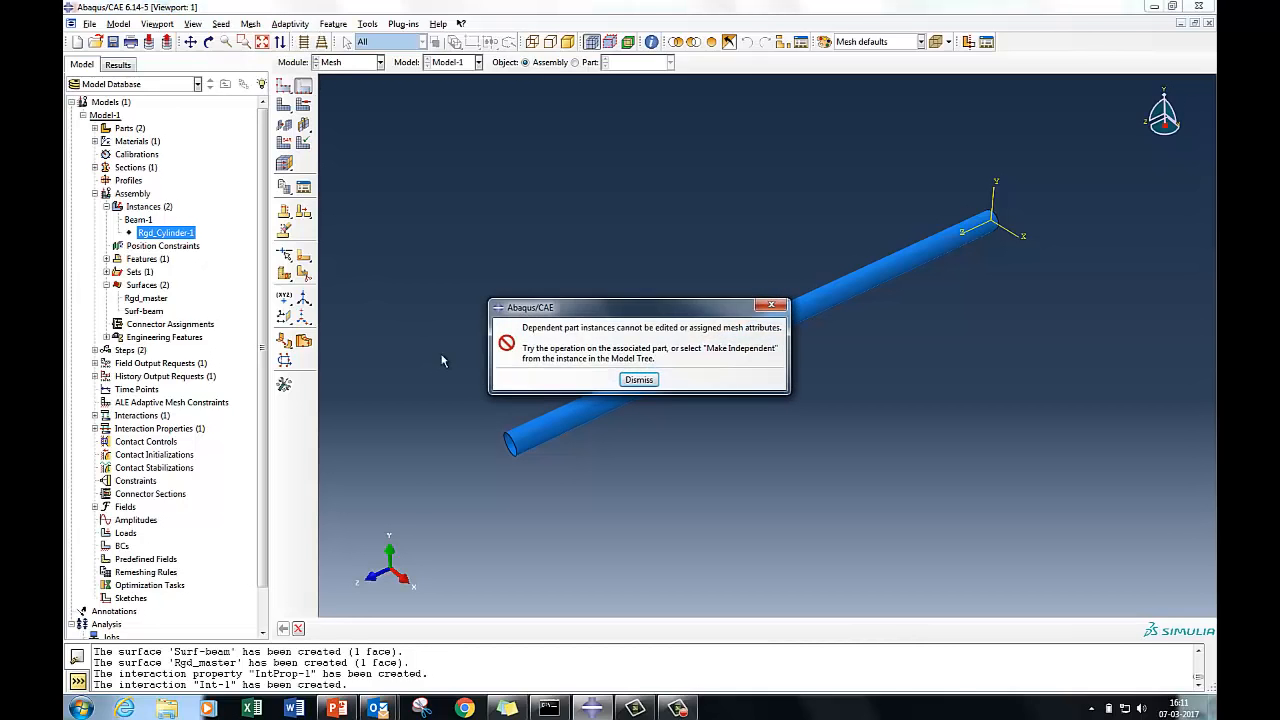
left_click(639, 380)
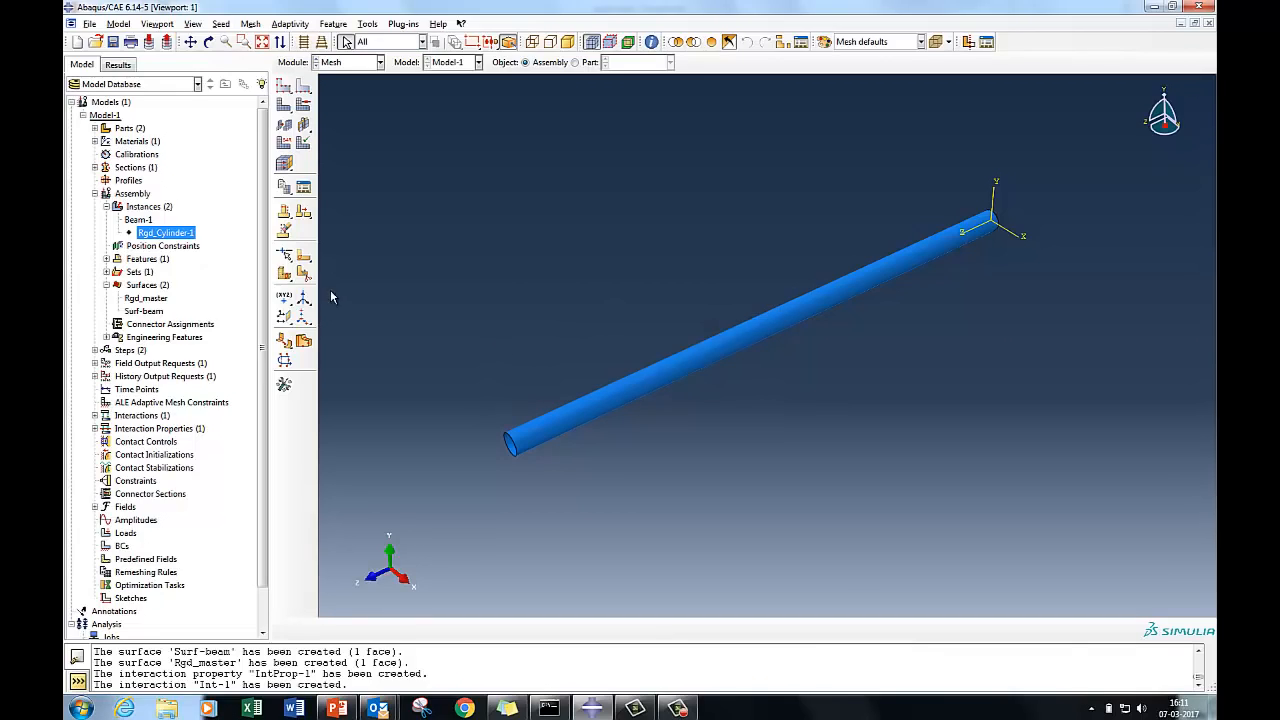
- Make the Beam-1 instance independent in the assembly
right_click(136, 222)
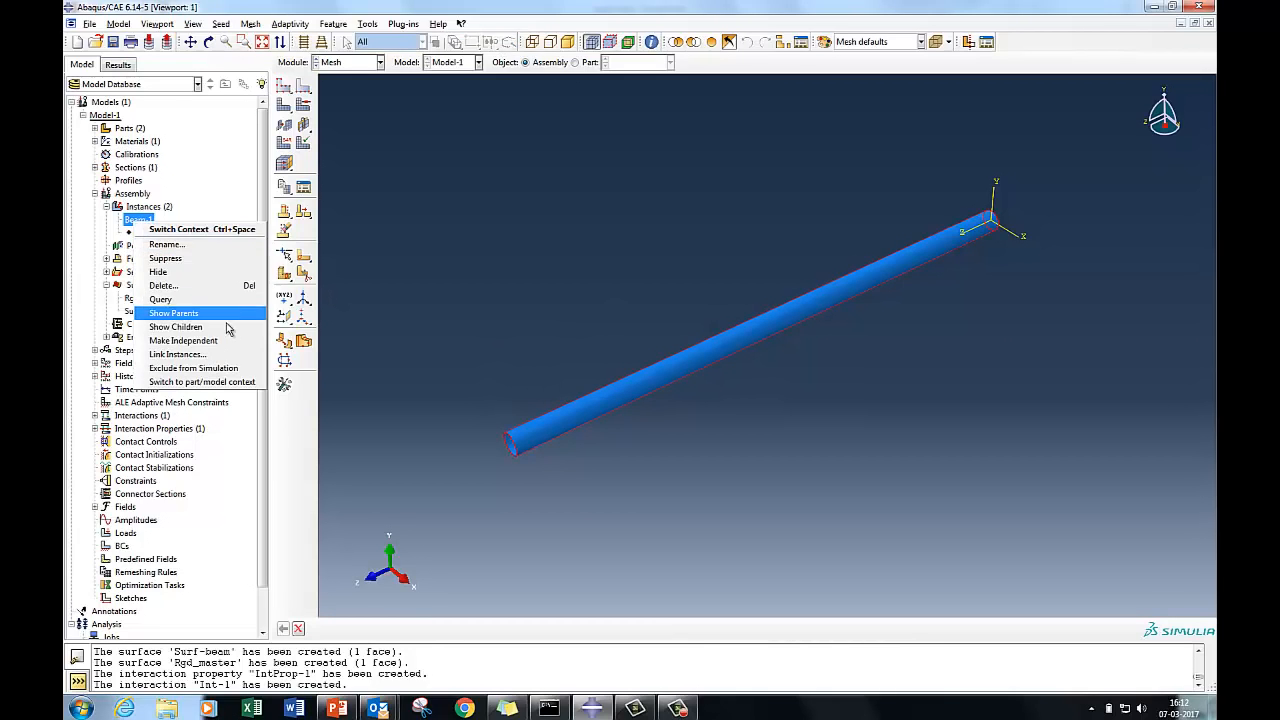
left_click(205, 344)
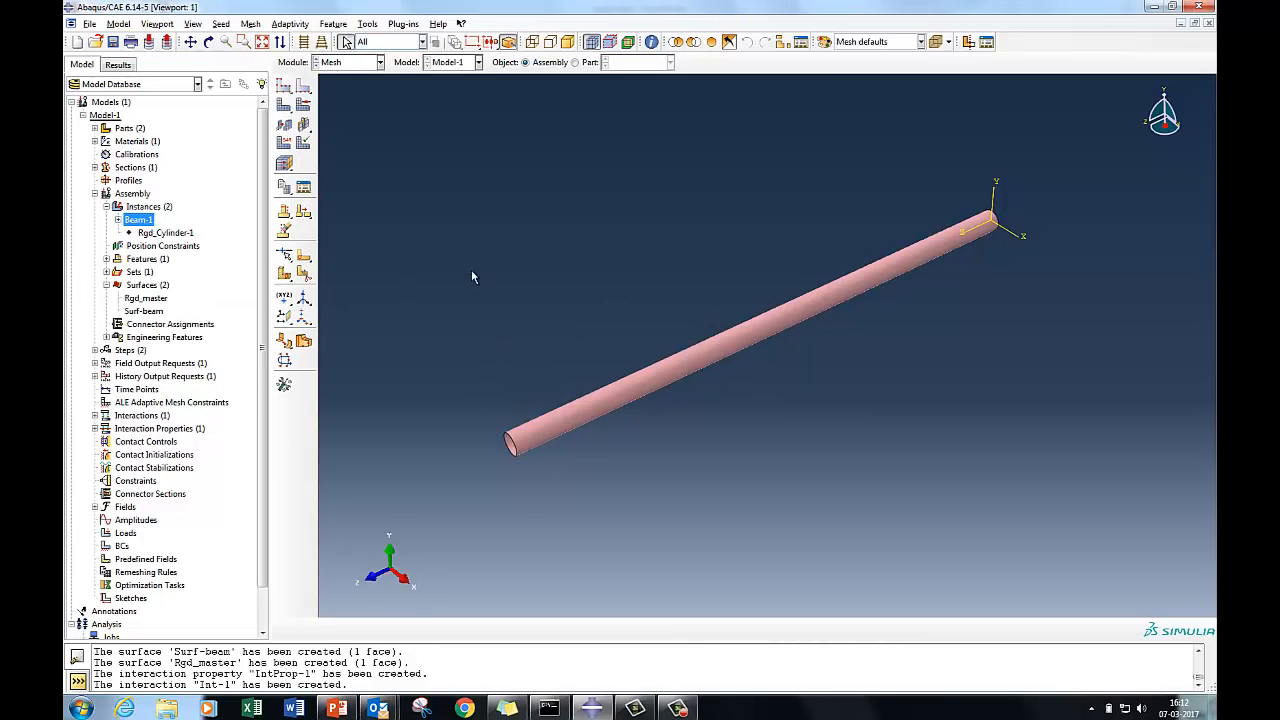
left_click(221, 23)
left_click(240, 53)
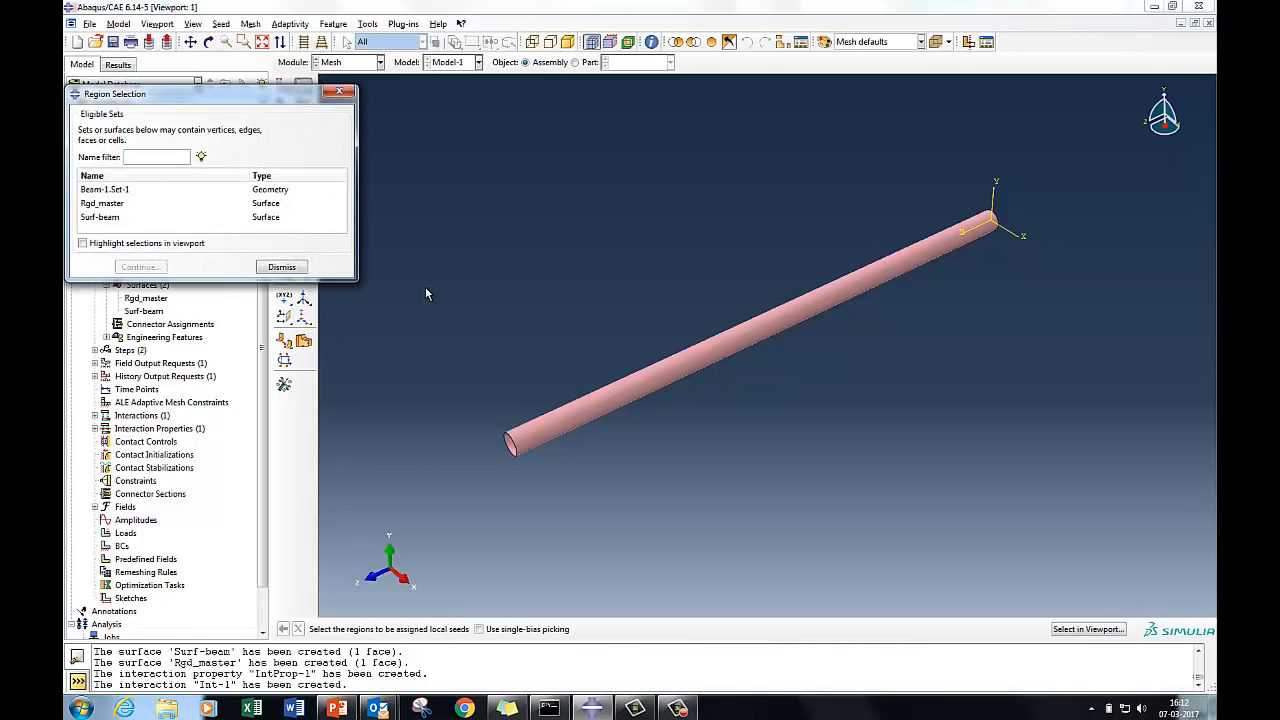
left_click(281, 267)
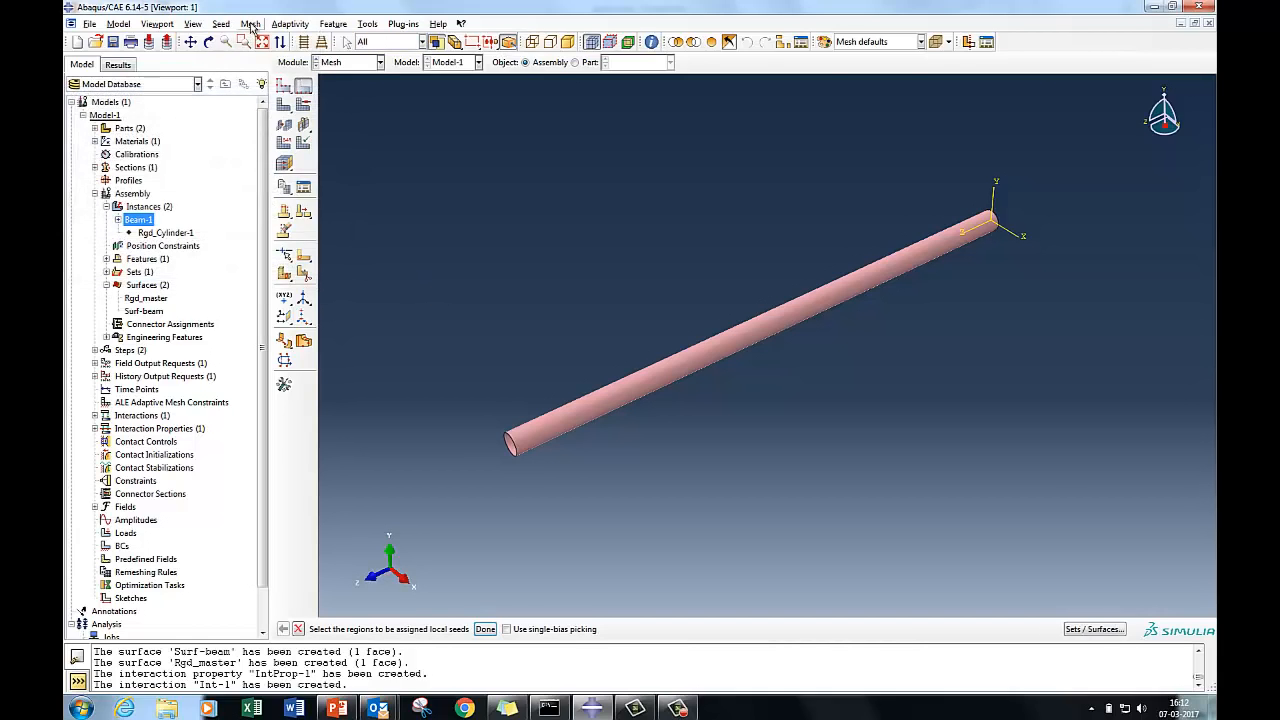
- Assign mesh controls to the whole beam: quad-dominated elements, free technique, and advancing front algorithm with mapped meshing where appropriate
left_click(250, 23)
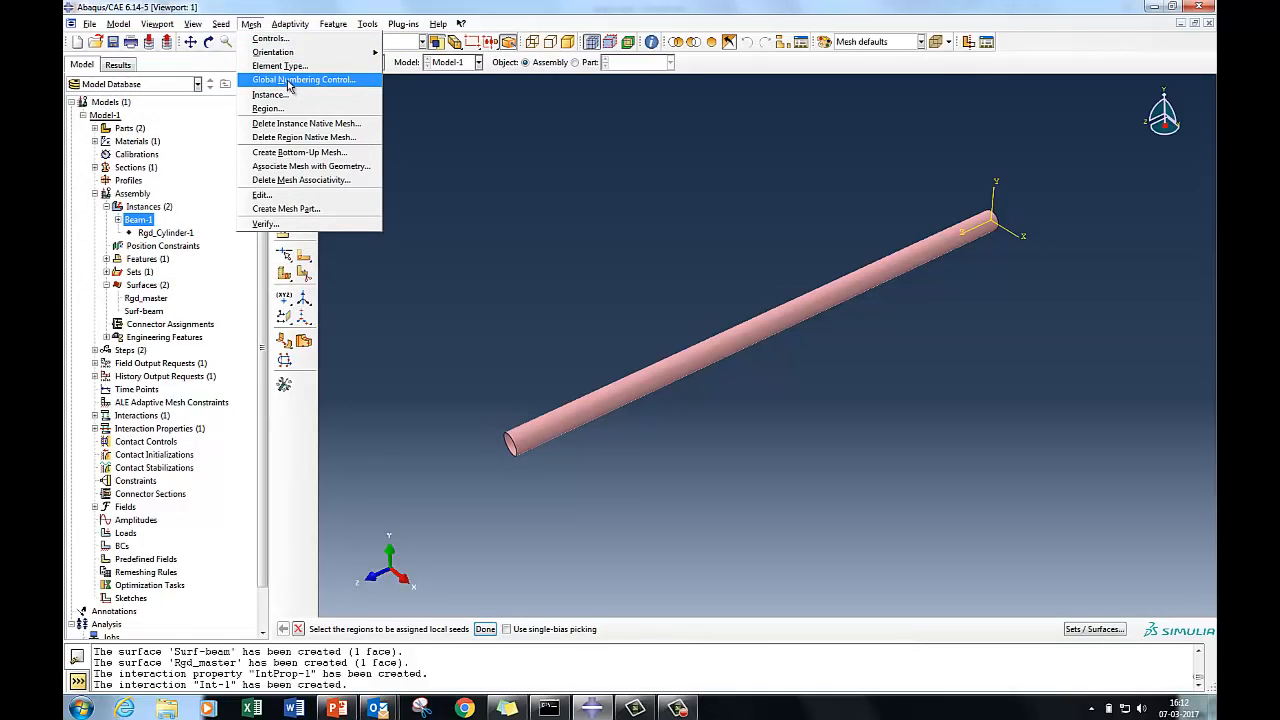
left_click(270, 38)
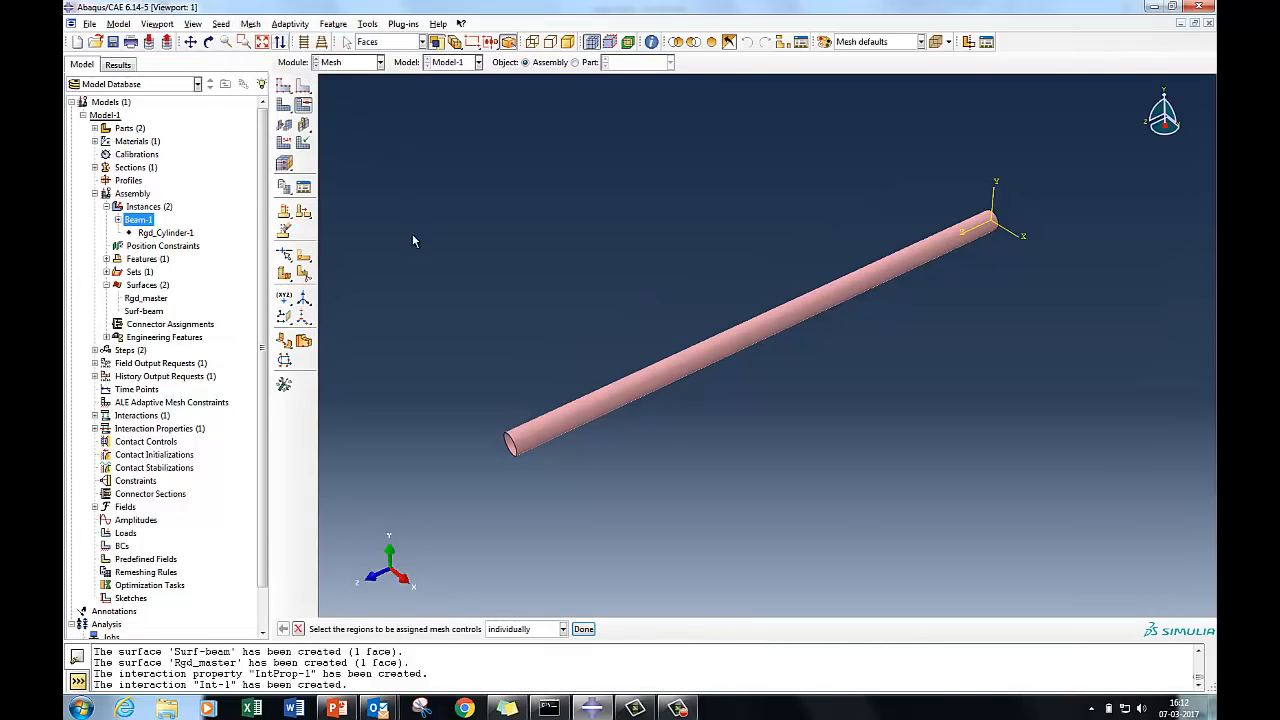
left_click_drag(492, 219, 841, 508)
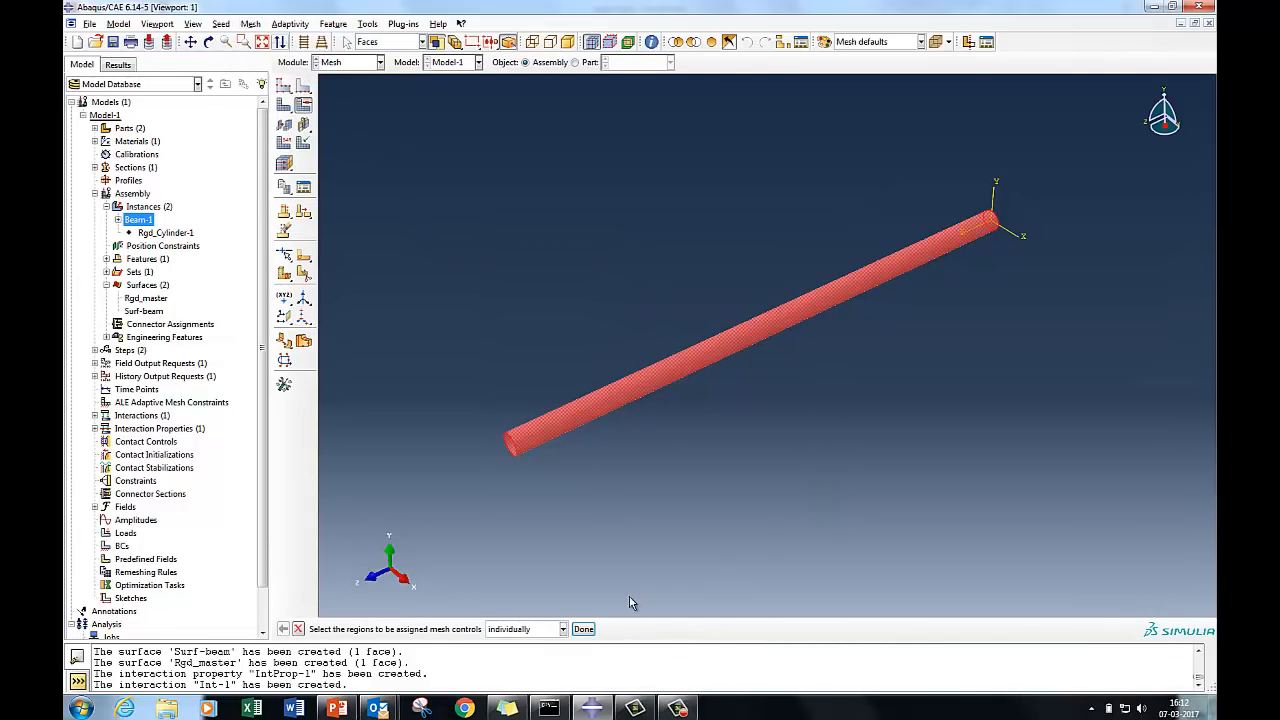
left_click(583, 629)
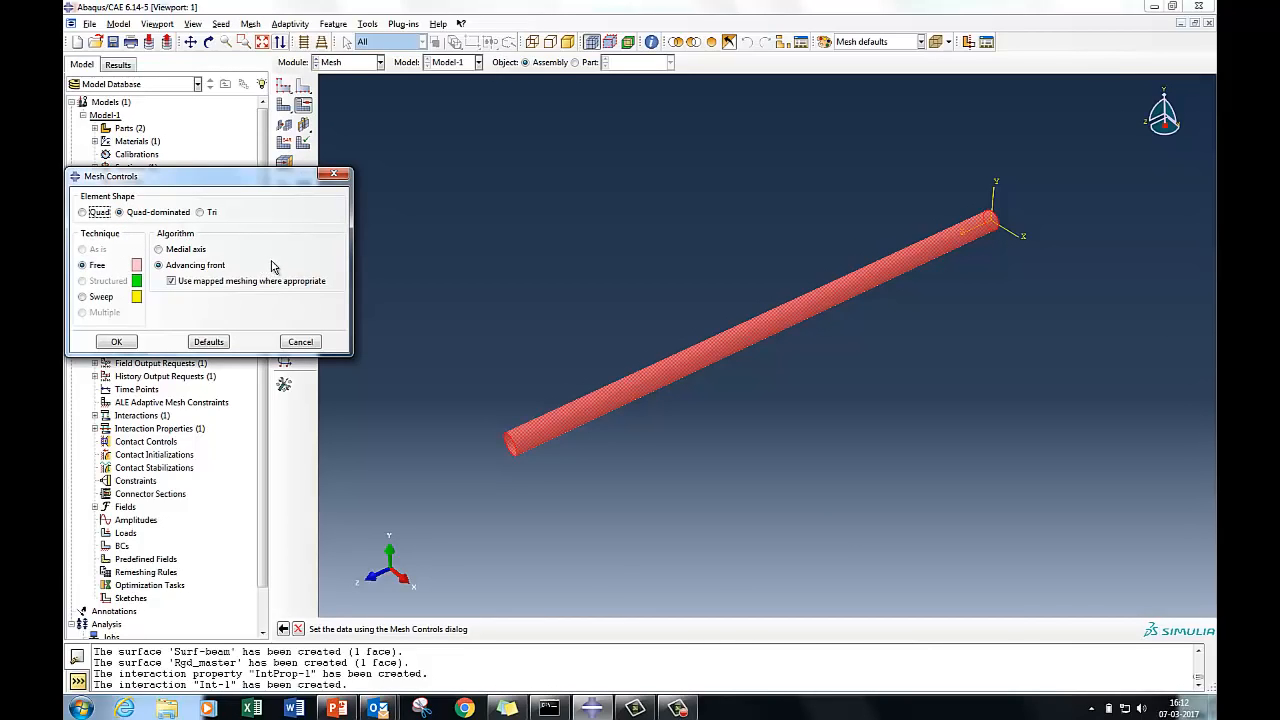
left_click(118, 343)
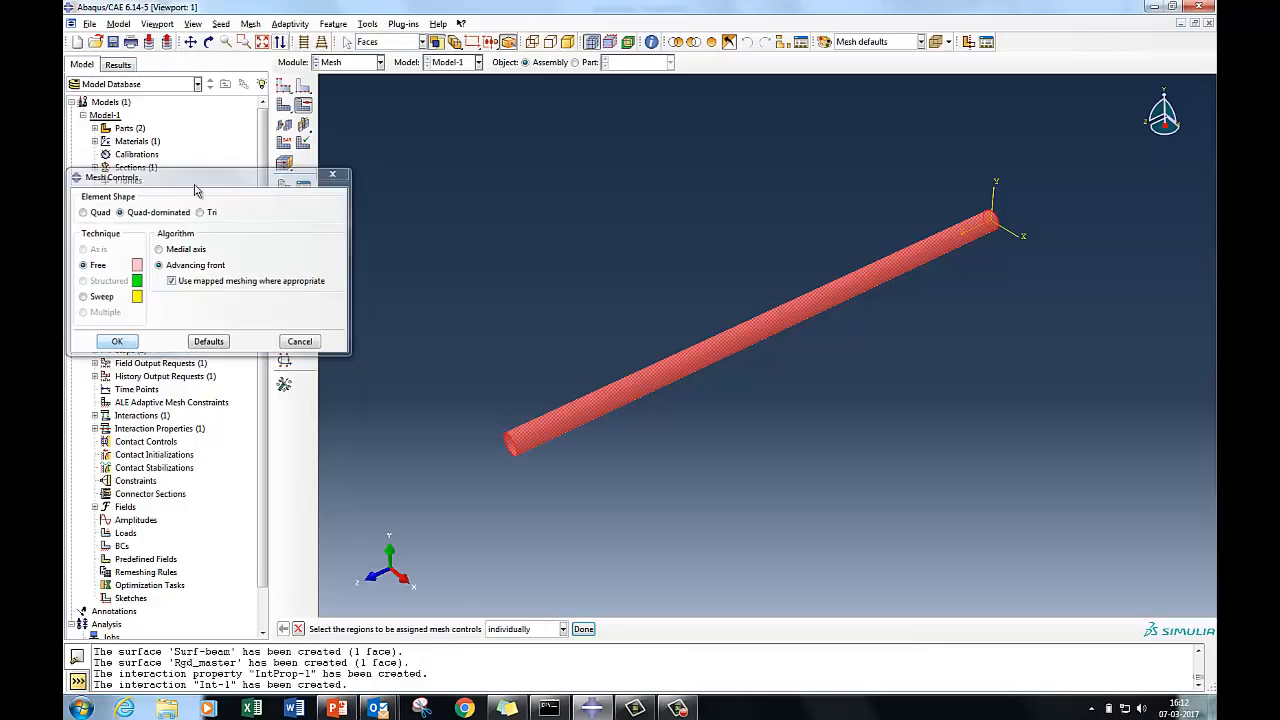
- Seed all the beam's edges by size with an approximate element size of 5 and curvature control at a 0.1 deviation factor
left_click(250, 24)
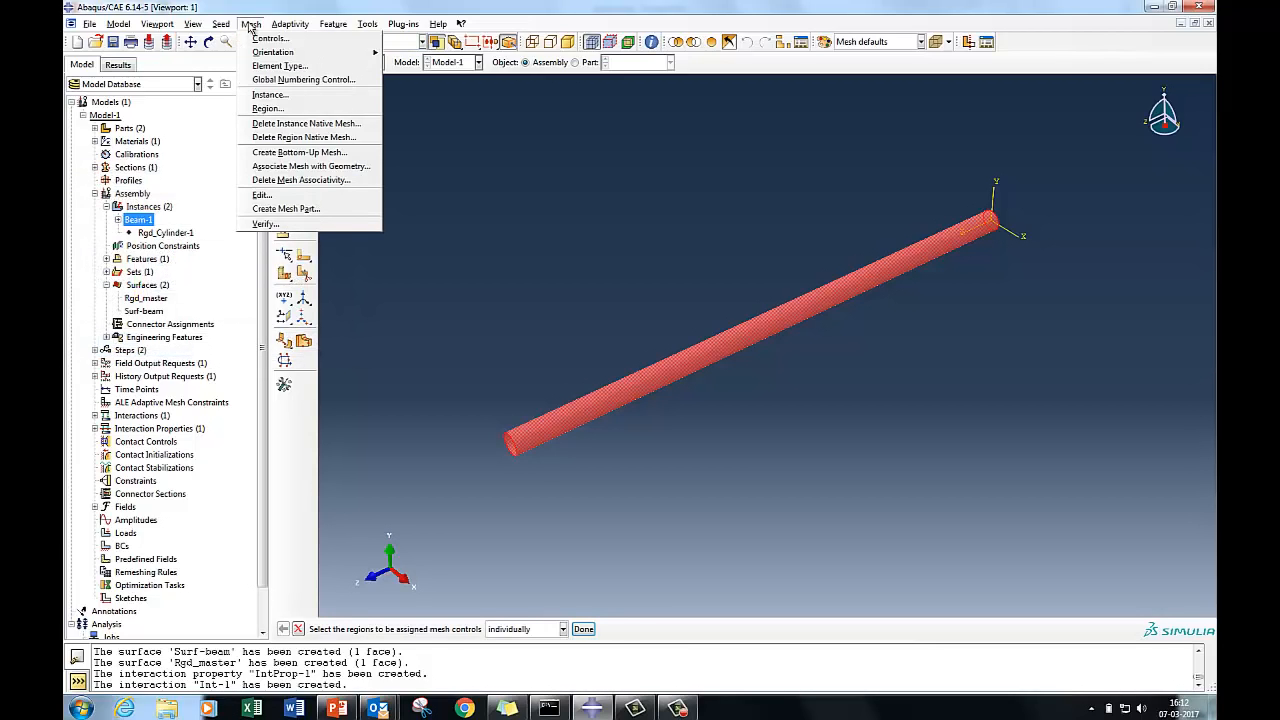
mouse_move(221, 24)
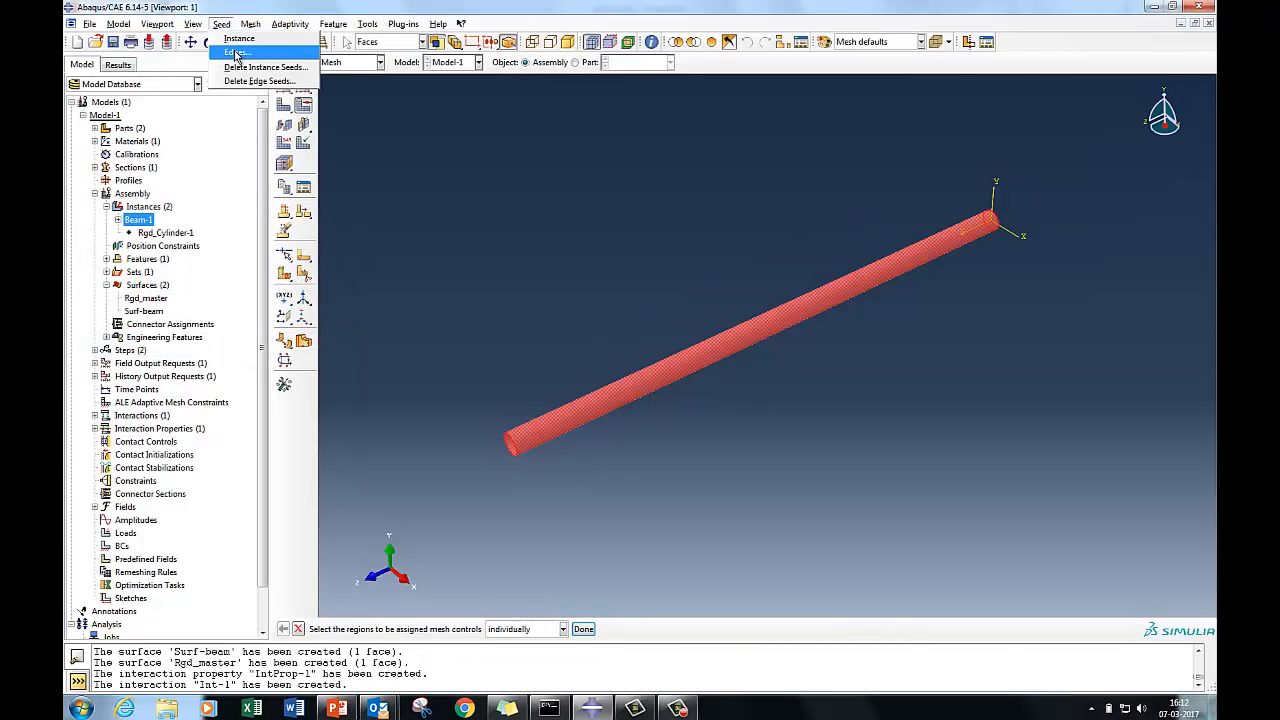
left_click(237, 53)
left_click_drag(503, 209, 808, 468)
left_click(485, 629)
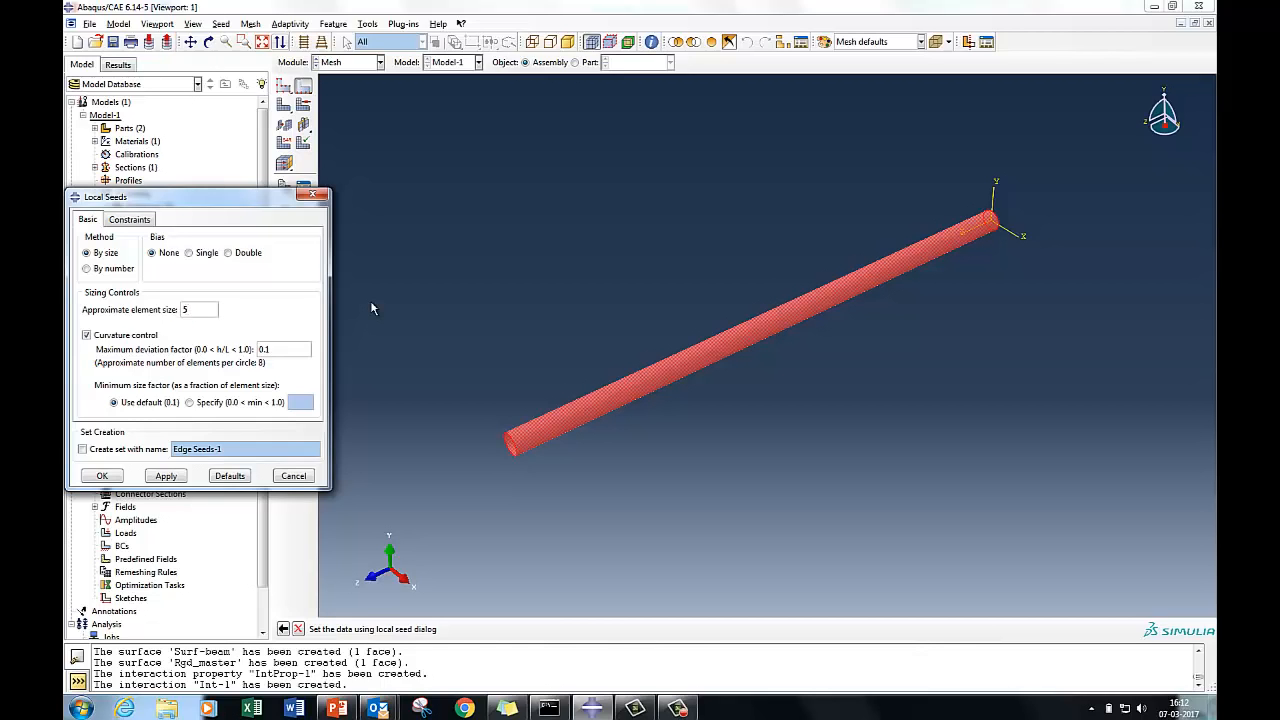
left_click(102, 476)
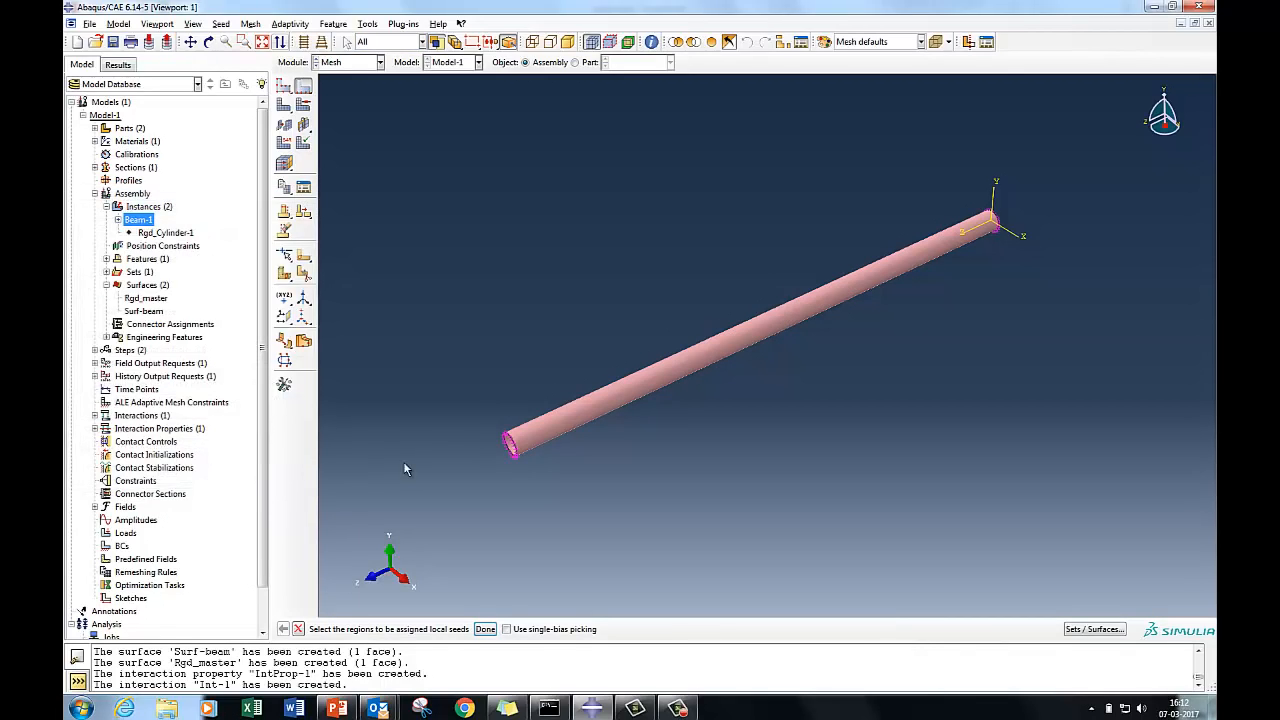
left_click(485, 629)
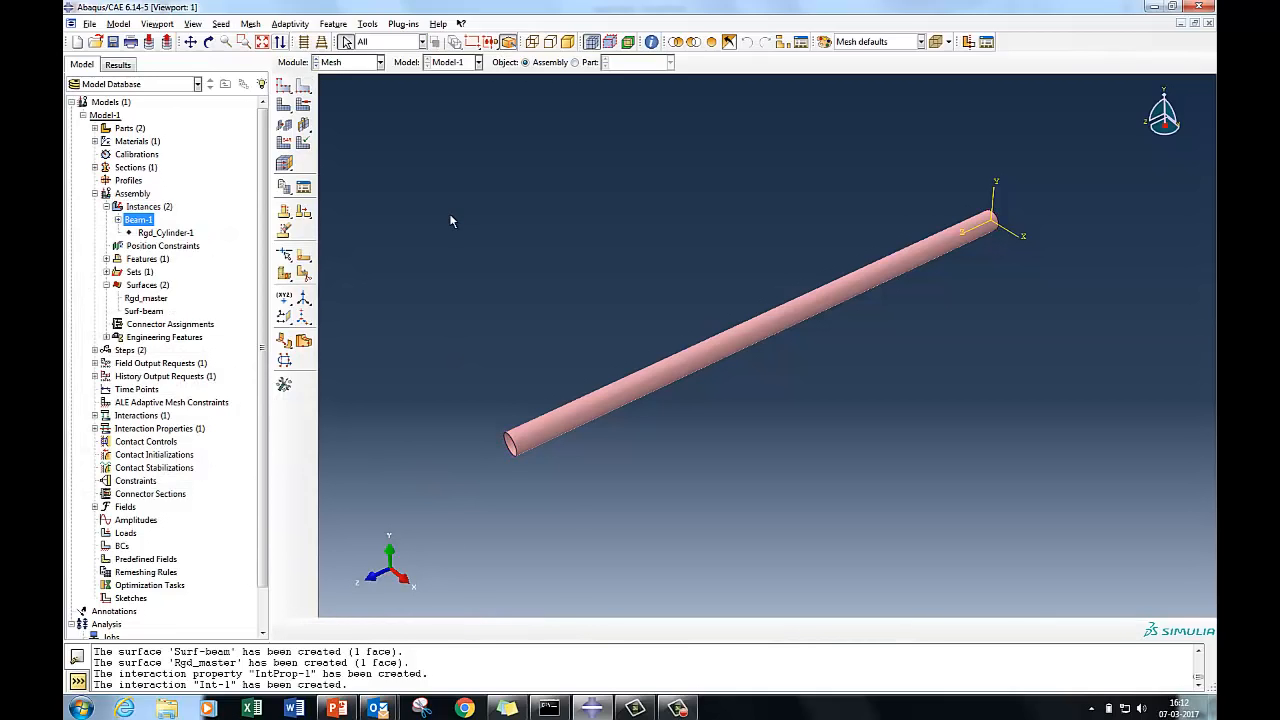
- Generate the mesh on the beam instance
left_click(284, 106)
left_click_drag(577, 302, 743, 449)
left_click(468, 628)
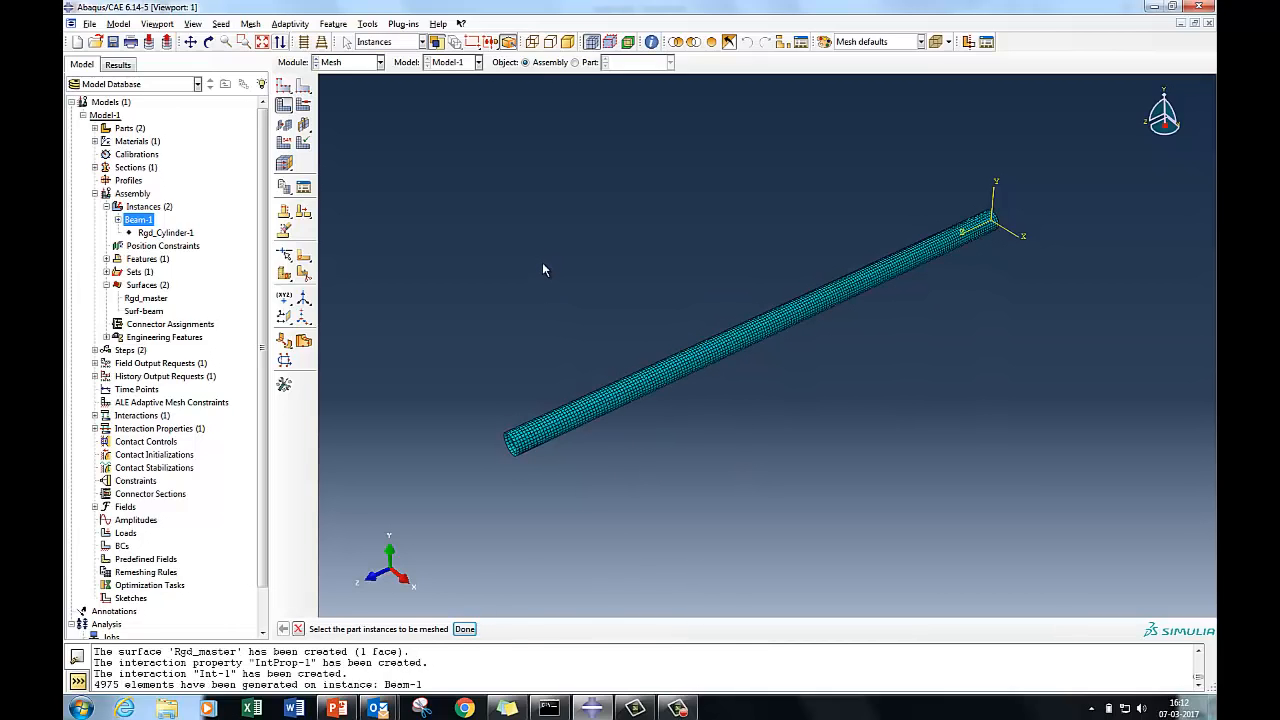
left_click(366, 62)
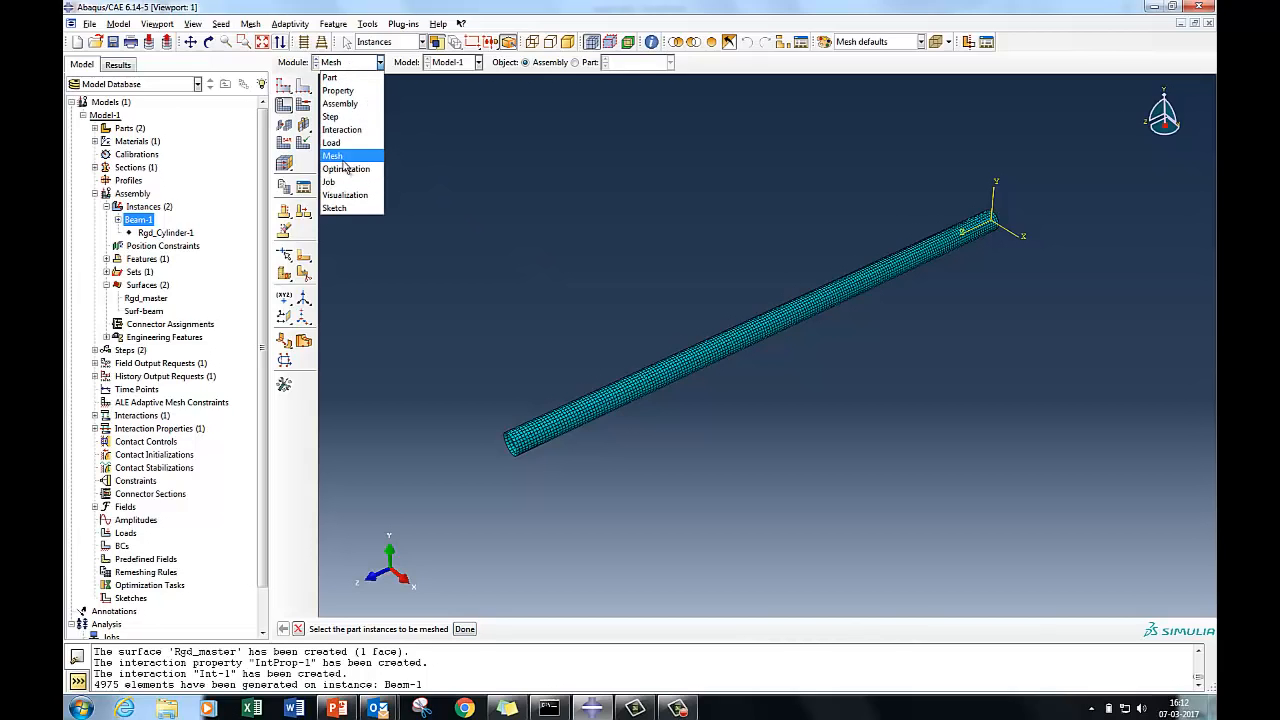
left_click(335, 142)
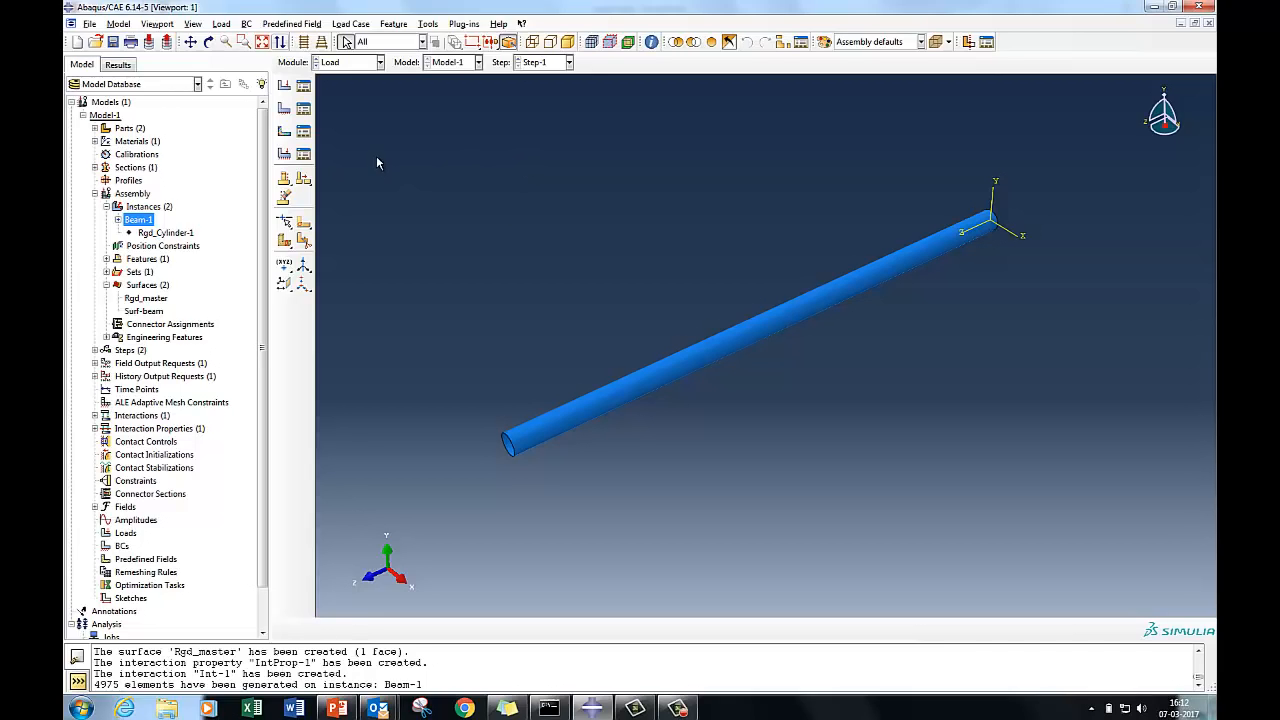
left_click(304, 88)
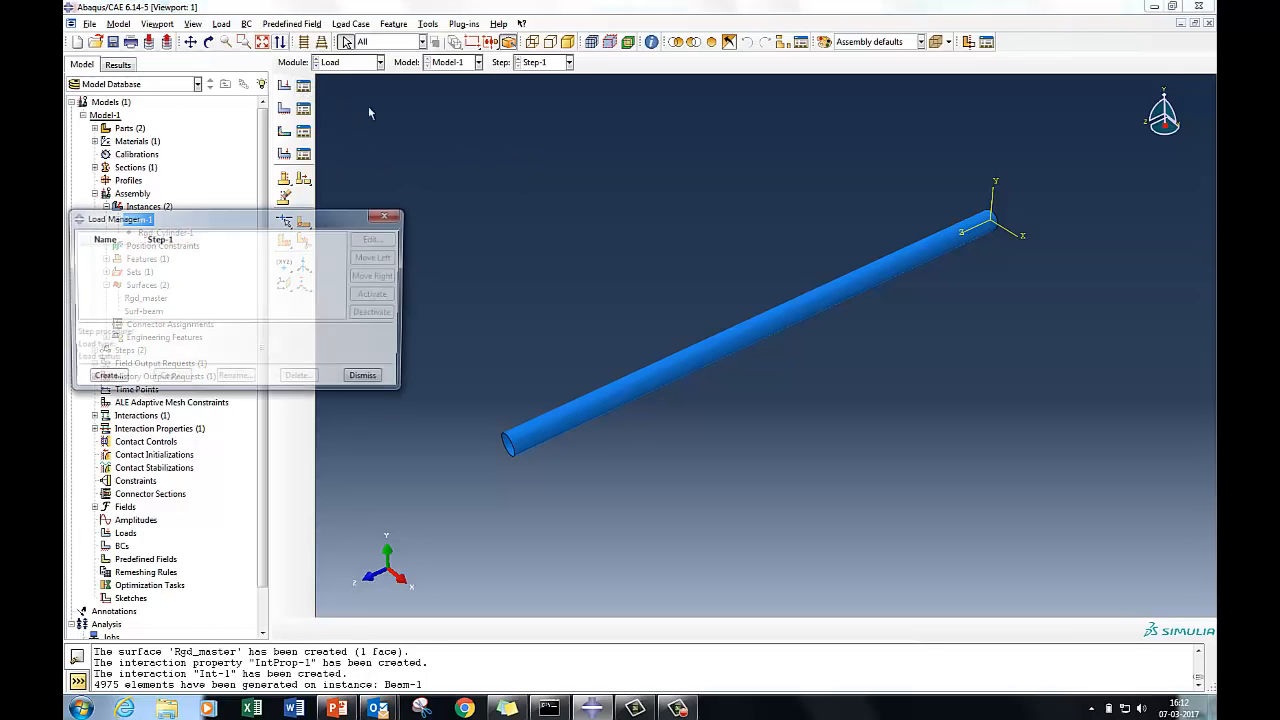
left_click(367, 379)
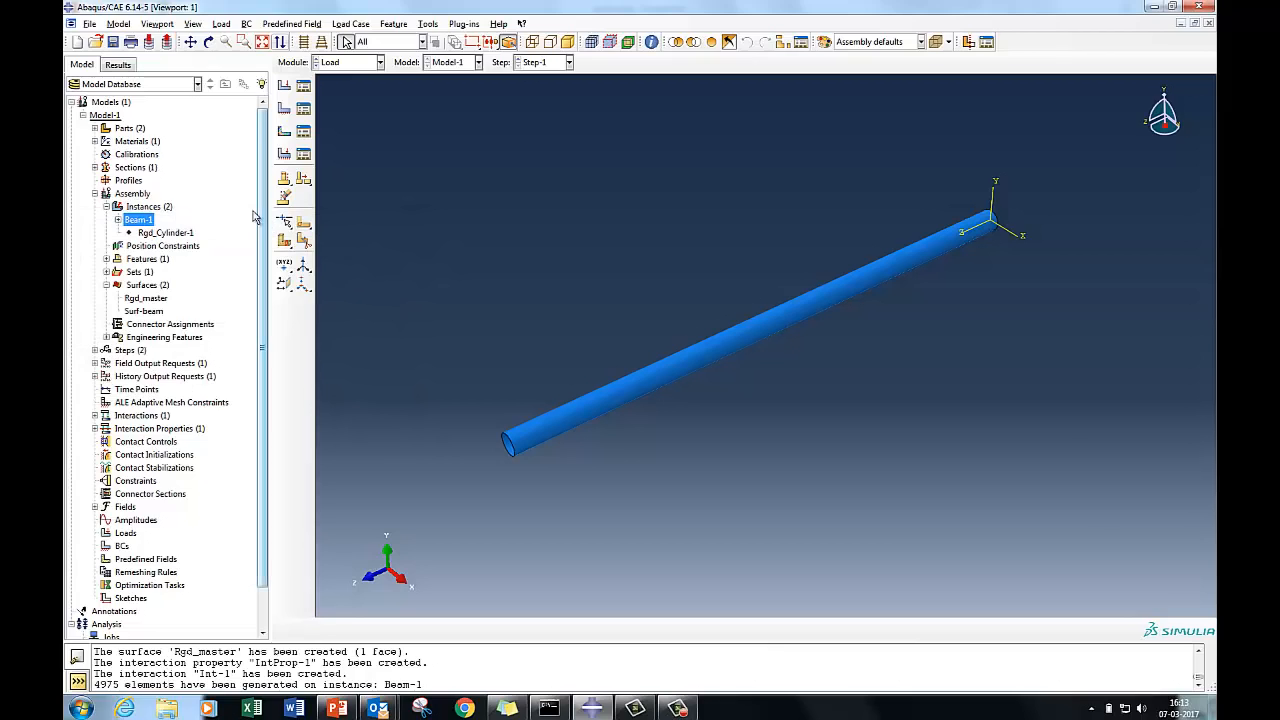
left_click(340, 63)
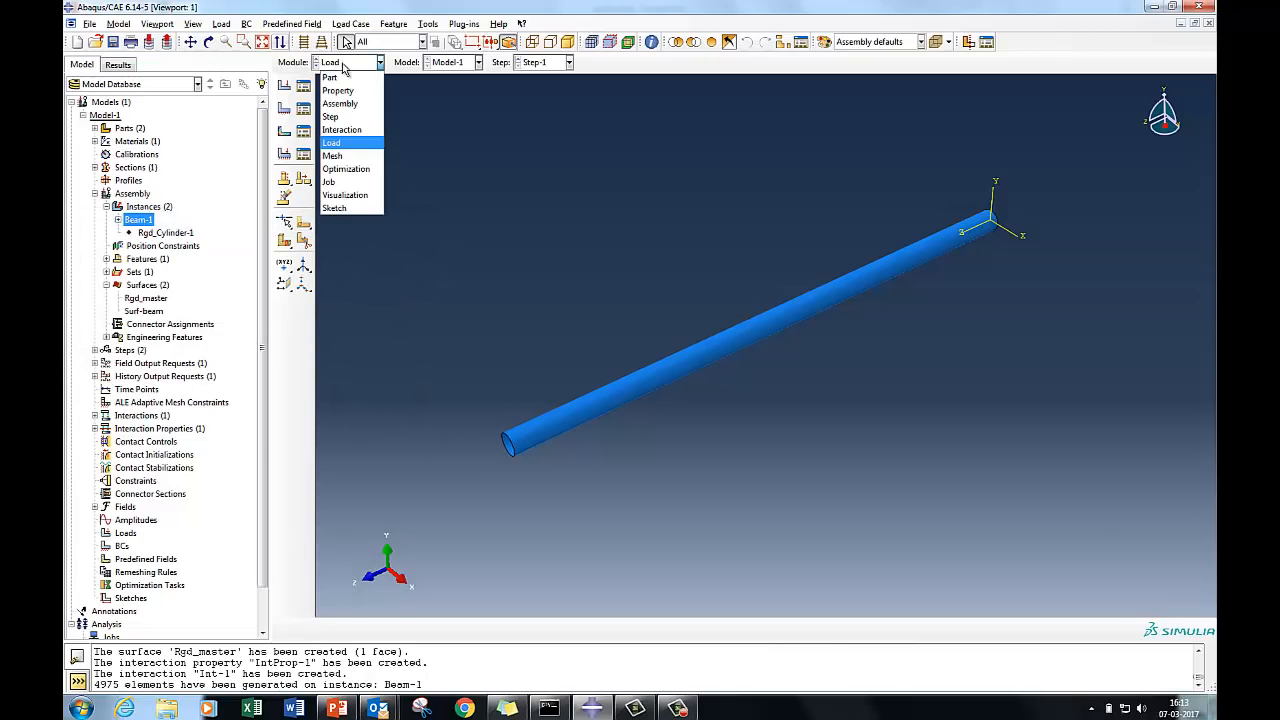
left_click(345, 155)
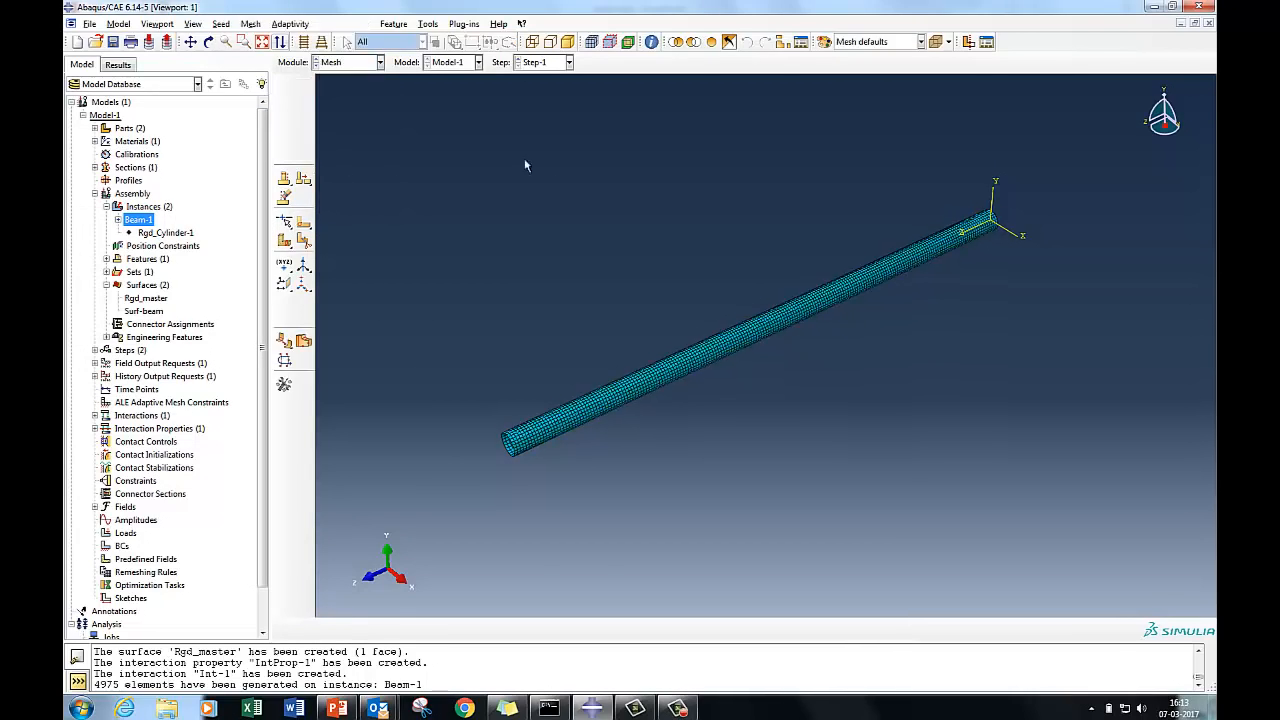
- Display the standard view controls and orient the meshed beam side-on in the Y-Z plane
left_click(193, 24)
mouse_move(255, 202)
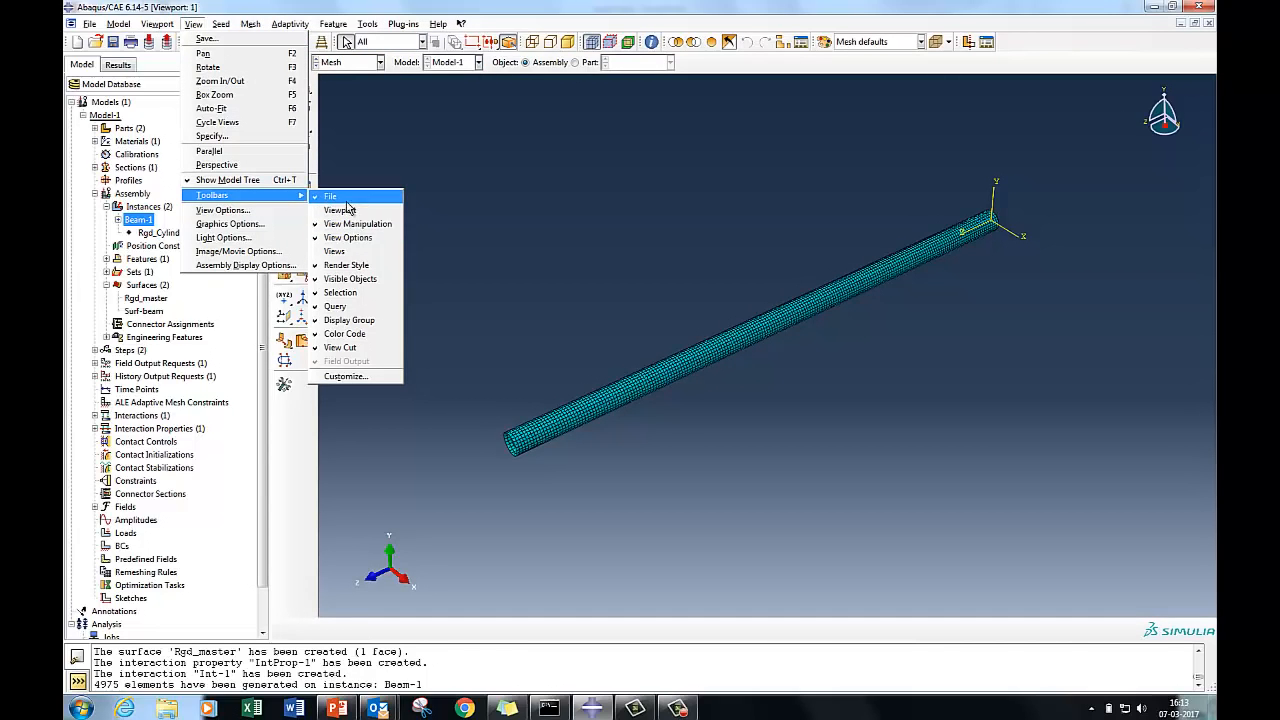
left_click(355, 251)
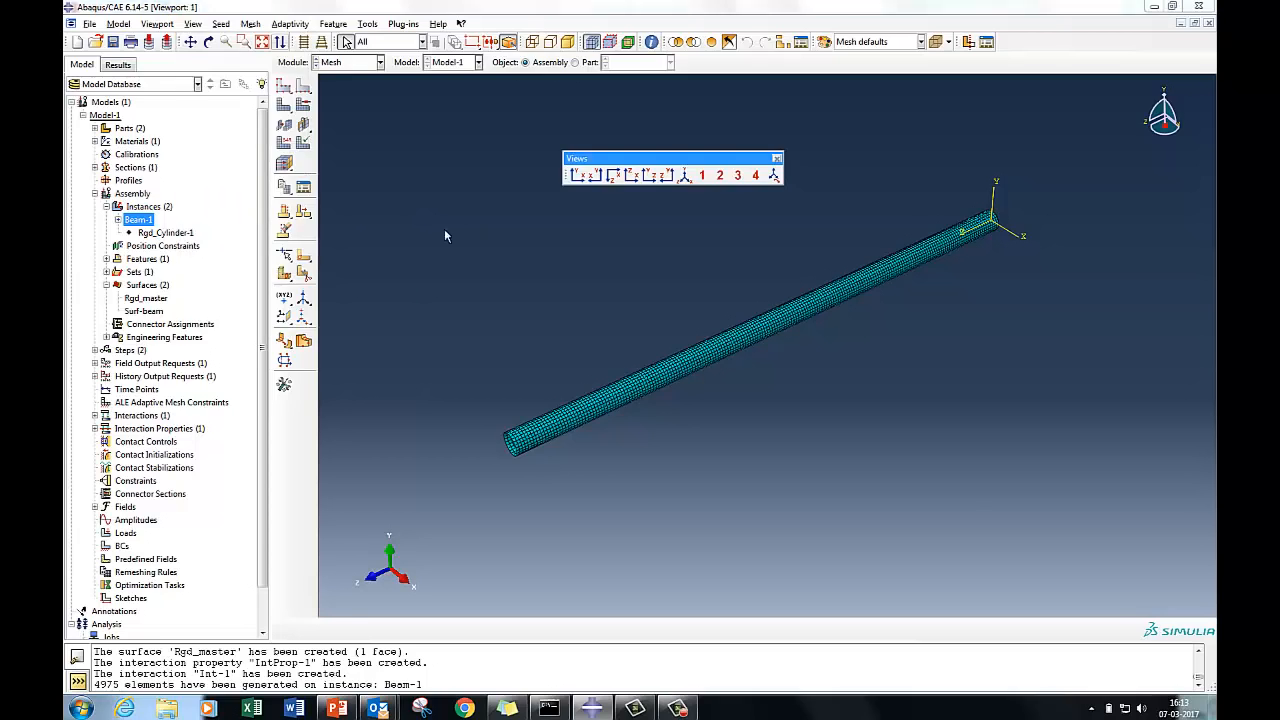
left_click(578, 176)
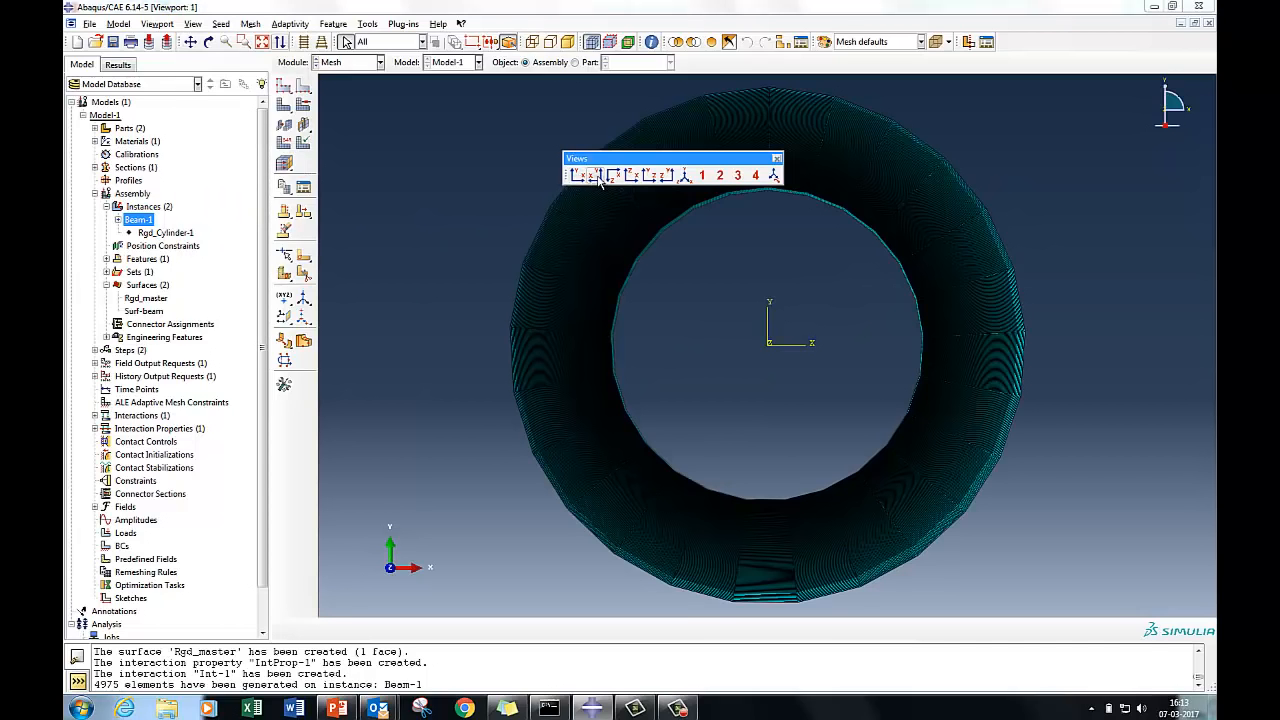
left_click(596, 176)
left_click(614, 177)
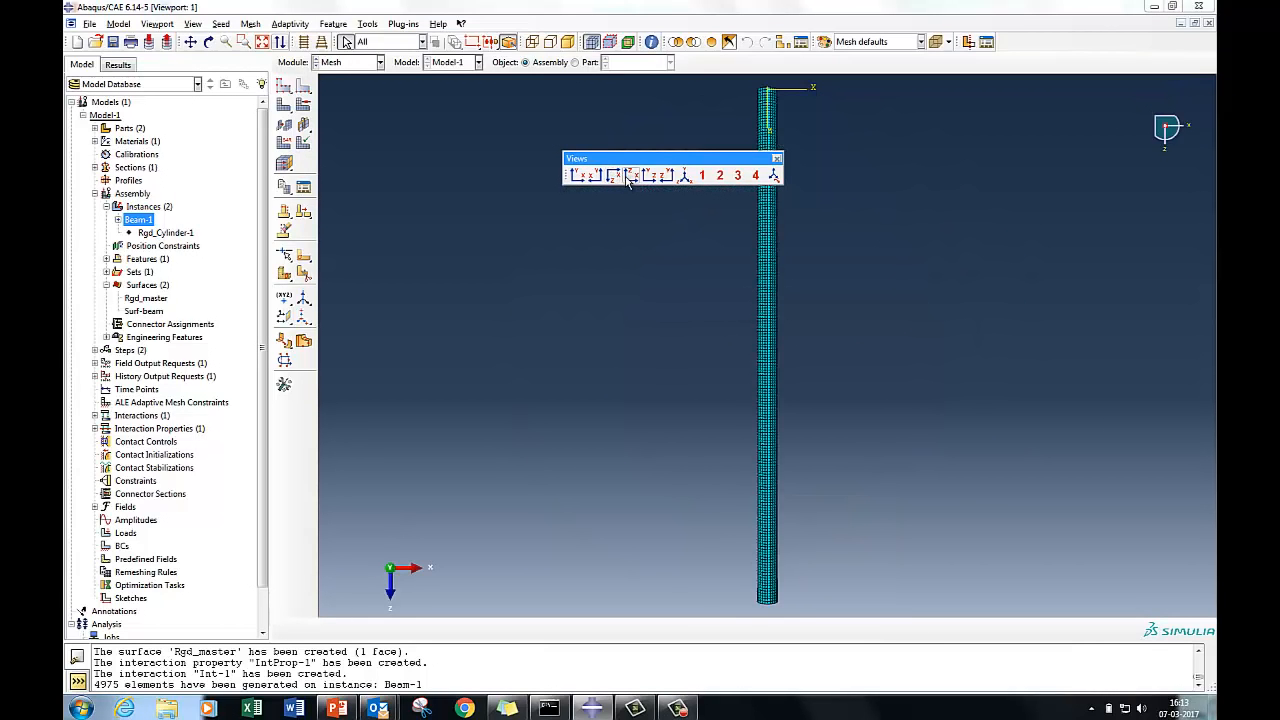
left_click(630, 176)
left_click(649, 176)
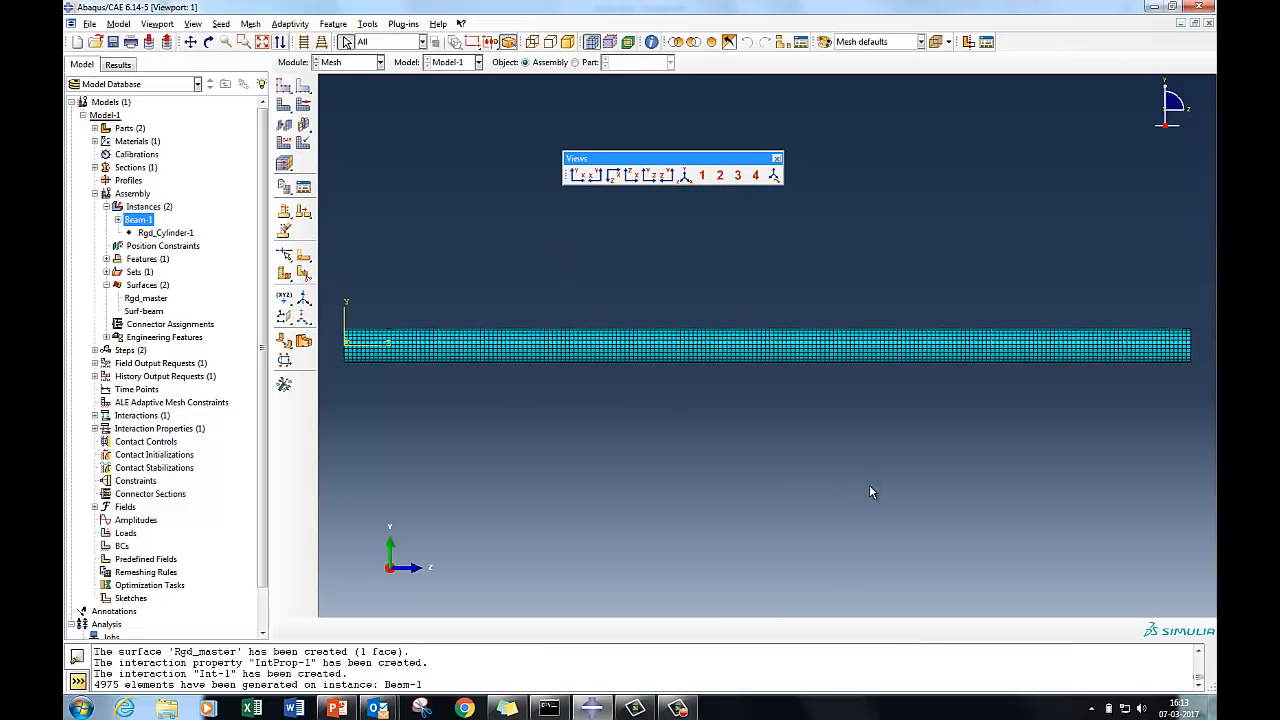
scroll(187, 546, "down", 1)
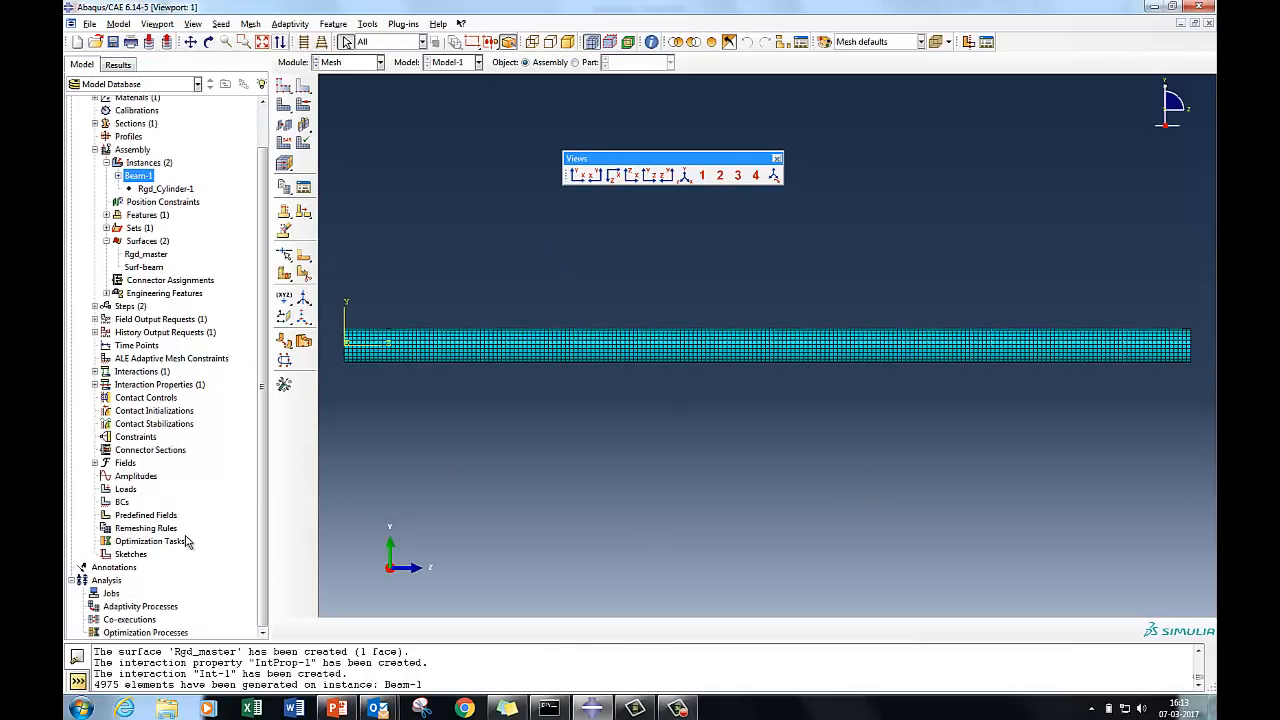
right_click(114, 503)
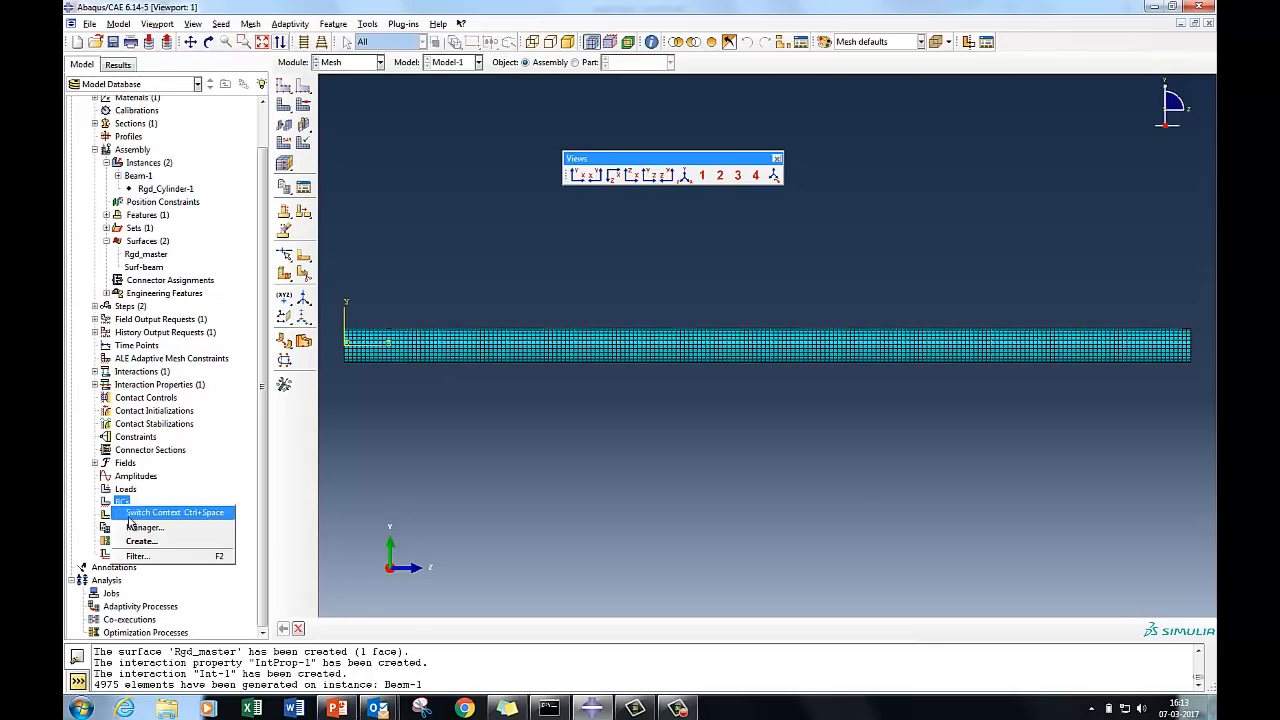
left_click(140, 546)
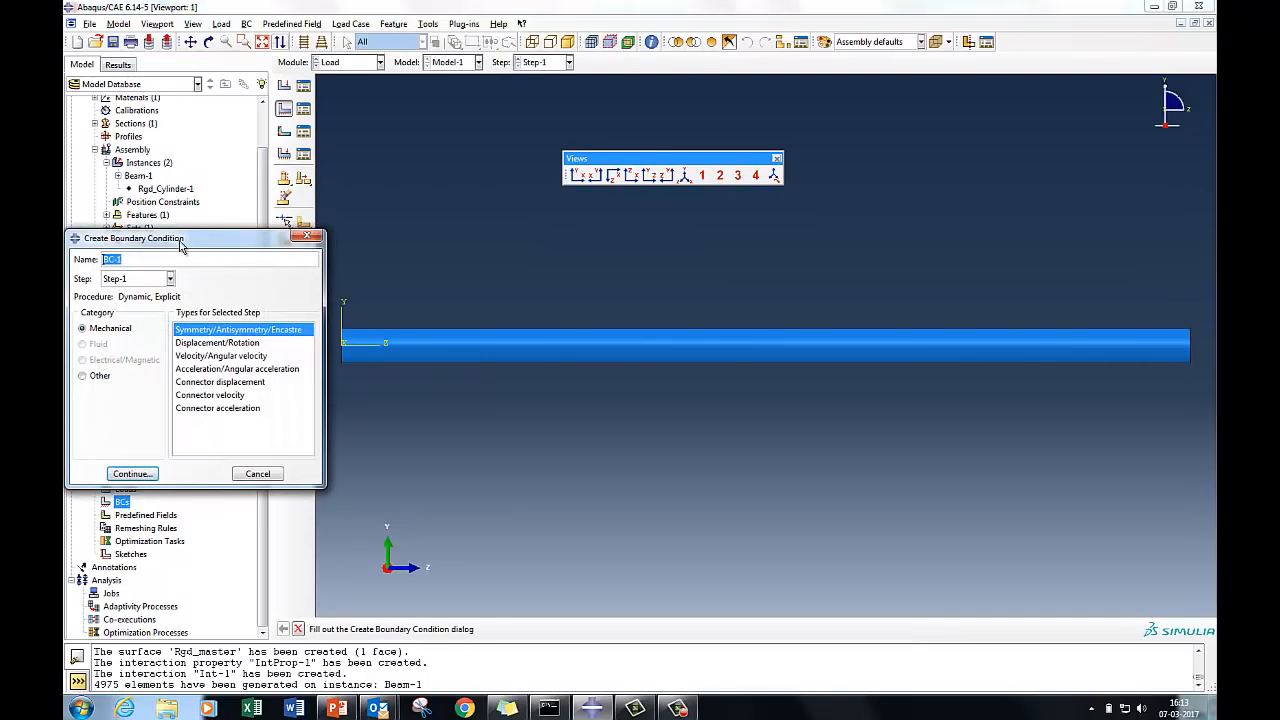
left_click_drag(181, 243, 380, 226)
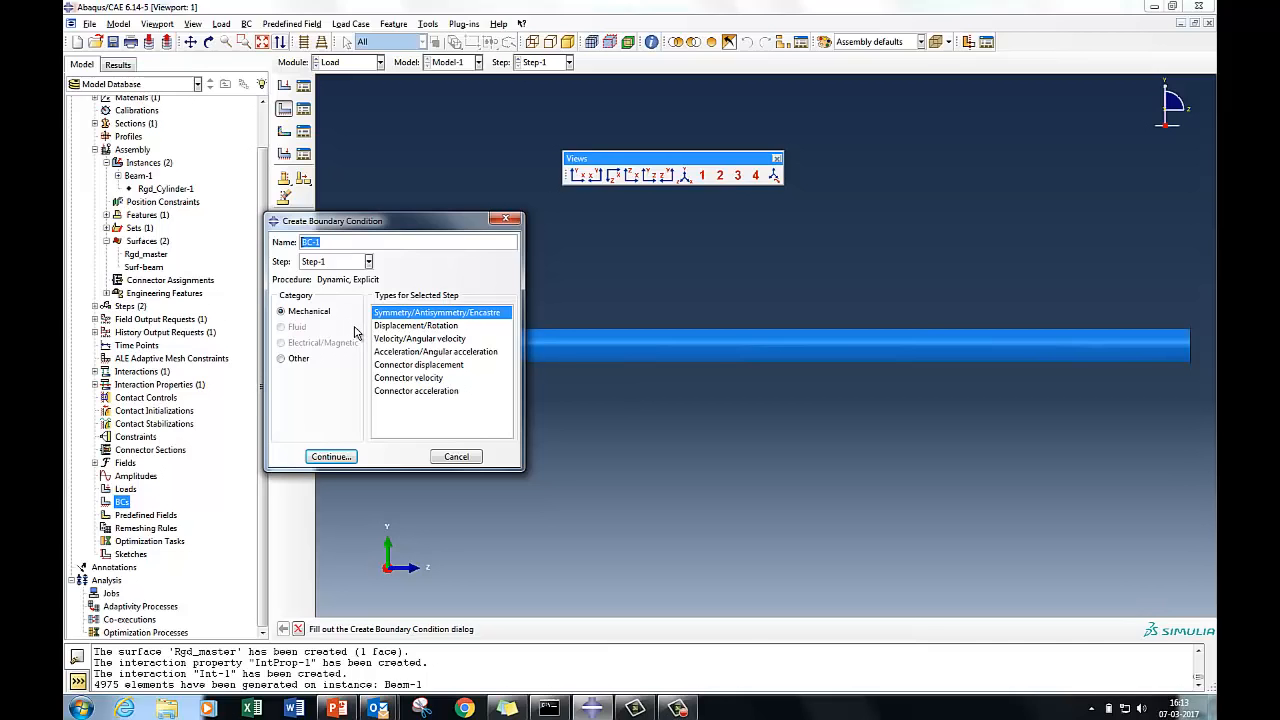
left_click(456, 456)
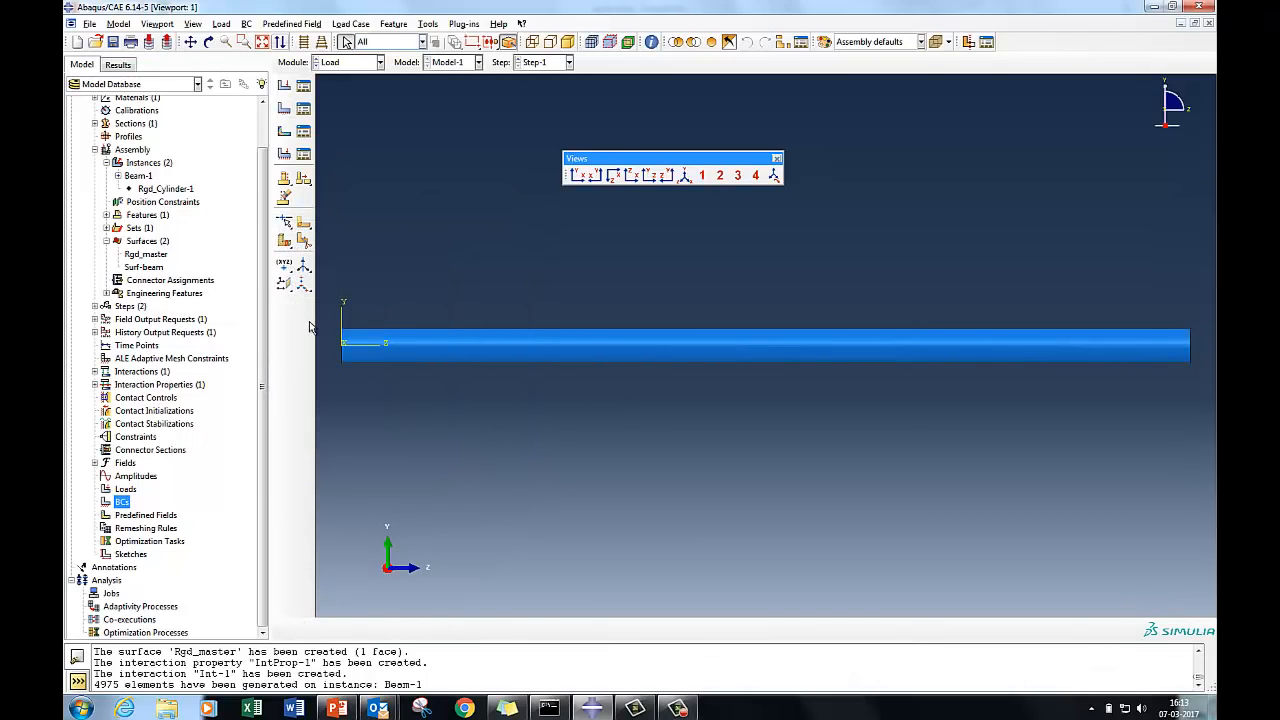
- Collapse the assembly's instances and surfaces in the model tree and switch to the Mesh module
scroll(260, 279, "up", 2)
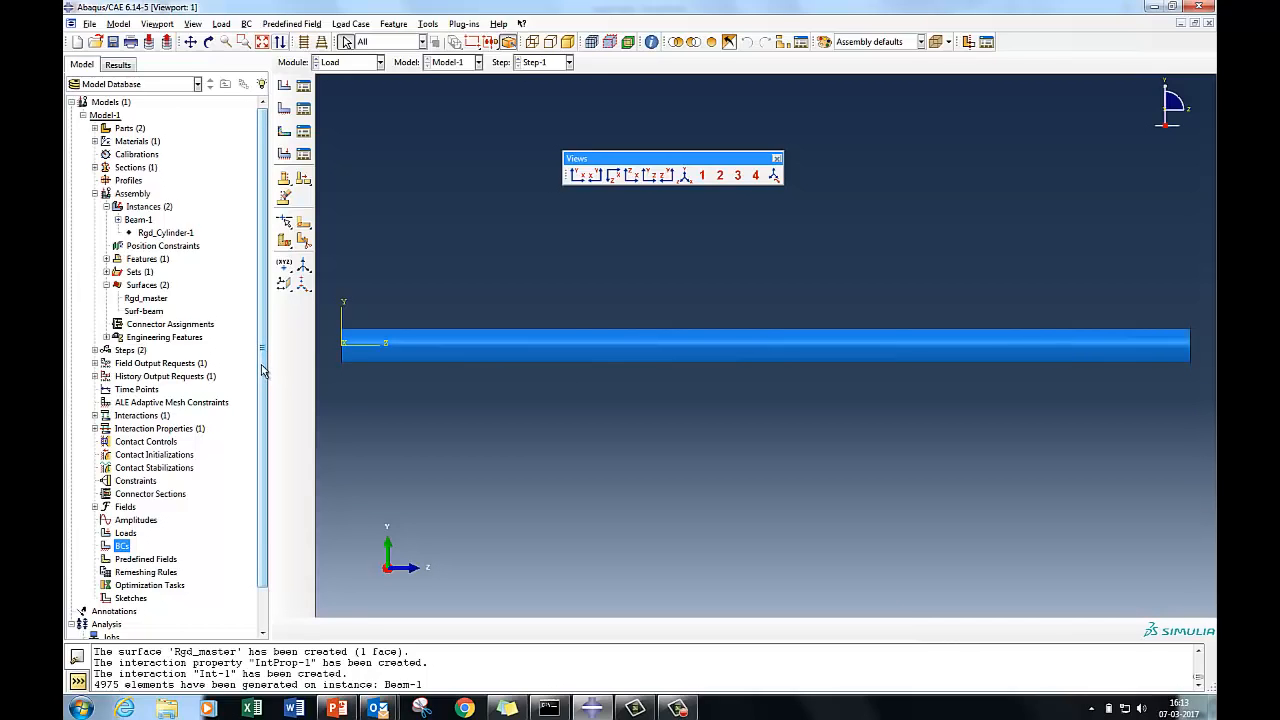
left_click(106, 206)
left_click(106, 259)
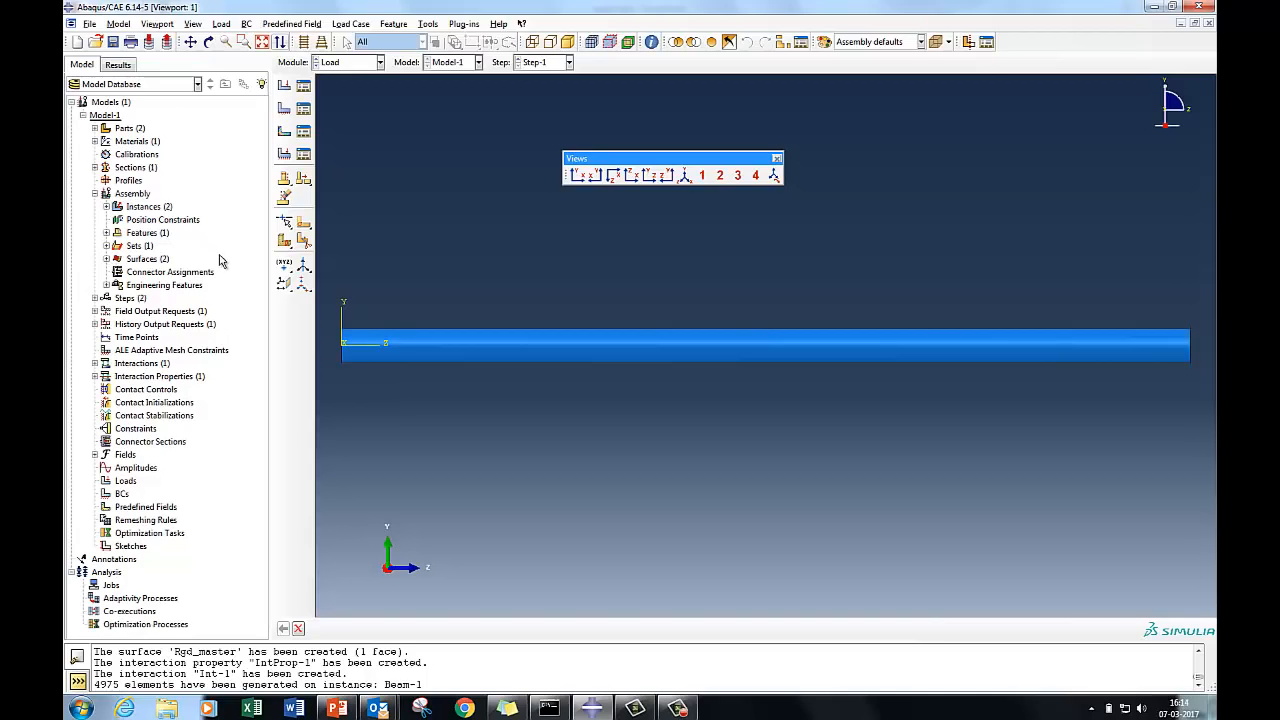
left_click(345, 66)
left_click(332, 155)
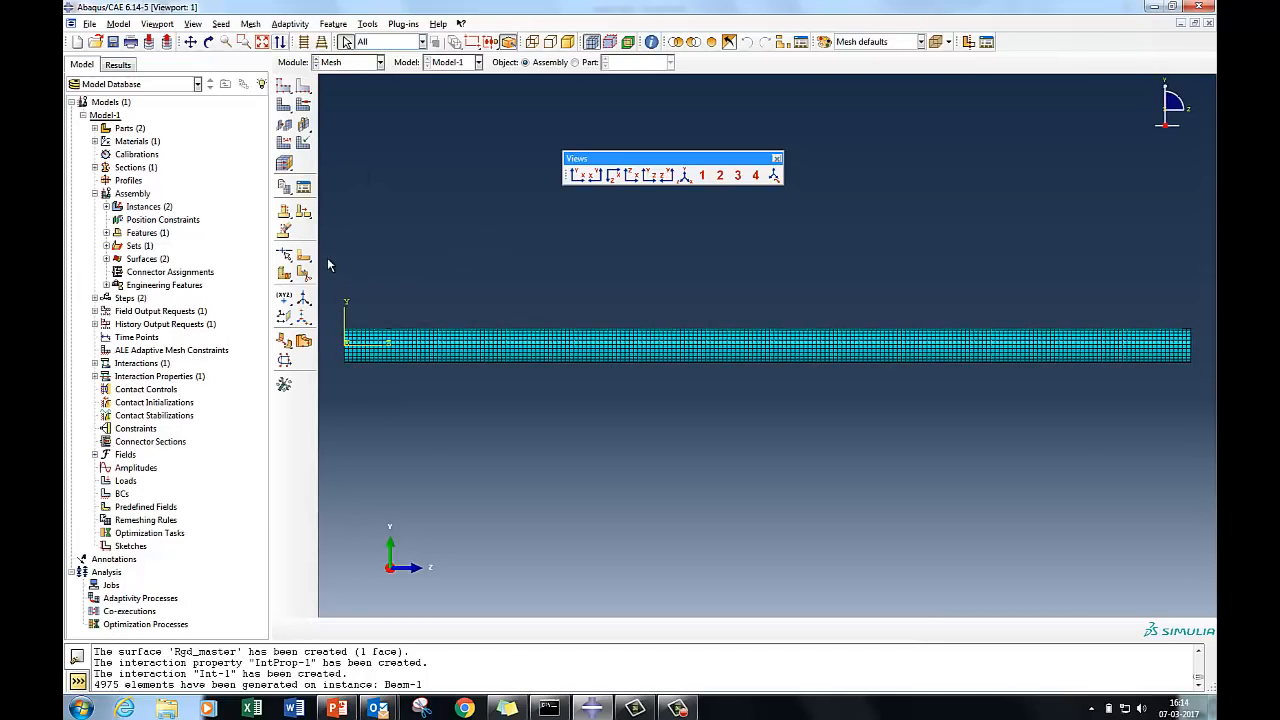
- Define a new node-type assembly set named Edge-1-BC
left_click(106, 245)
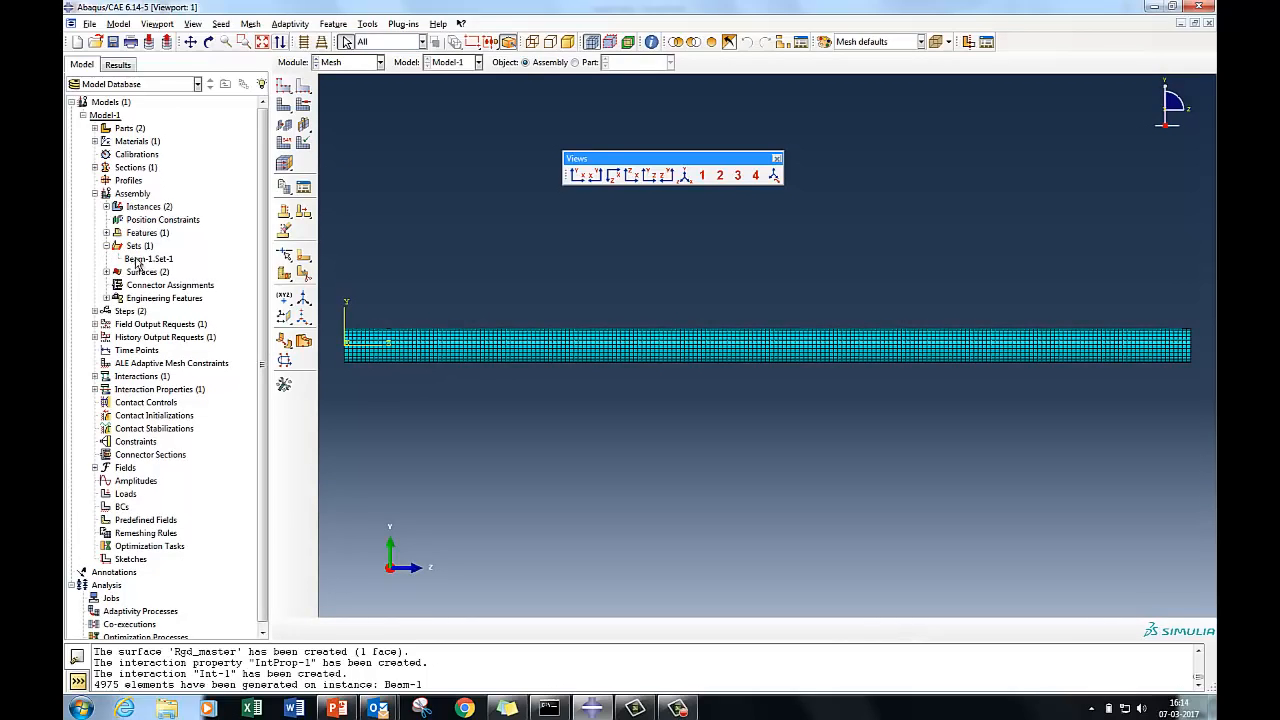
right_click(138, 248)
left_click(166, 274)
left_click_drag(162, 263, 323, 182)
left_click(402, 207)
type("Edge-1-BC")
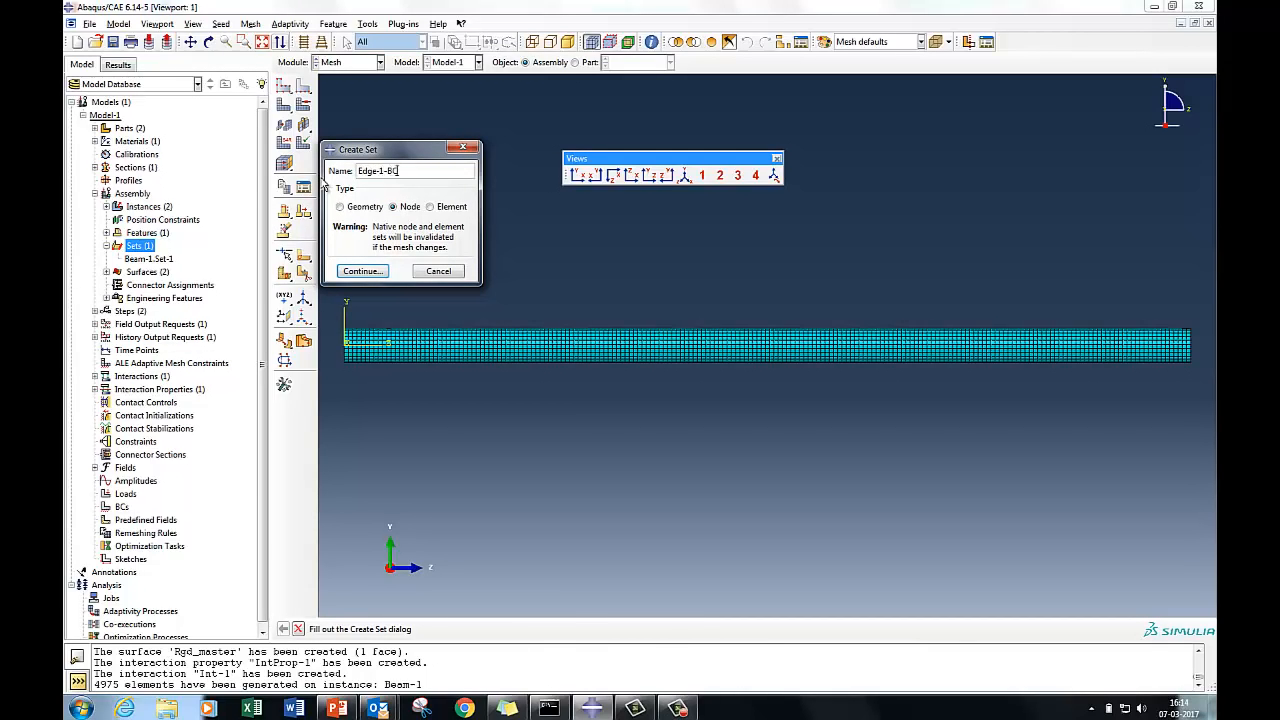
left_click(362, 271)
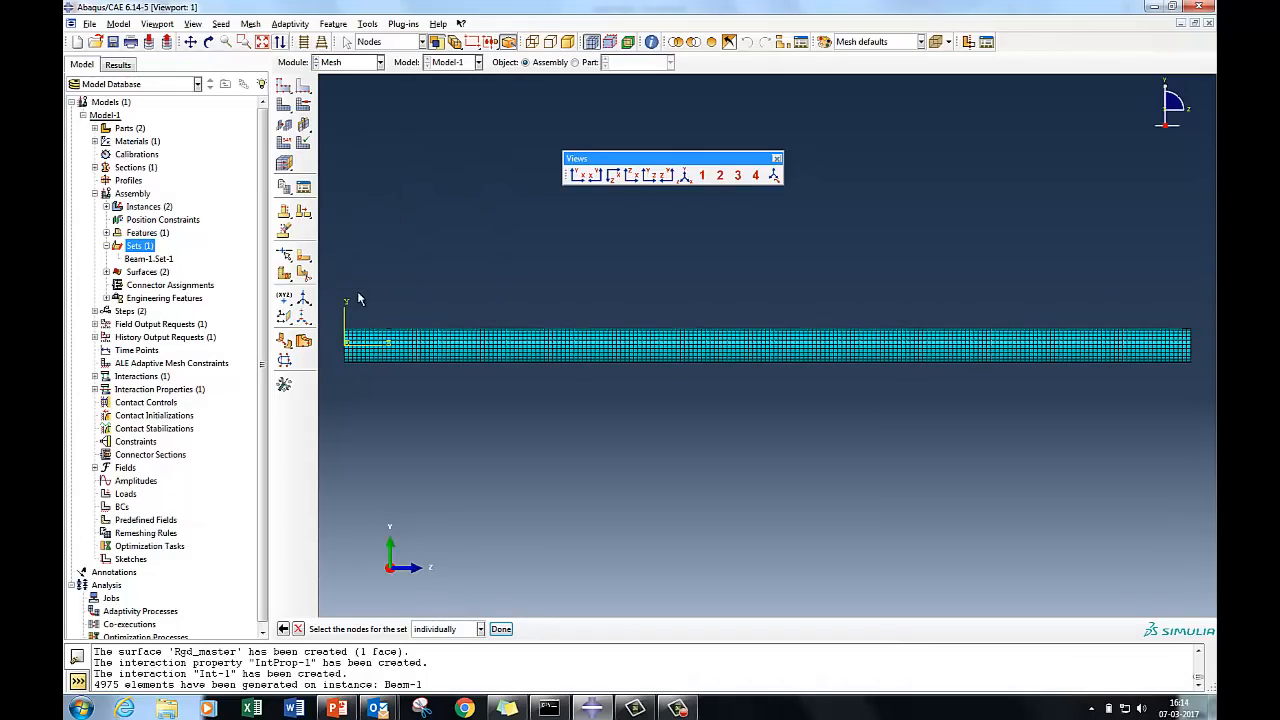
- Dock the floating view controls and fill the Edge-1-BC set with all nodes along the beam's end edge at the origin
left_click(243, 42)
left_click_drag(337, 323, 378, 378)
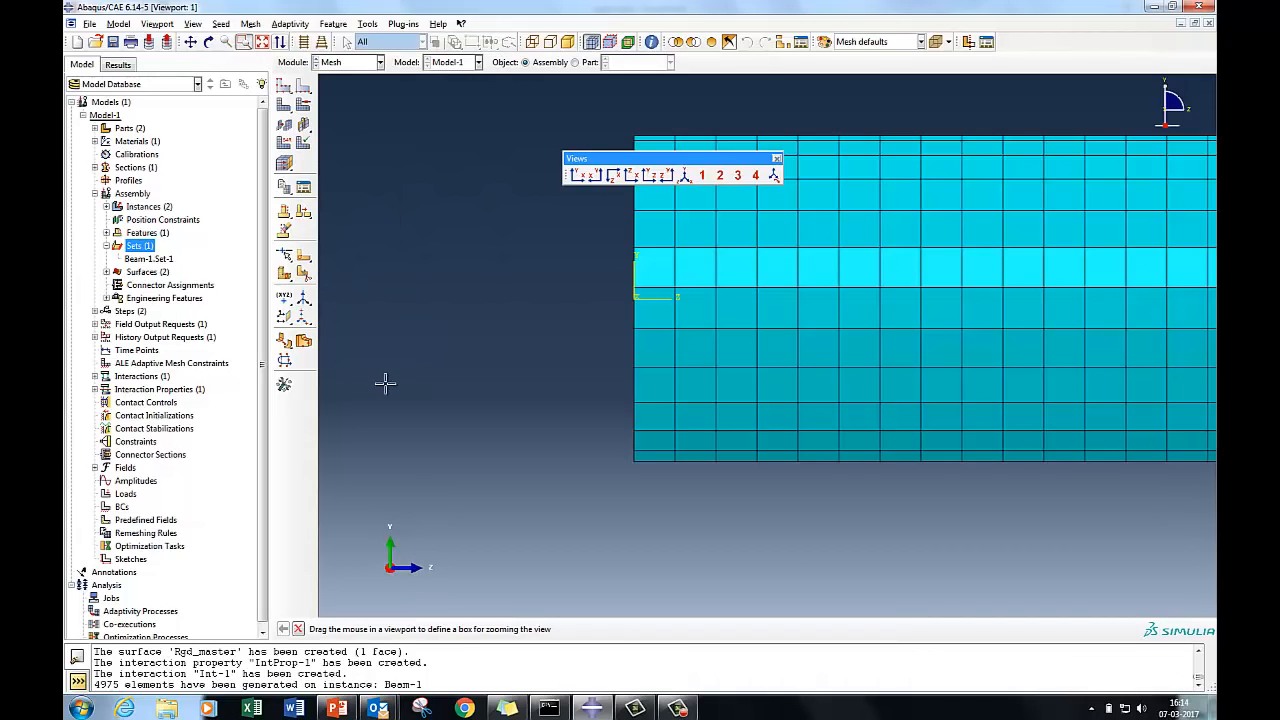
left_click_drag(618, 158, 685, 42)
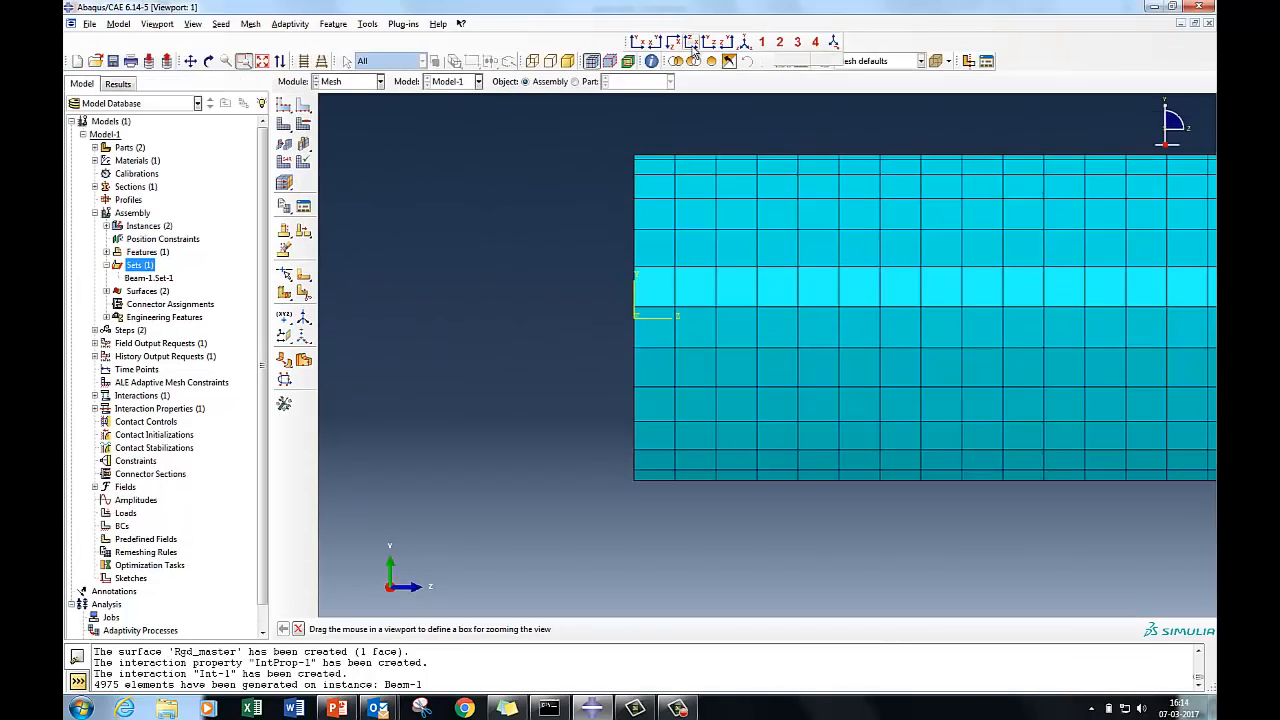
left_click_drag(609, 137, 661, 485)
middle_click(639, 472)
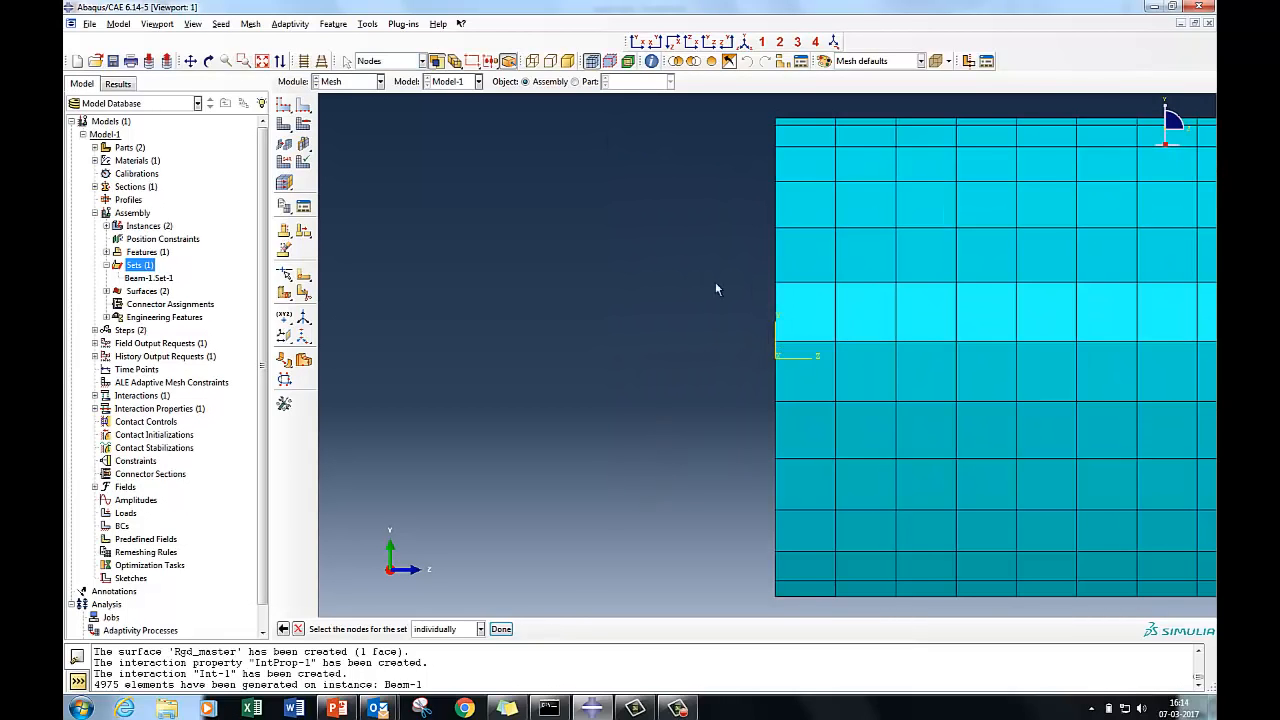
left_click_drag(755, 125, 804, 630)
left_click(500, 629)
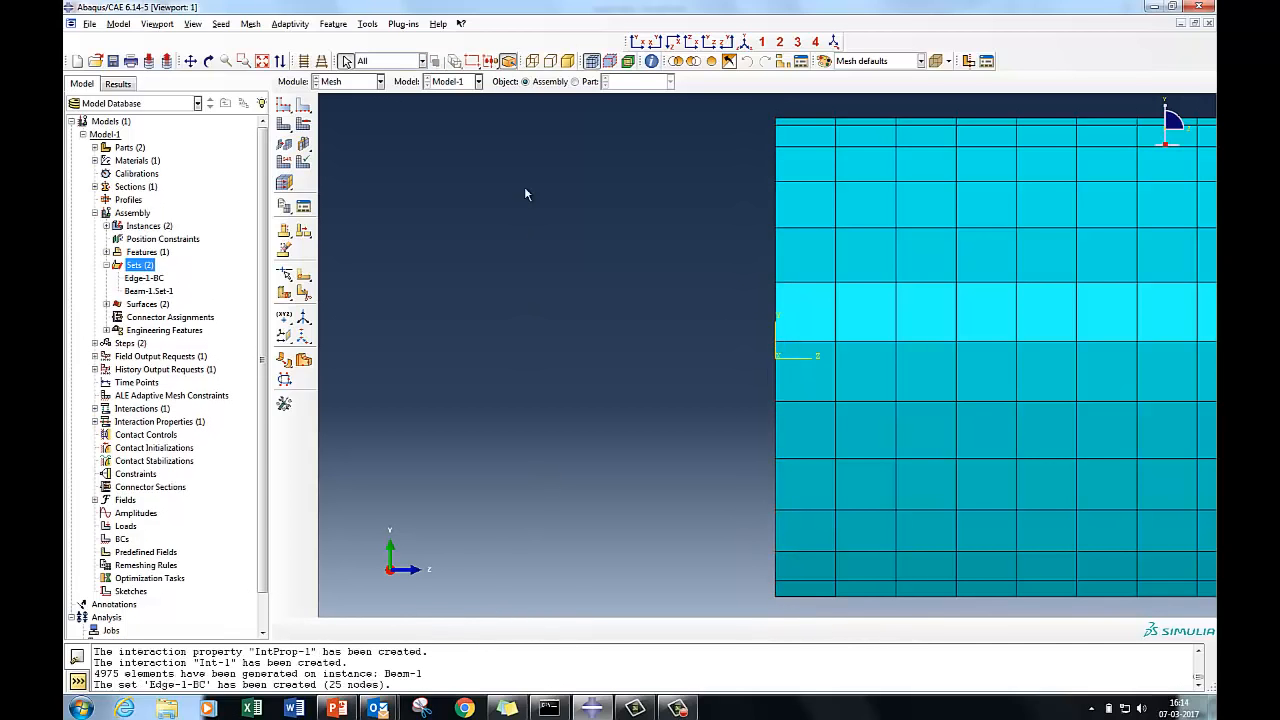
- Create a node set named Edge-BC-2 from all nodes along the beam's end edge opposite the origin
left_click(262, 62)
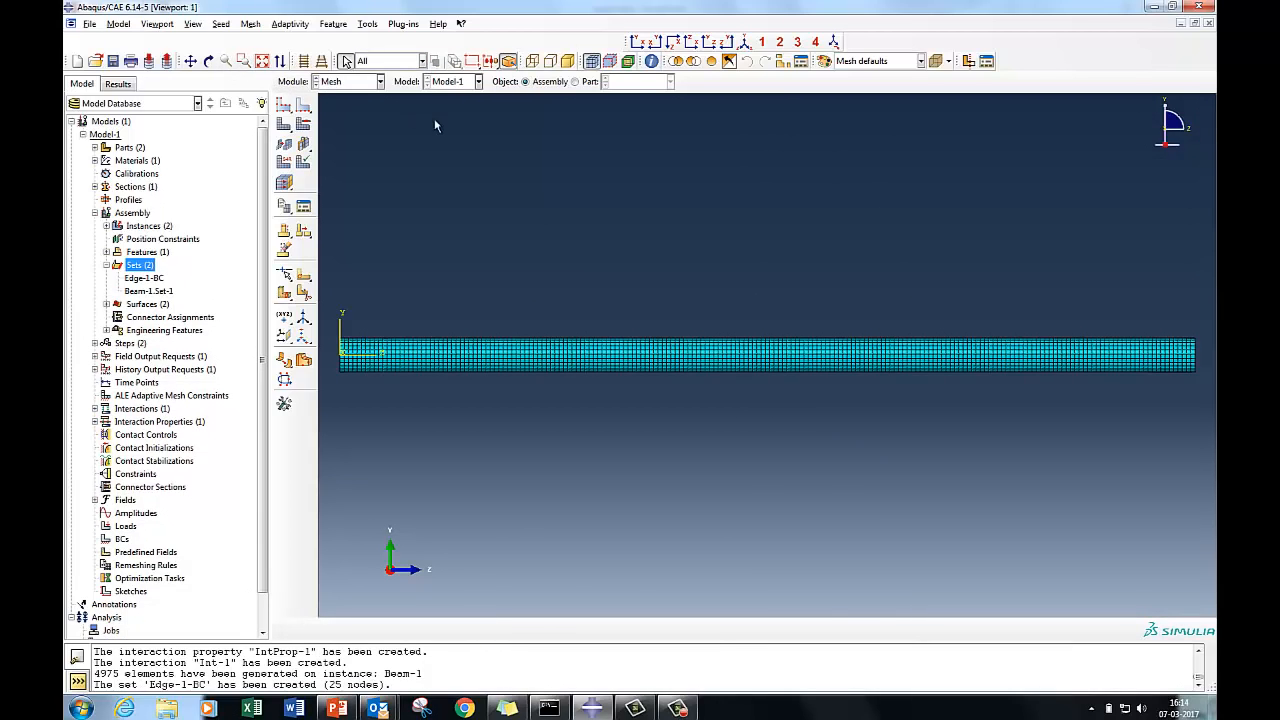
left_click(243, 61)
left_click_drag(1166, 320, 1214, 397)
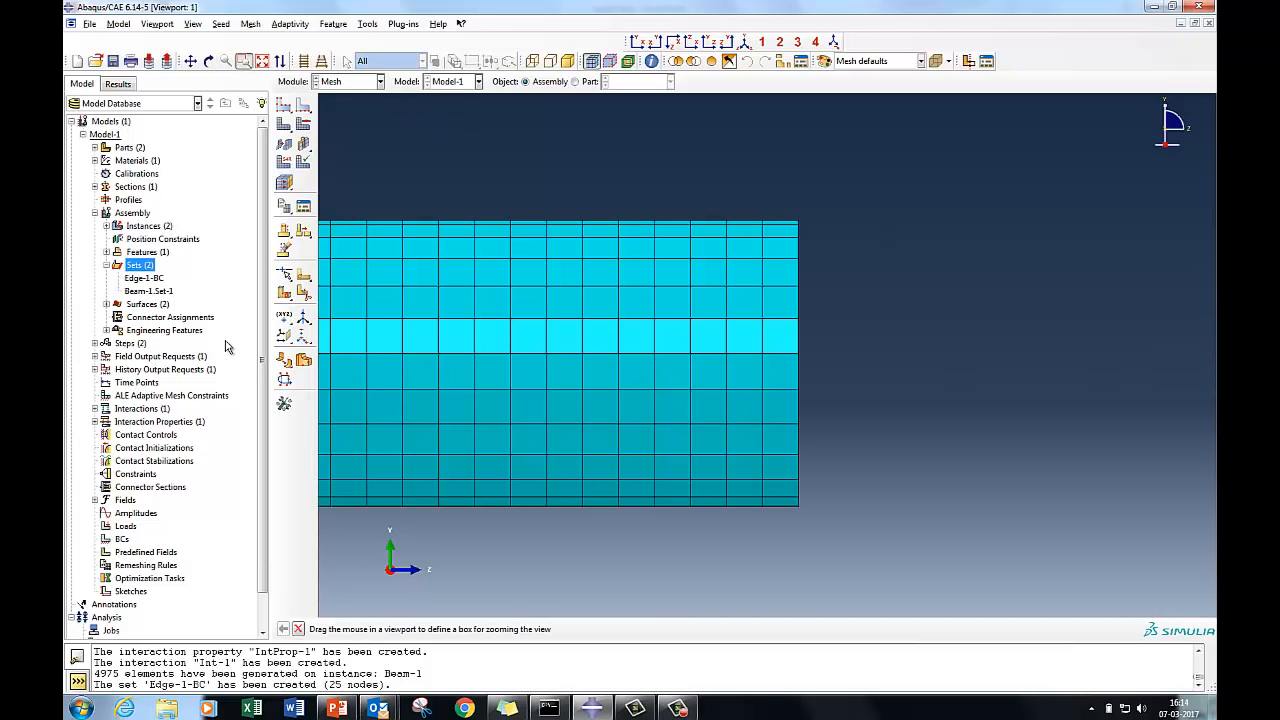
right_click(135, 268)
left_click(157, 292)
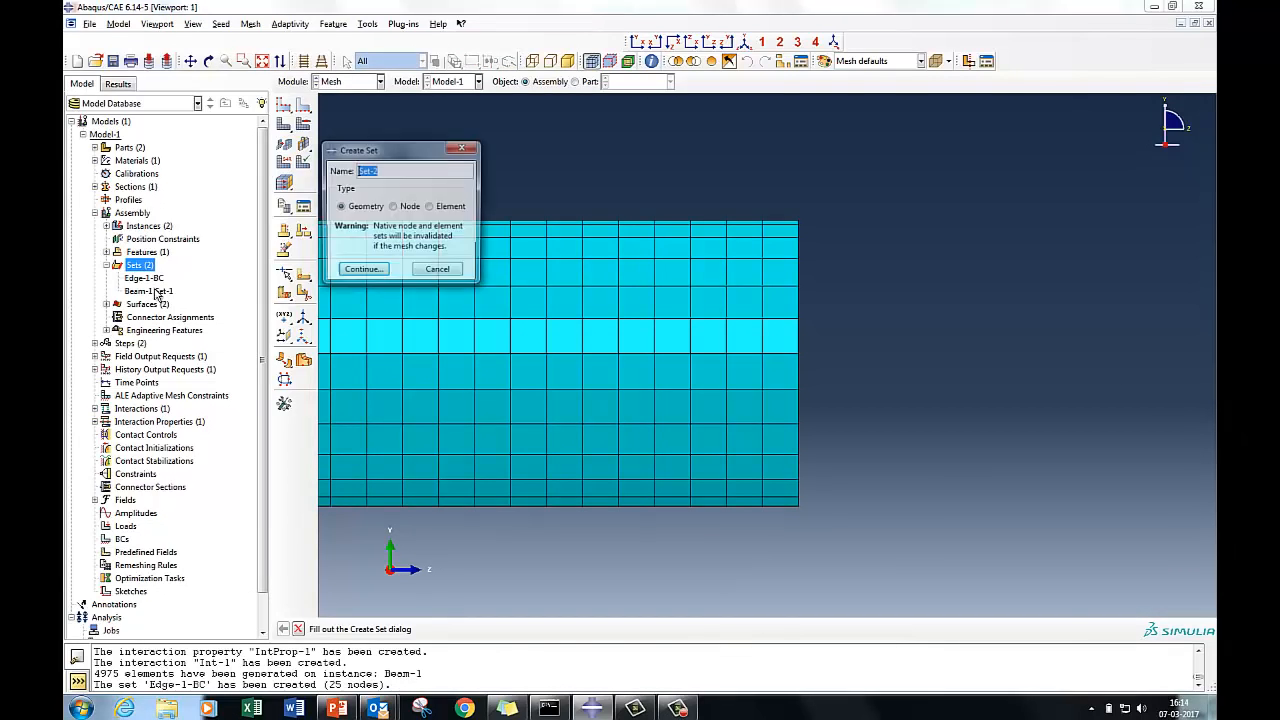
left_click(394, 207)
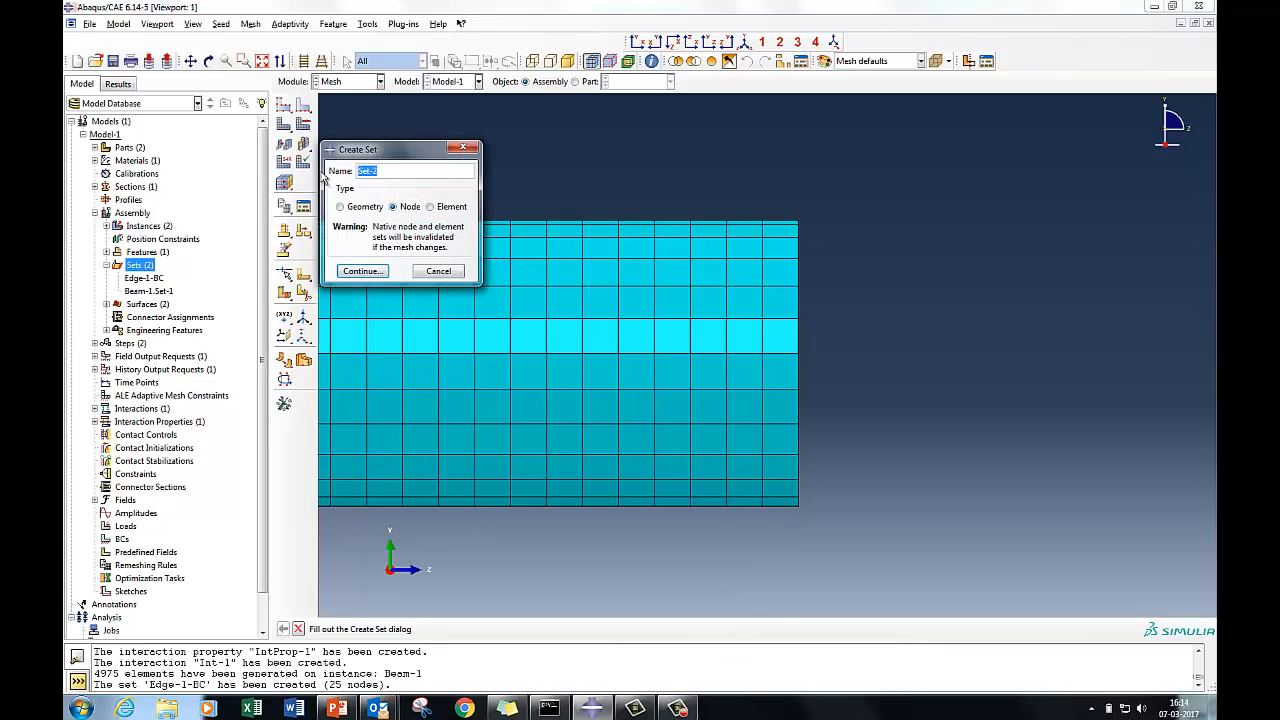
type("Edge-BC")
left_click(362, 271)
left_click_drag(783, 206, 880, 533)
left_click(501, 629)
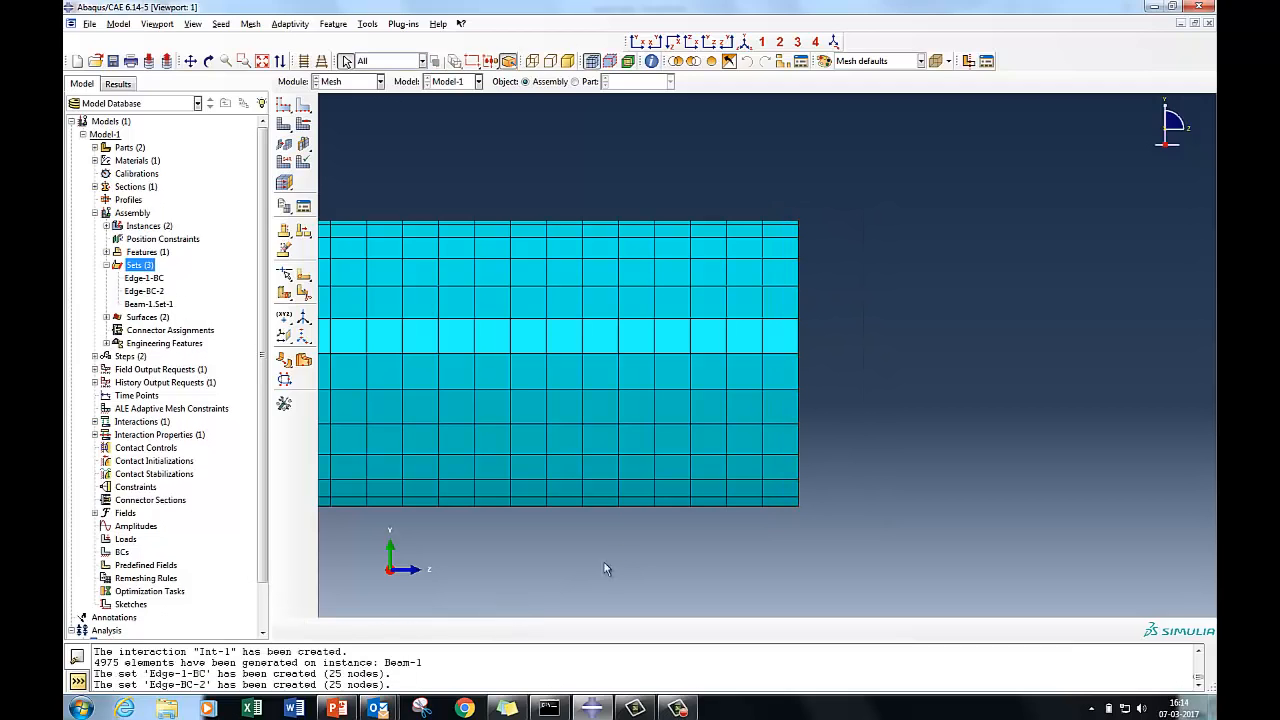
- Create a Symmetry/Antisymmetry/Encastre boundary condition in Step-1 on the Edge-1-BC set, using ENCASTRE
left_click(262, 61)
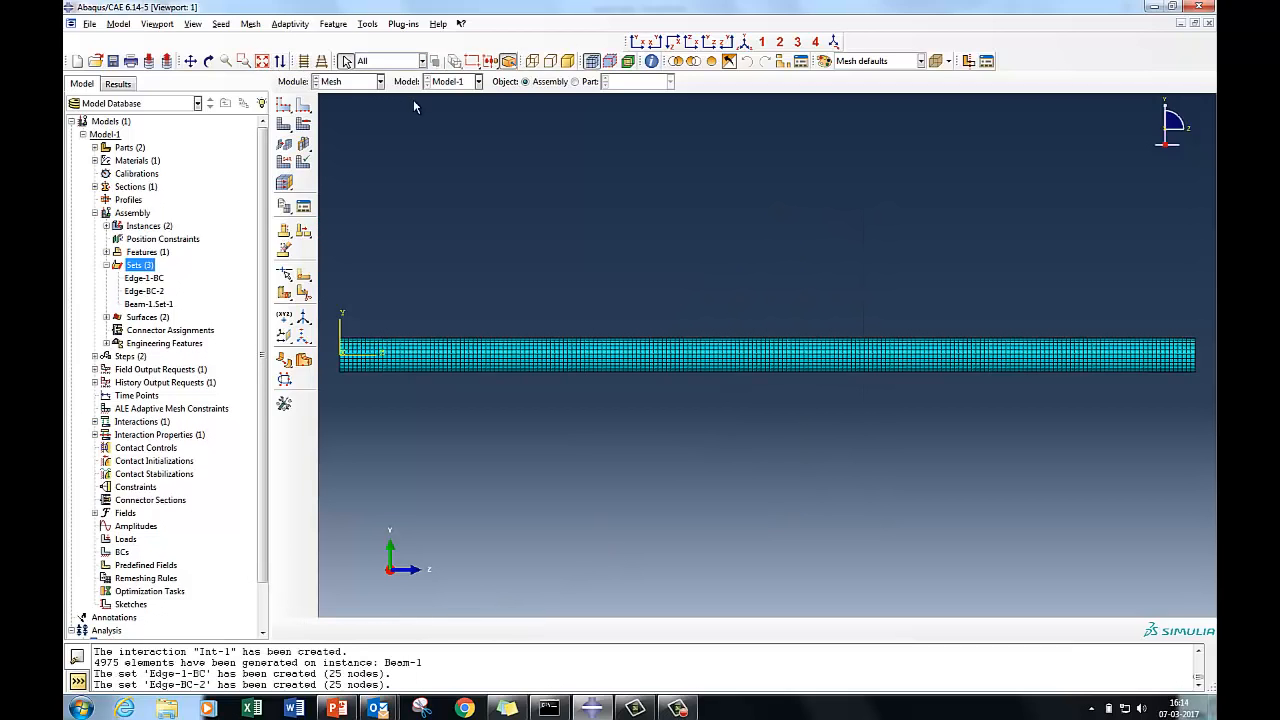
left_click(265, 528)
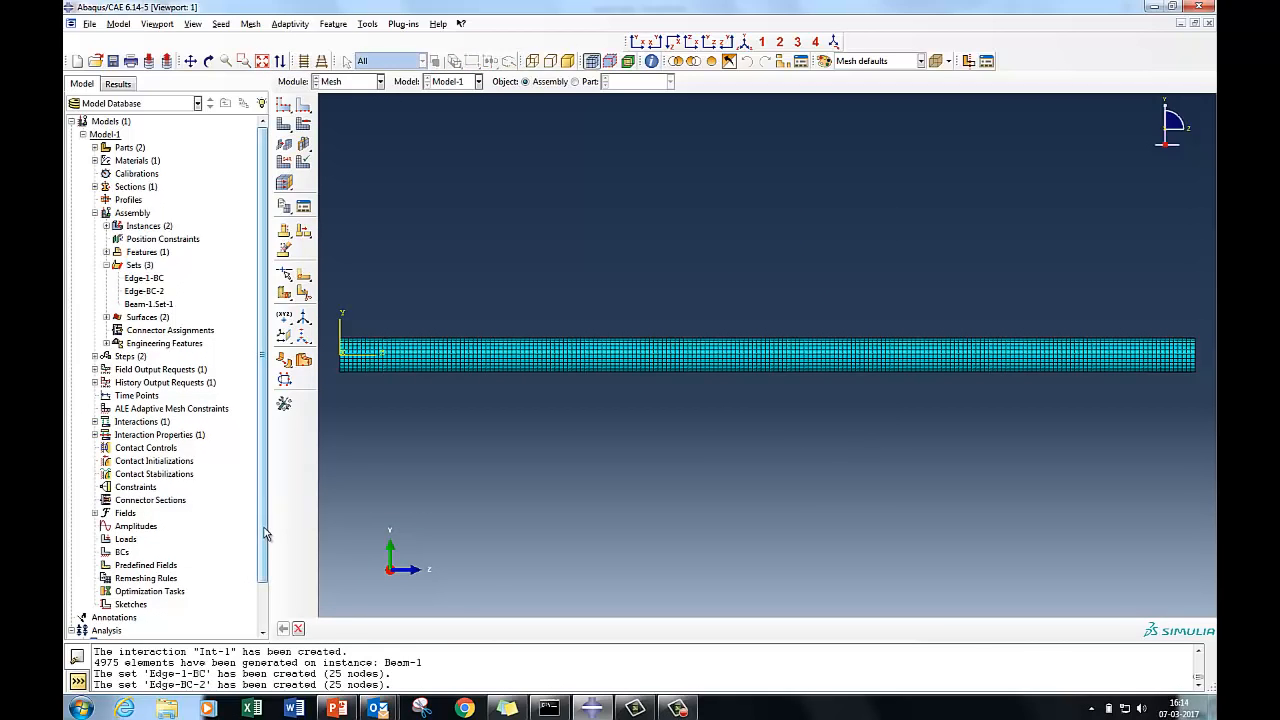
scroll(265, 533, "down", 2)
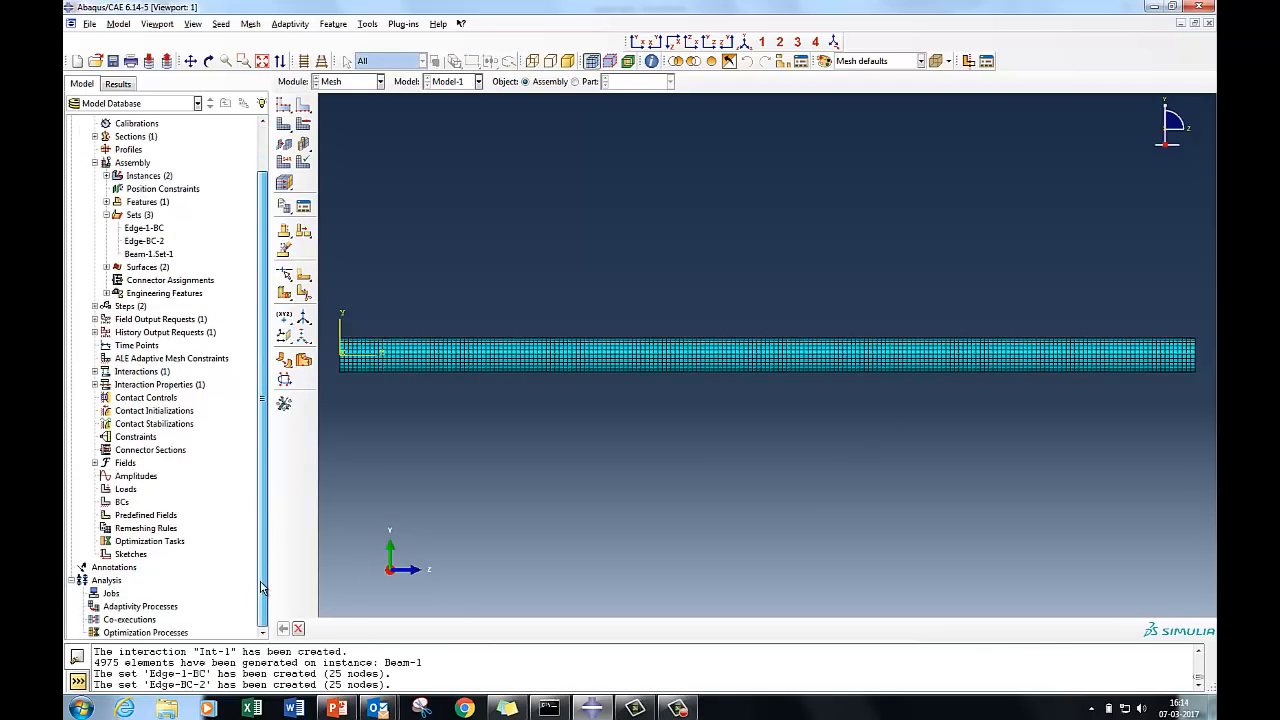
right_click(108, 505)
left_click(130, 535)
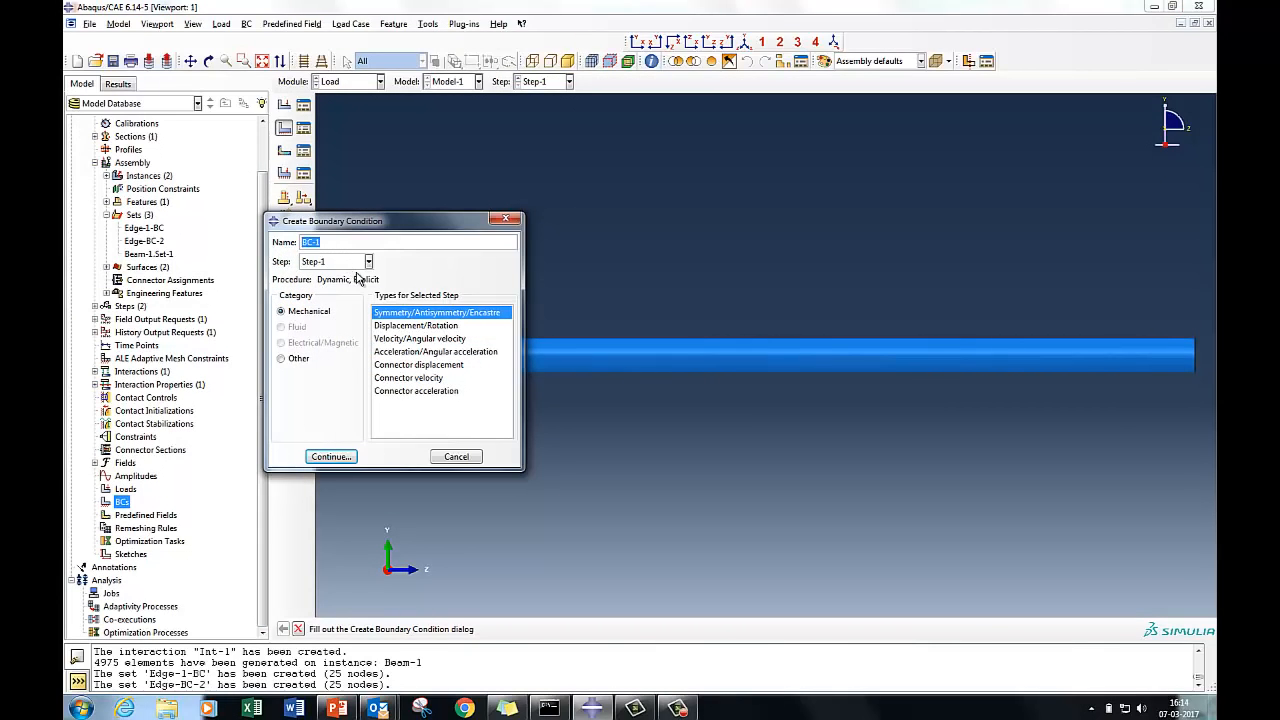
left_click(330, 457)
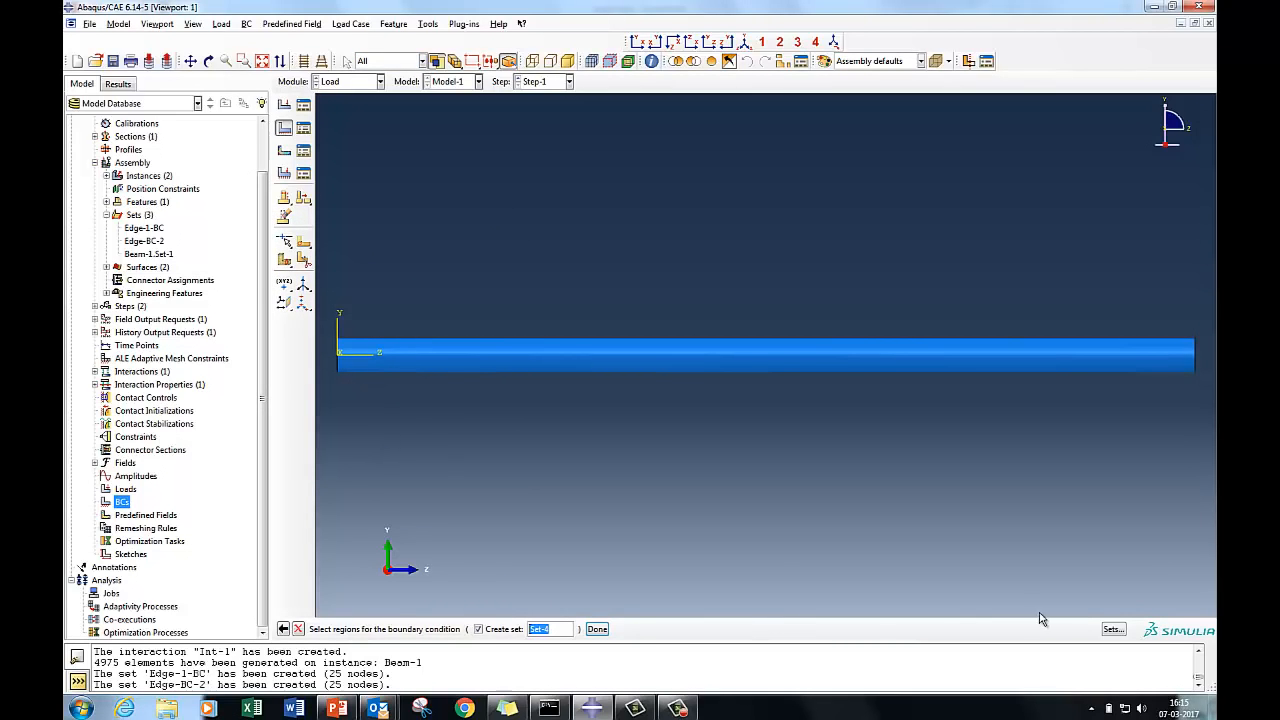
left_click(1112, 630)
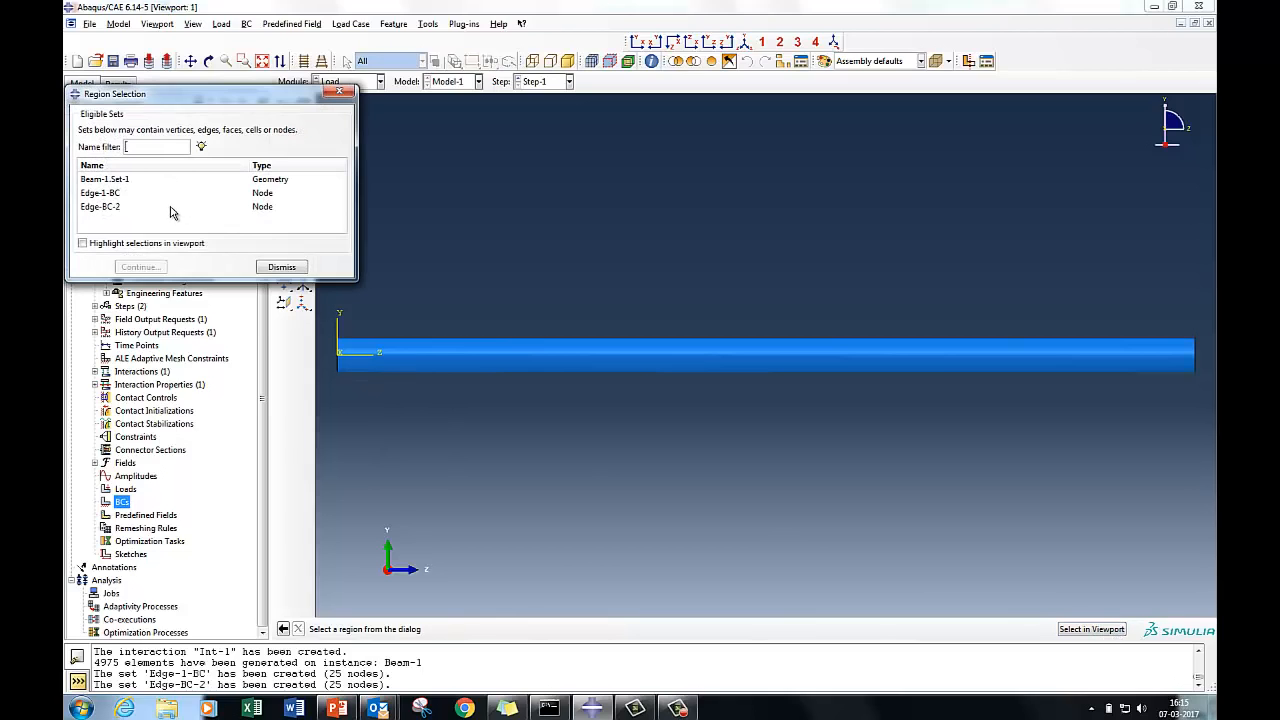
left_click(112, 193)
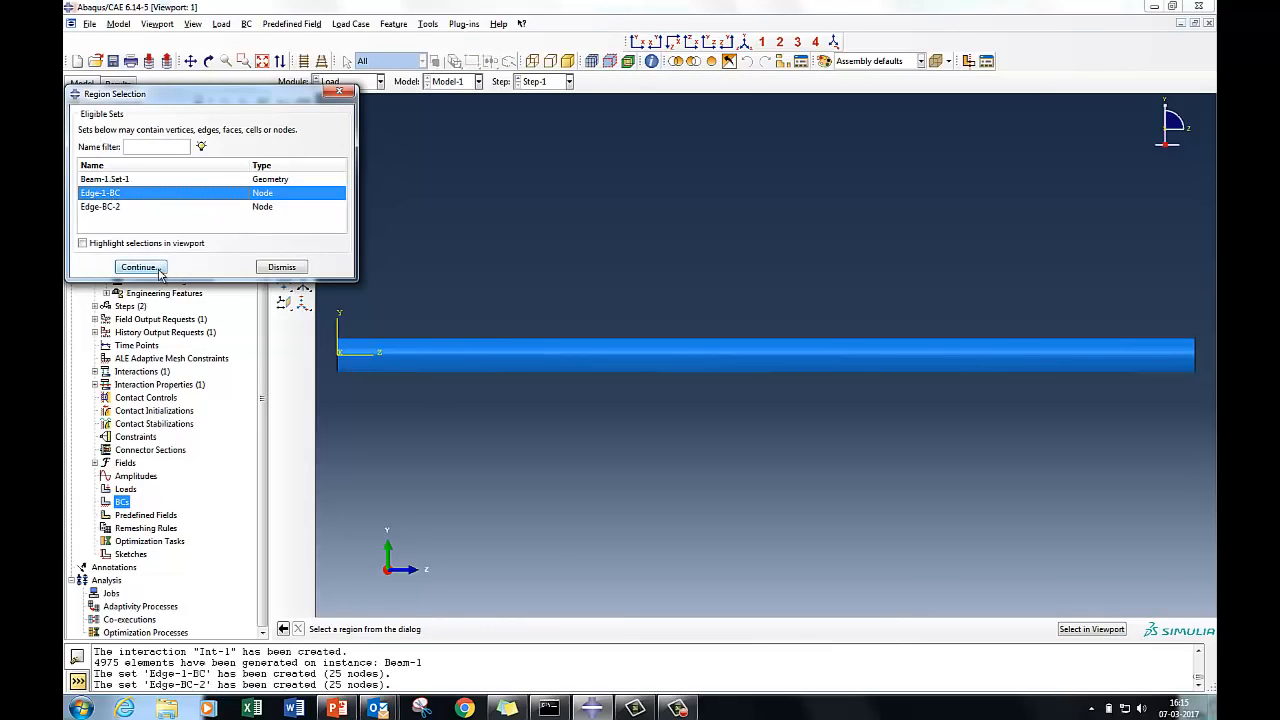
left_click(141, 267)
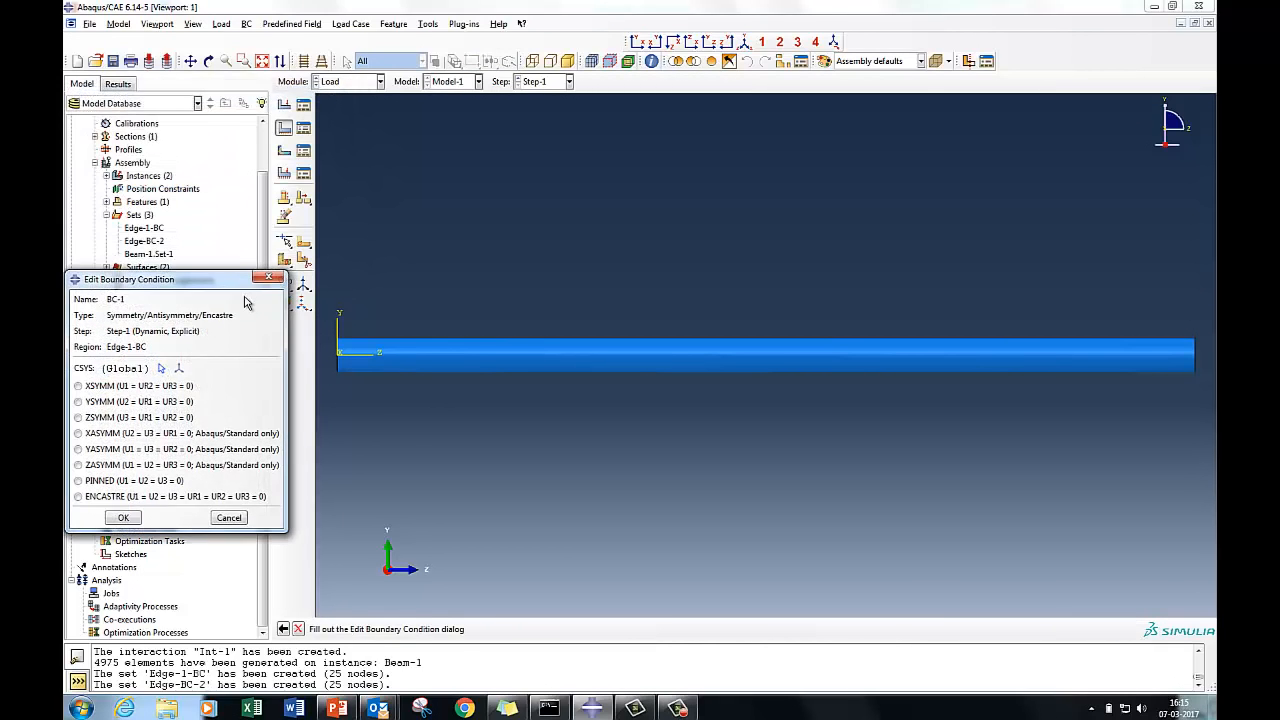
left_click(79, 497)
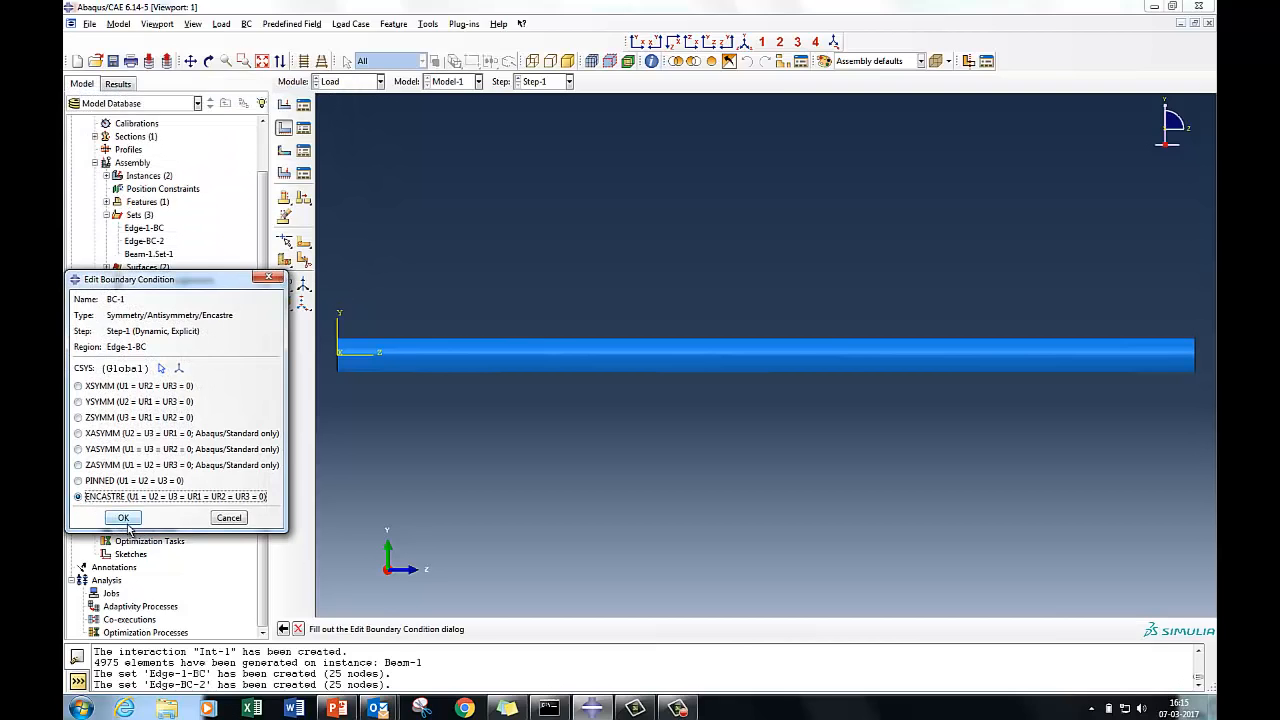
left_click(127, 518)
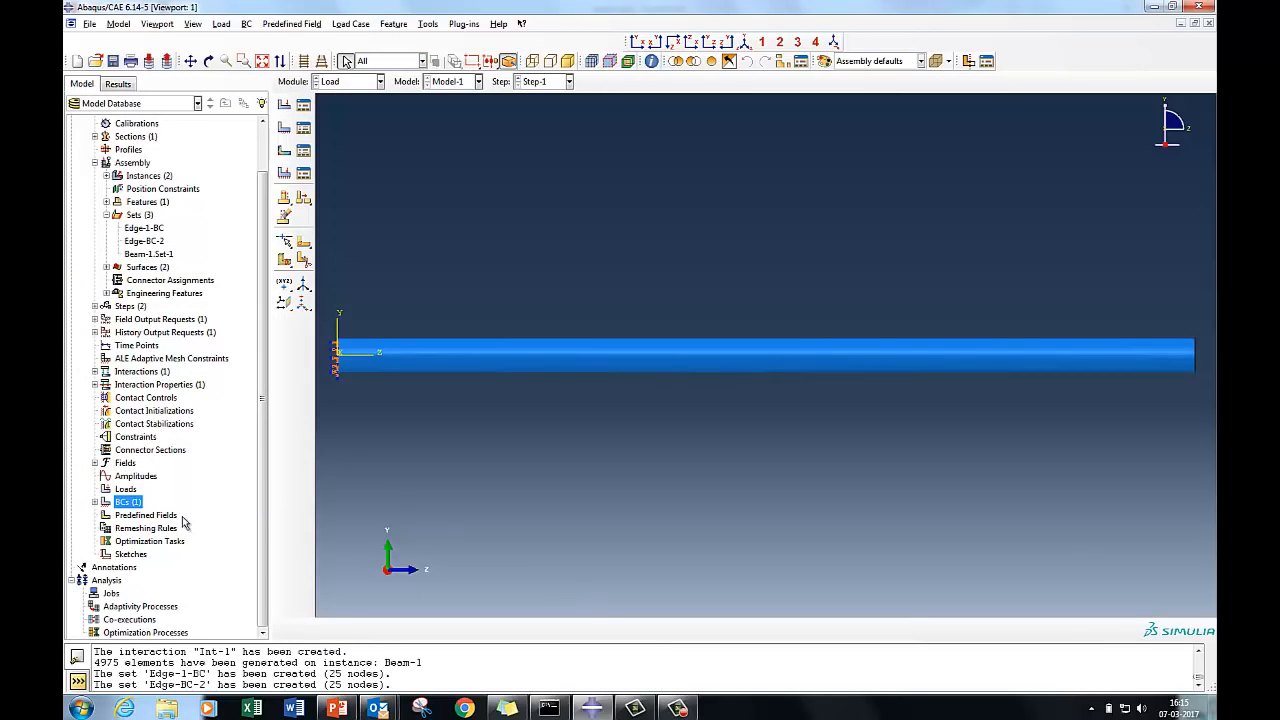
- Create a second ENCASTRE boundary condition in Step-1 on the Edge-BC-2 set
right_click(121, 502)
left_click(168, 524)
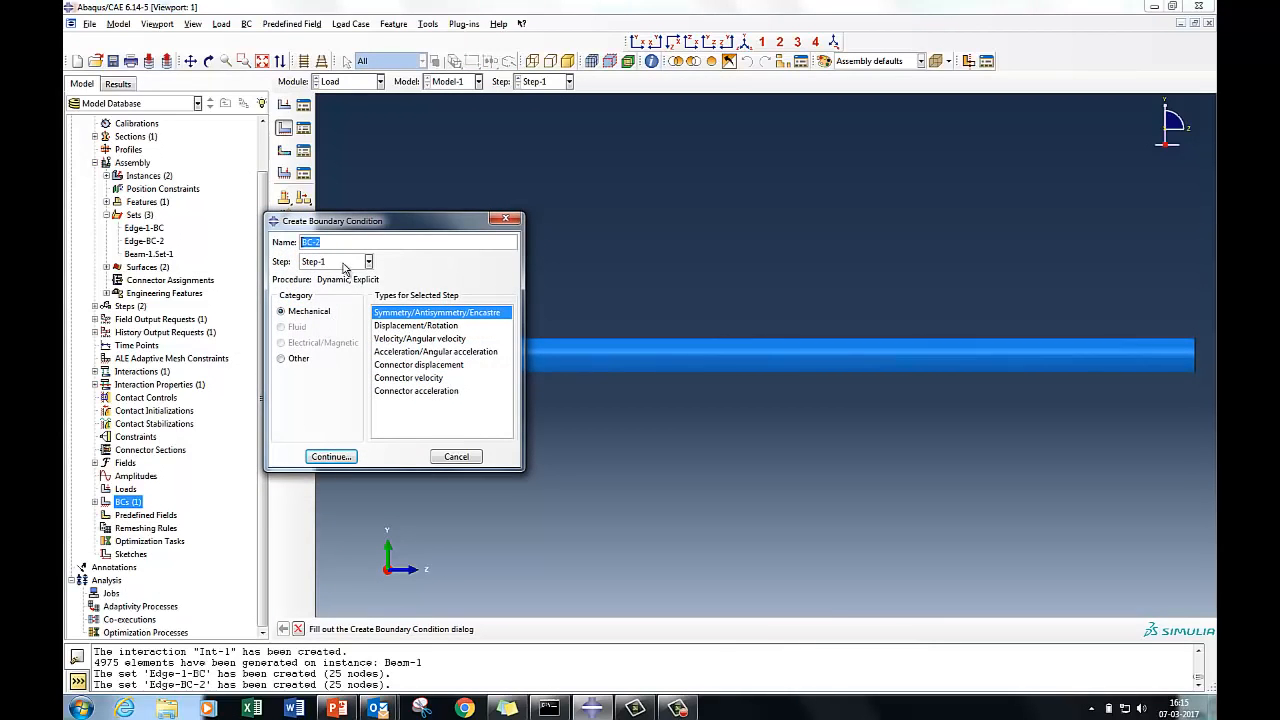
left_click(333, 462)
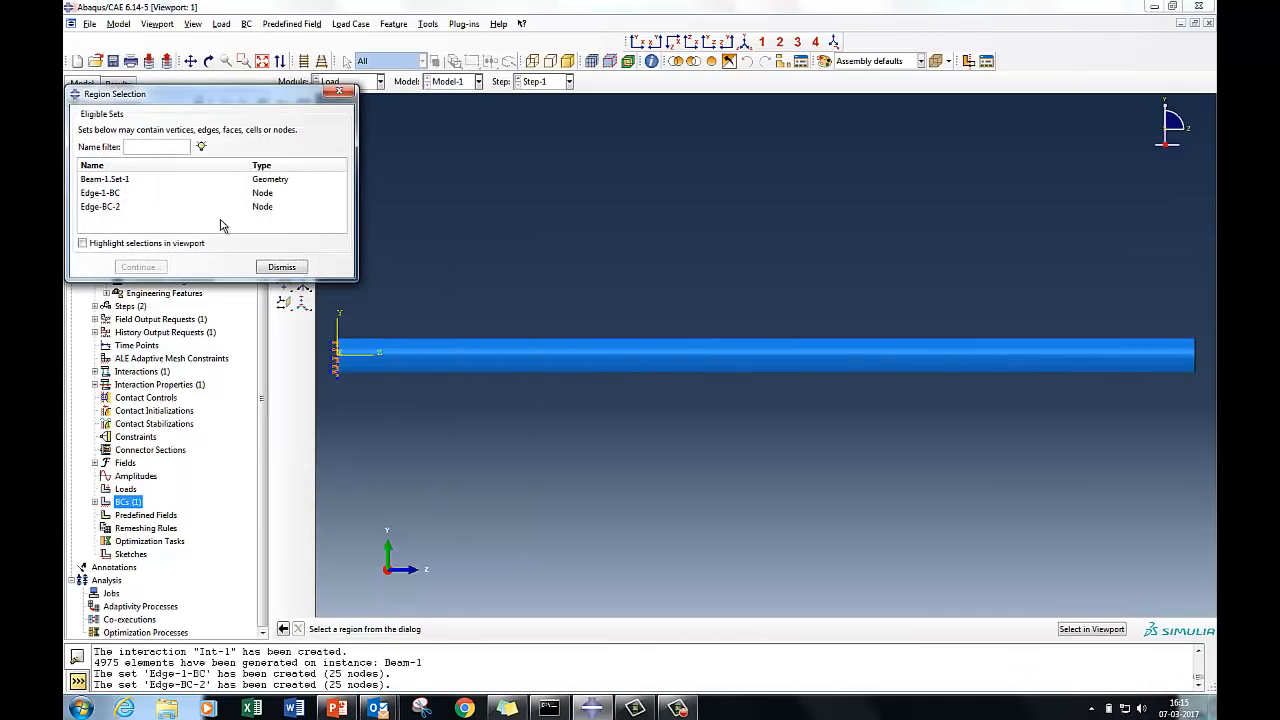
left_click(112, 207)
left_click(148, 267)
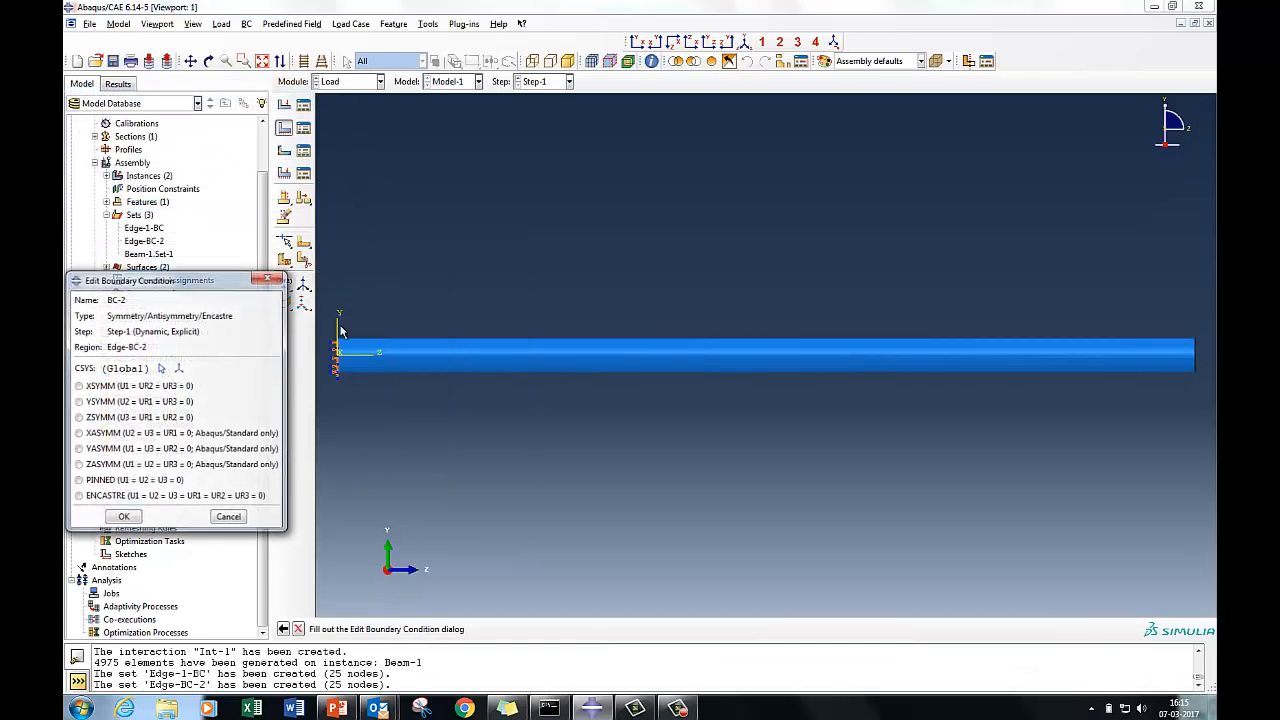
left_click(78, 497)
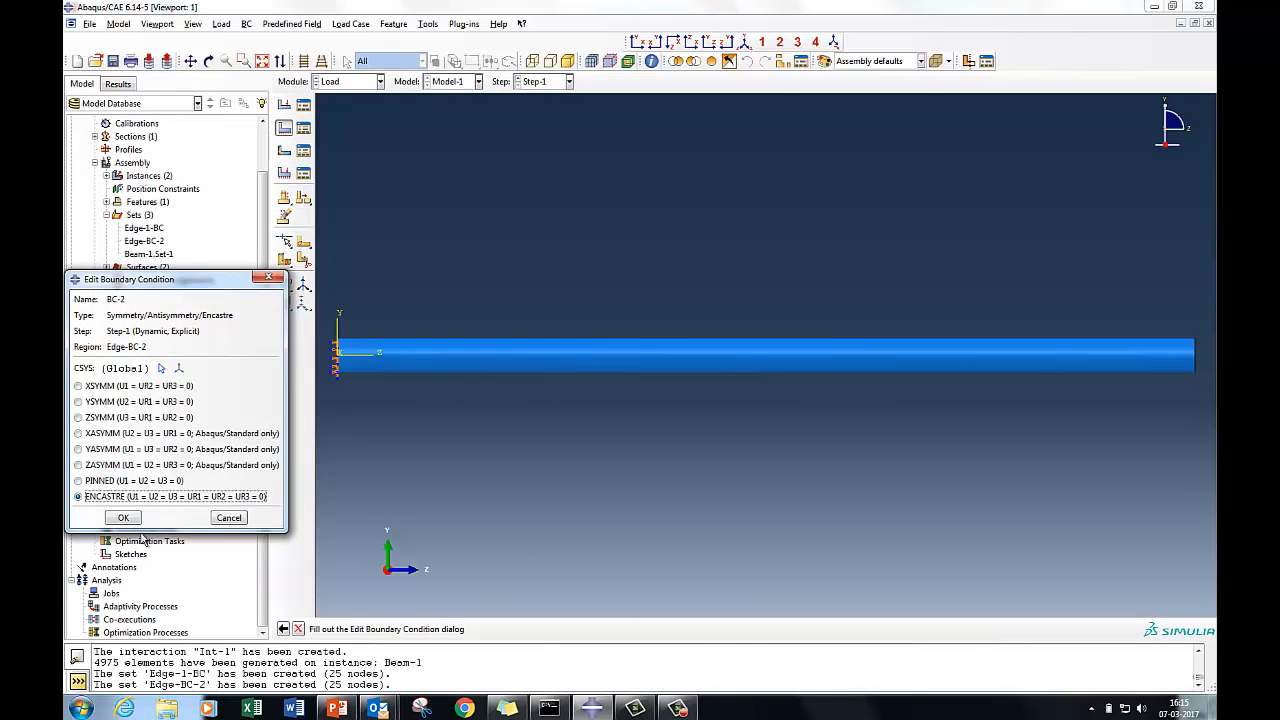
left_click(124, 518)
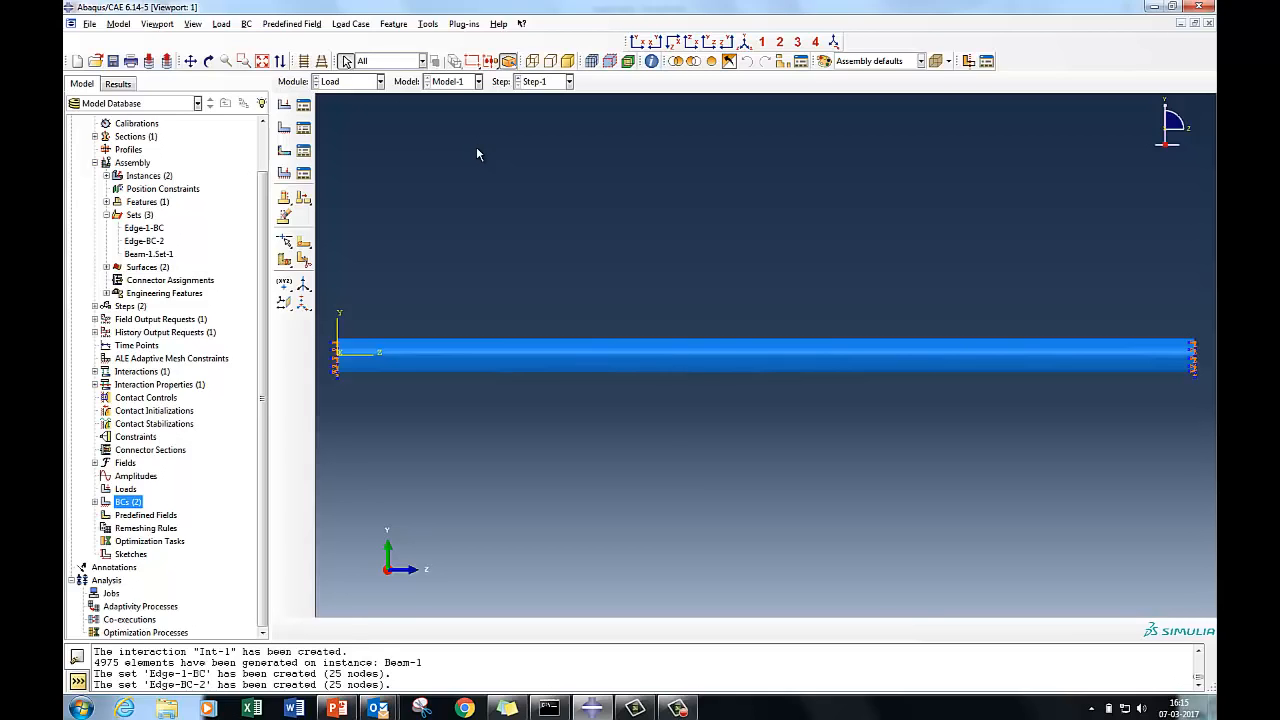
- Expand the boundary conditions and instances in the model tree and show the hidden Rgd_Cylinder-1 instance alongside the beam
left_click(208, 61)
left_click_drag(471, 220, 371, 240)
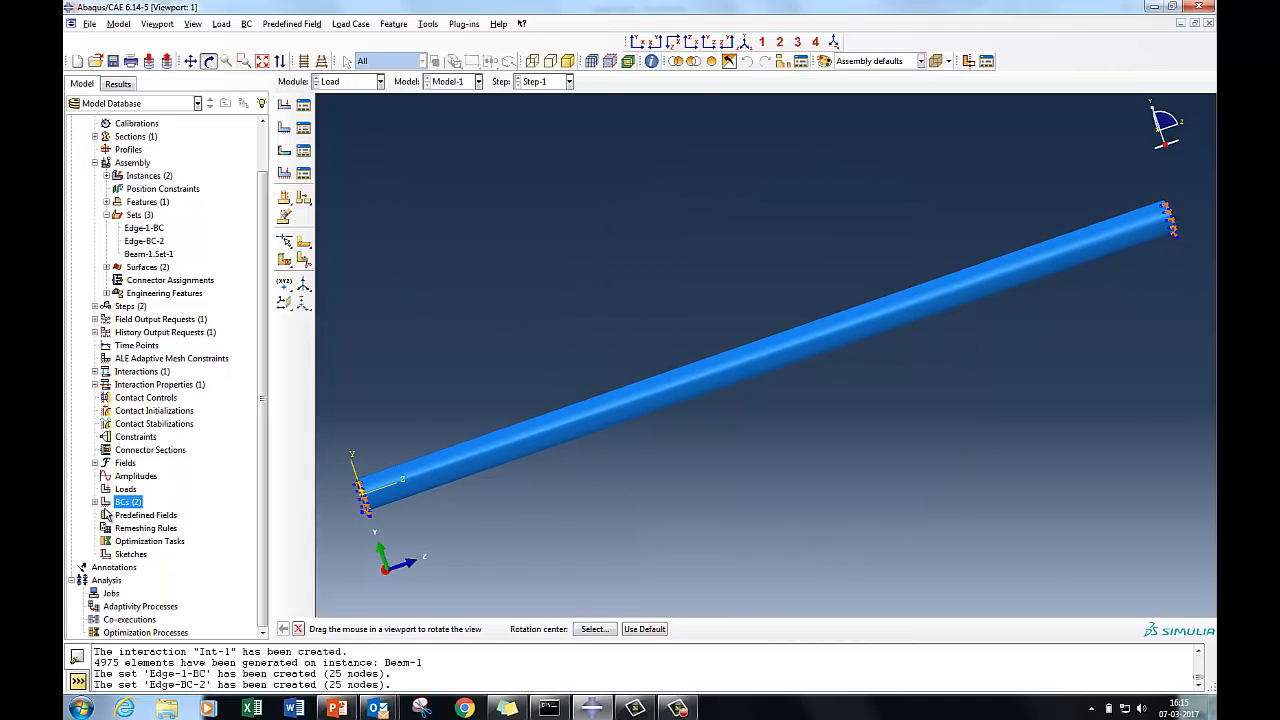
left_click(95, 502)
key("Escape")
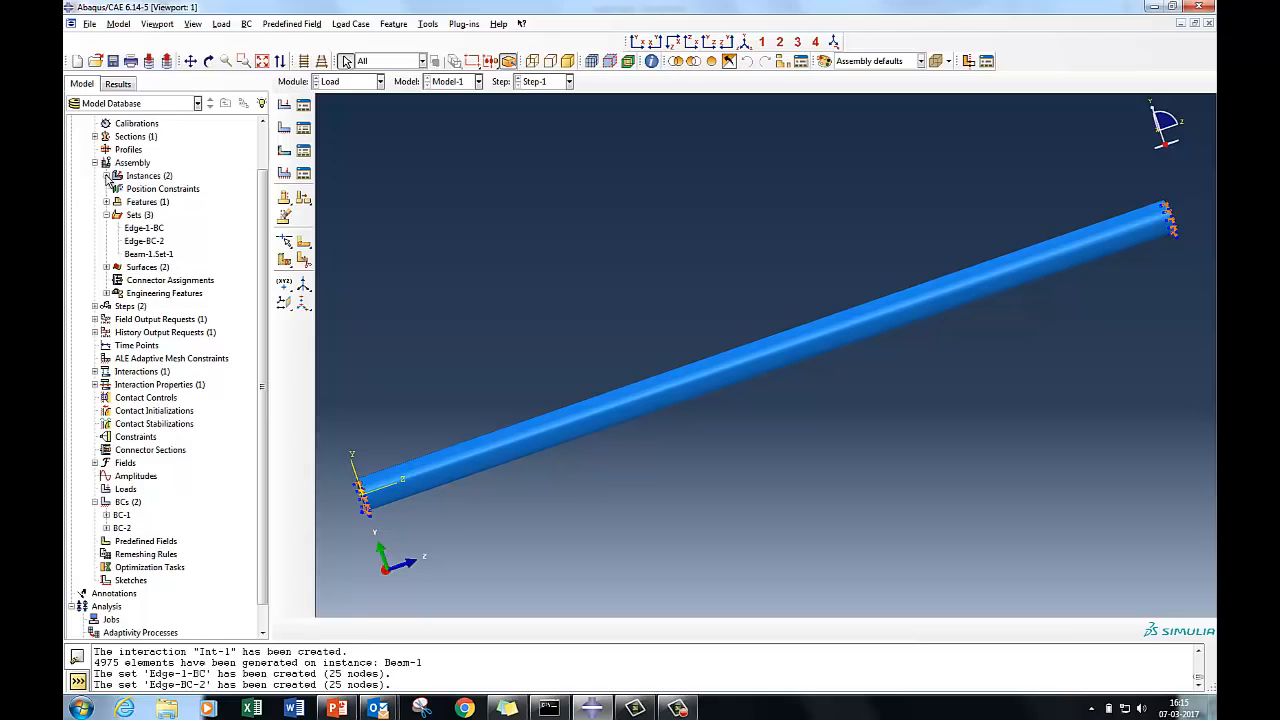
left_click(106, 175)
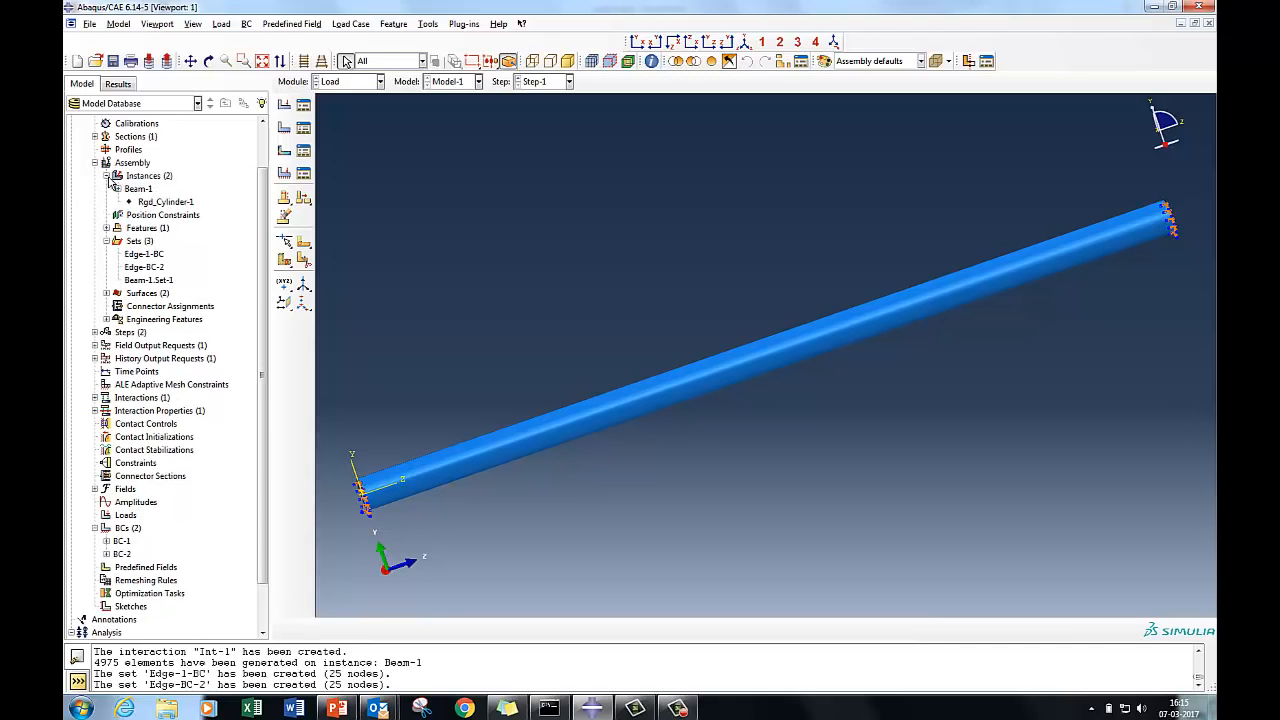
right_click(160, 202)
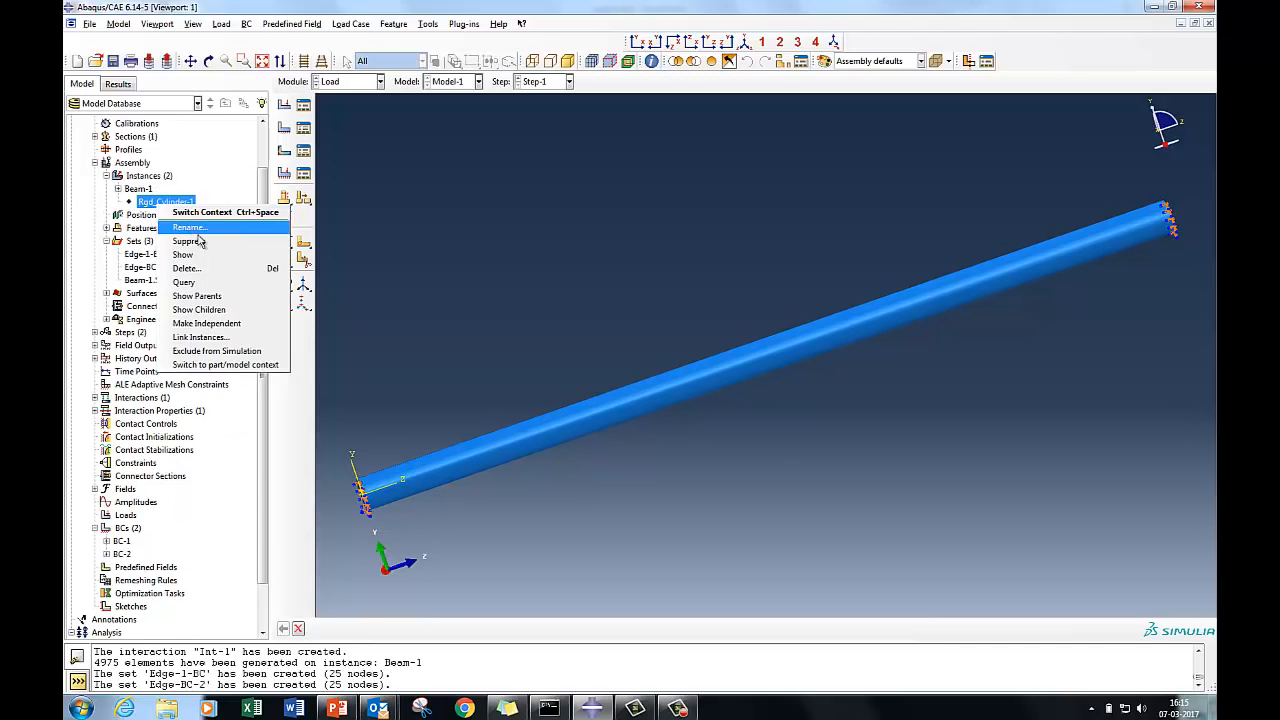
left_click(260, 266)
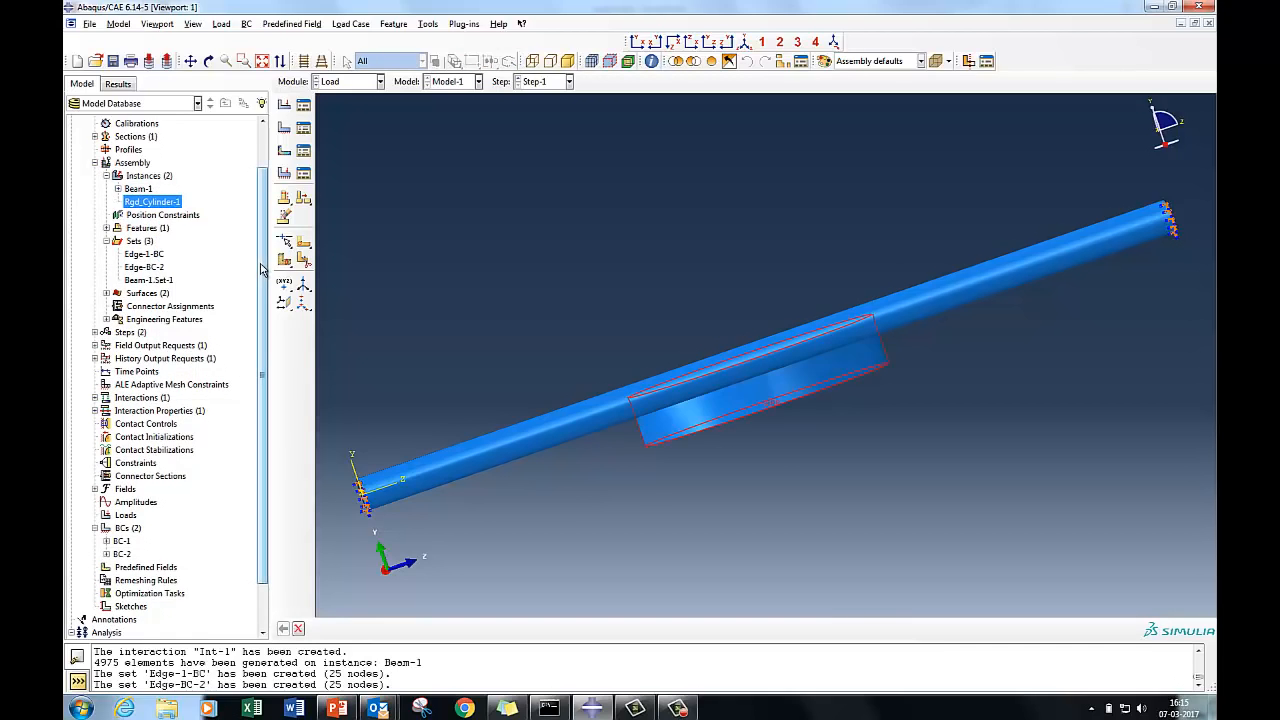
- Create a Displacement/Rotation boundary condition in Step-1 on the rigid cylinder's reference point
left_click(208, 61)
left_click_drag(720, 420, 582, 467)
left_click_drag(899, 350, 841, 363)
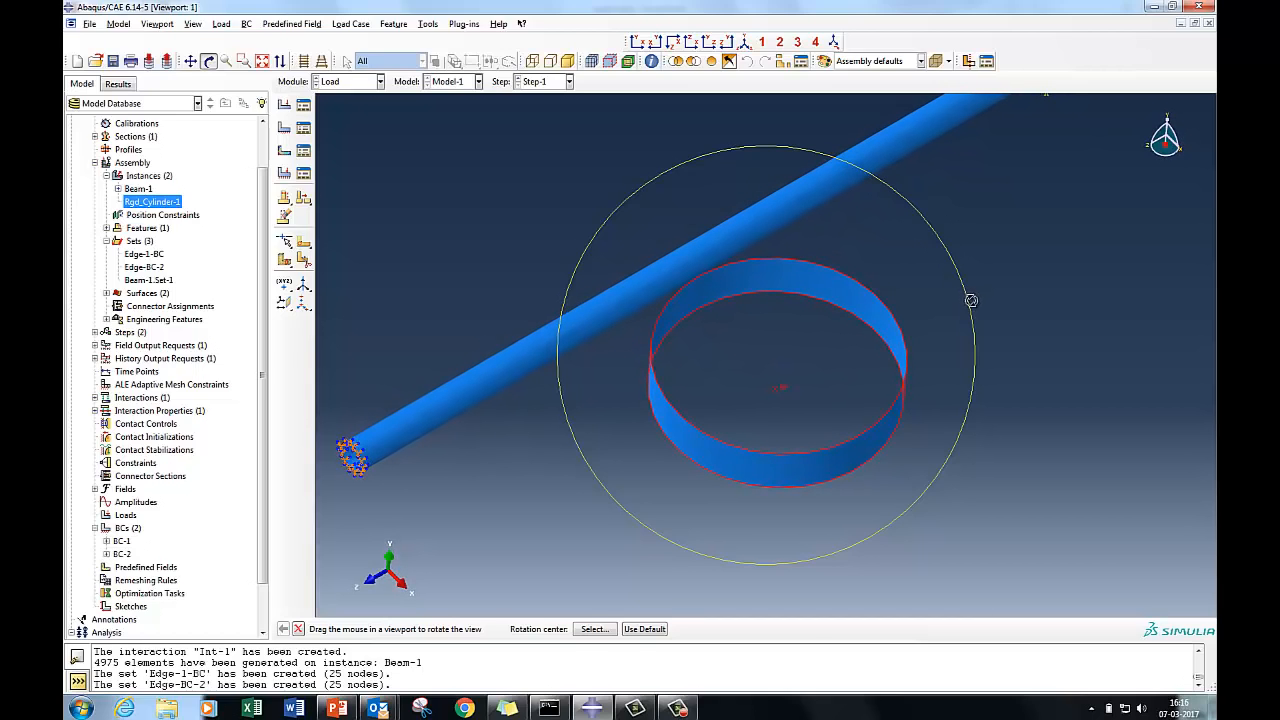
key("Escape")
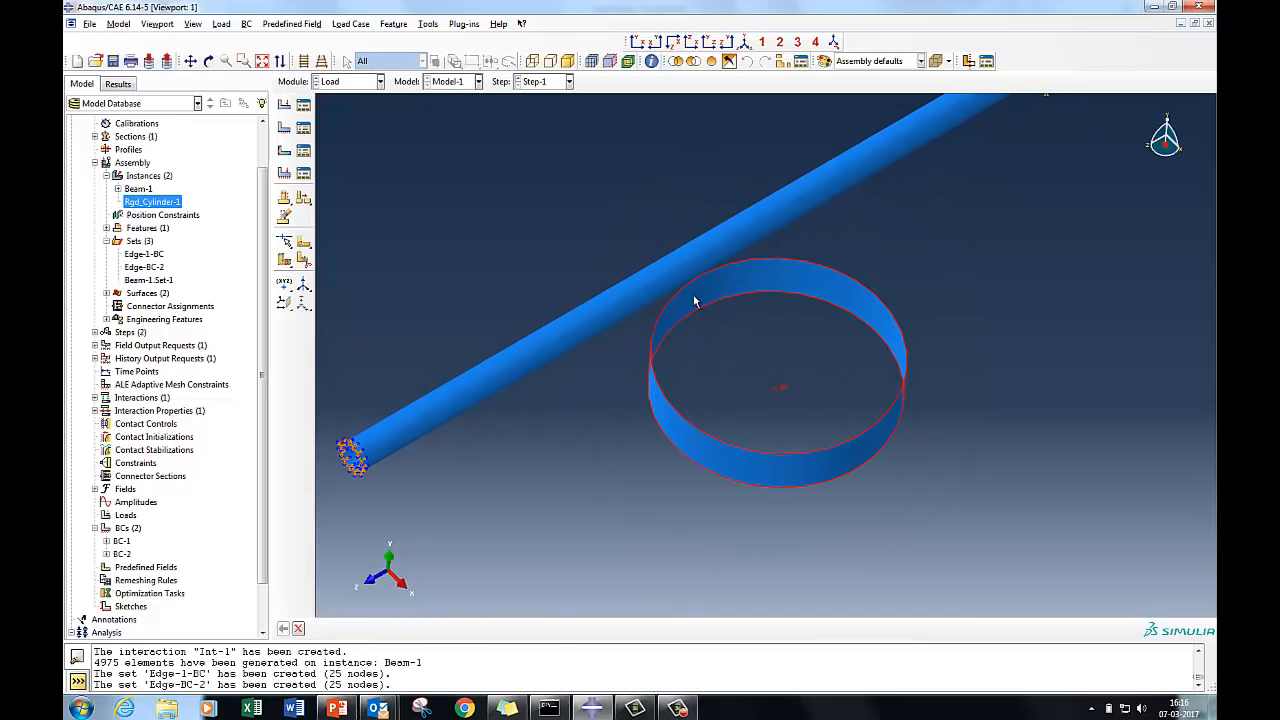
scroll(268, 510, "down", 2)
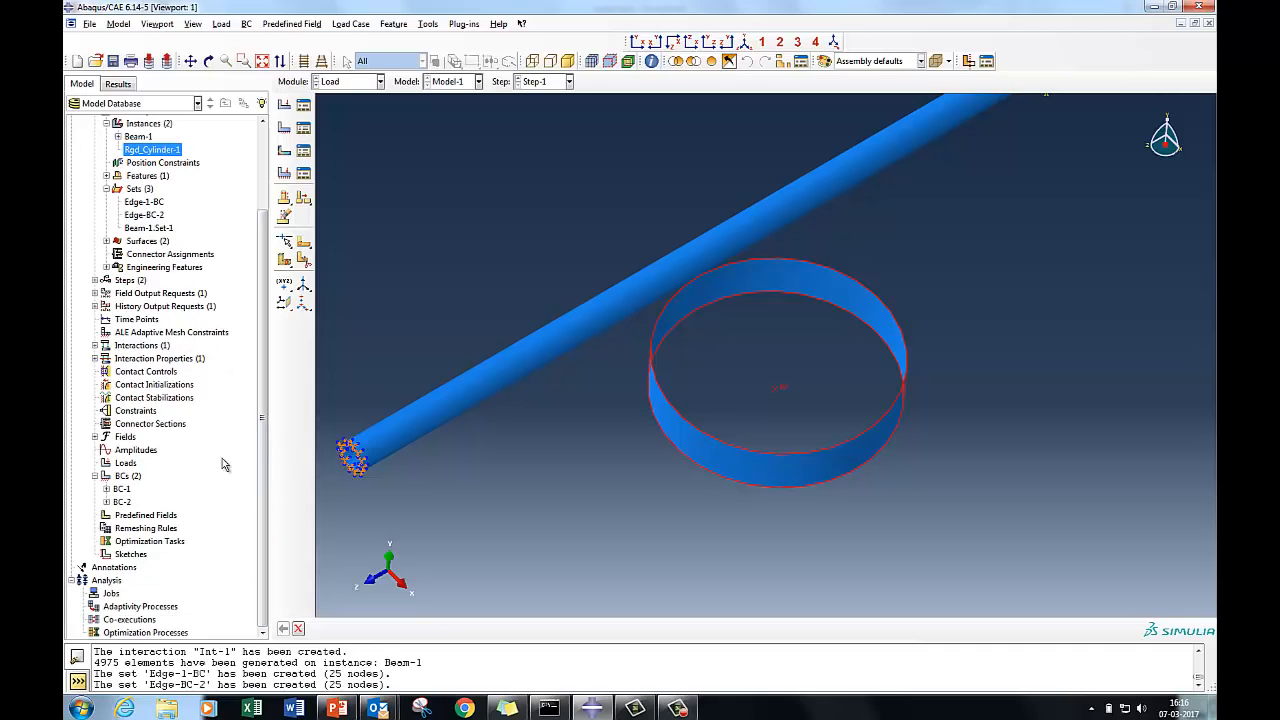
right_click(128, 476)
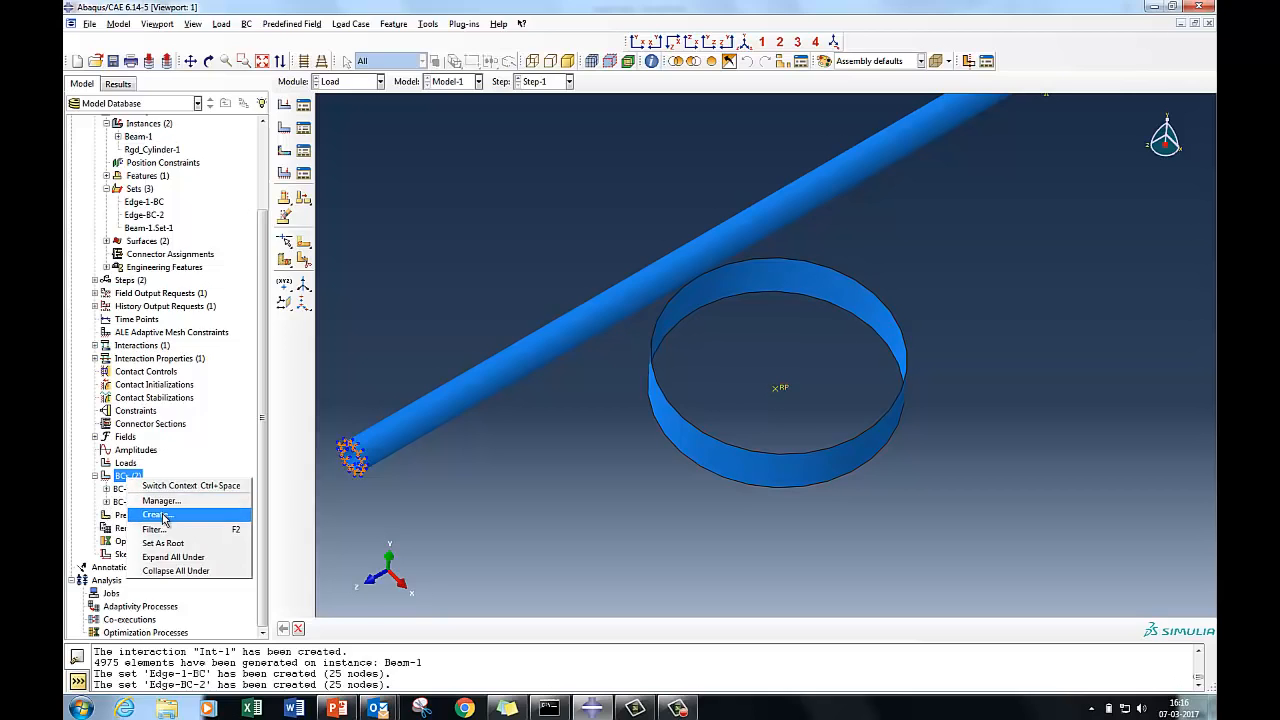
left_click(158, 514)
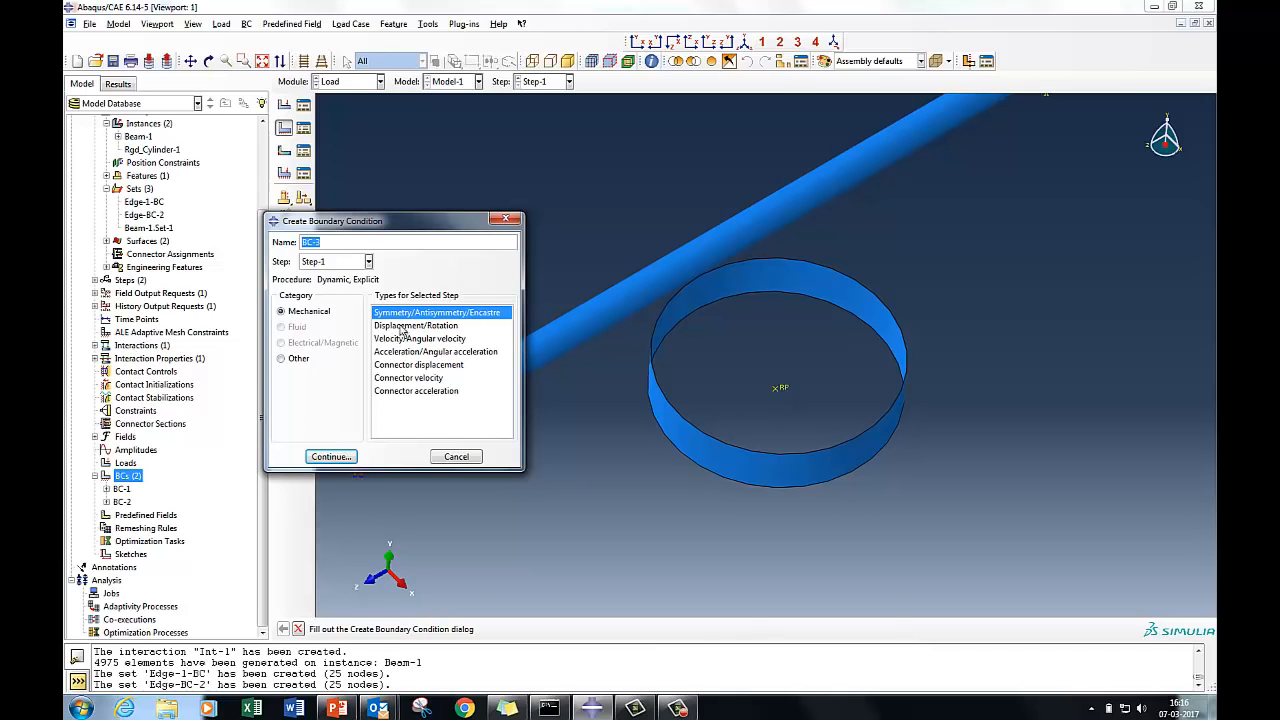
left_click(404, 328)
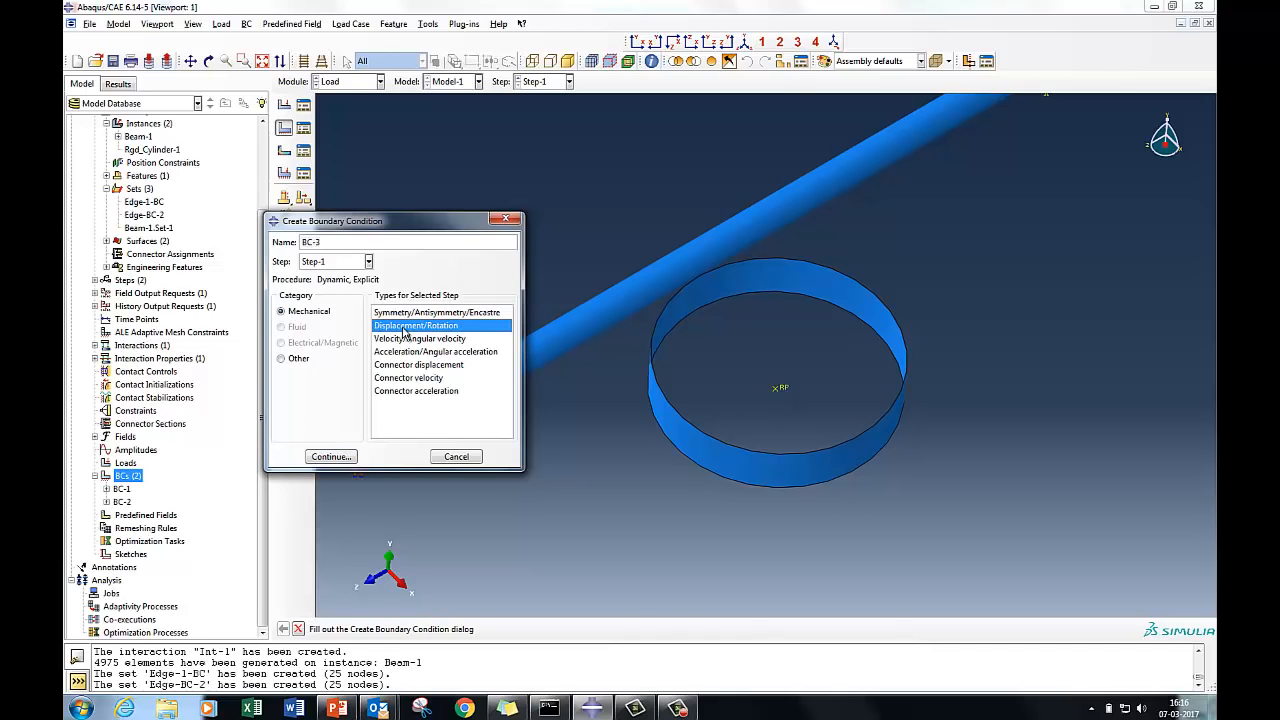
left_click(333, 457)
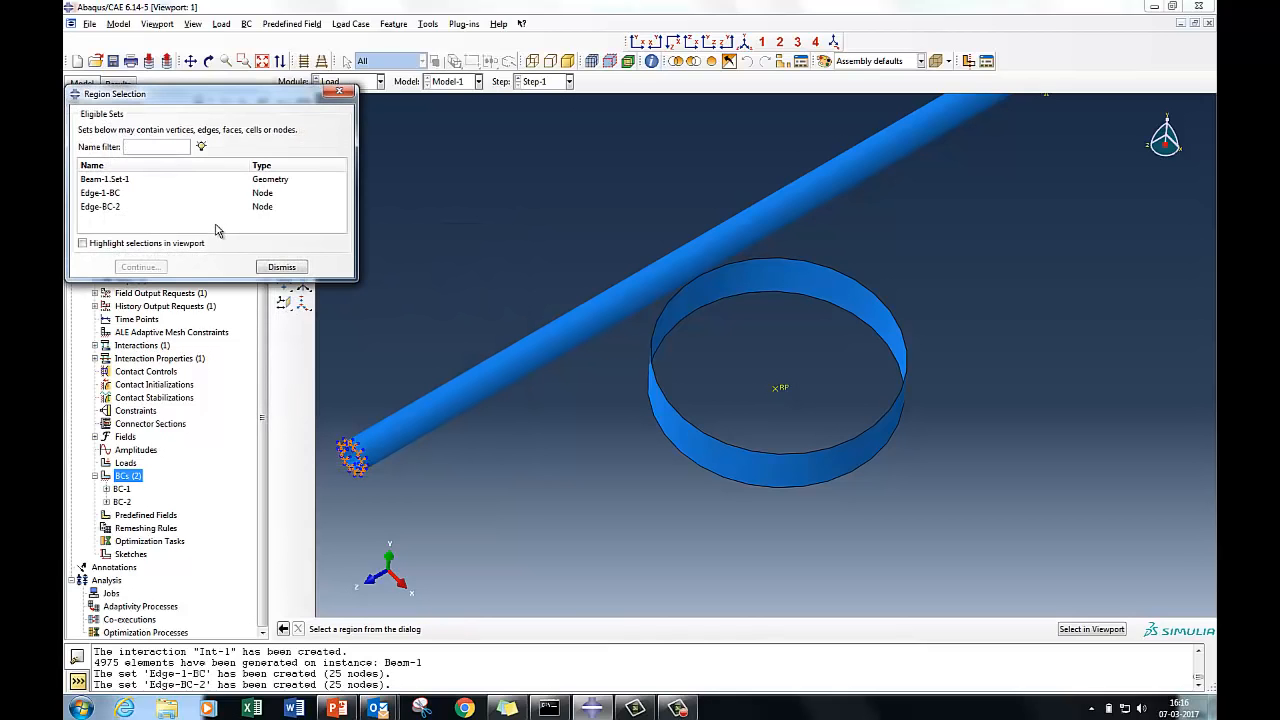
left_click(281, 266)
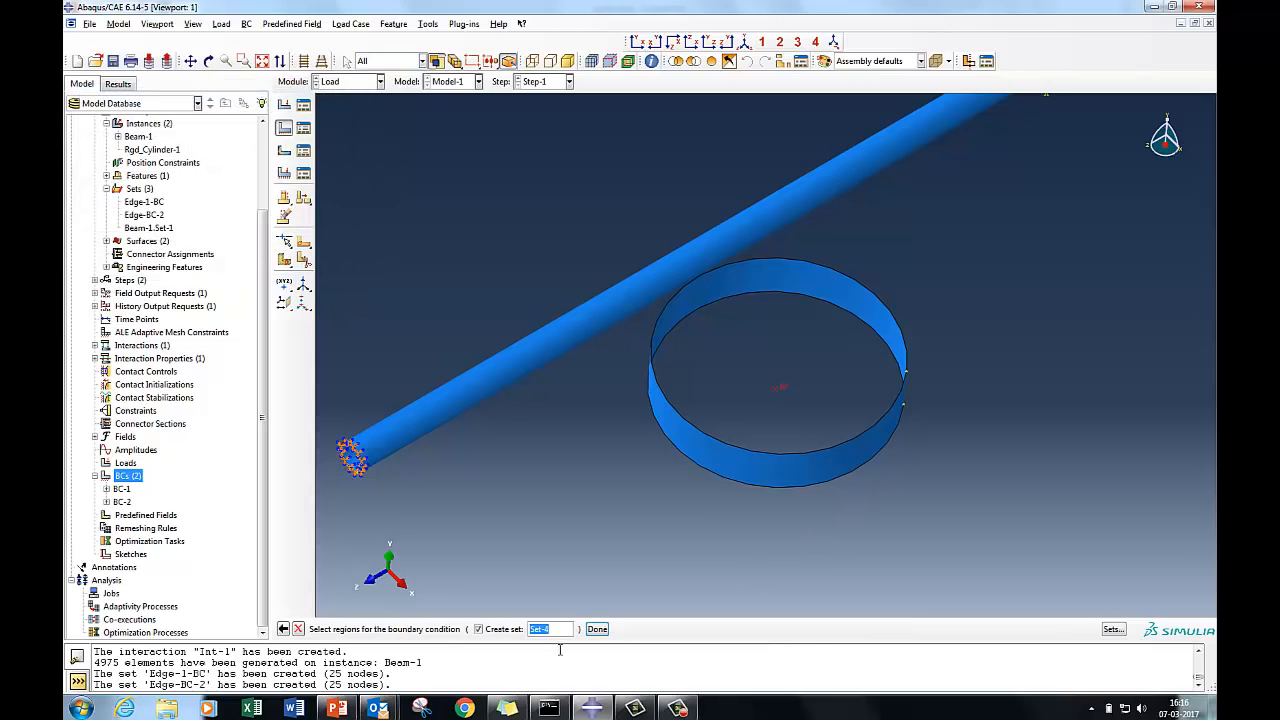
left_click(597, 629)
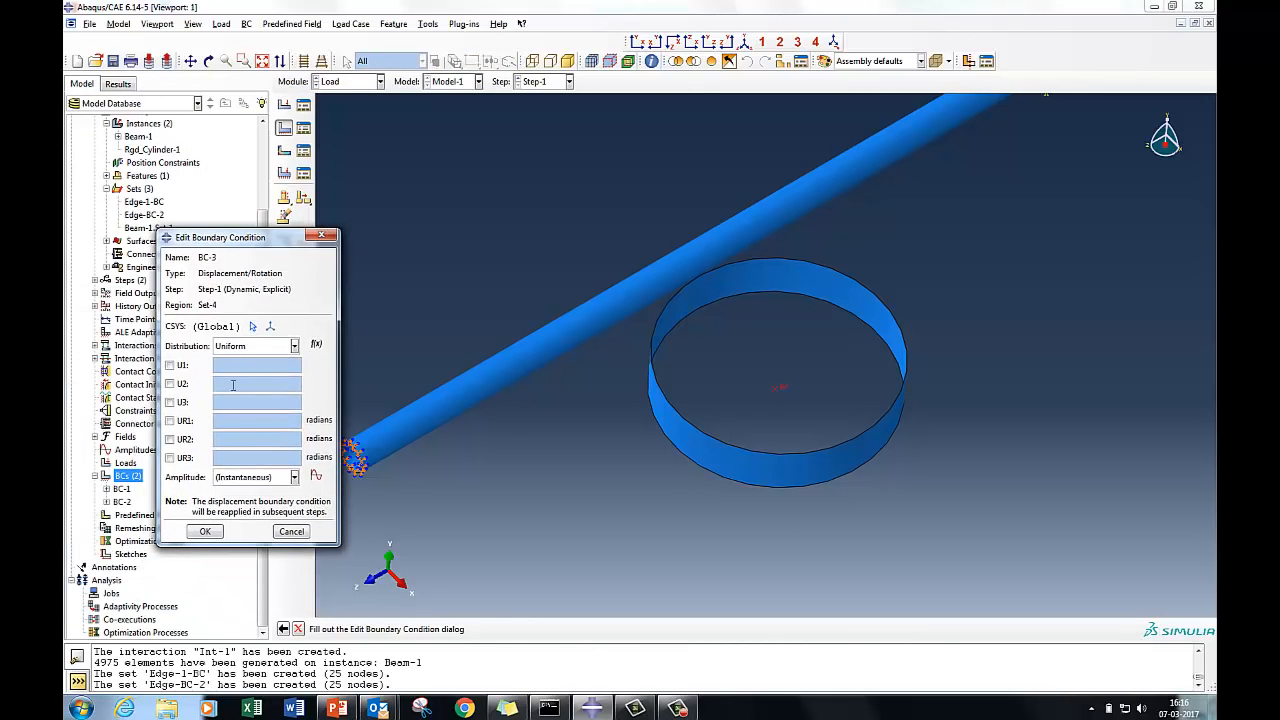
- Constrain U2, U3, UR1, UR2 and UR3 of the cylinder's reference point to 0, leaving U1 free
left_click(169, 383)
left_click(169, 401)
left_click(169, 420)
left_click(169, 438)
left_click(169, 457)
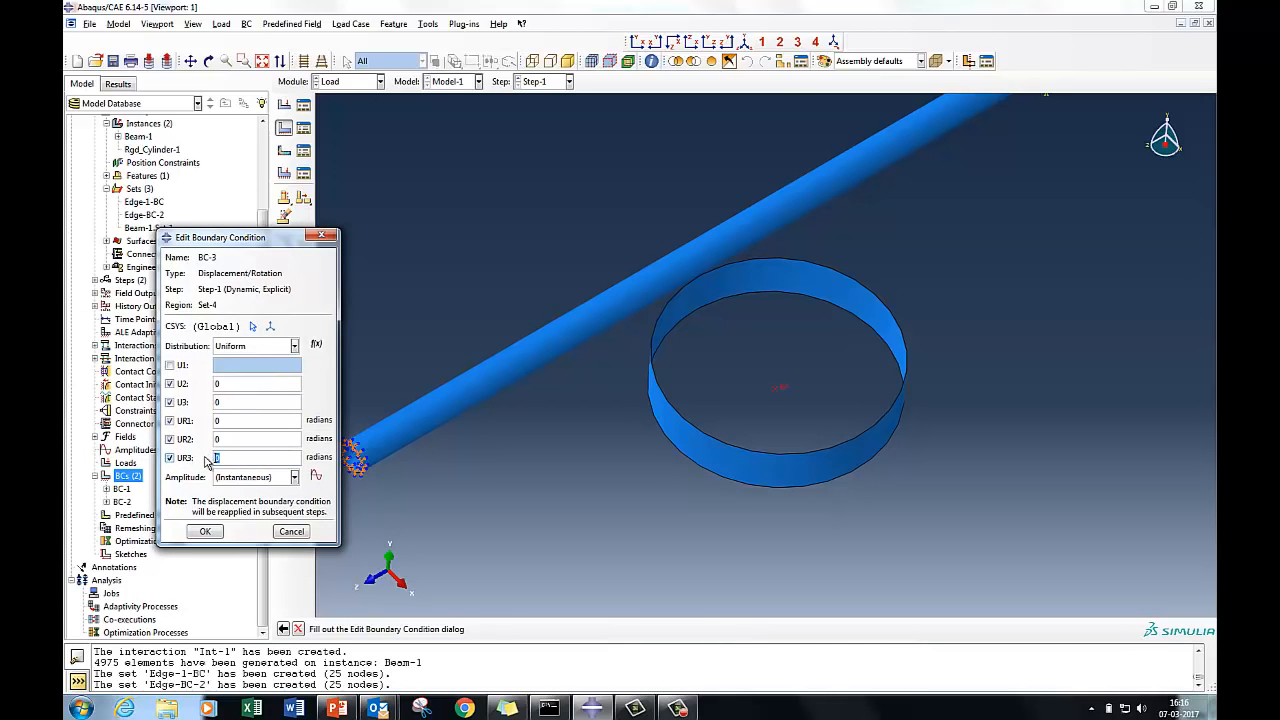
left_click(204, 532)
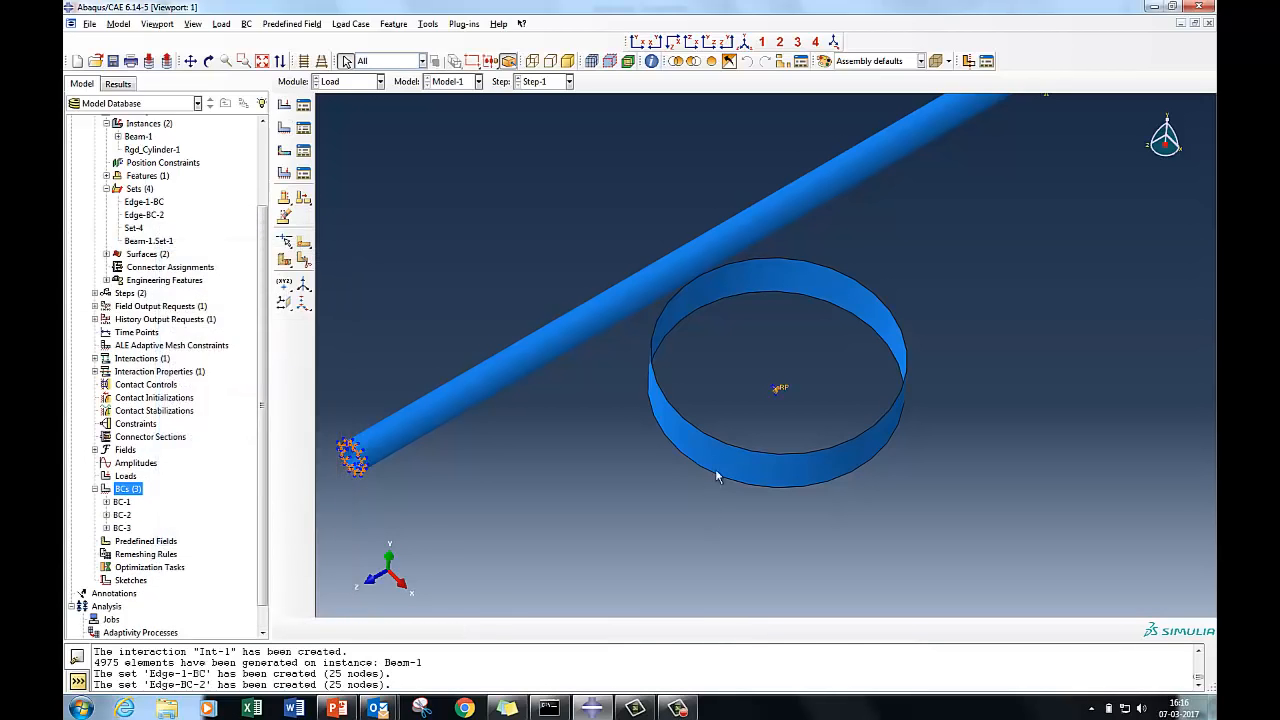
- Create another Displacement/Rotation boundary condition in Step-1 on the cylinder's reference point with U1 set to -1.0
right_click(129, 490)
left_click(167, 530)
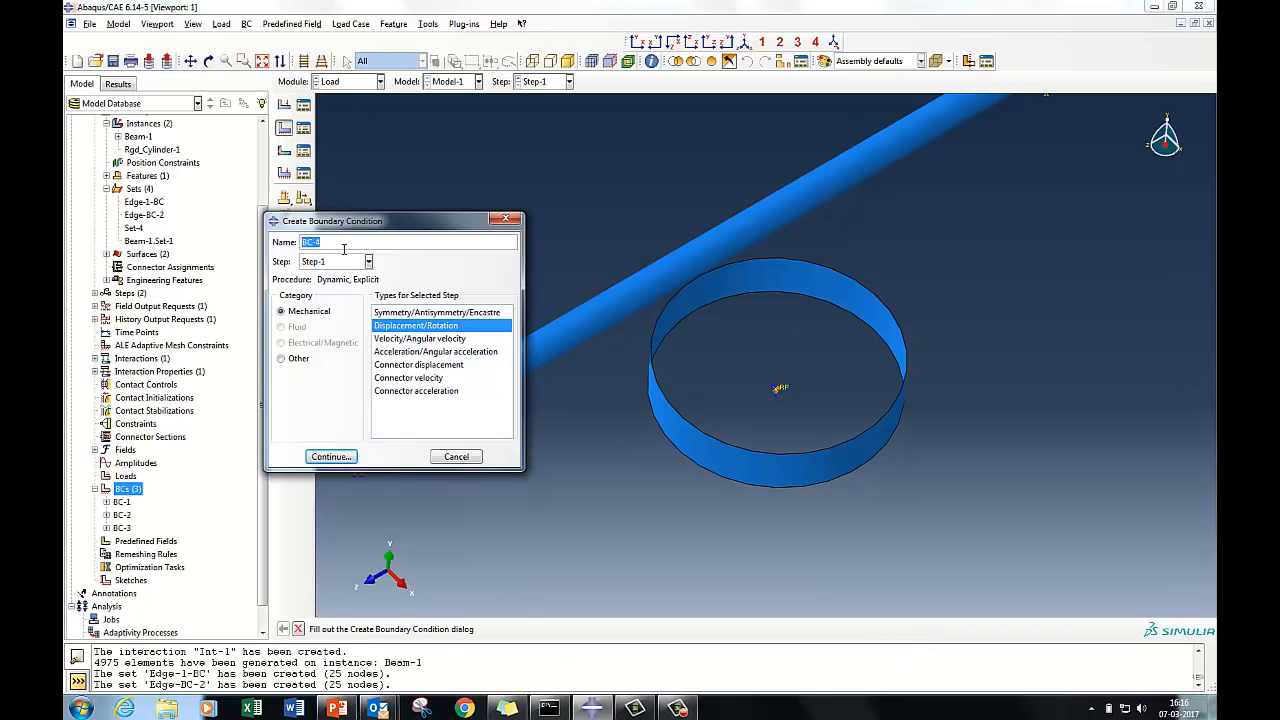
left_click(333, 456)
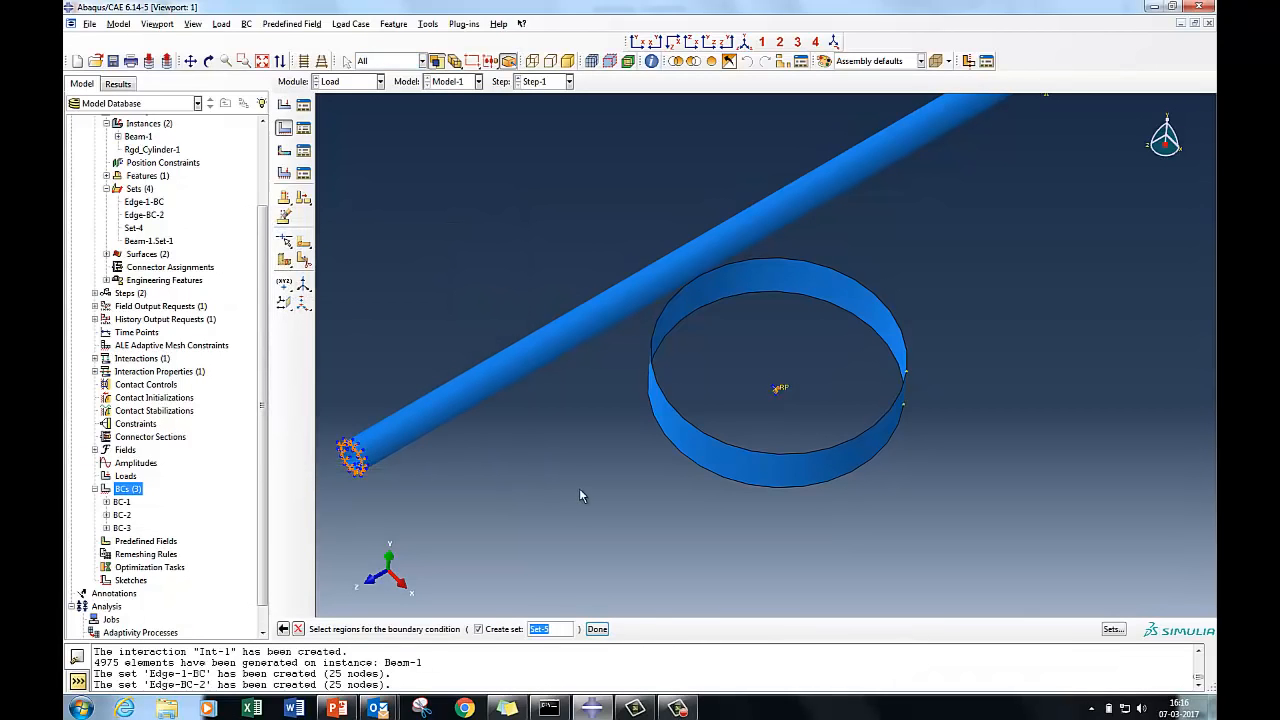
left_click(779, 390)
left_click(597, 629)
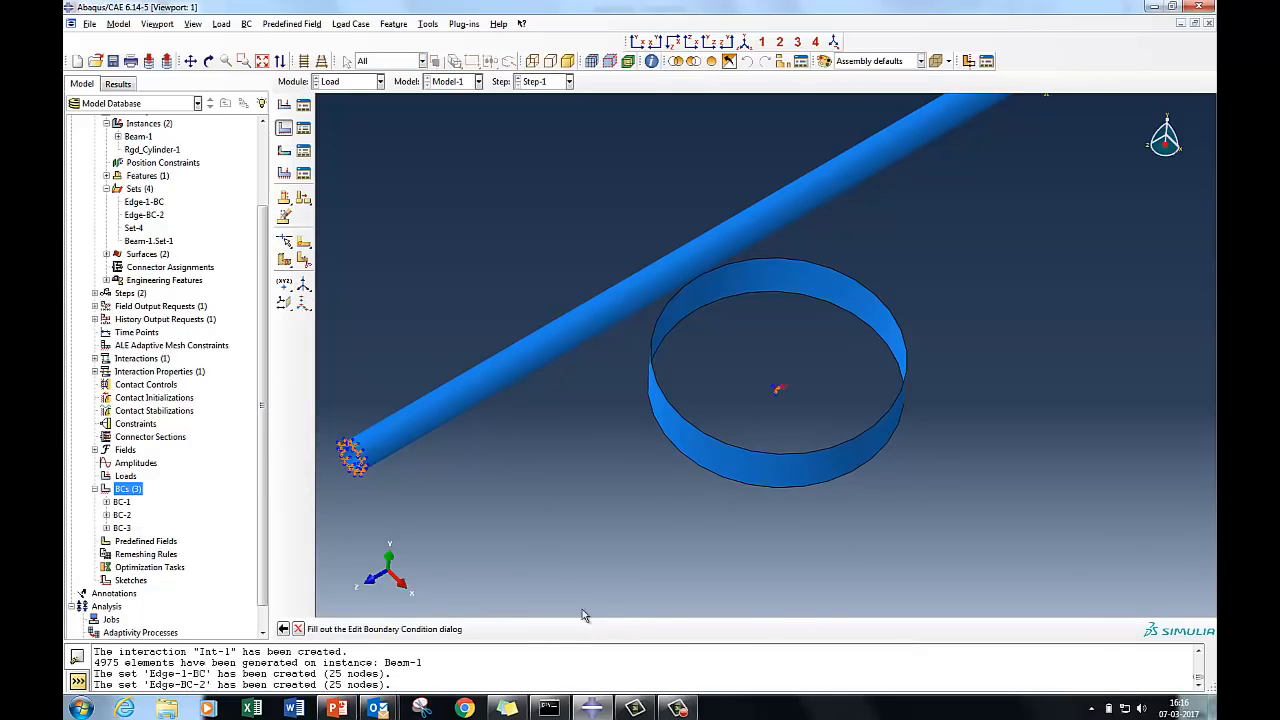
left_click(169, 365)
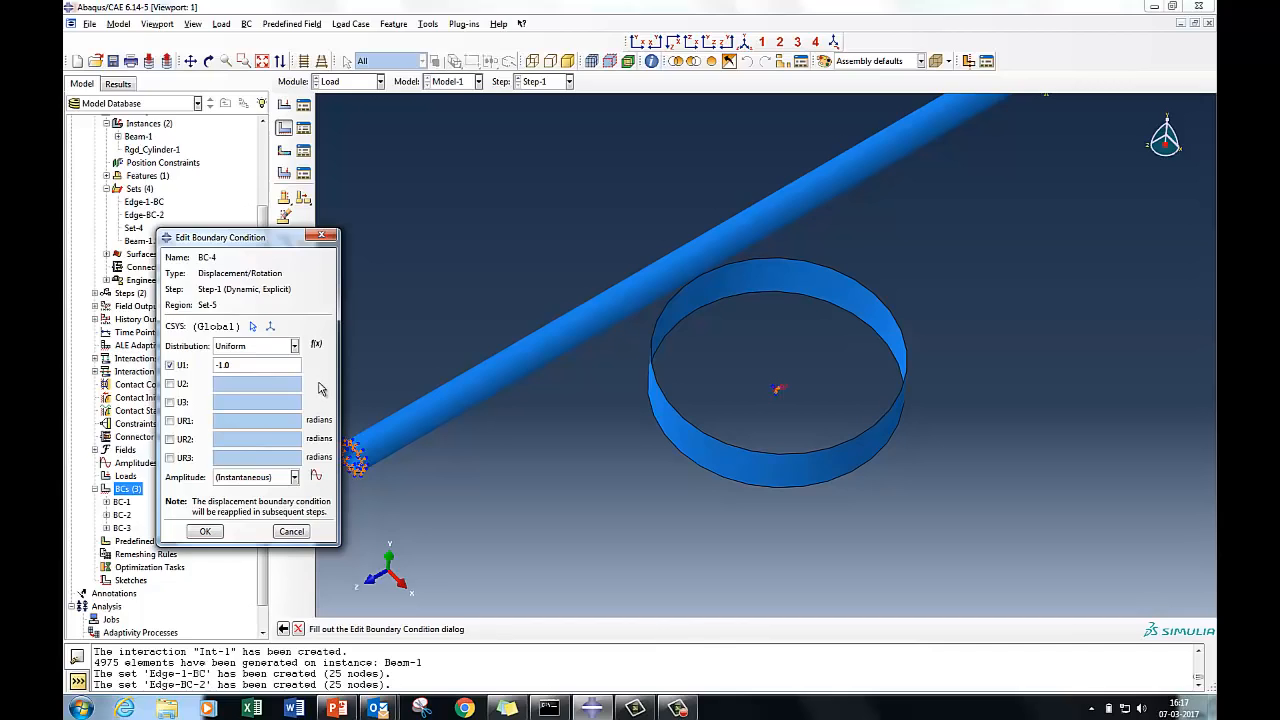
- Create a tabular step-time amplitude for the boundary condition, starting at time 0.0 with amplitude 0.0 and ending at time 0.004
left_click(316, 477)
left_click_drag(145, 321, 410, 303)
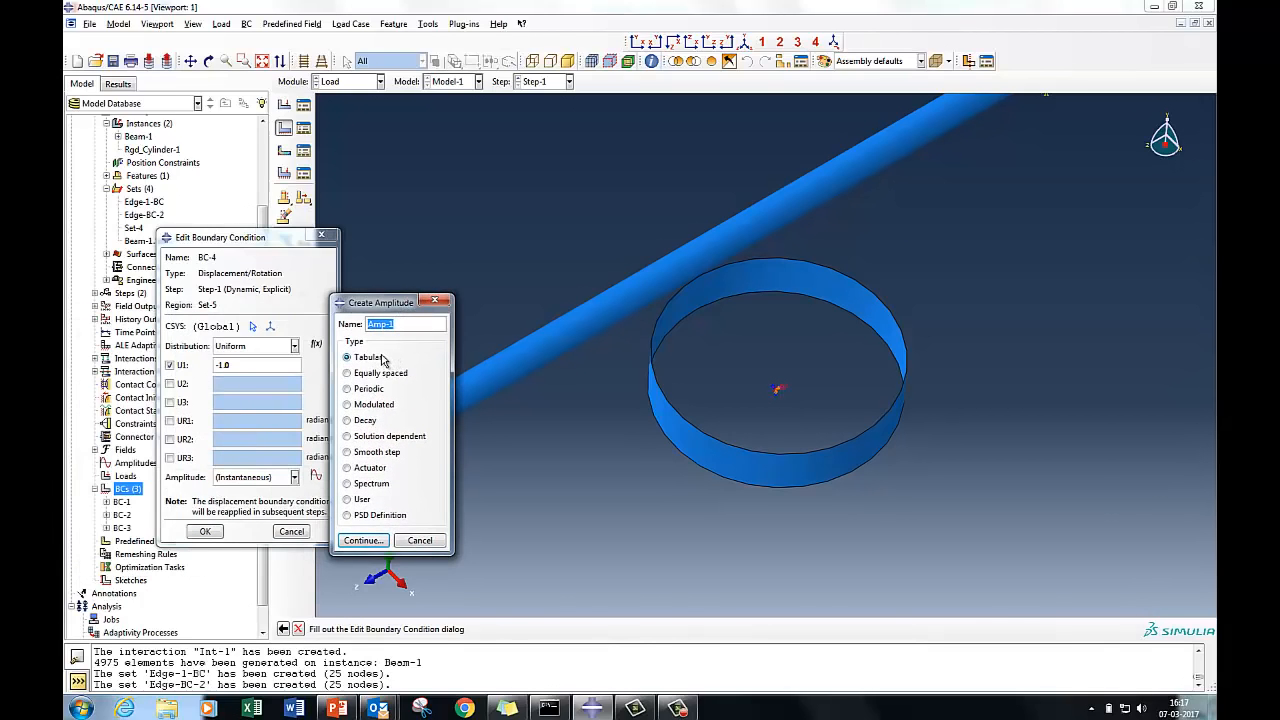
left_click(363, 543)
left_click_drag(160, 326, 480, 292)
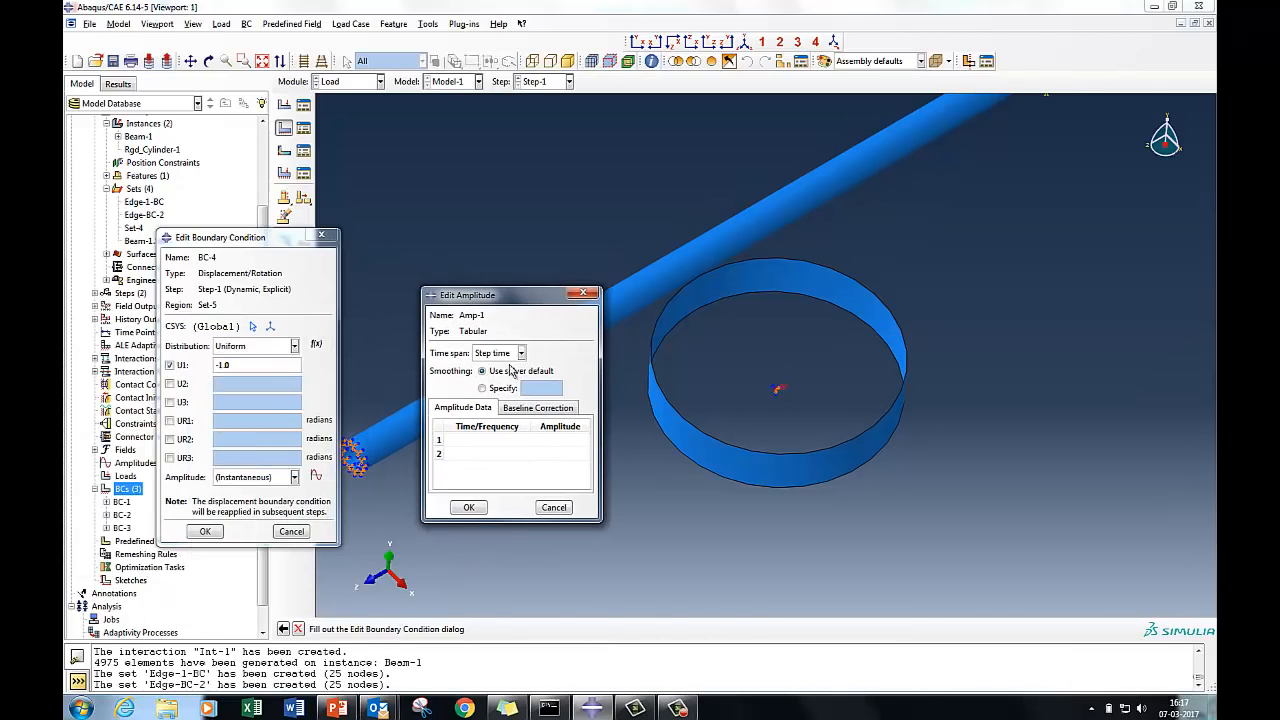
left_click(494, 440)
left_click(577, 443)
left_click(485, 453)
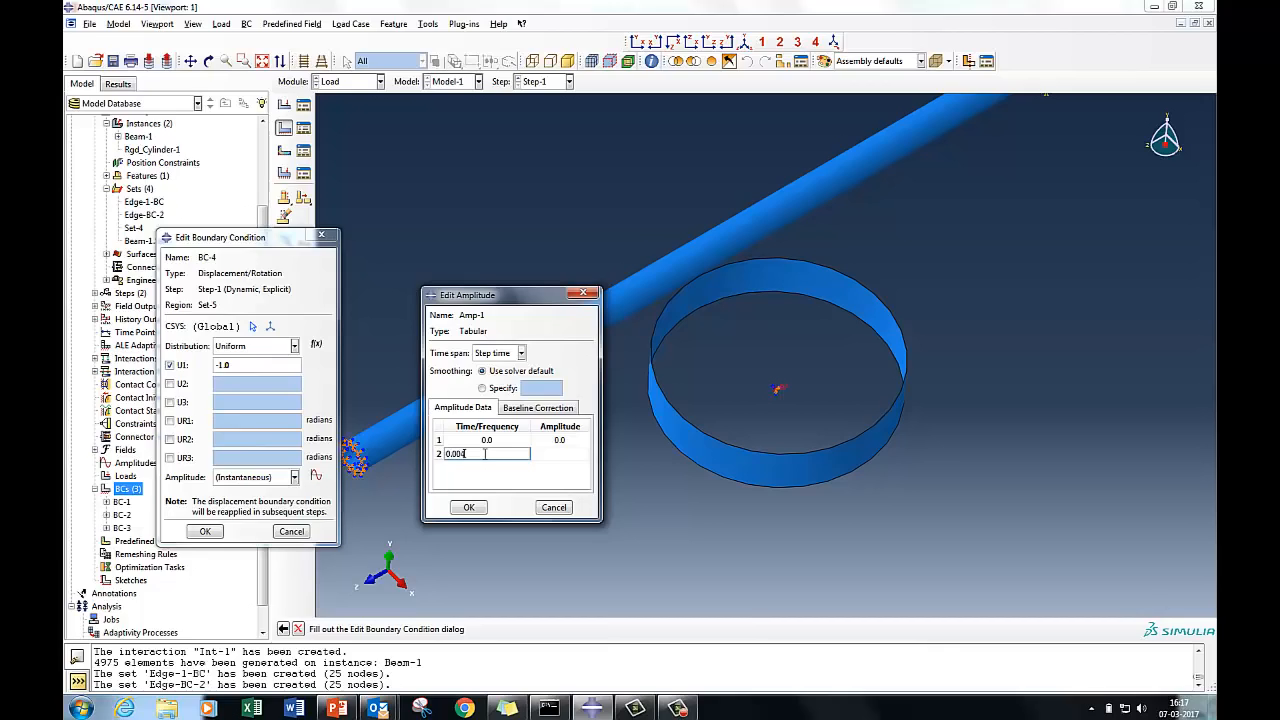
left_click(570, 455)
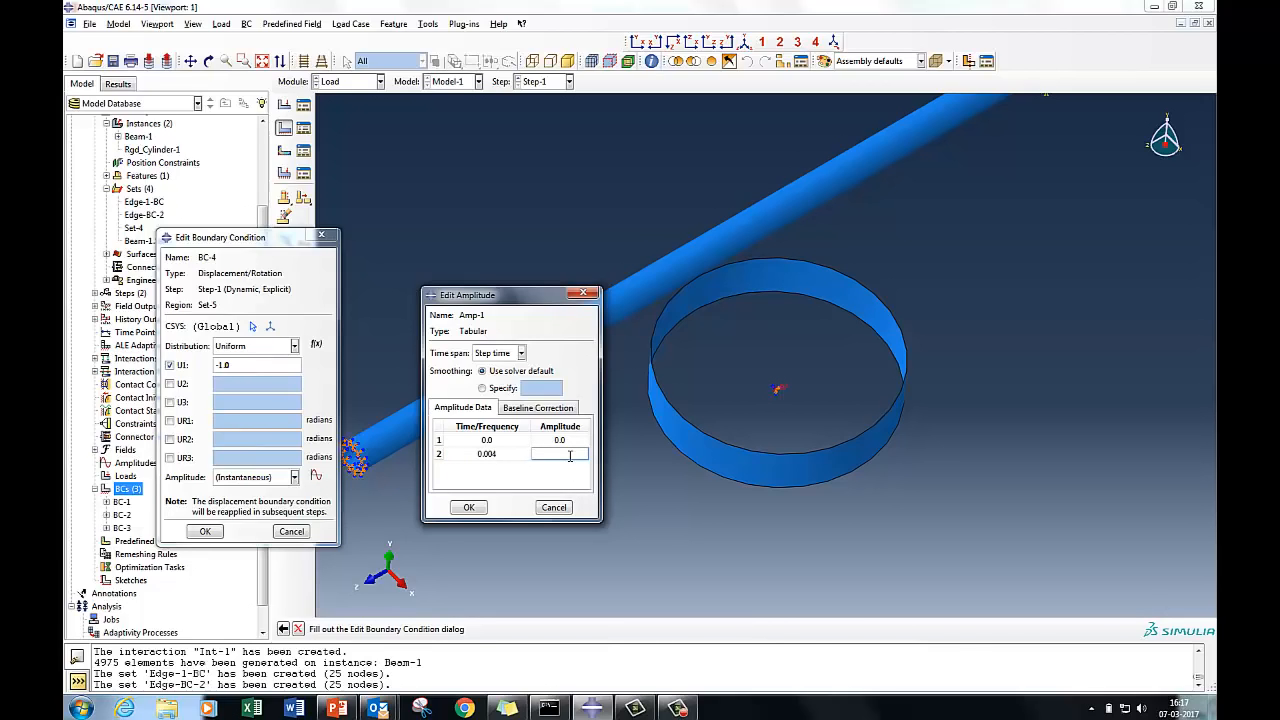
key("Return")
left_click(476, 510)
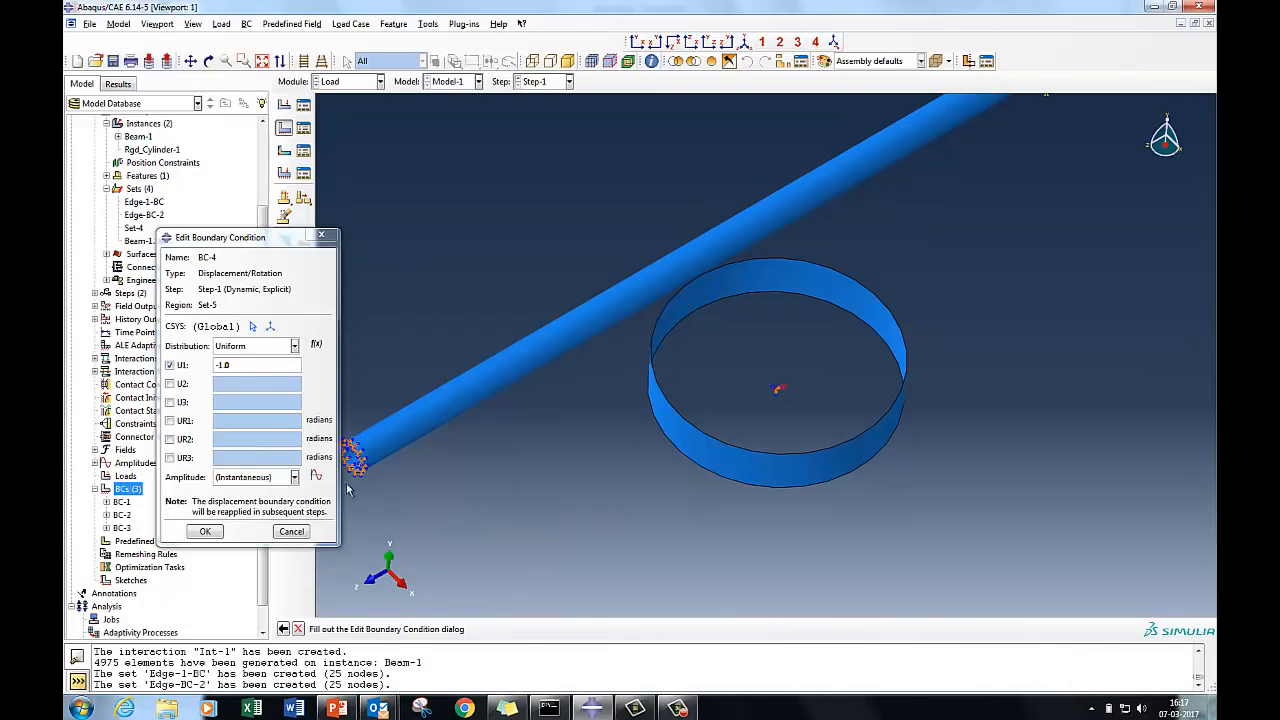
- Assign amplitude Amp-1 to the cylinder's U1 displacement boundary condition and accept the condition
left_click(296, 477)
left_click(250, 505)
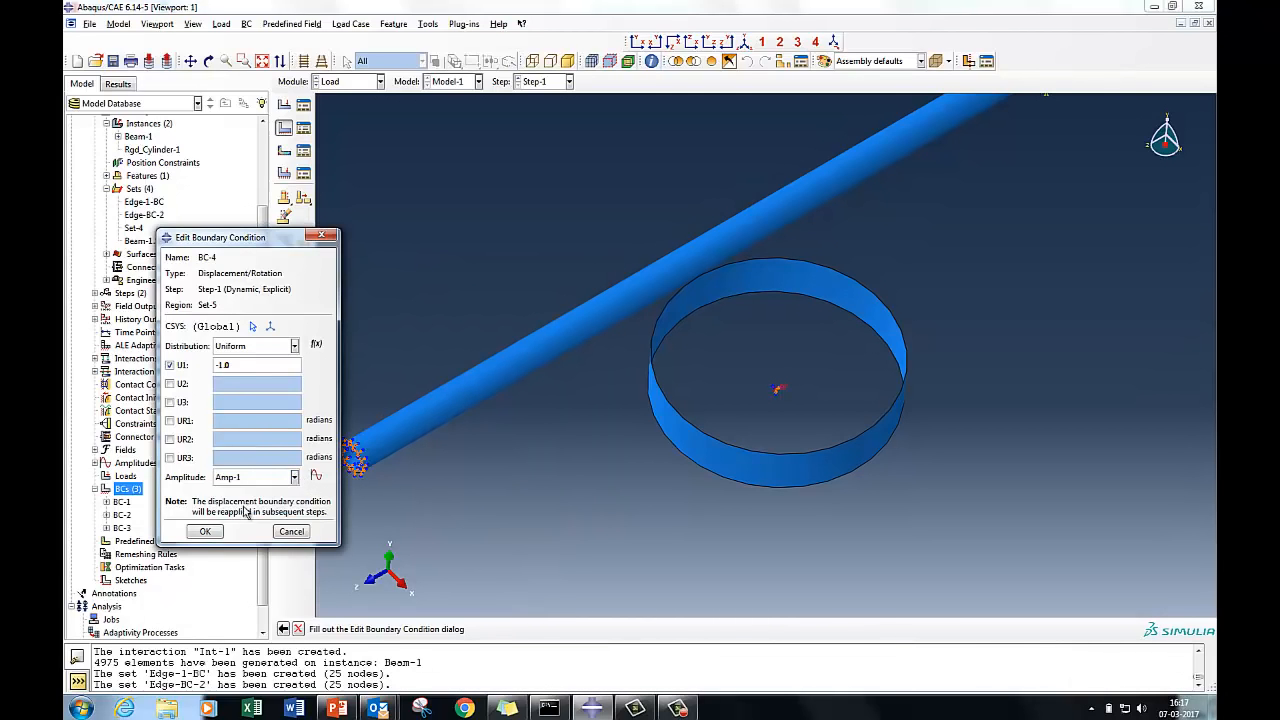
left_click(203, 531)
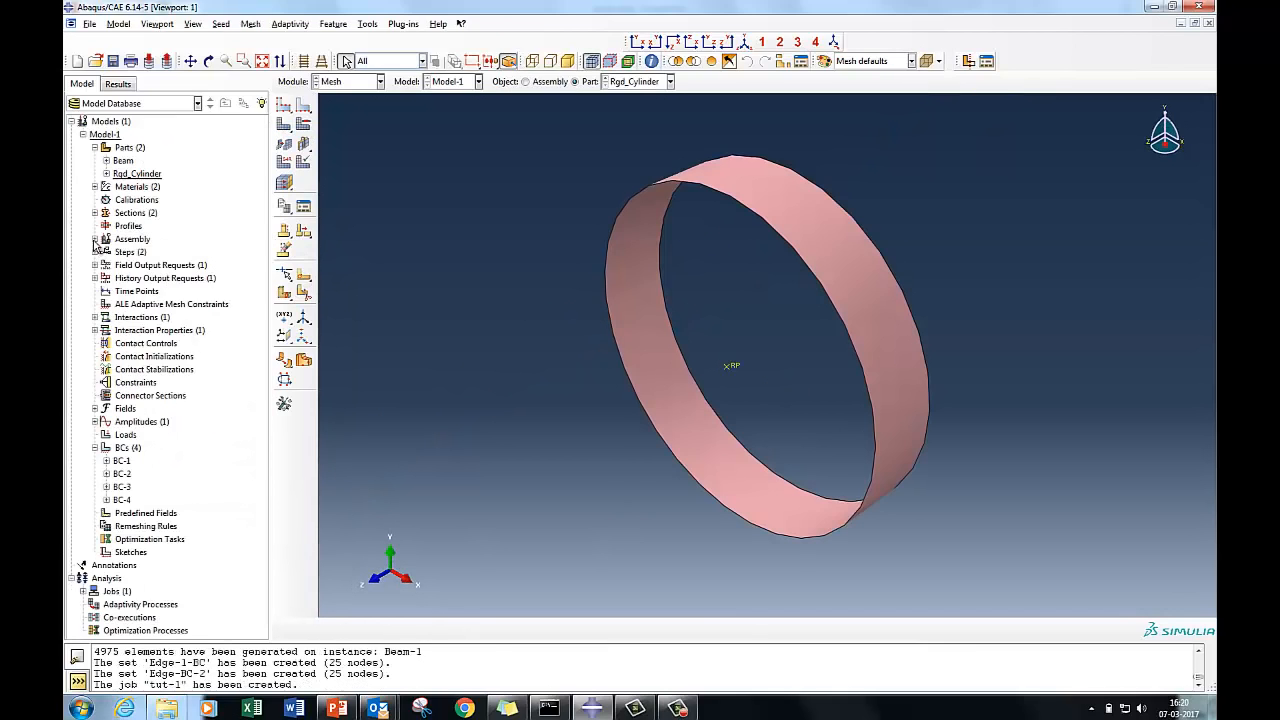
- Expand the assembly in the model tree and hide the Beam-1 instance
left_click(94, 239)
right_click(133, 266)
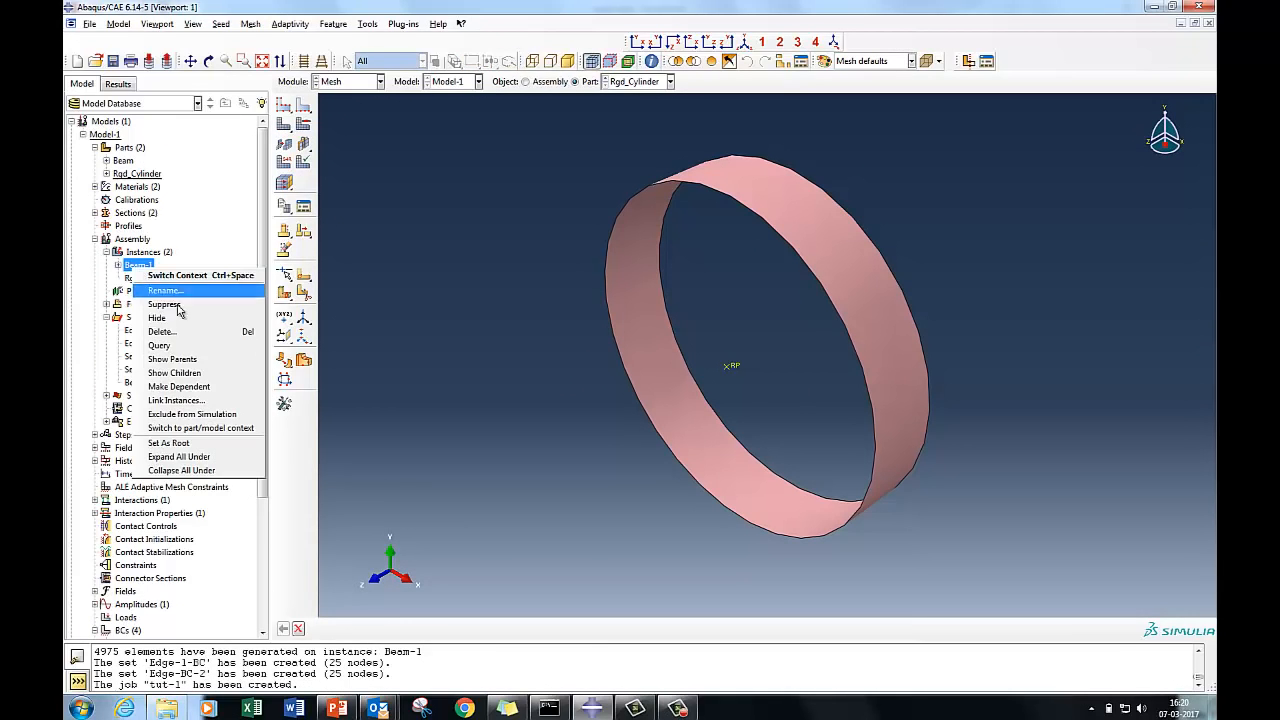
left_click(168, 318)
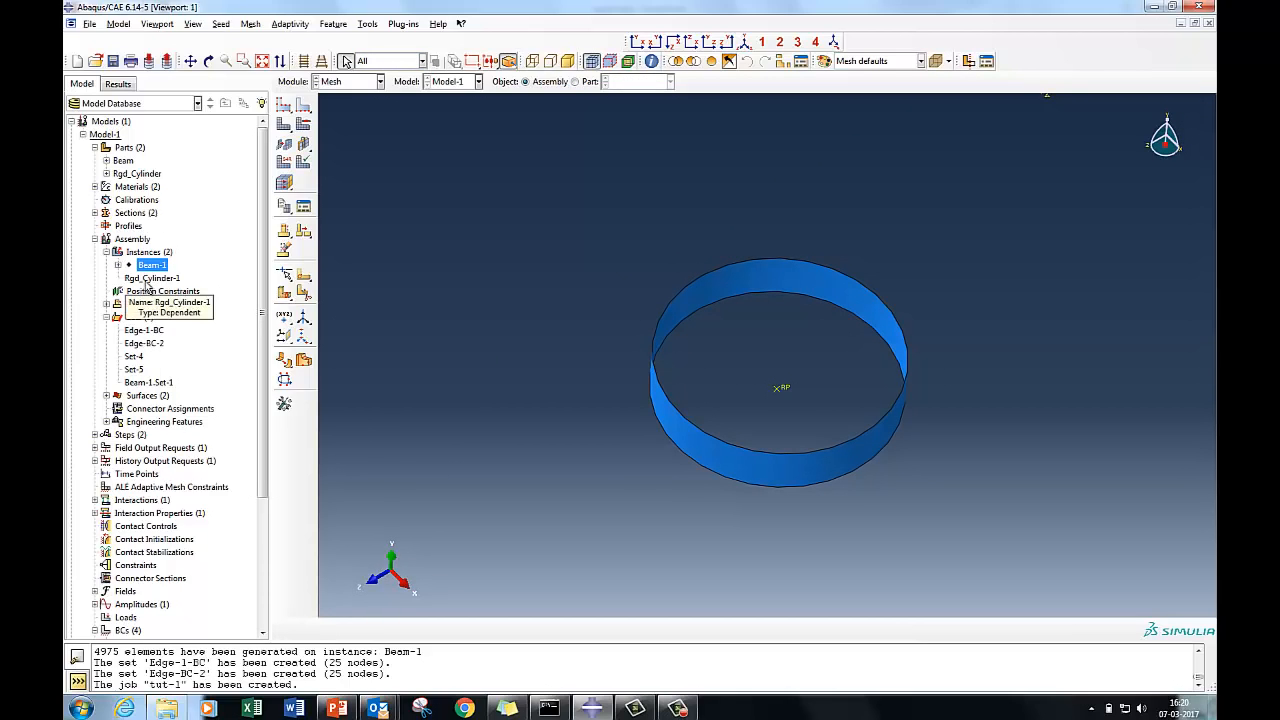
- Try to mesh the dependent Rgd_Cylinder-1 instance in the assembly
left_click(284, 124)
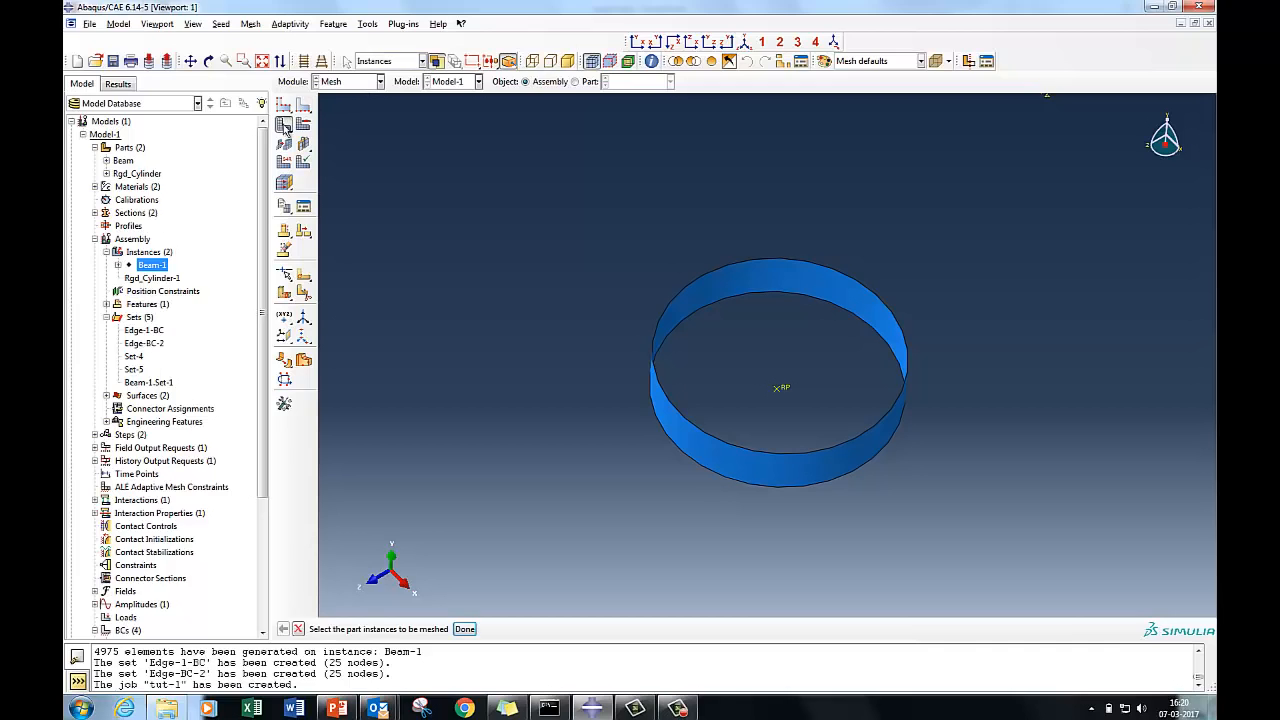
left_click(654, 370)
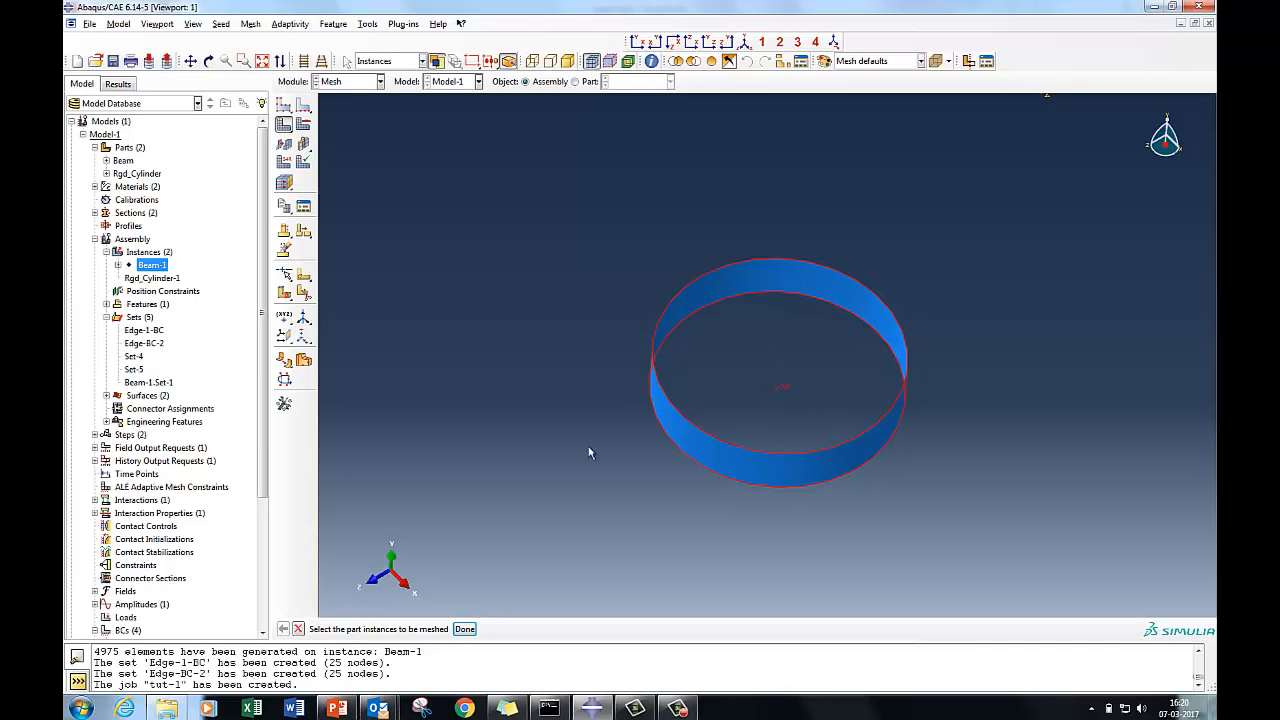
left_click(464, 629)
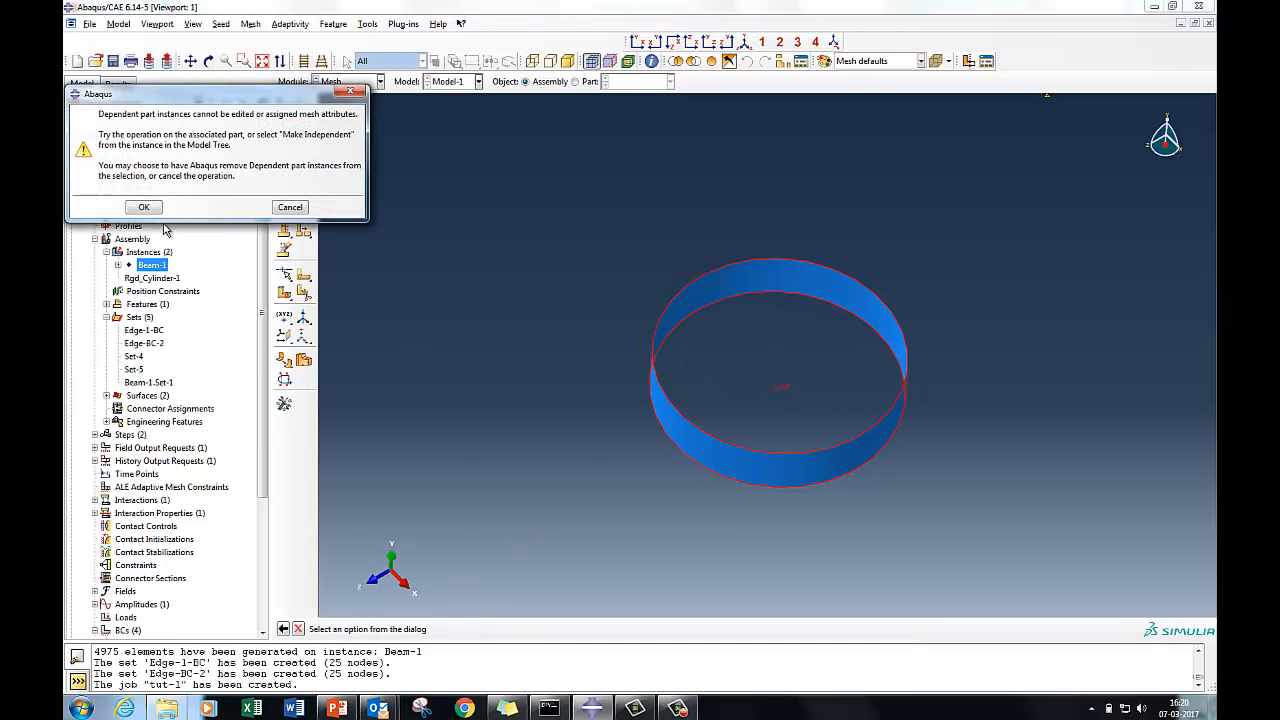
left_click(146, 208)
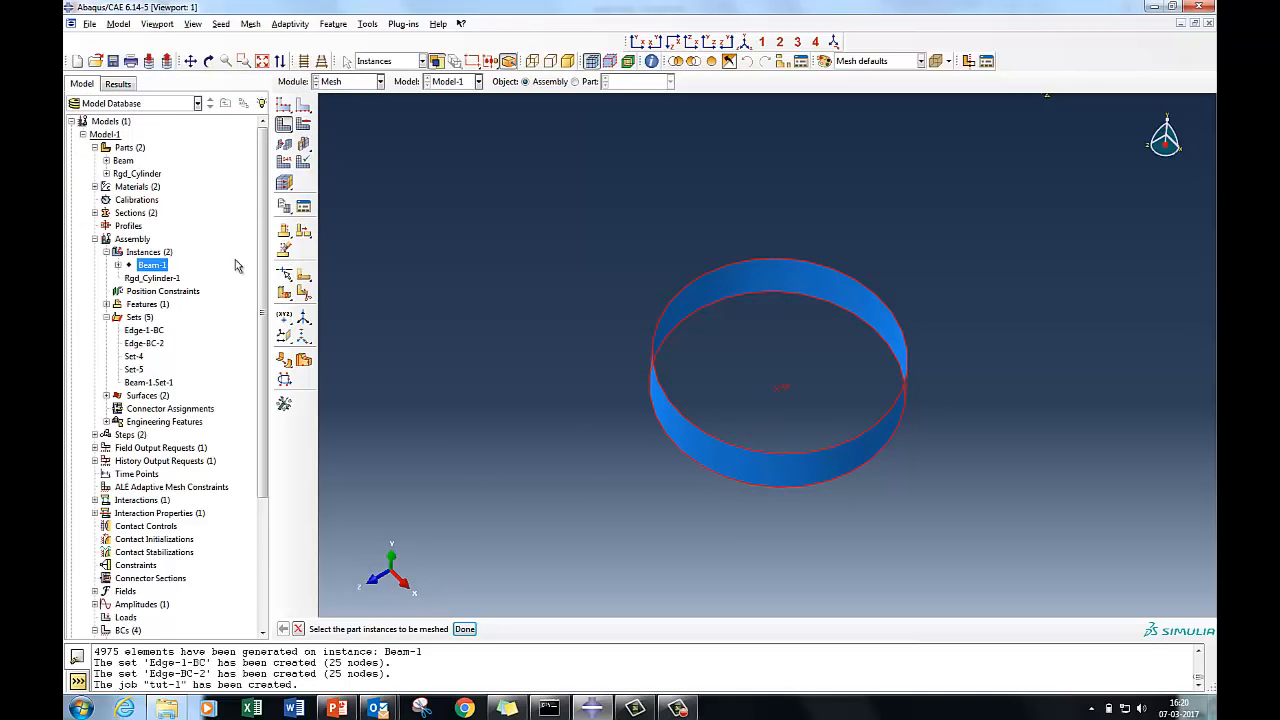
- Make the Rgd_Cylinder-1 instance independent and try to generate its mesh
right_click(165, 280)
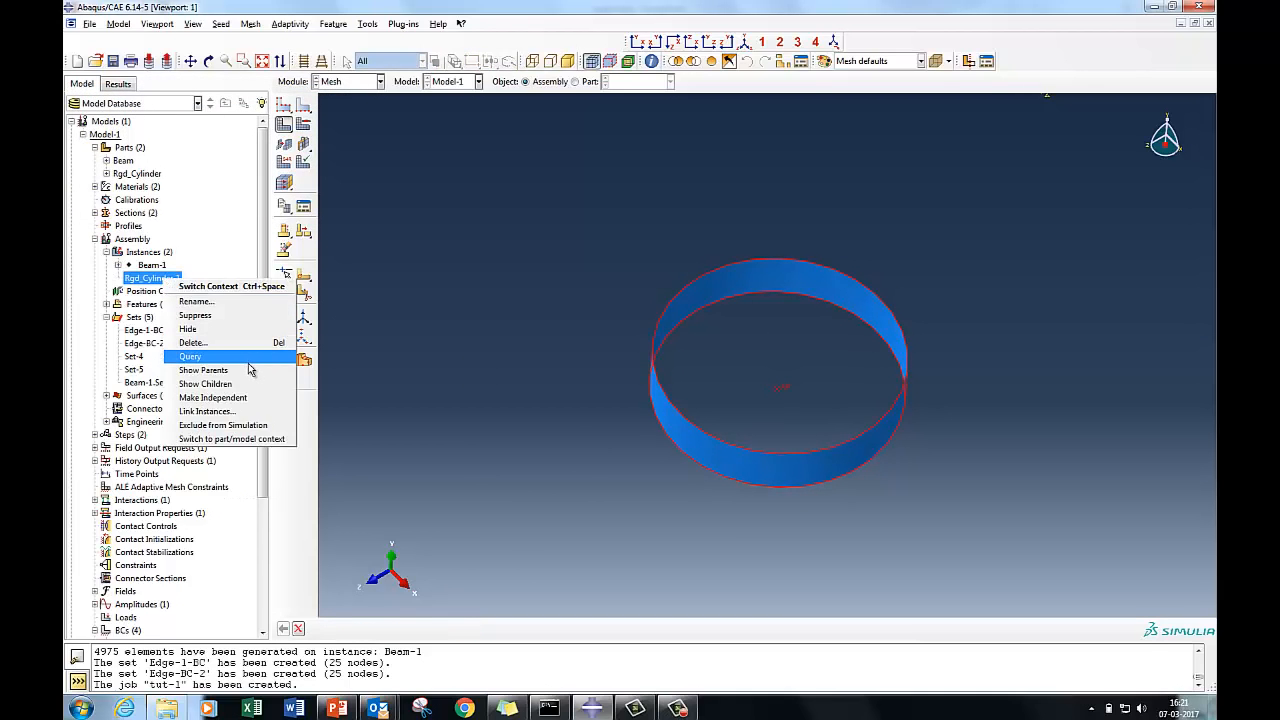
left_click(242, 398)
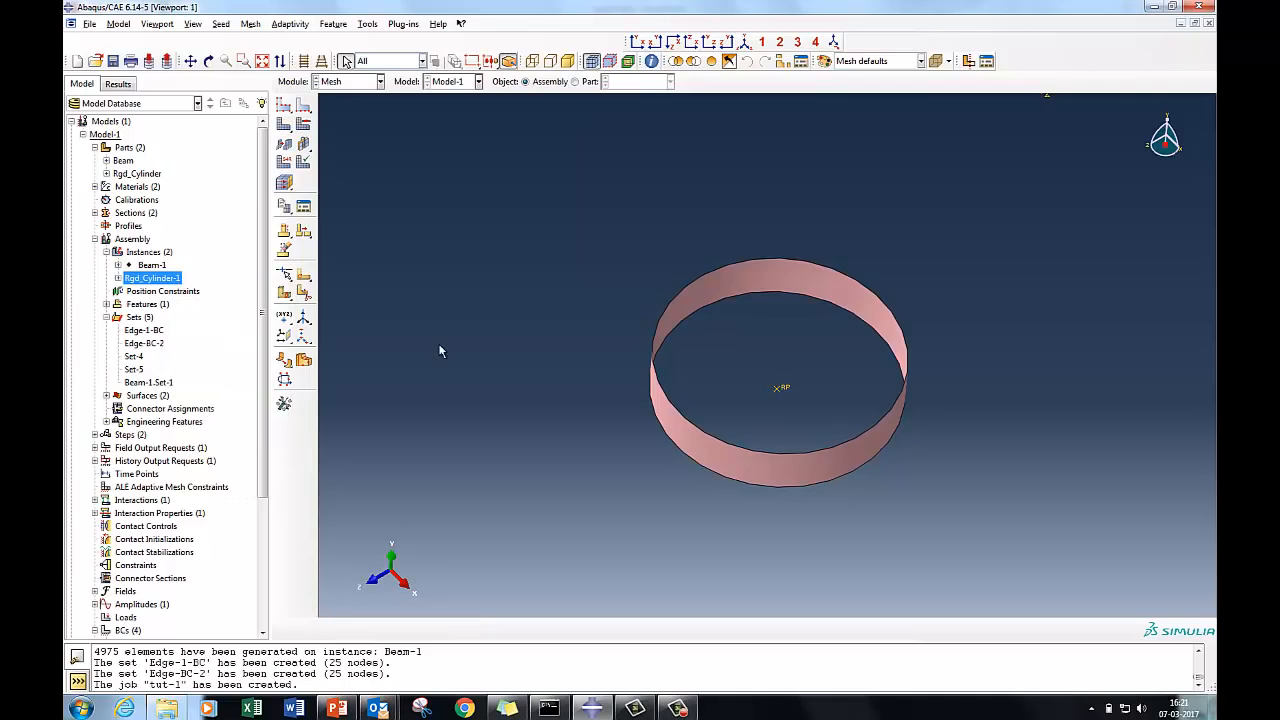
left_click(284, 123)
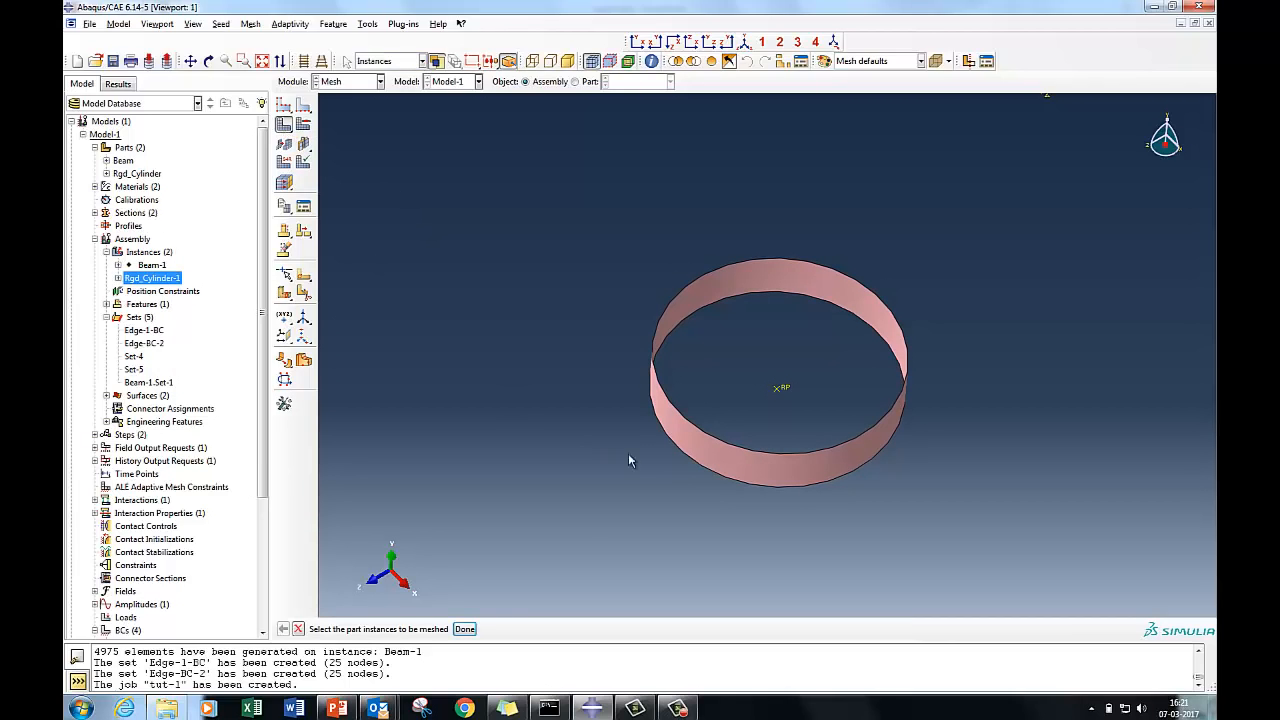
left_click(710, 466)
left_click(464, 628)
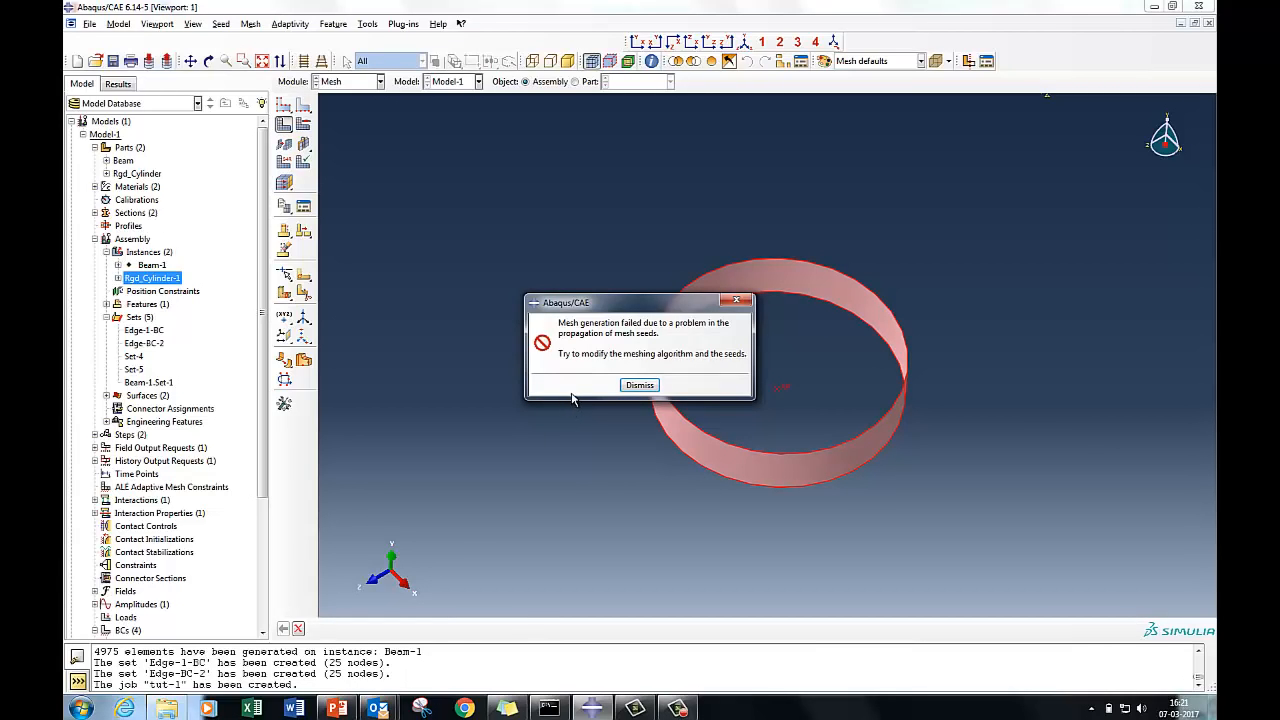
left_click(639, 385)
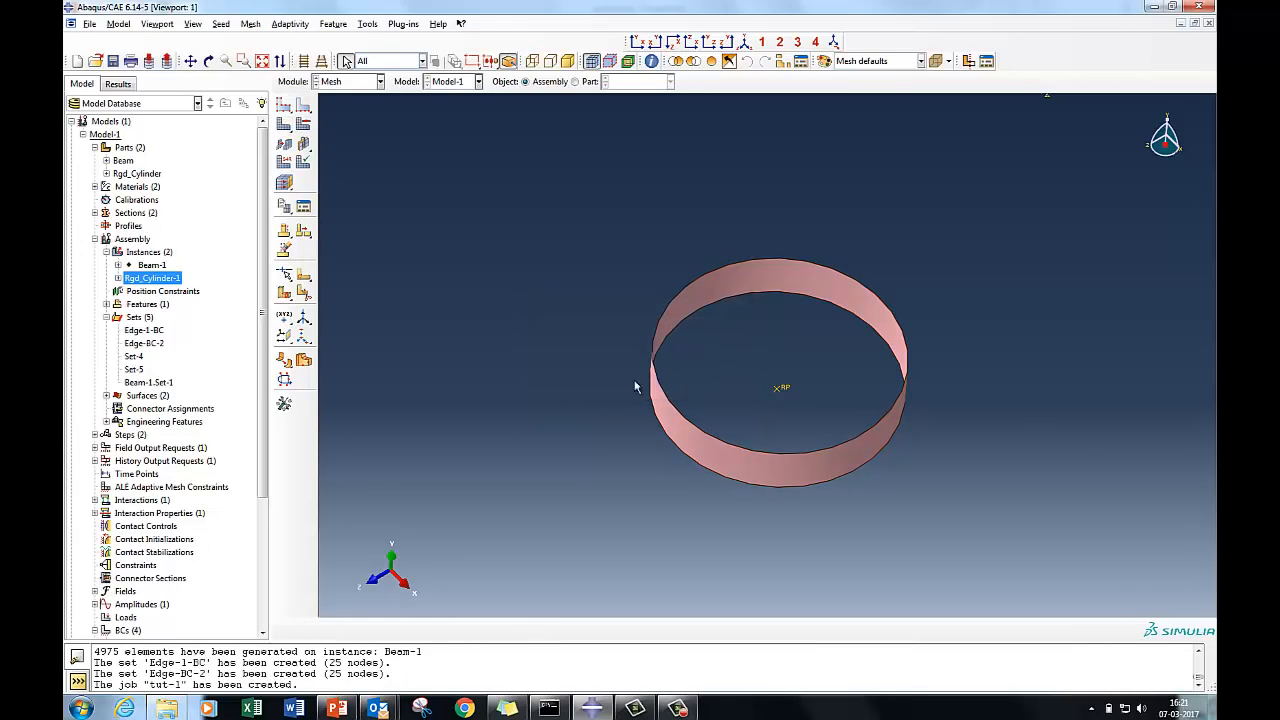
- Assign local edge seeds by size to the whole Rgd_Cylinder-1 instance with an approximate element size of 5
left_click(222, 26)
left_click(245, 66)
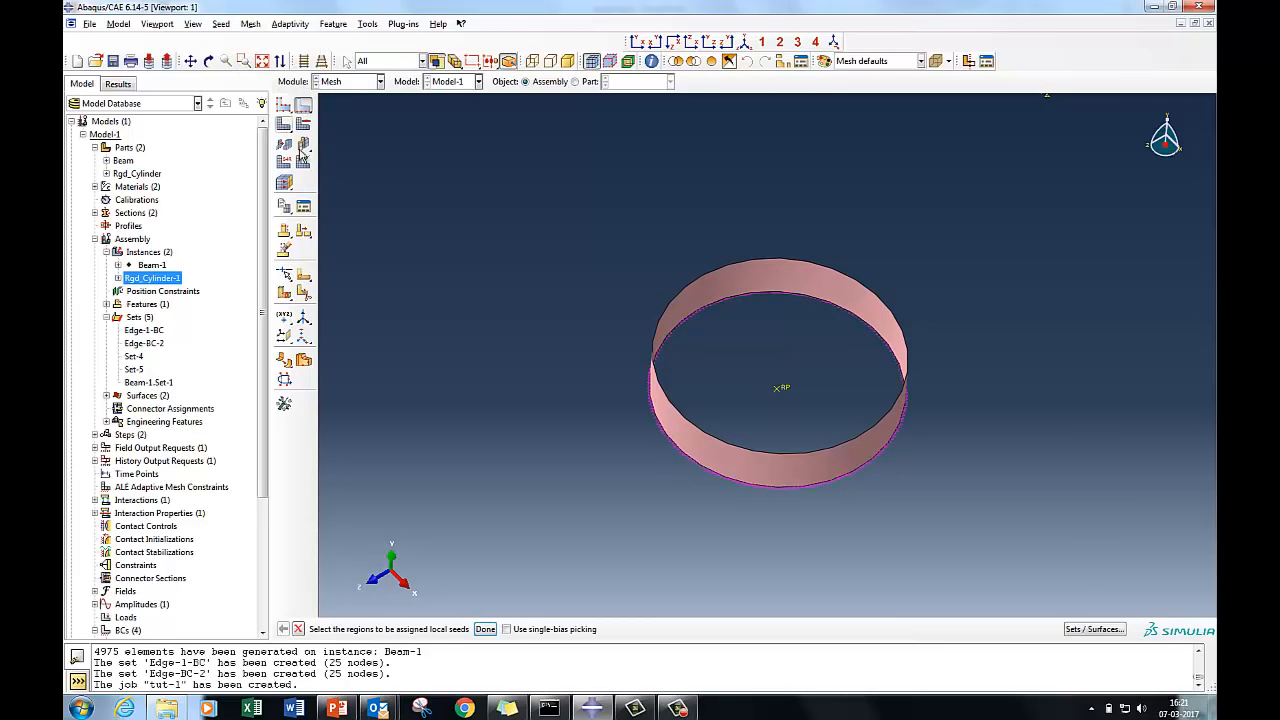
left_click_drag(732, 357, 948, 506)
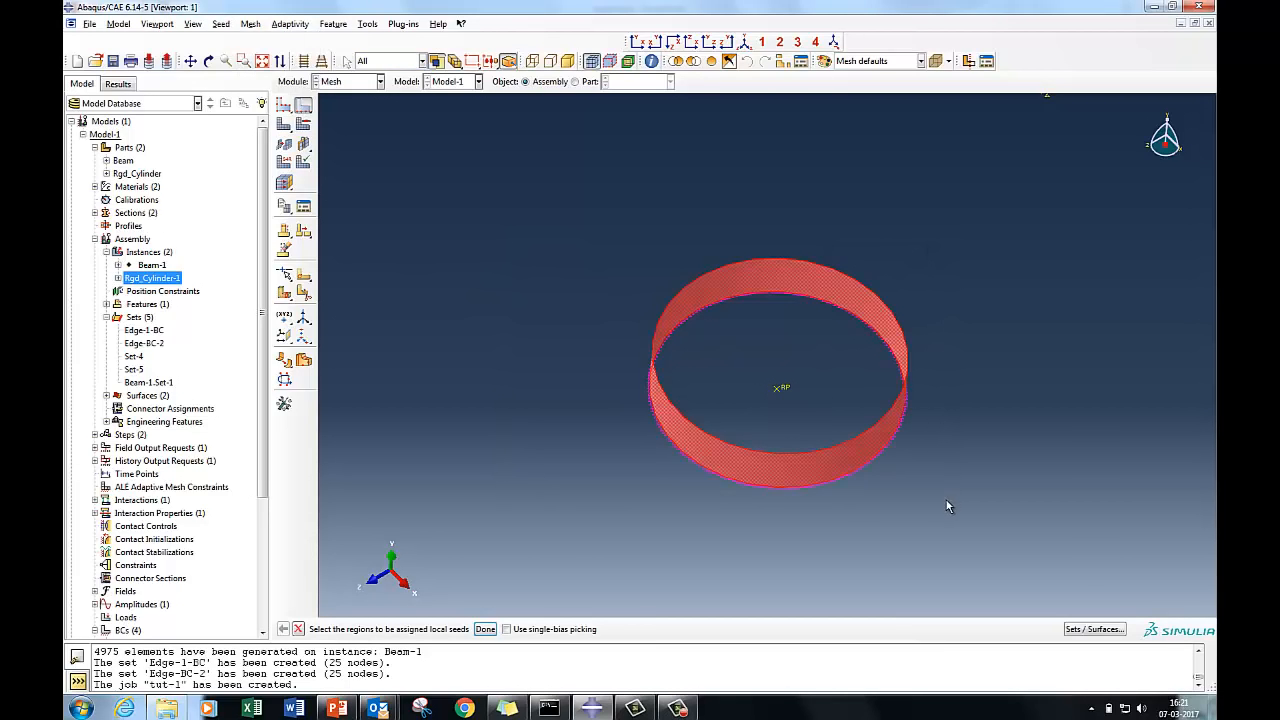
left_click(485, 629)
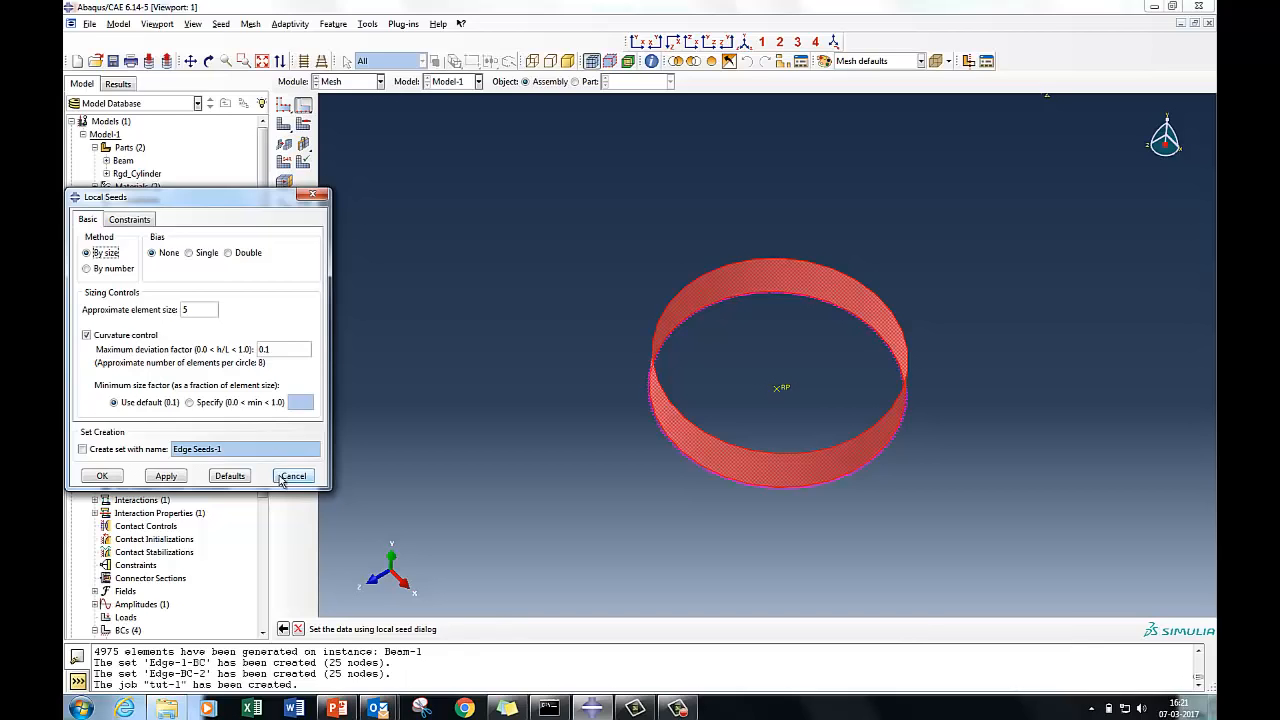
left_click(103, 476)
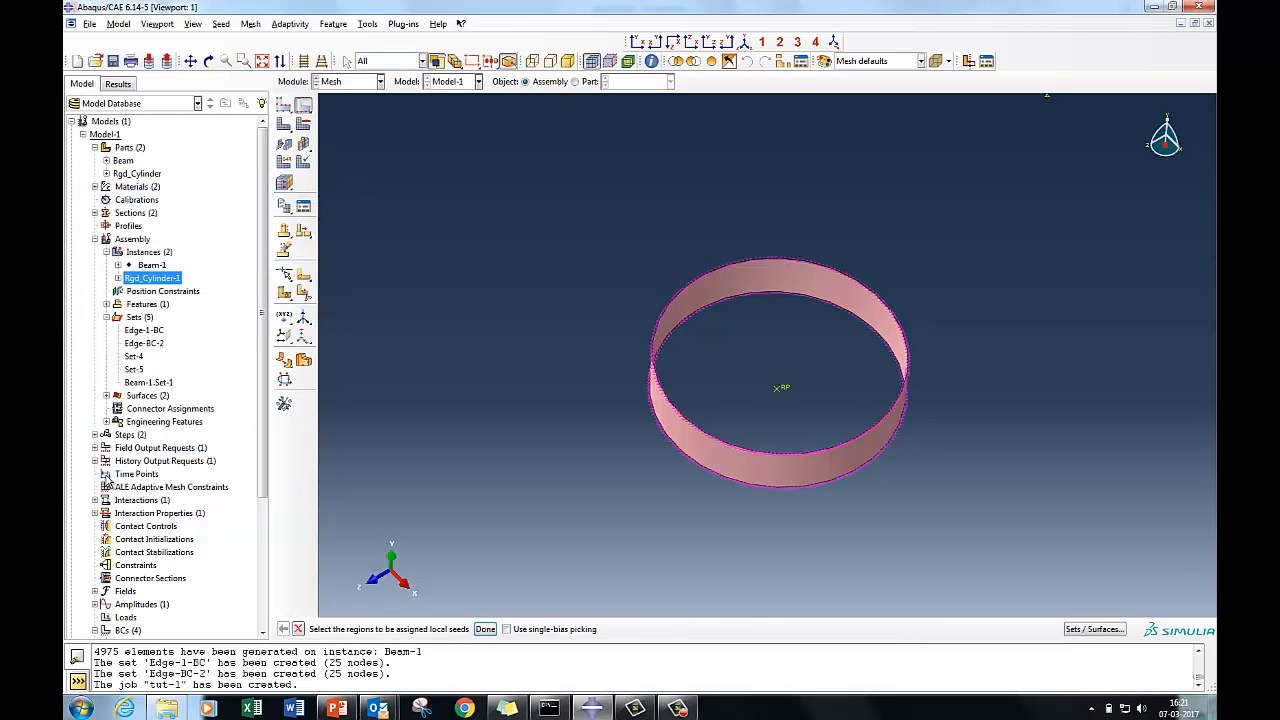
- Generate the mesh on the seeded Rgd_Cylinder-1 instance
left_click(284, 123)
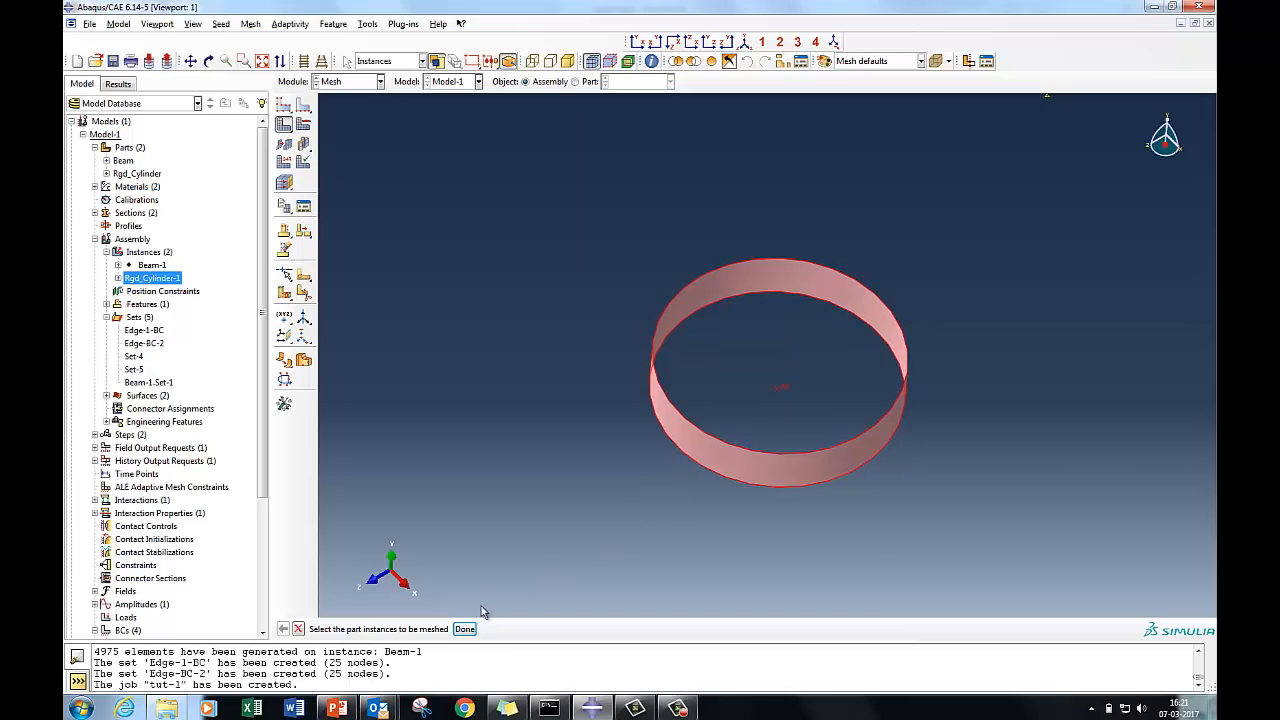
left_click(464, 628)
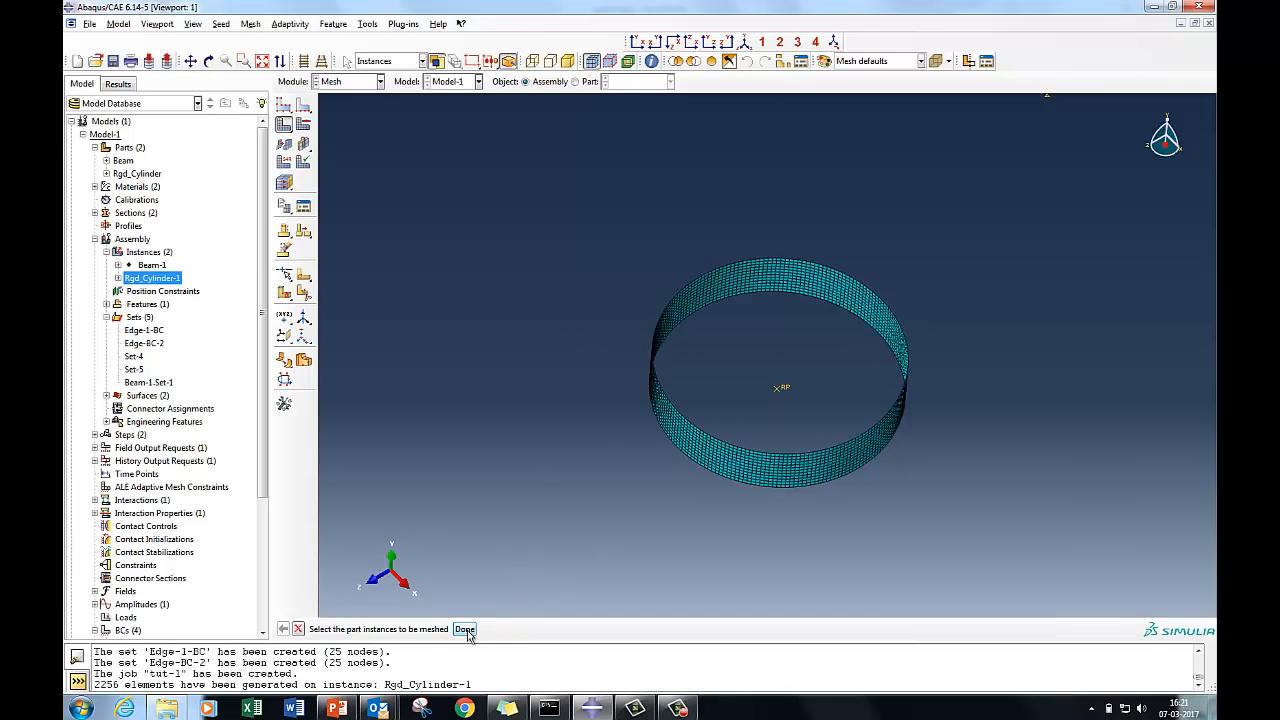
left_click(473, 632)
- Show the hidden Beam-1 instance beside the meshed cylinder, fit both in the view and switch to the Job module
left_click(380, 82)
left_click(356, 199)
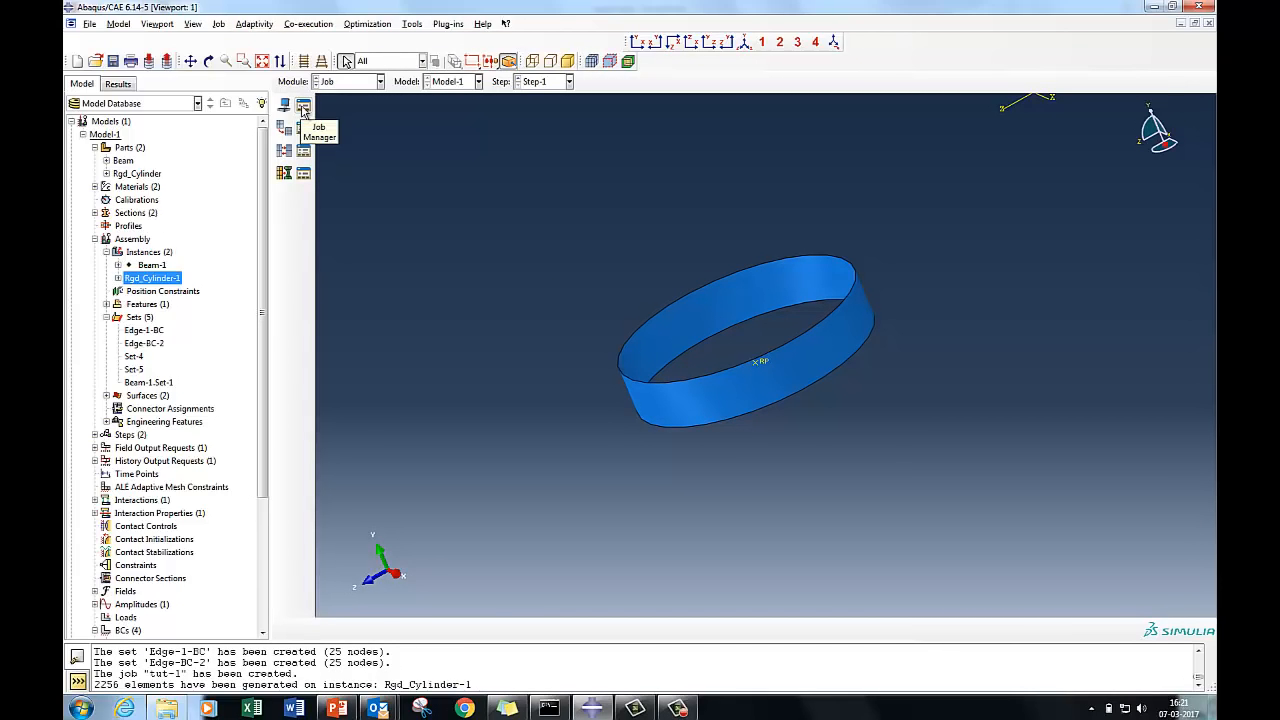
left_click(344, 82)
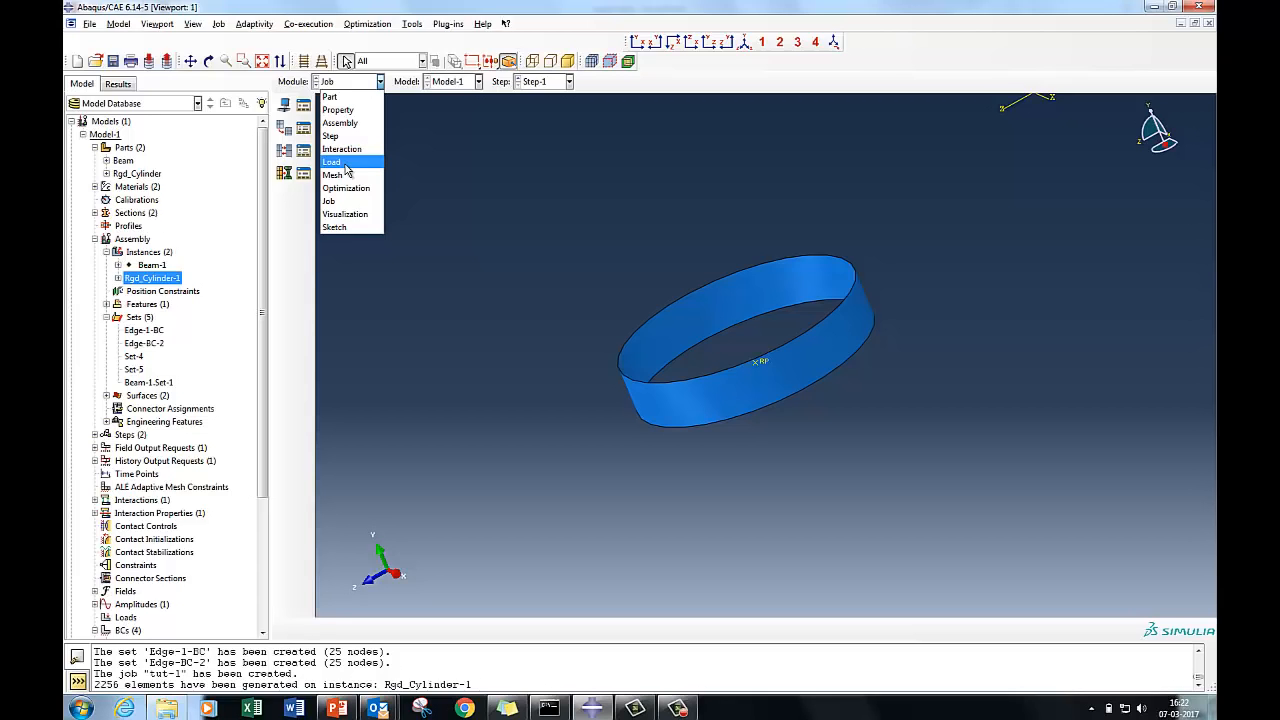
left_click(336, 176)
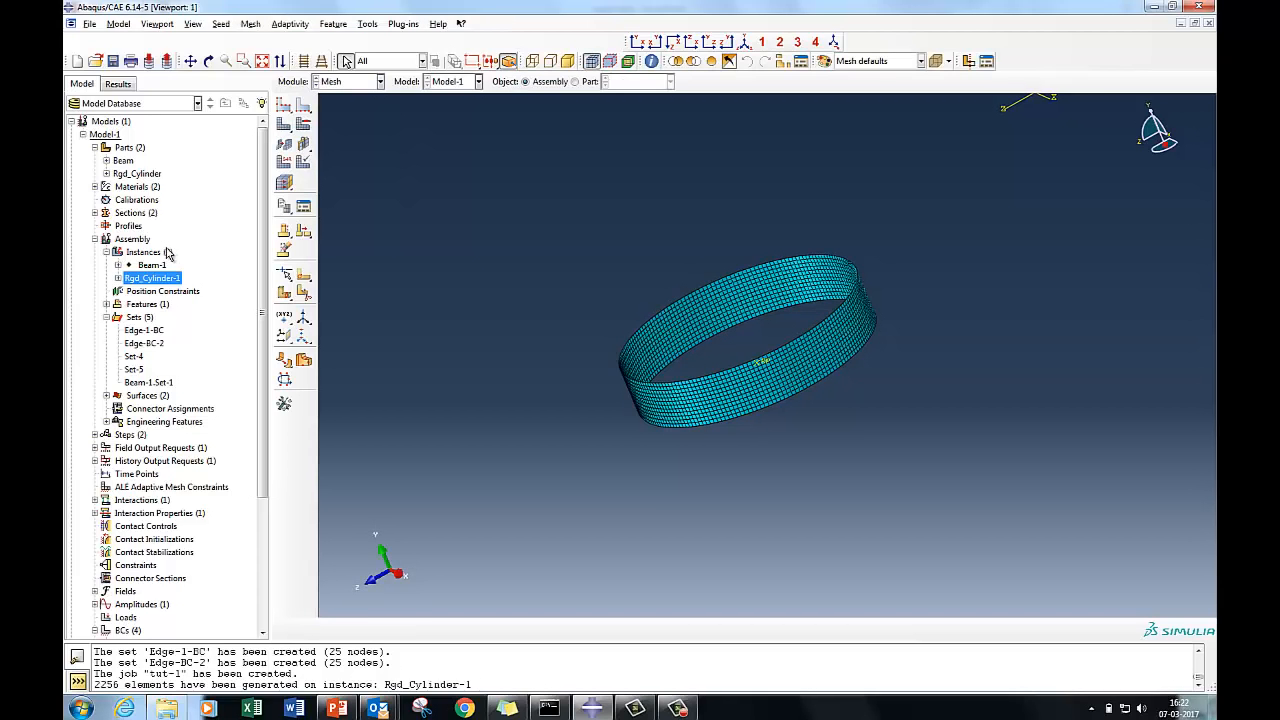
right_click(152, 265)
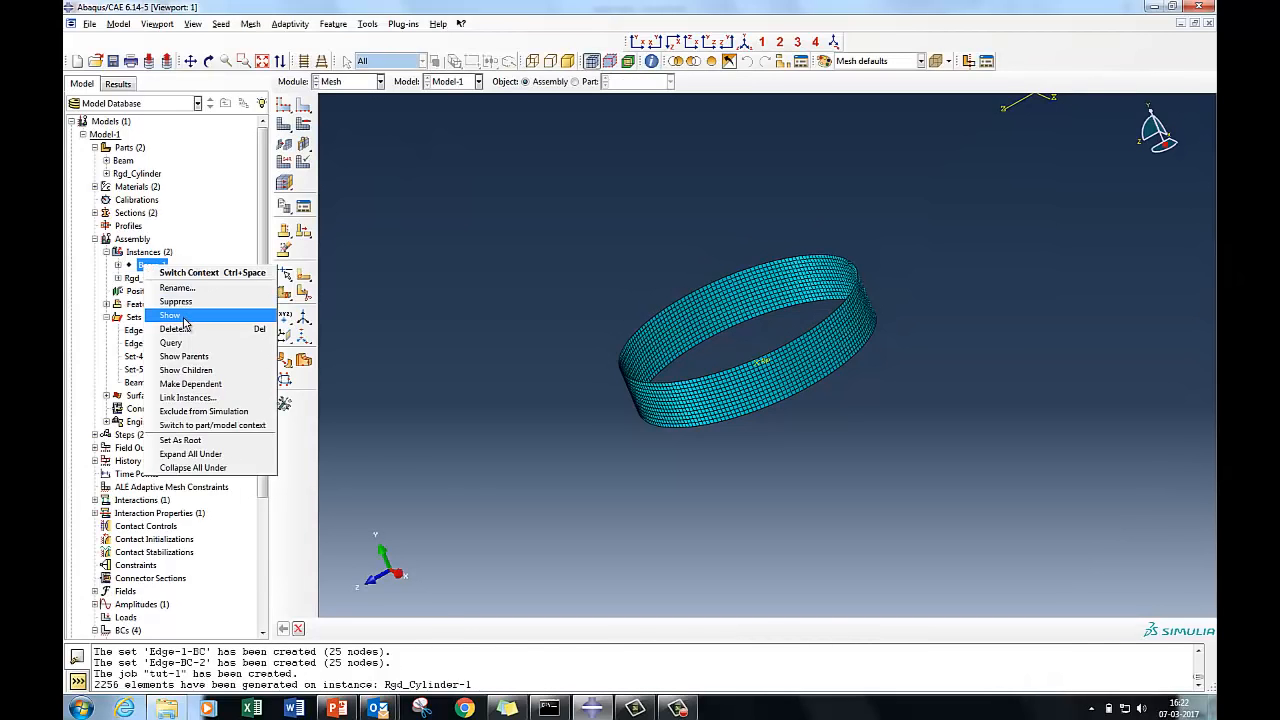
left_click(189, 315)
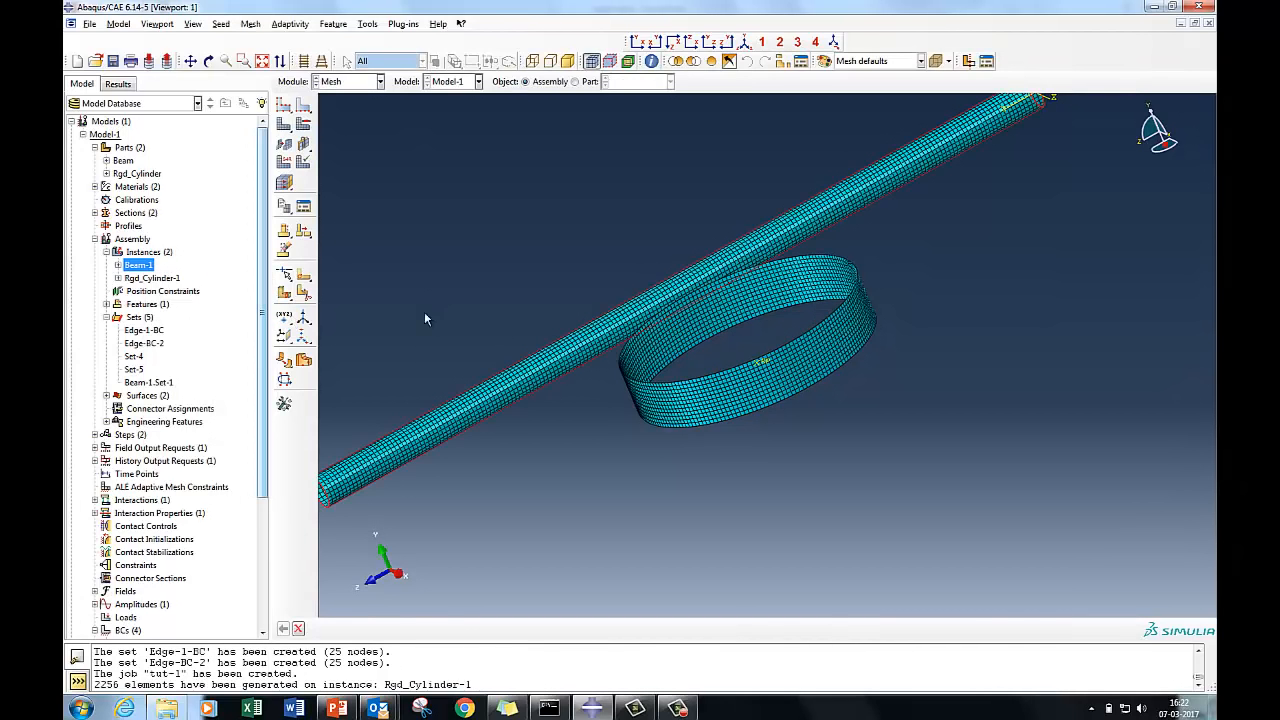
left_click(263, 62)
left_click(379, 81)
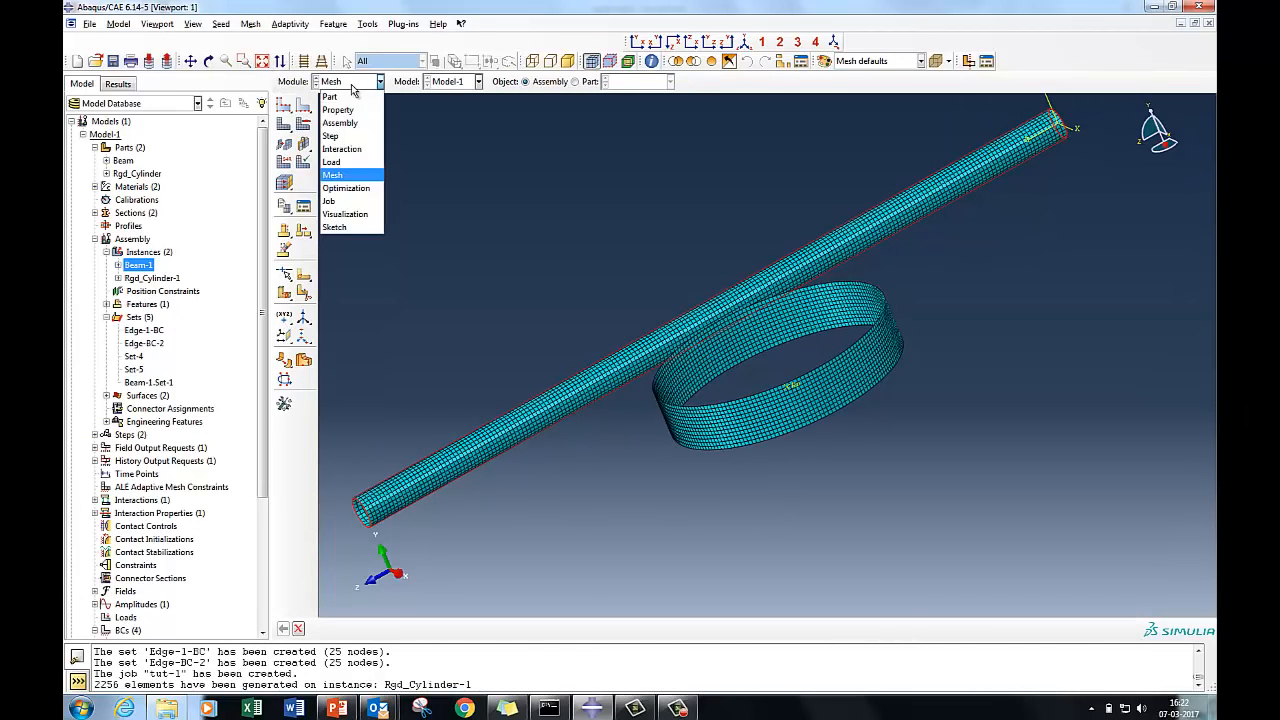
left_click(338, 201)
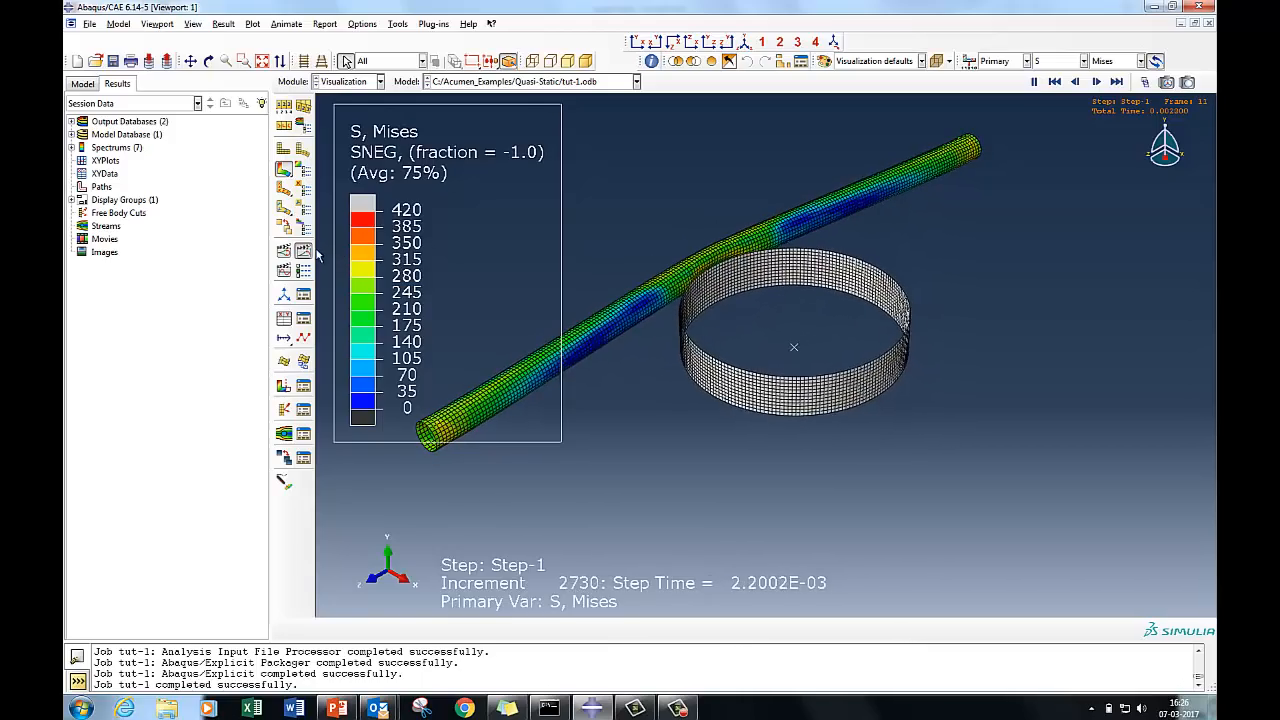
- Plot the internal energy ALLIE and kinetic energy ALLKE for the whole model from the ODB history output
left_click(284, 318)
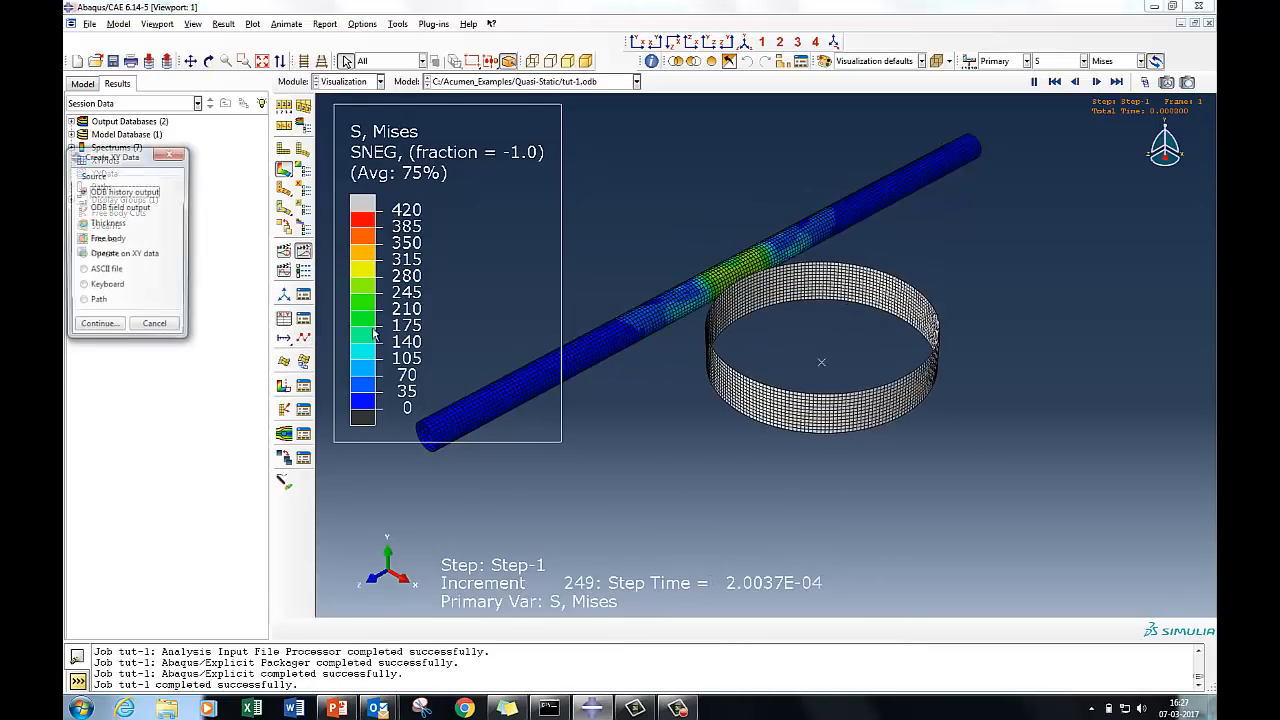
left_click_drag(136, 160, 586, 178)
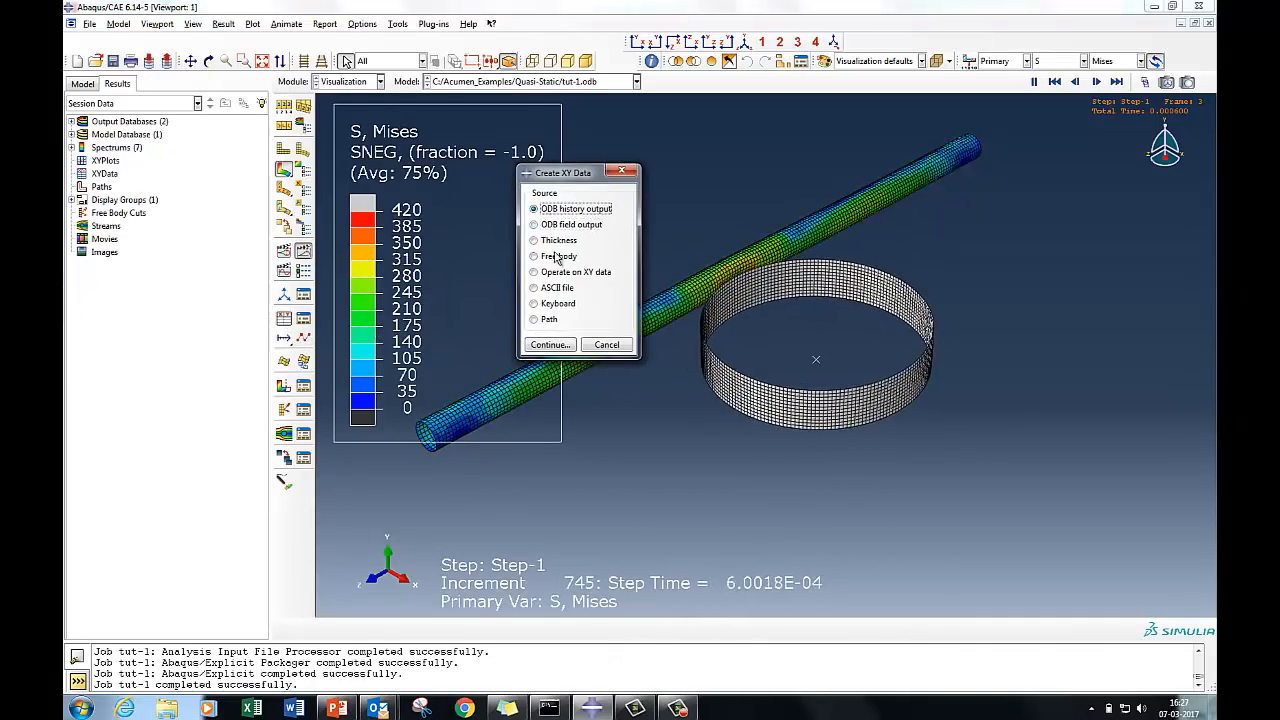
left_click(550, 344)
left_click_drag(170, 188, 384, 200)
left_click_drag(613, 187, 615, 187)
left_click(670, 327)
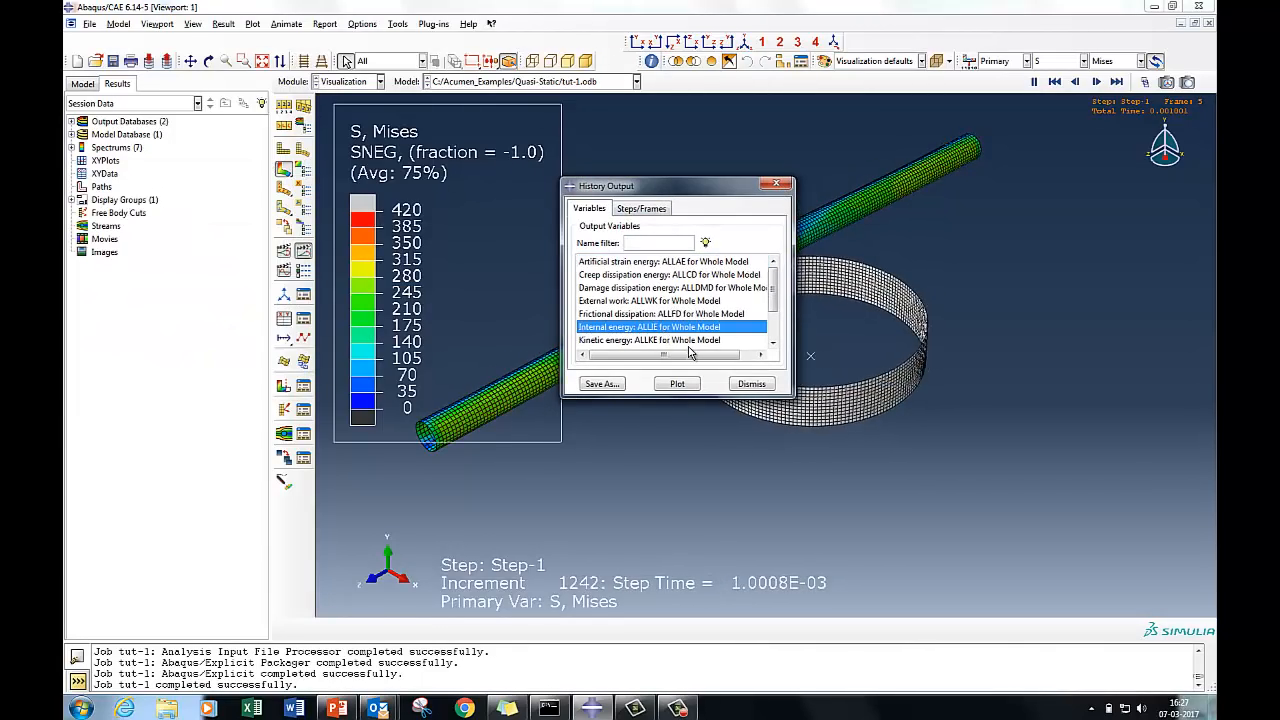
left_click(677, 341, "ctrl")
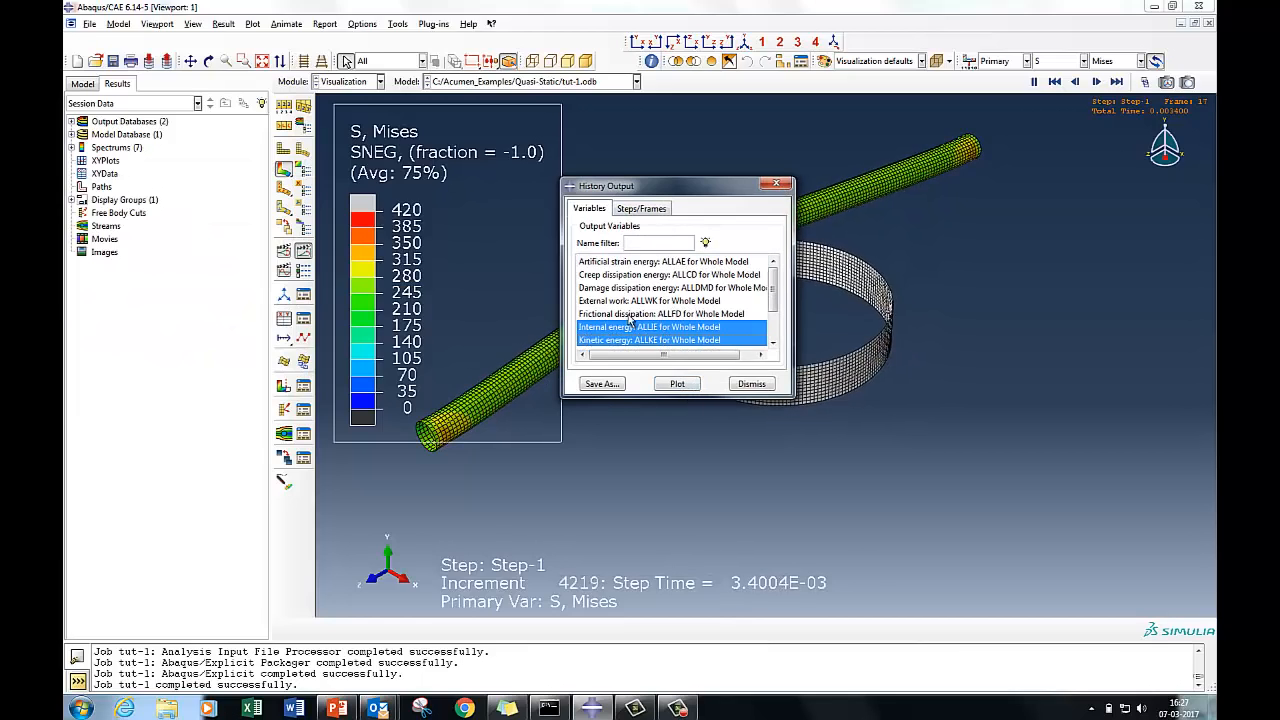
left_click(693, 386)
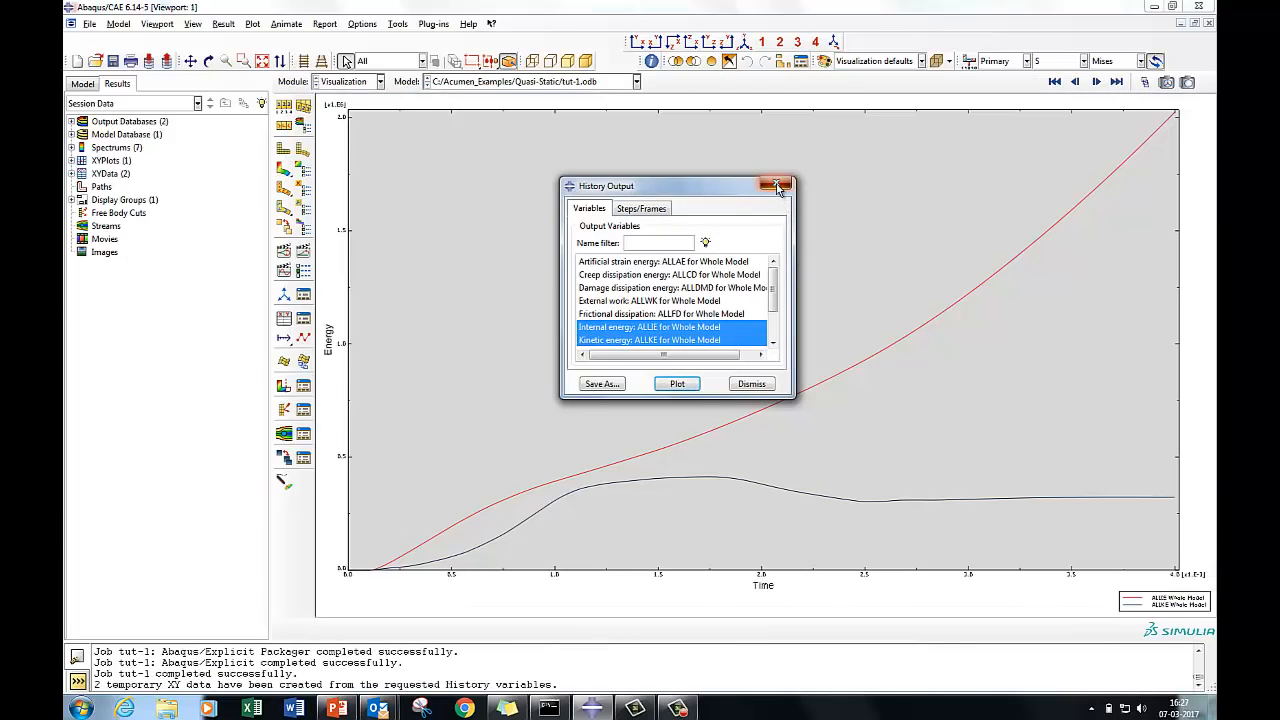
left_click(778, 188)
- Review the axis options of the energy plot's Y axis and close them without changes
double_click(341, 244)
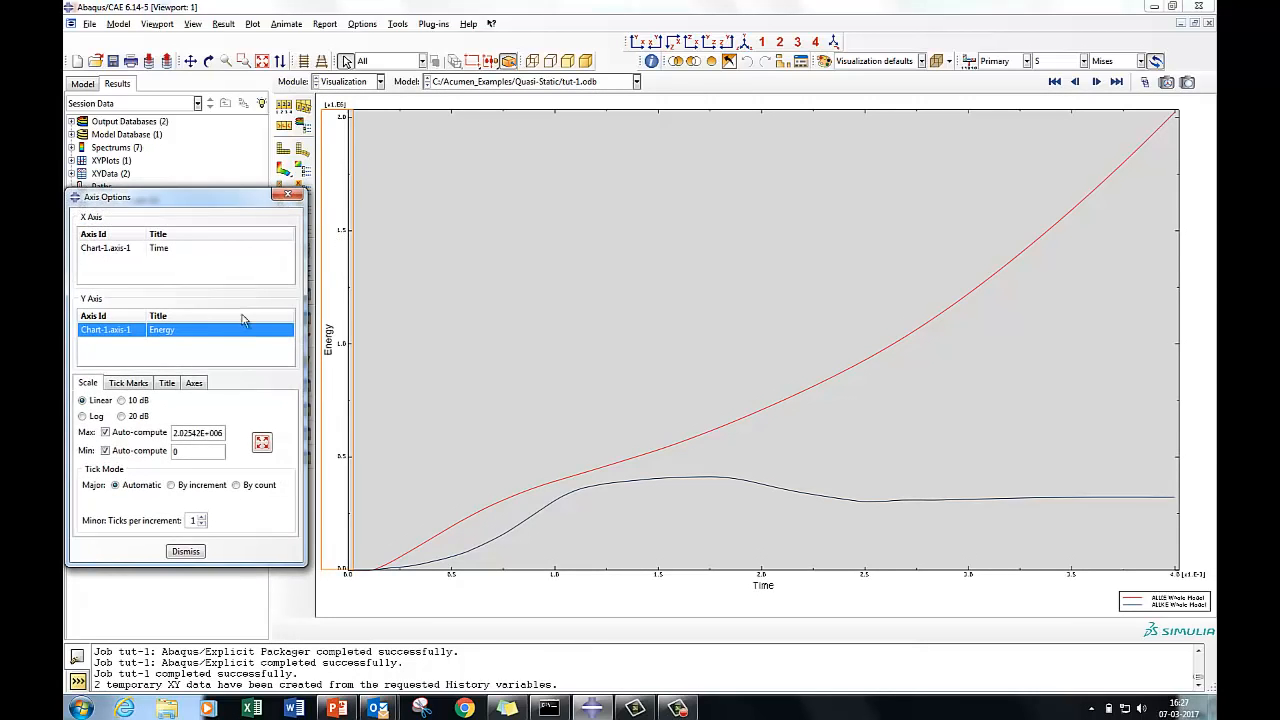
left_click_drag(242, 196, 501, 108)
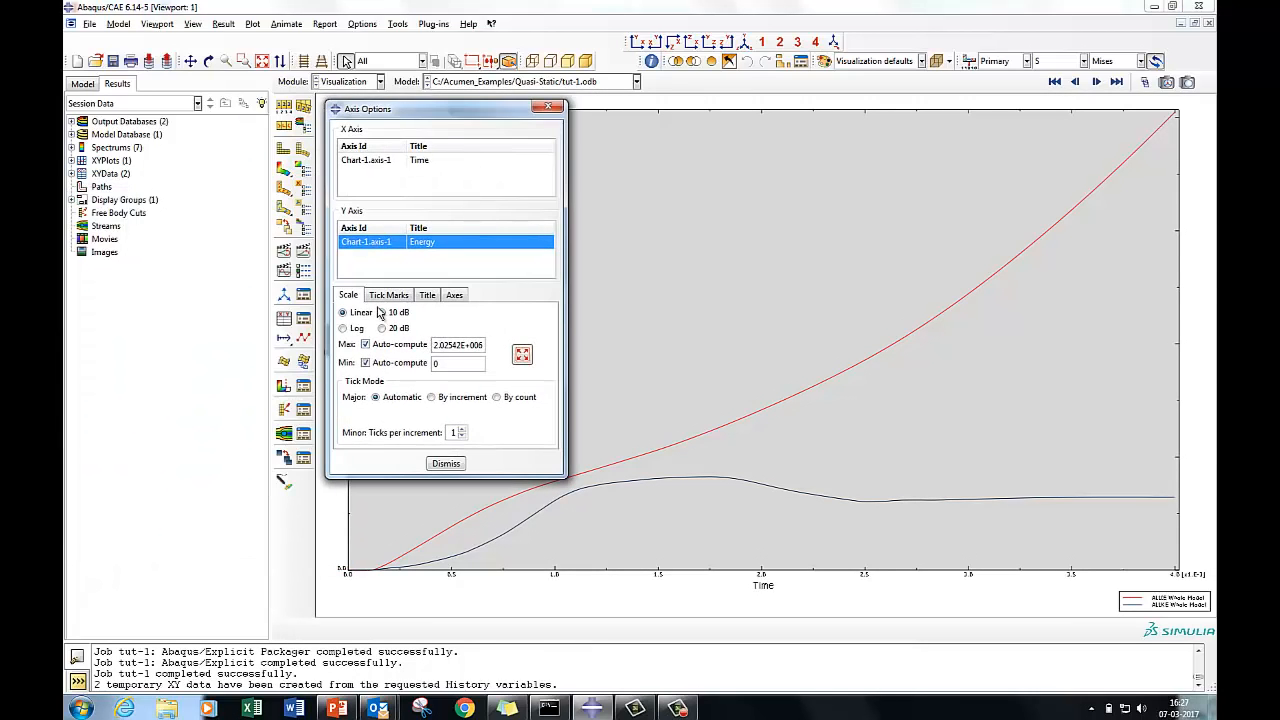
left_click(548, 107)
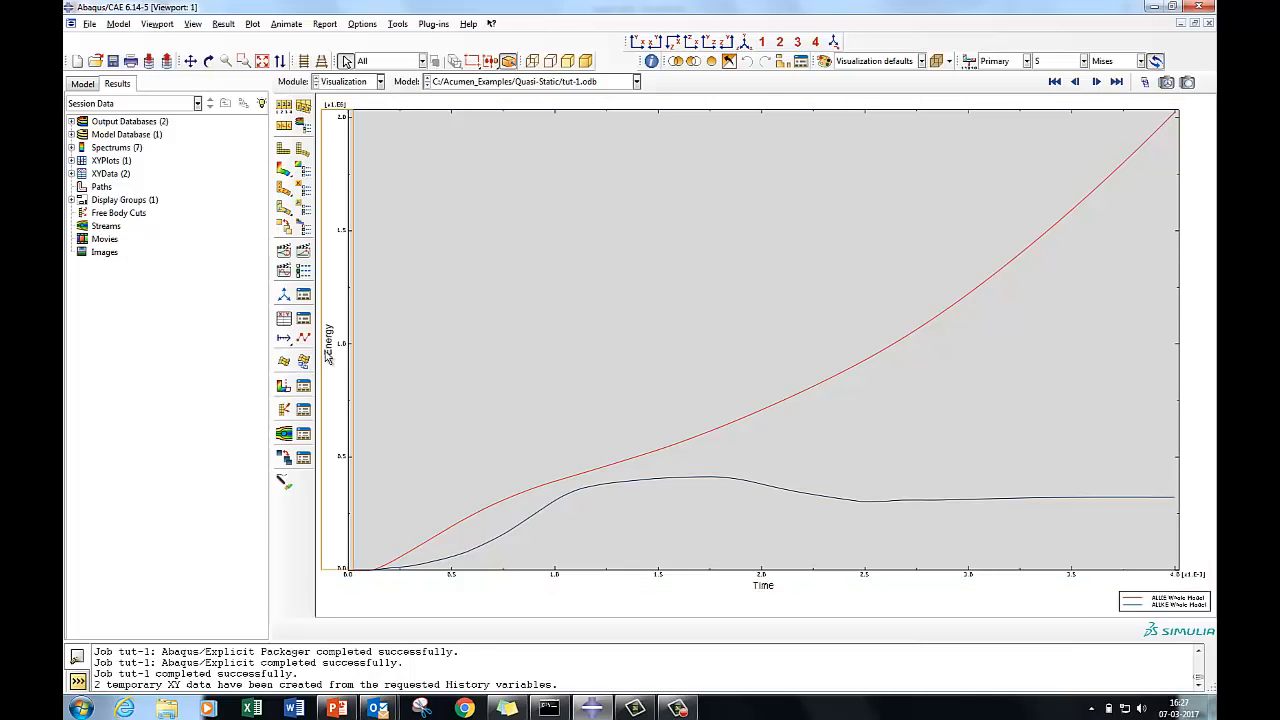
- Set up XY data from ODB field output with Unique Nodal position and the reaction force magnitude as the variable
left_click(303, 337)
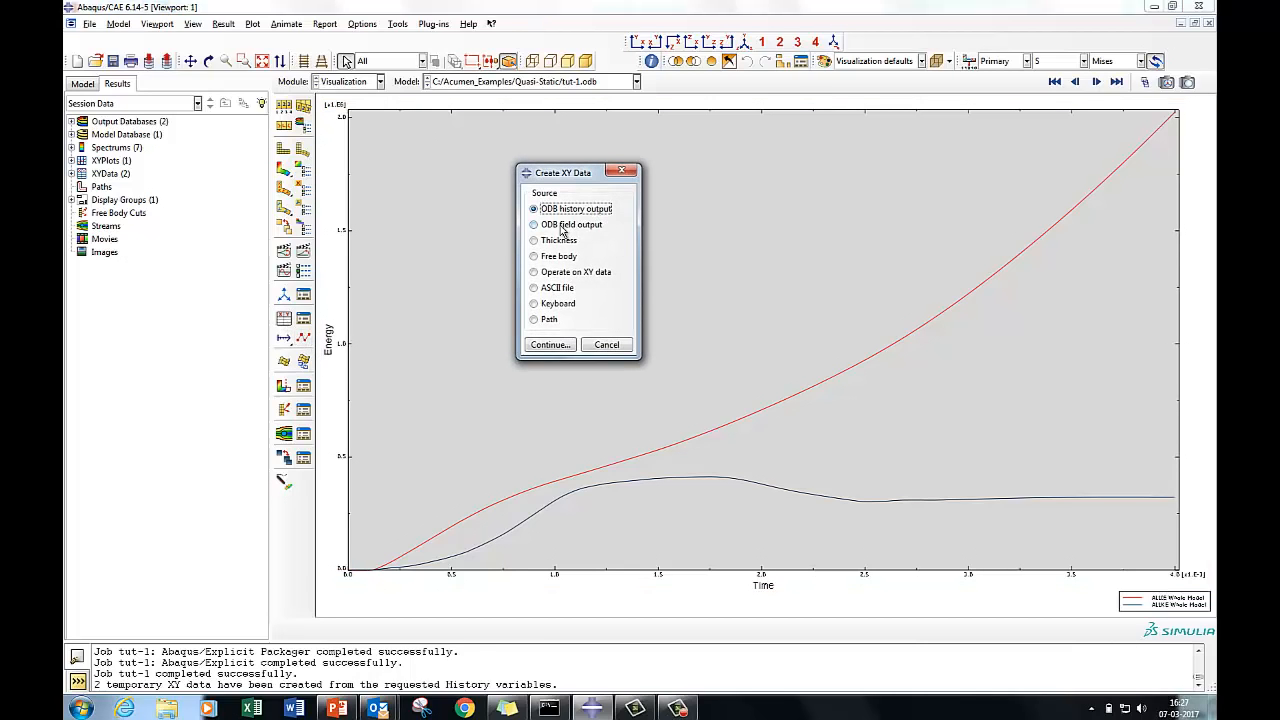
left_click(549, 344)
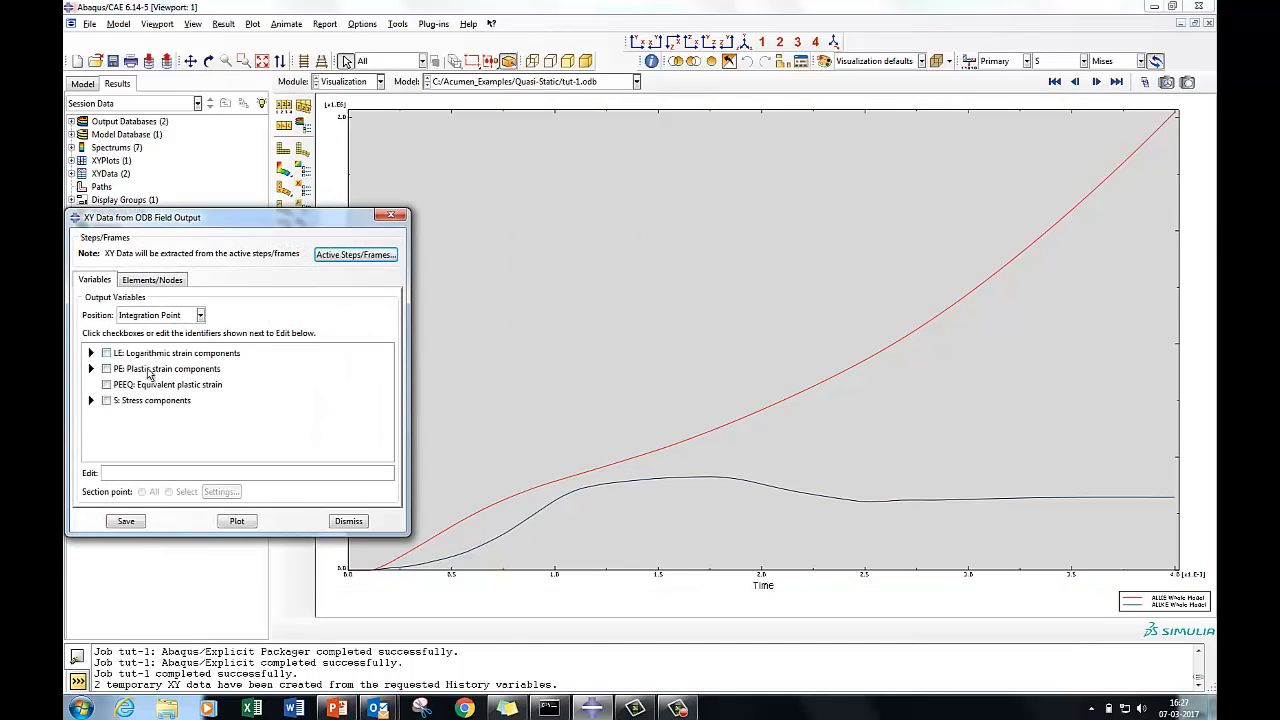
left_click(150, 315)
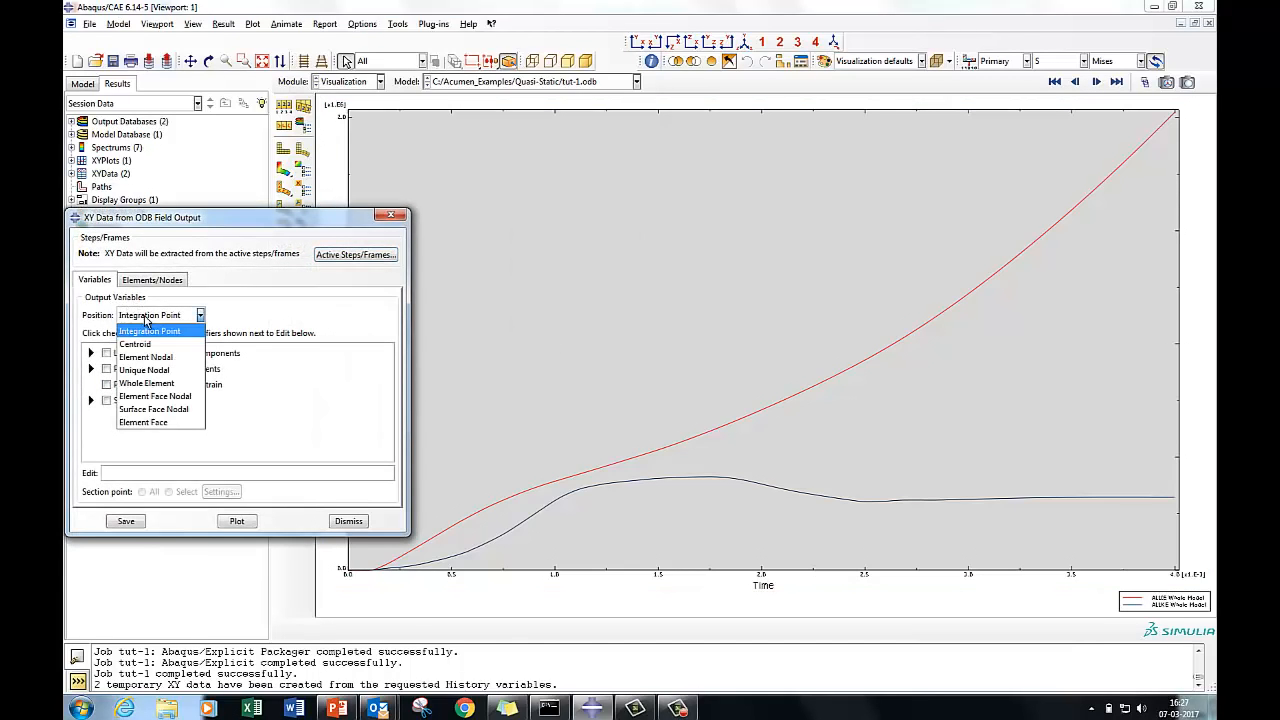
left_click(150, 386)
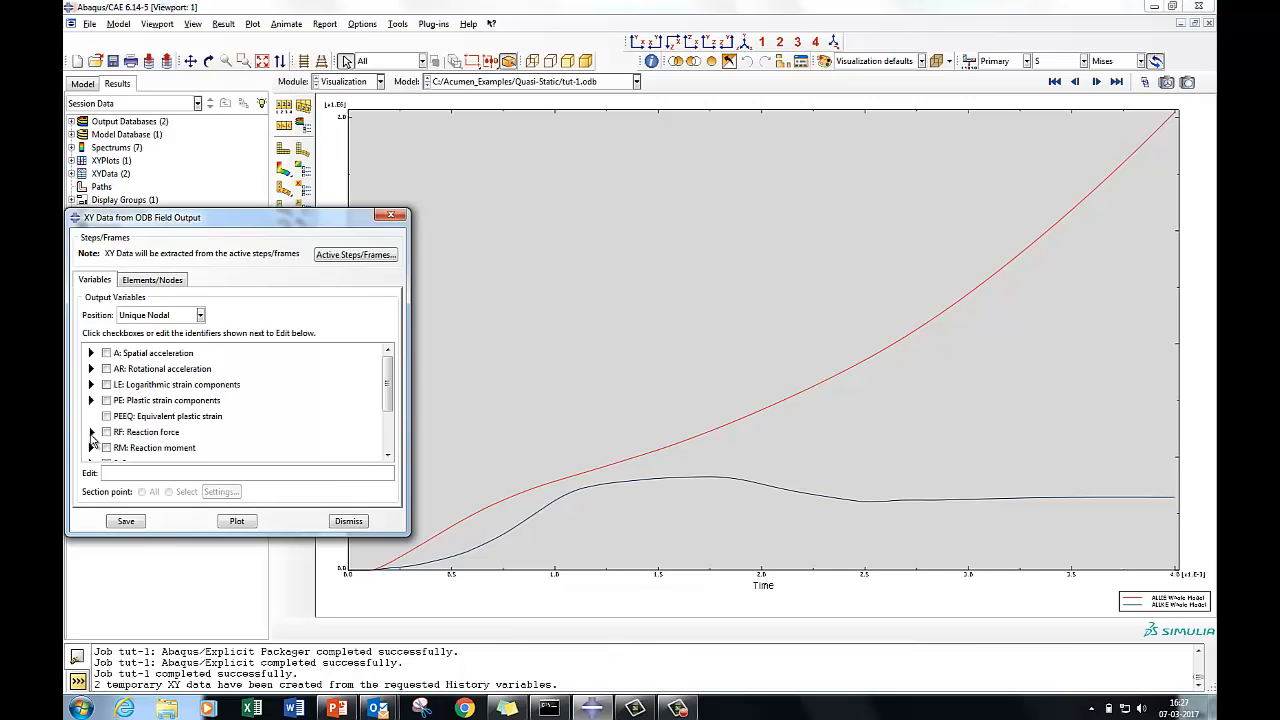
left_click_drag(394, 380, 390, 405)
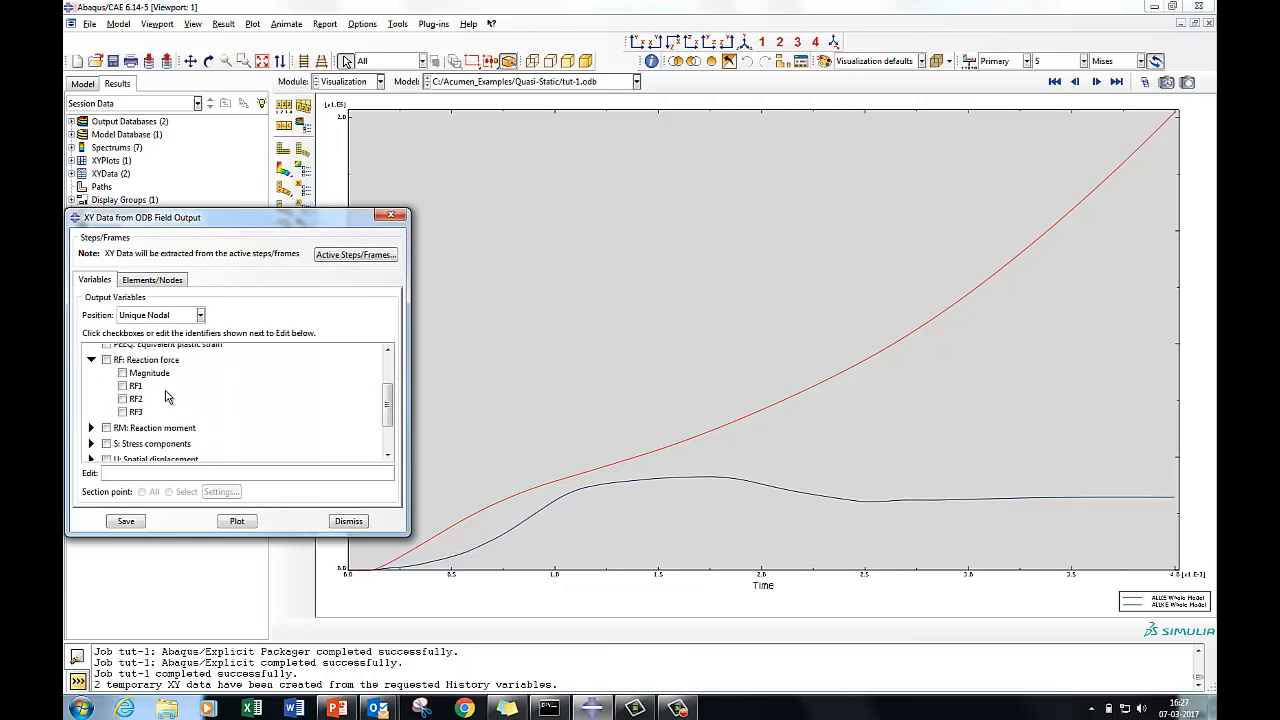
- Plot the reaction force magnitude over time for the node set REFERENCE_POINT_RGD_CYLINDER-1 and close the extraction dialog
left_click(150, 280)
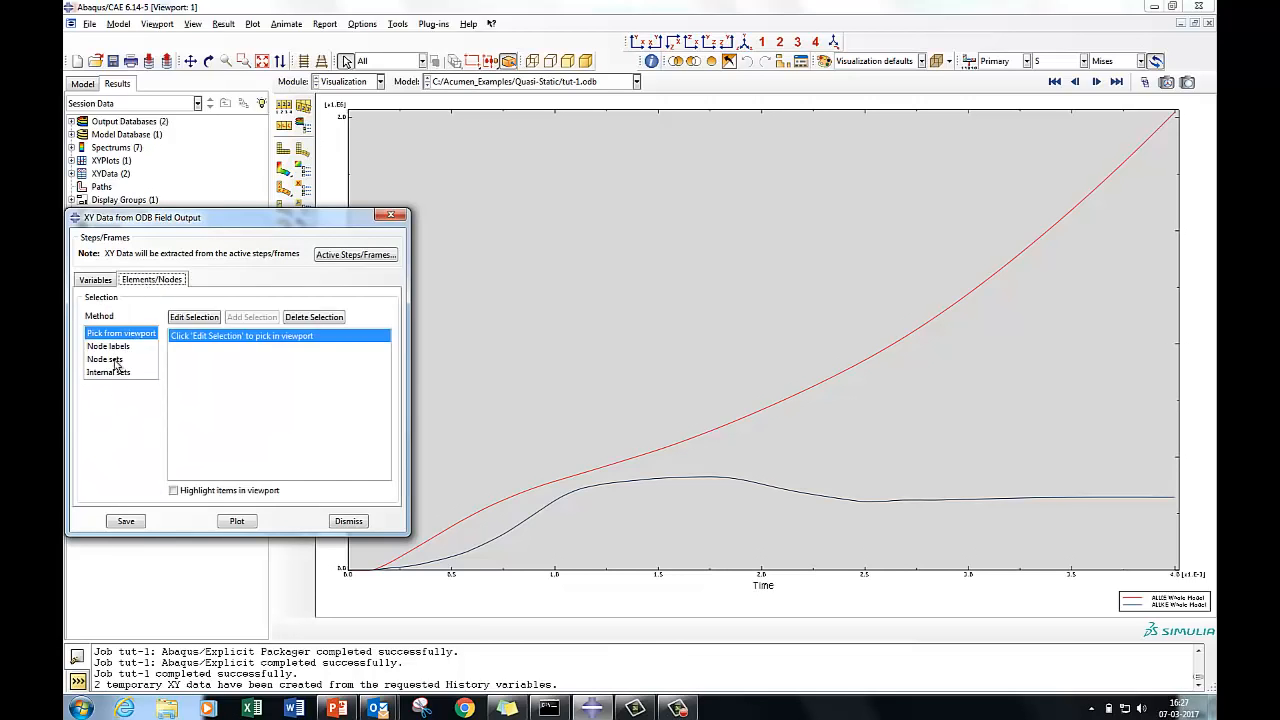
left_click(110, 359)
left_click(247, 403)
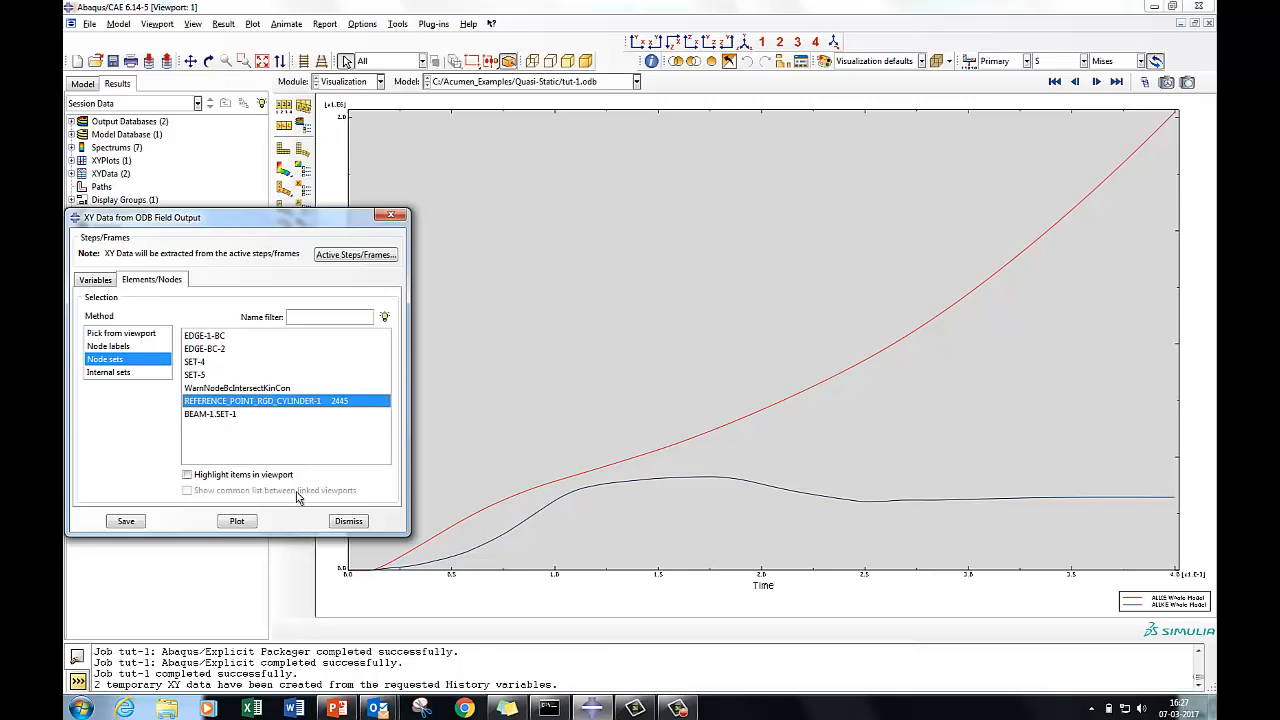
left_click(237, 524)
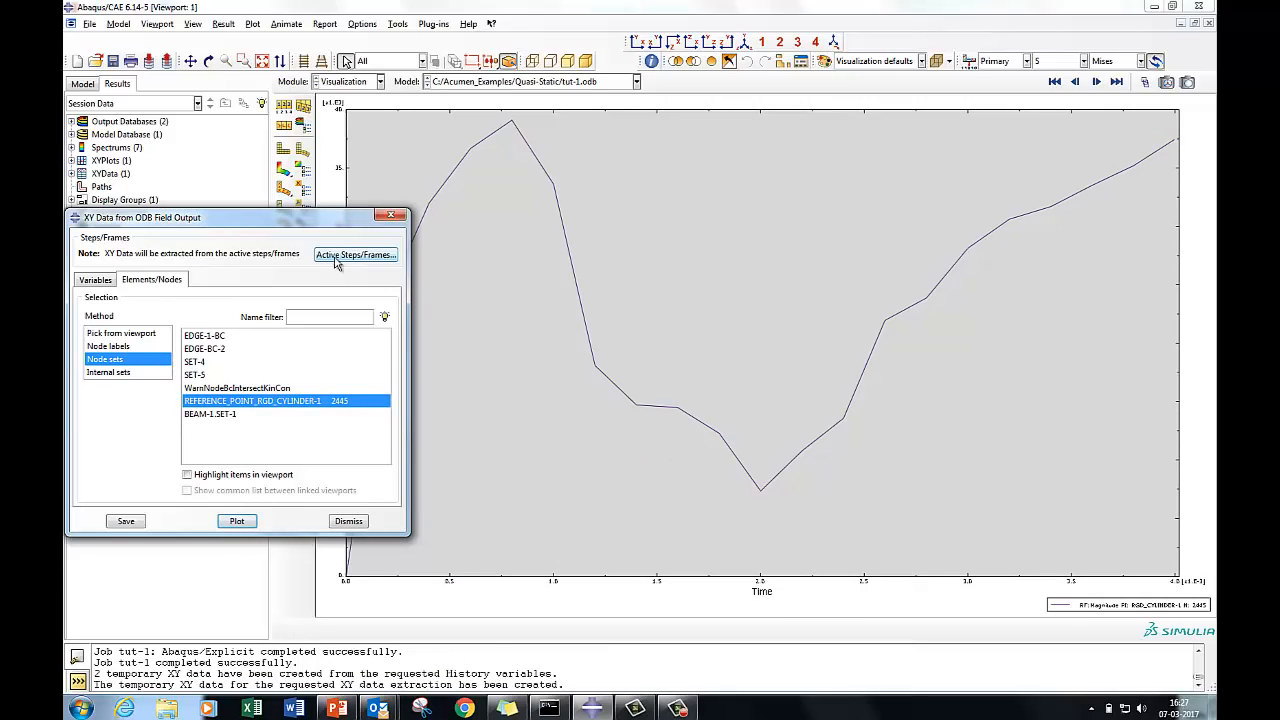
left_click(390, 216)
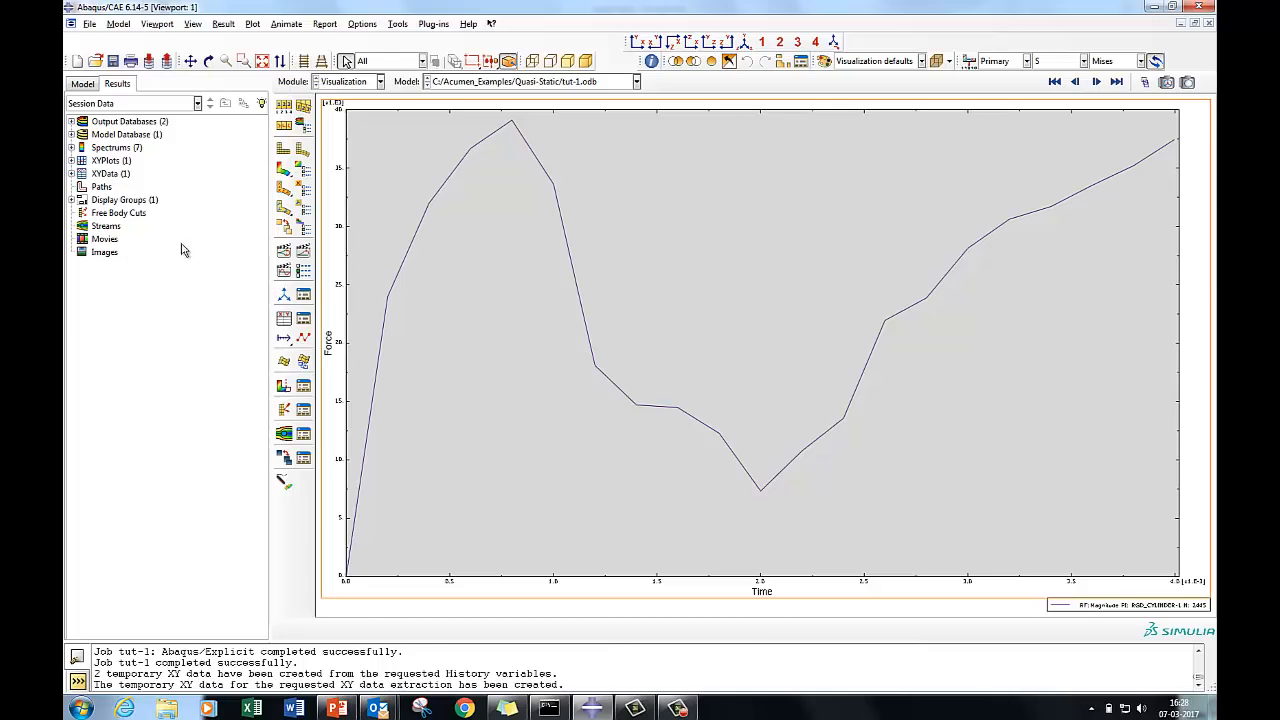
- Display the tut-1.odb results in the viewport and animate the von Mises stress contour over the time history
left_click(72, 121)
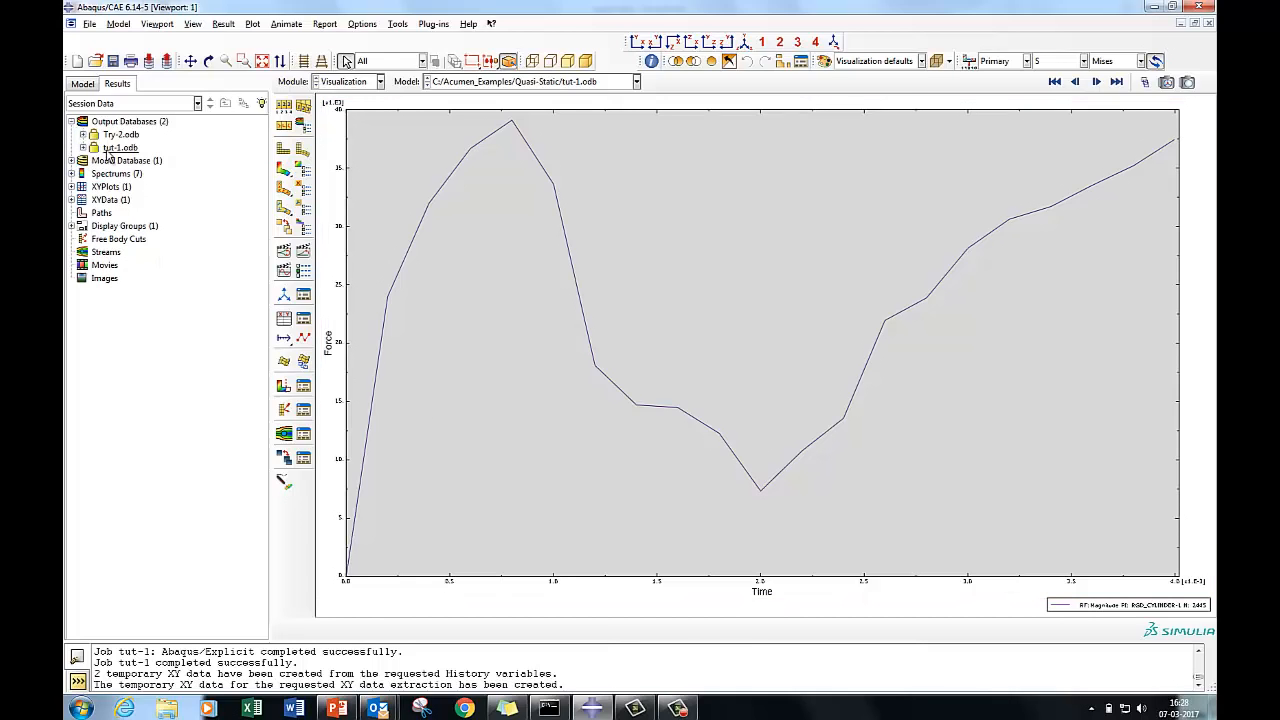
double_click(127, 149)
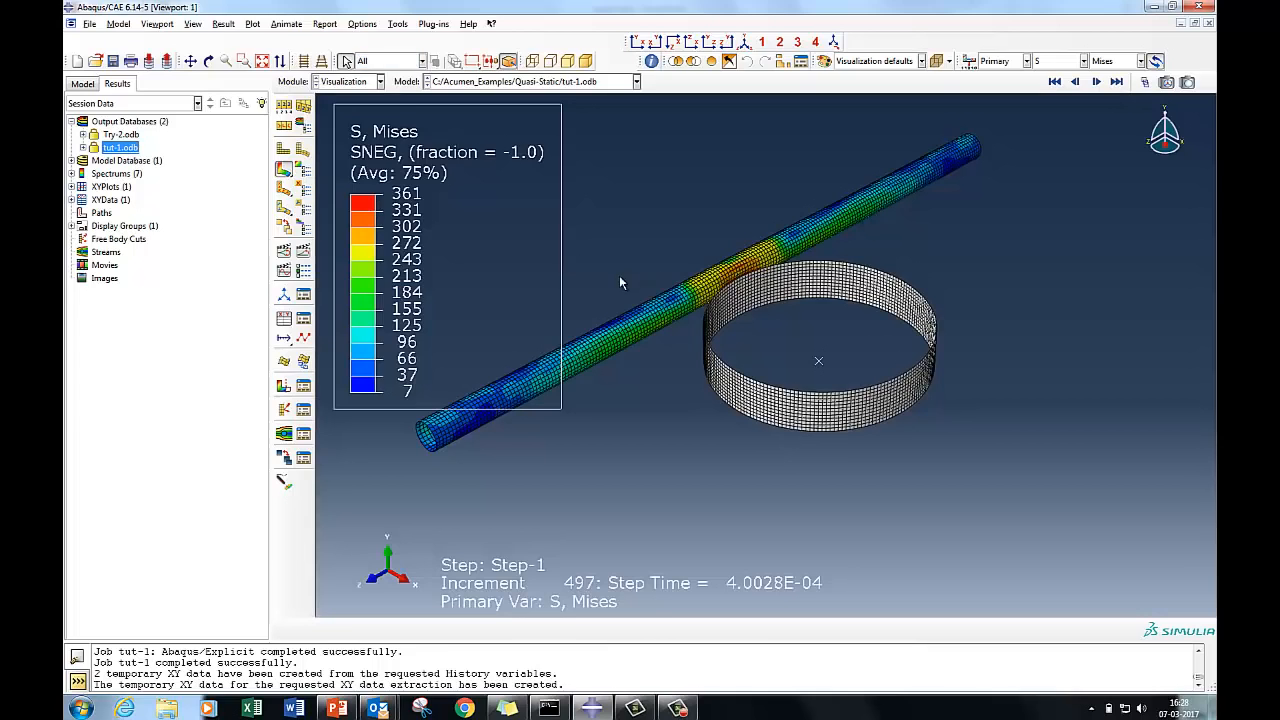
left_click(303, 251)
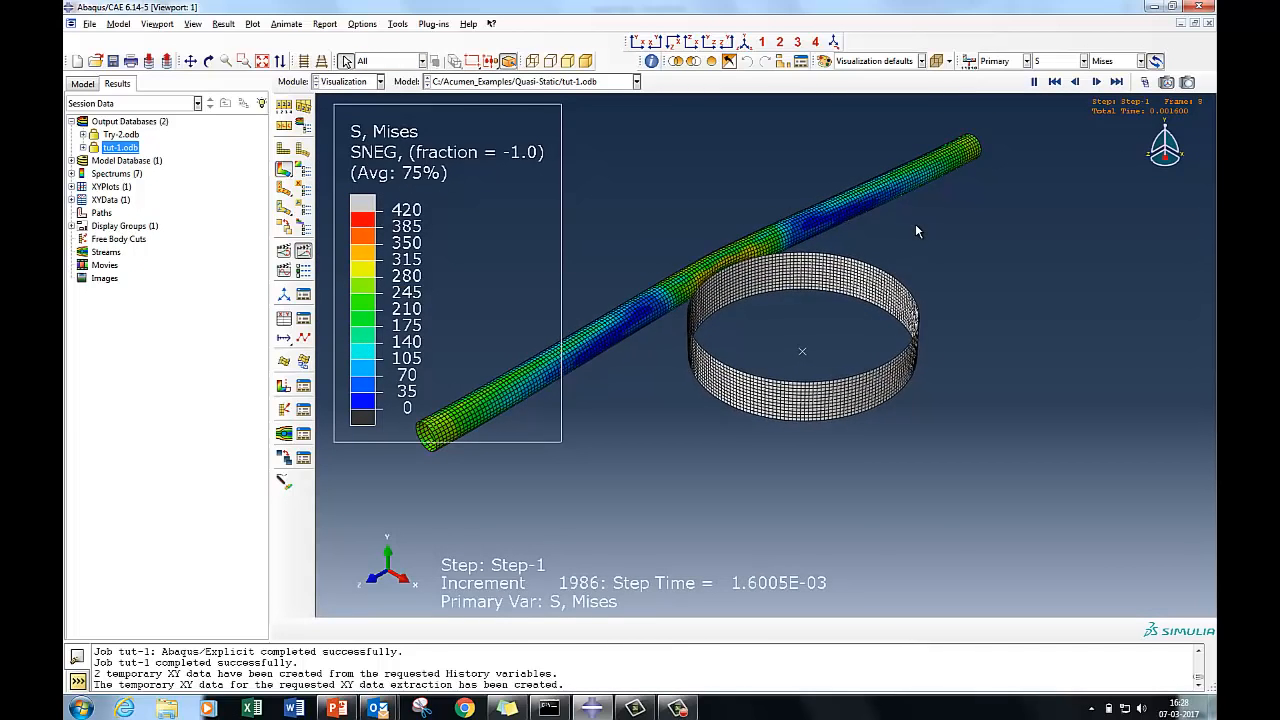